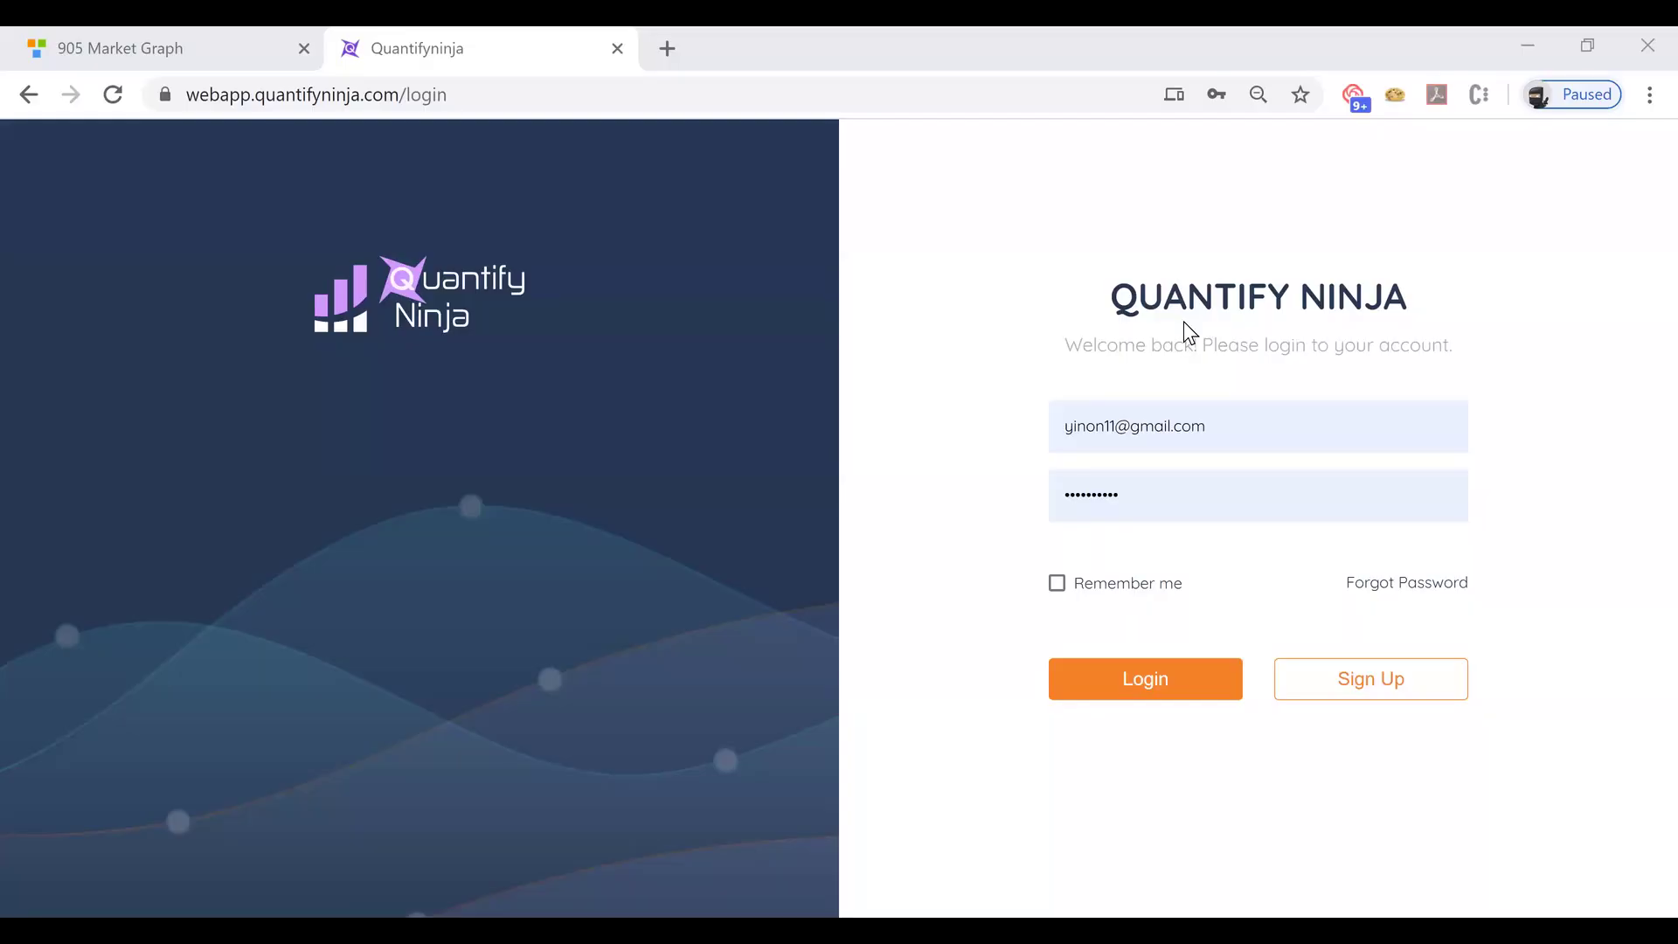
- Log in with the prefilled account credentials and limit the orders dashboard to 1 day
{"action": "left_click", "coordinate": [1129, 685]}
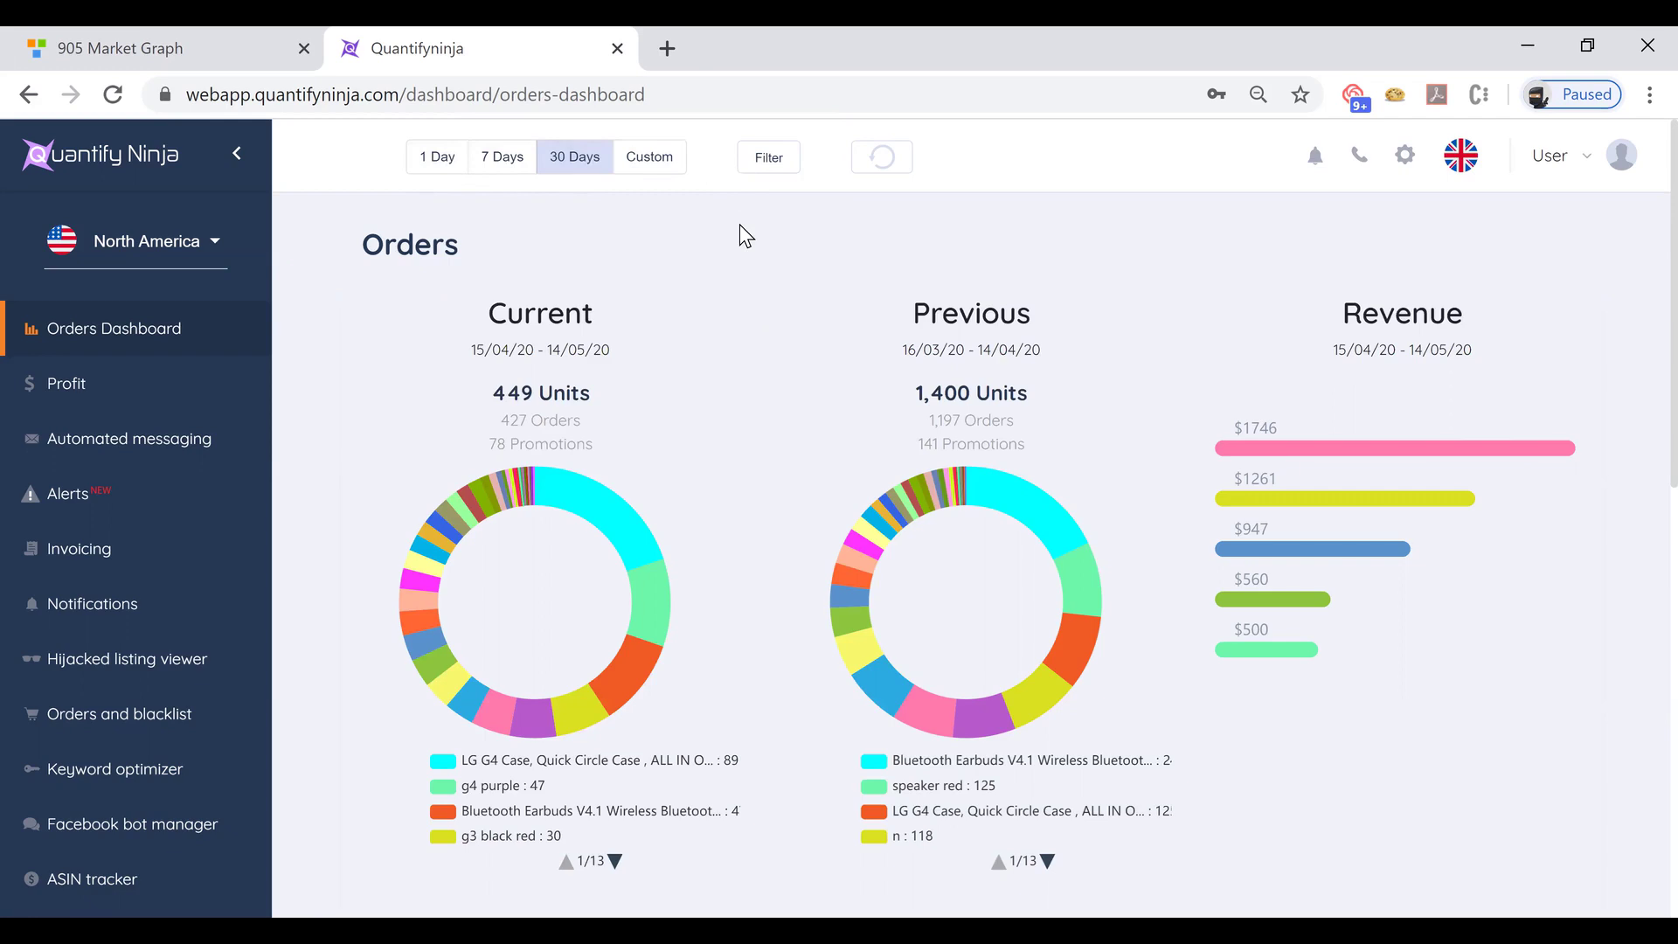
{"action": "left_click", "coordinate": [434, 166]}
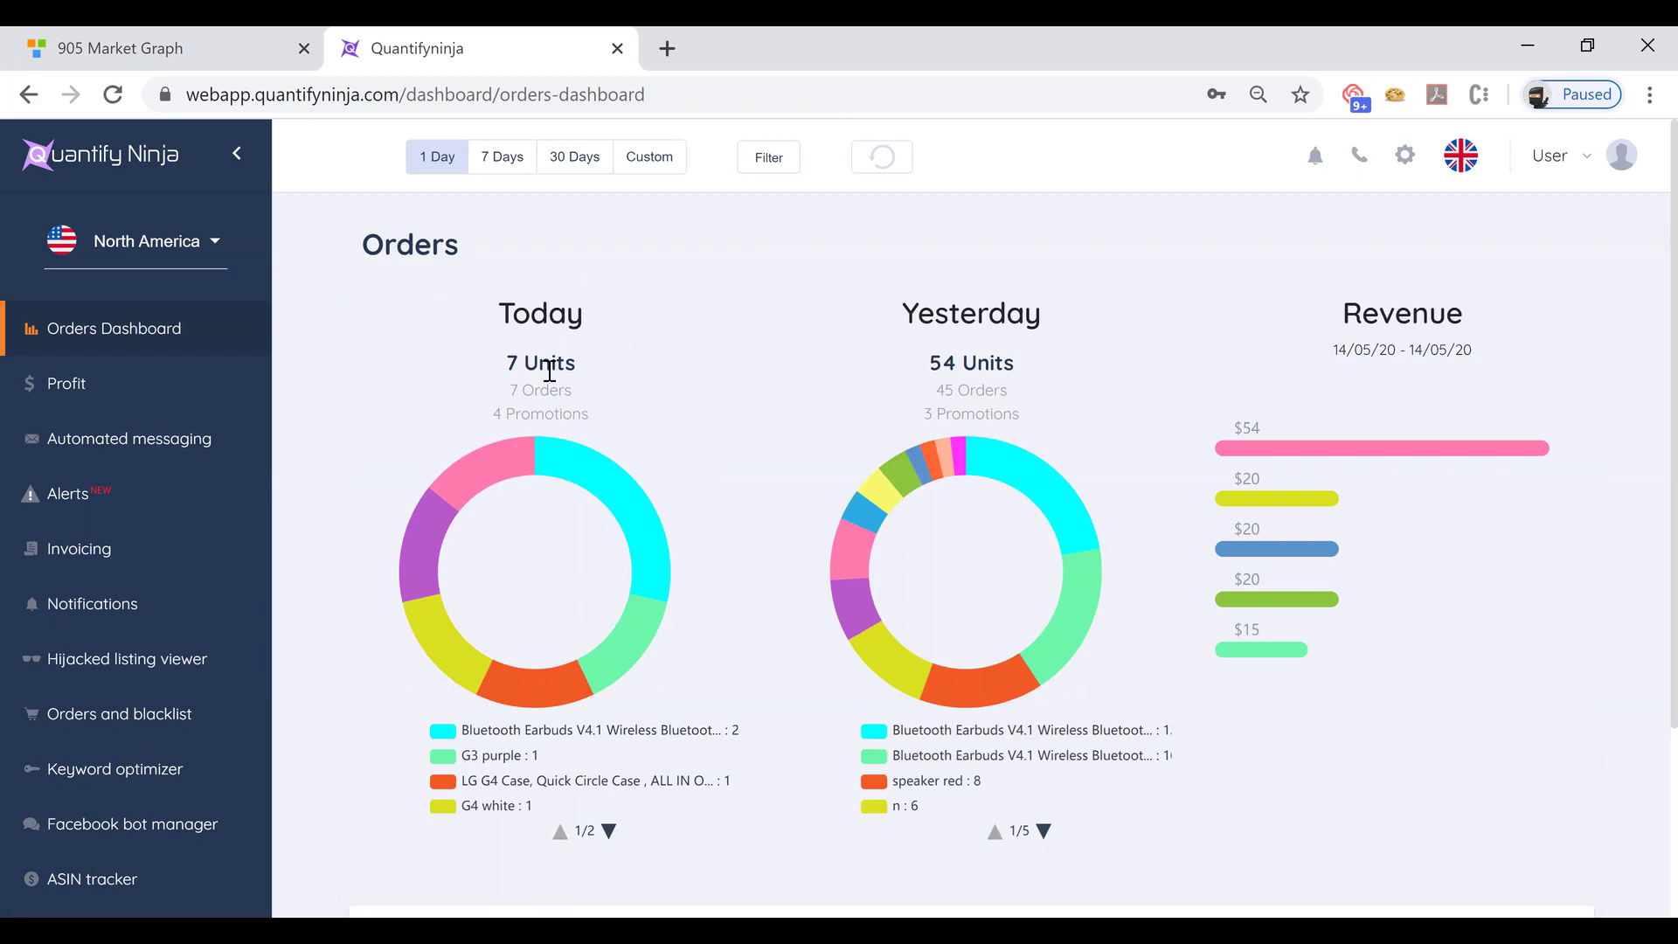
- Examine today's product slices in the units chart and the orders table beneath the charts
{"action": "mouse_move", "coordinate": [569, 455]}
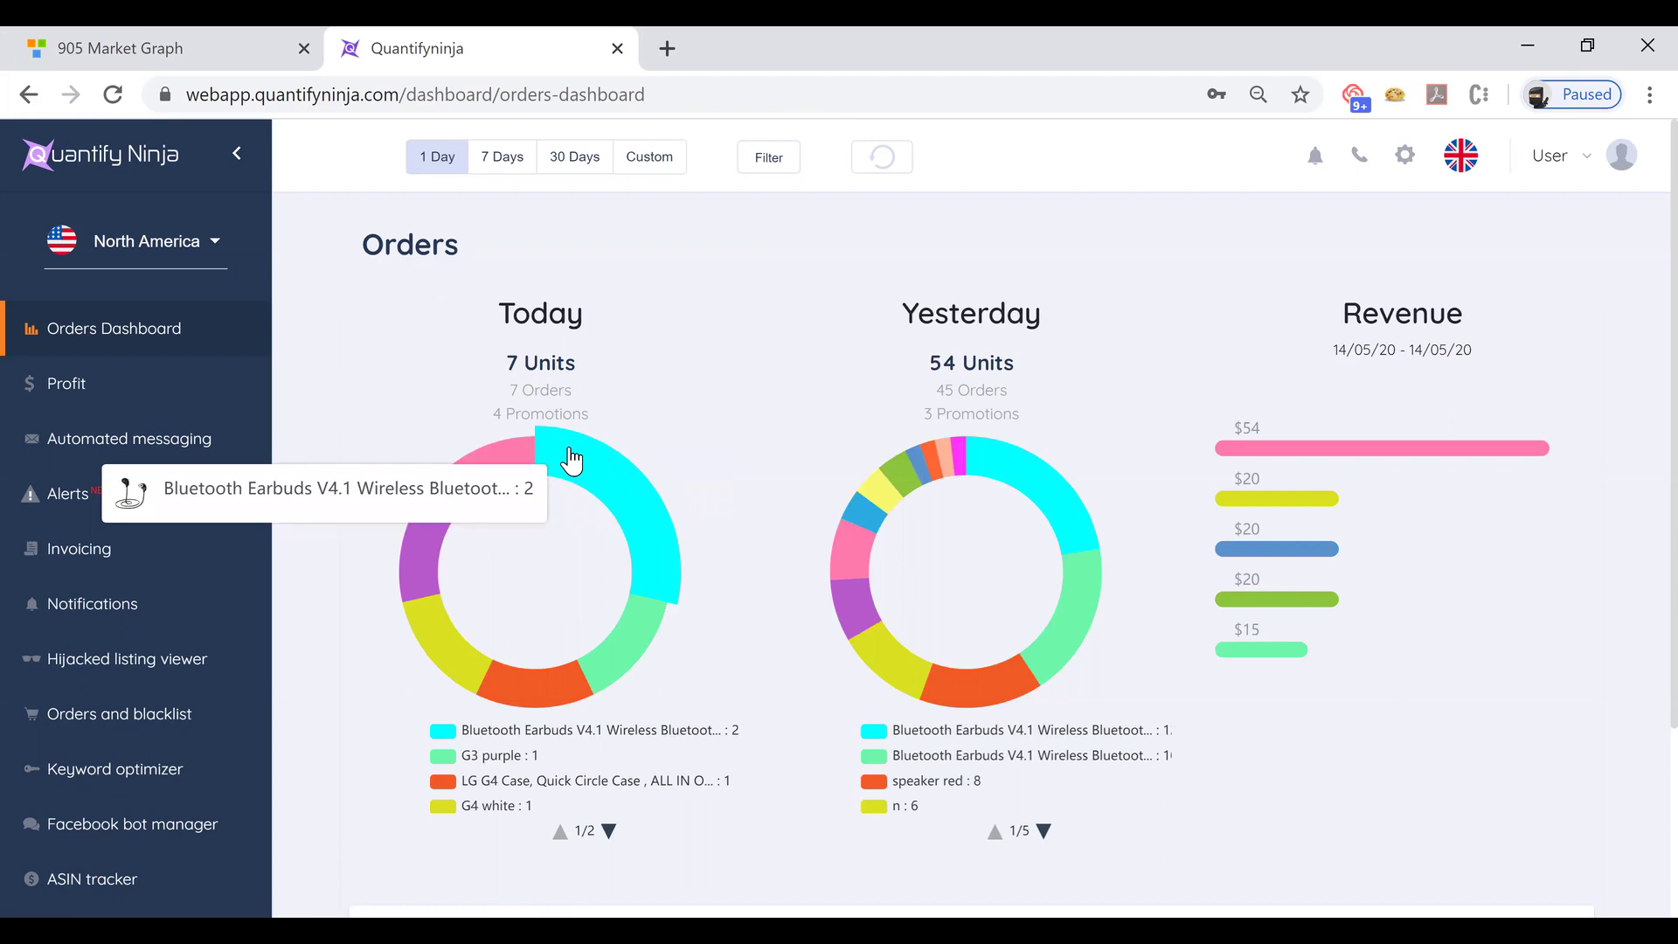
{"action": "mouse_move", "coordinate": [637, 618]}
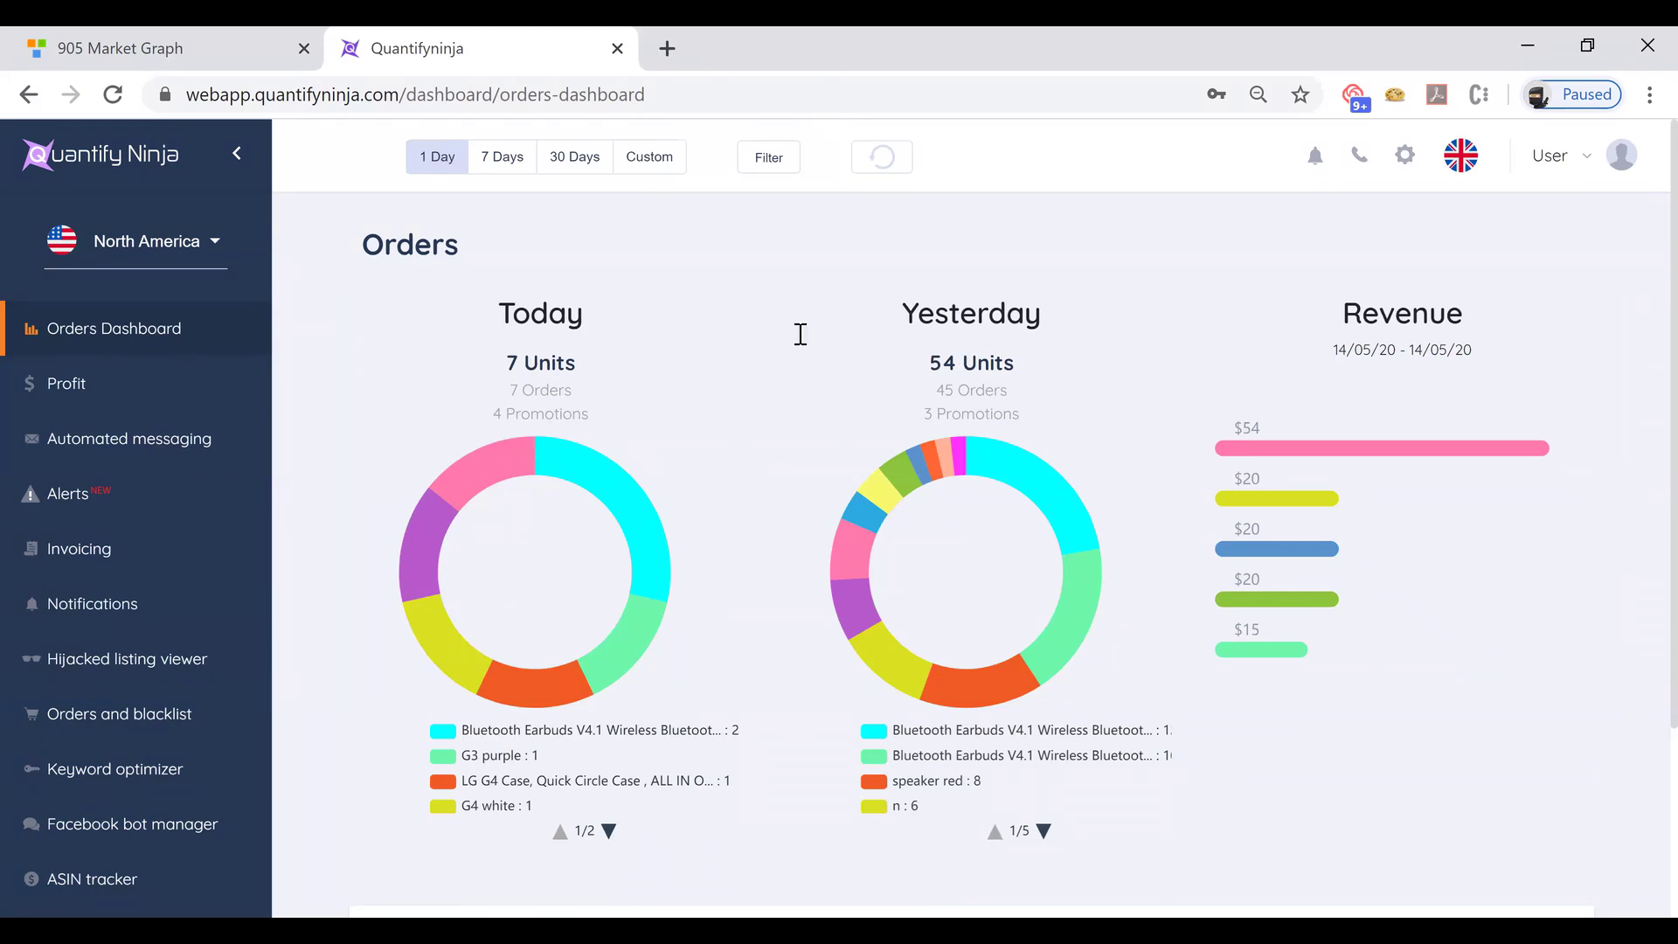
{"action": "scroll", "coordinate": [589, 533], "scroll_direction": "down", "scroll_amount": 1}
{"action": "scroll", "coordinate": [589, 535], "scroll_direction": "down", "scroll_amount": 2}
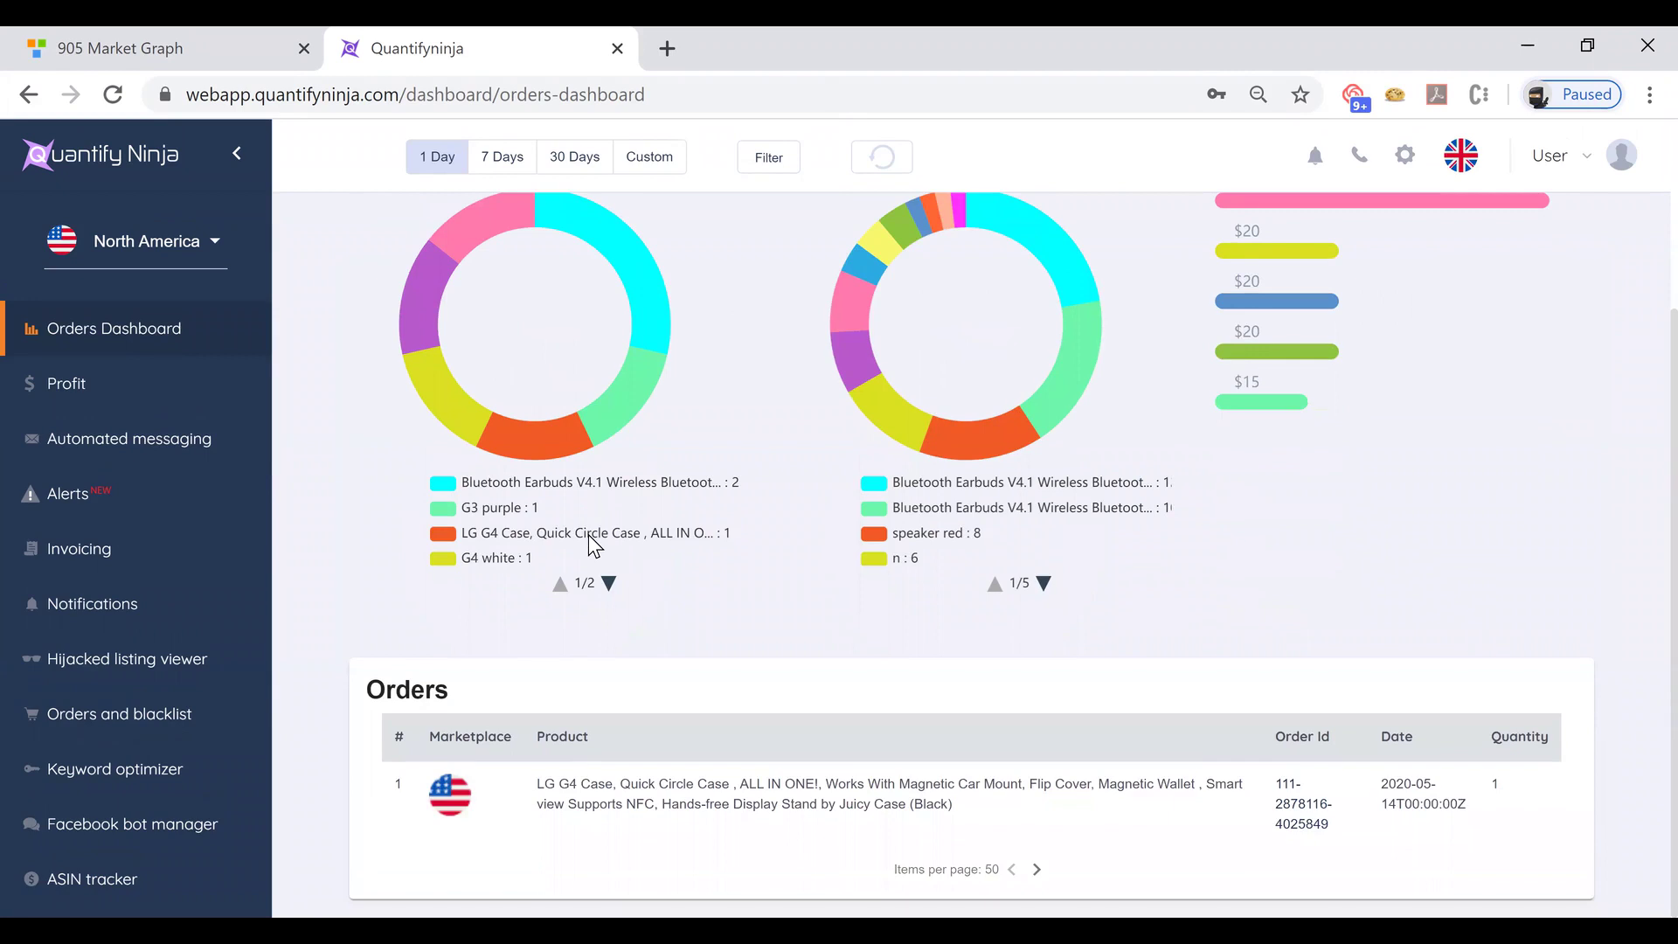
{"action": "scroll", "coordinate": [811, 689], "scroll_direction": "up", "scroll_amount": 2}
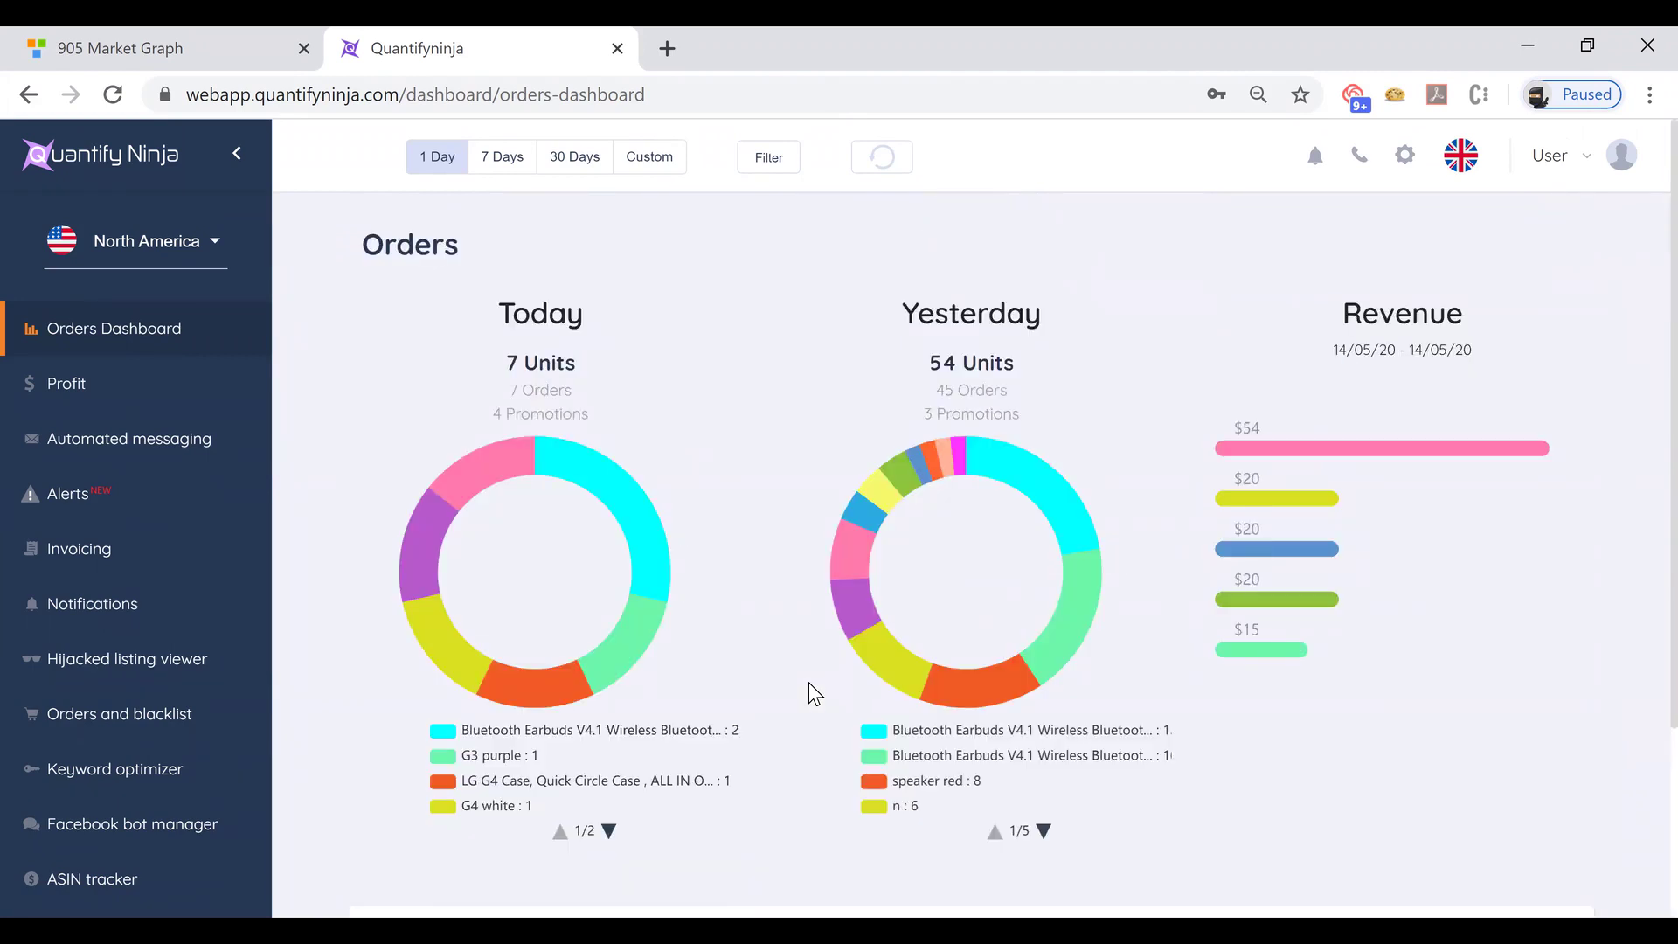
{"action": "scroll", "coordinate": [809, 684], "scroll_direction": "down", "scroll_amount": 2}
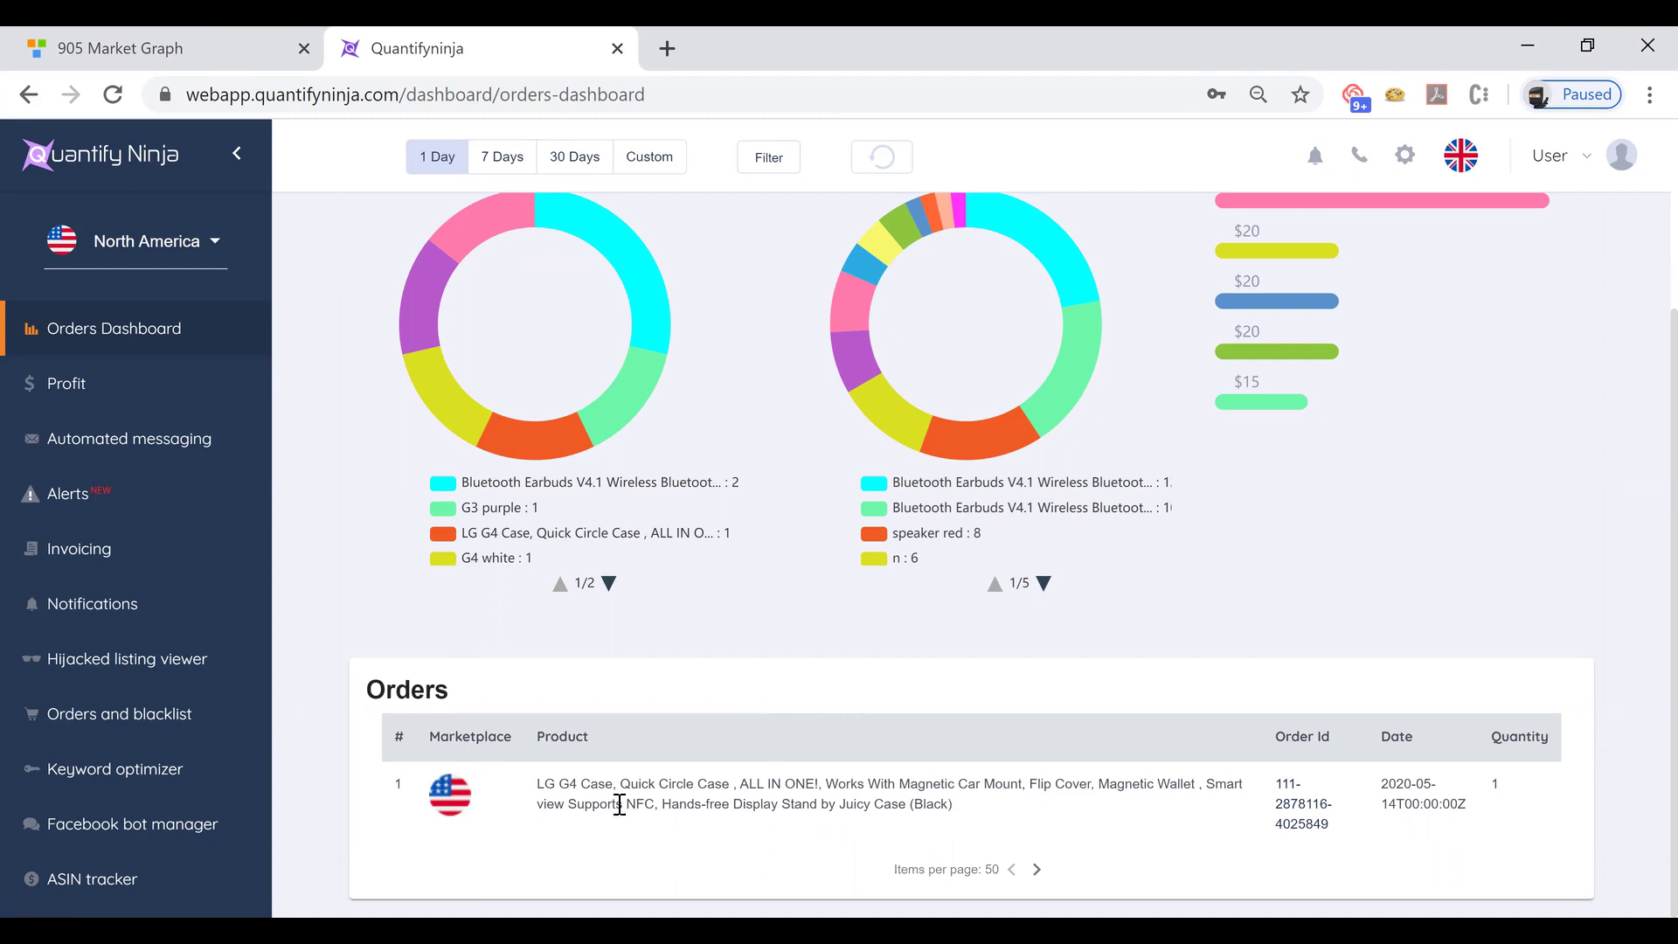
{"action": "scroll", "coordinate": [618, 795], "scroll_direction": "up", "scroll_amount": 3}
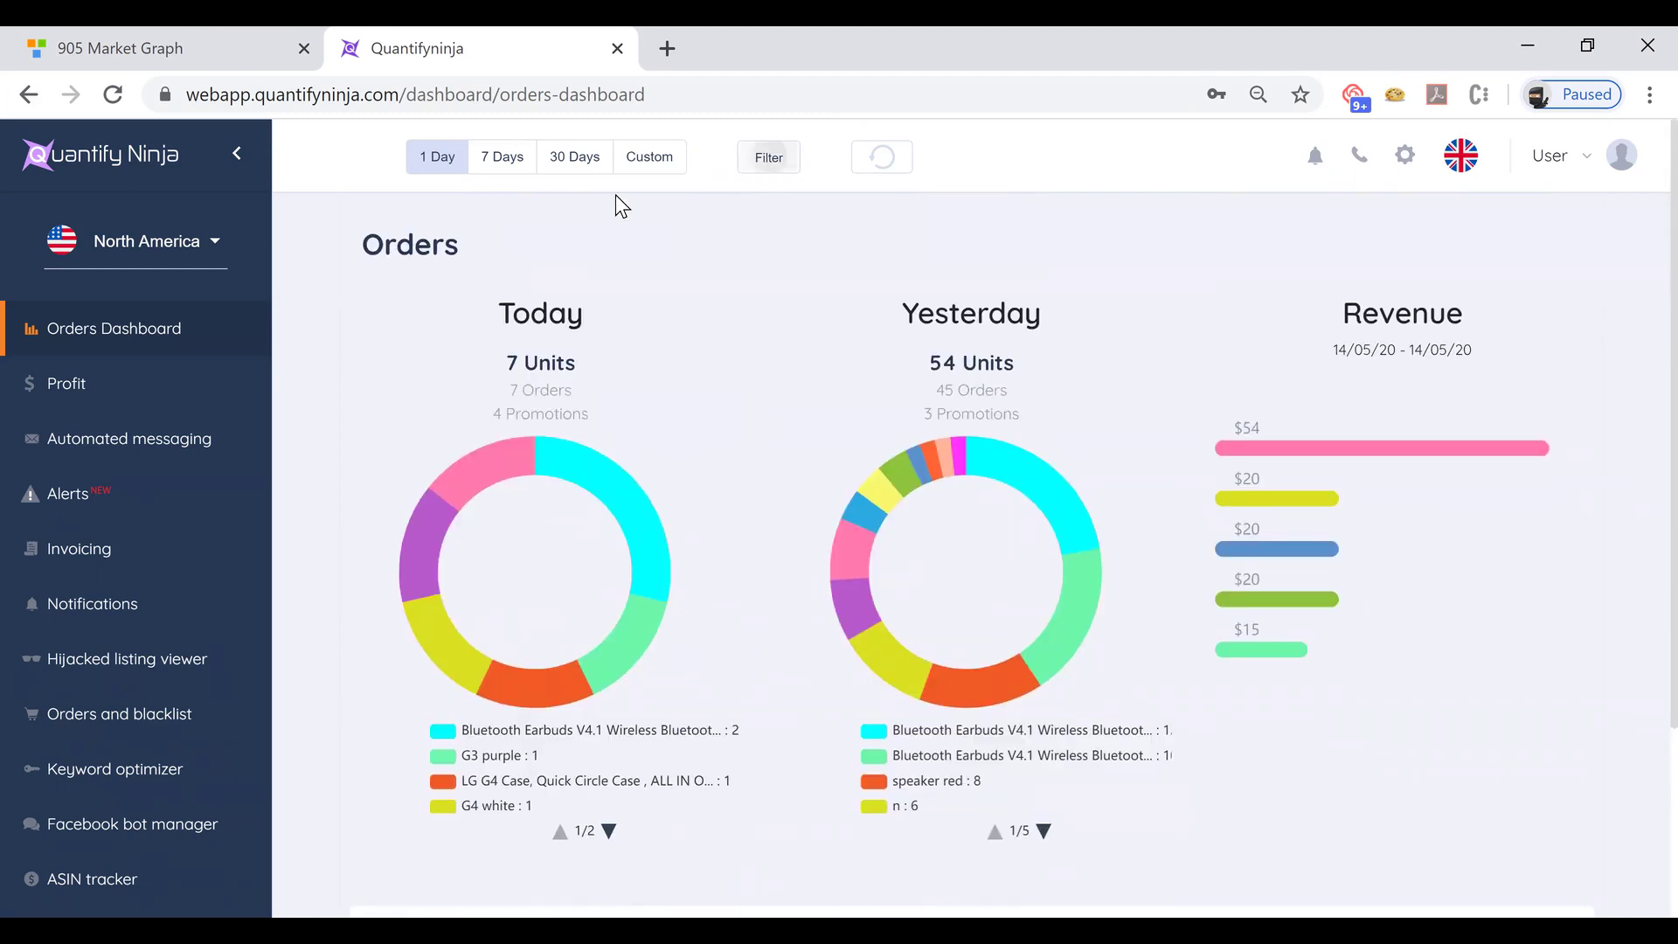
- Review the marketplace, brand and ASIN filter choices for the orders dashboard, and close the filters without applying any
{"action": "left_click", "coordinate": [769, 157]}
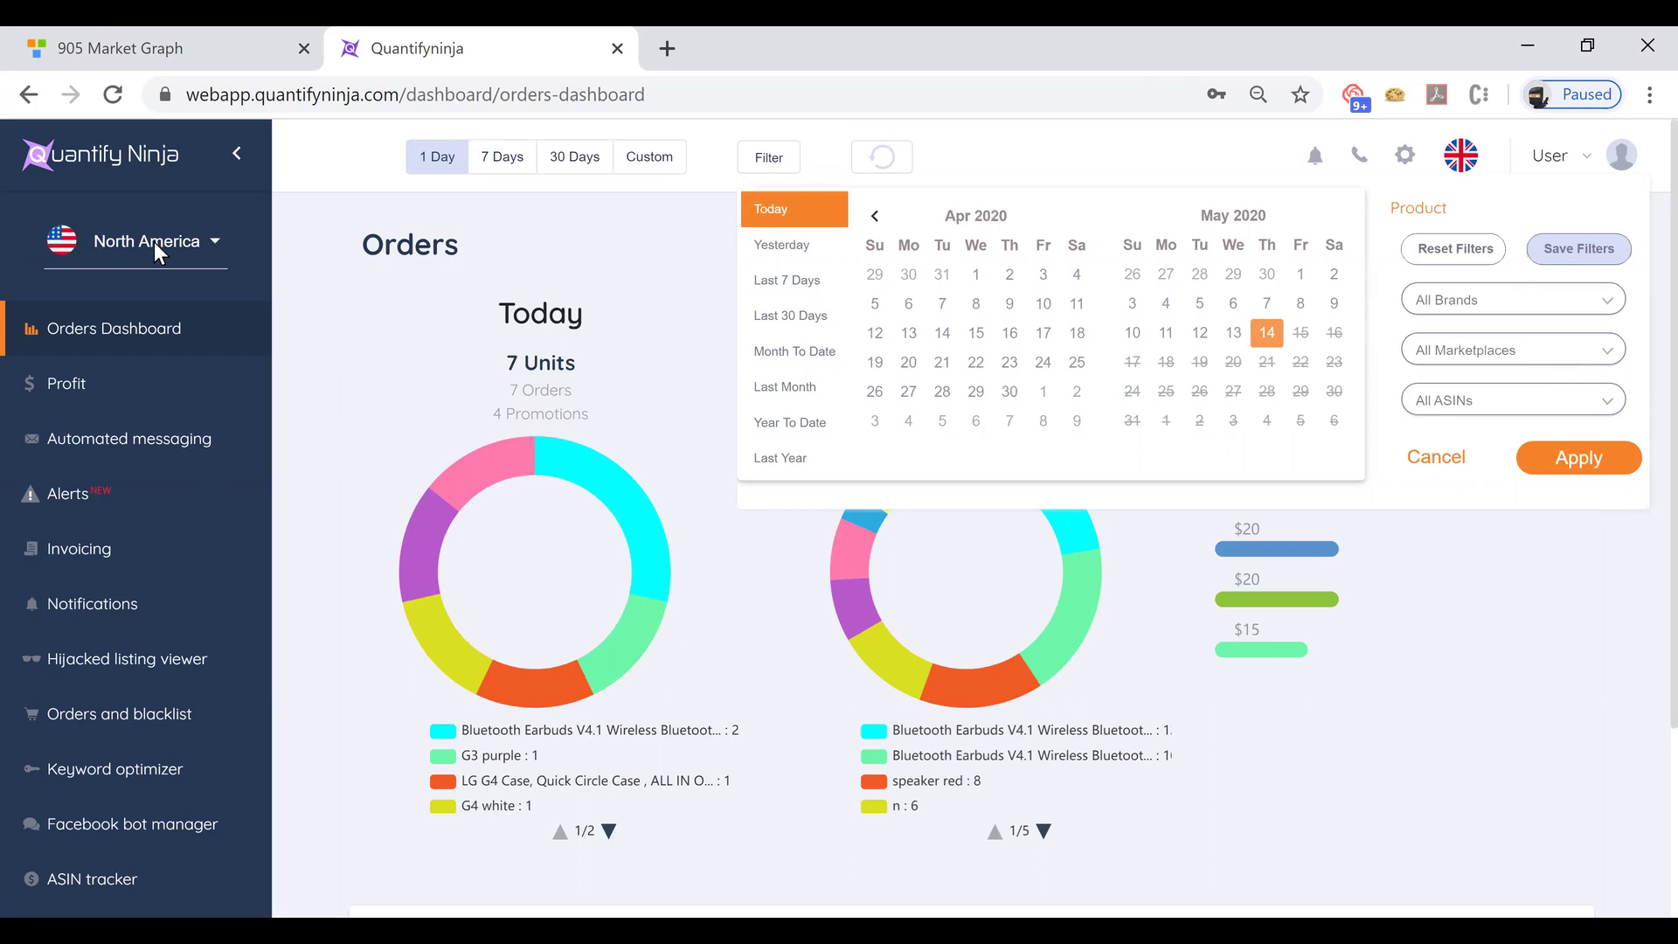
{"action": "left_click", "coordinate": [1401, 367]}
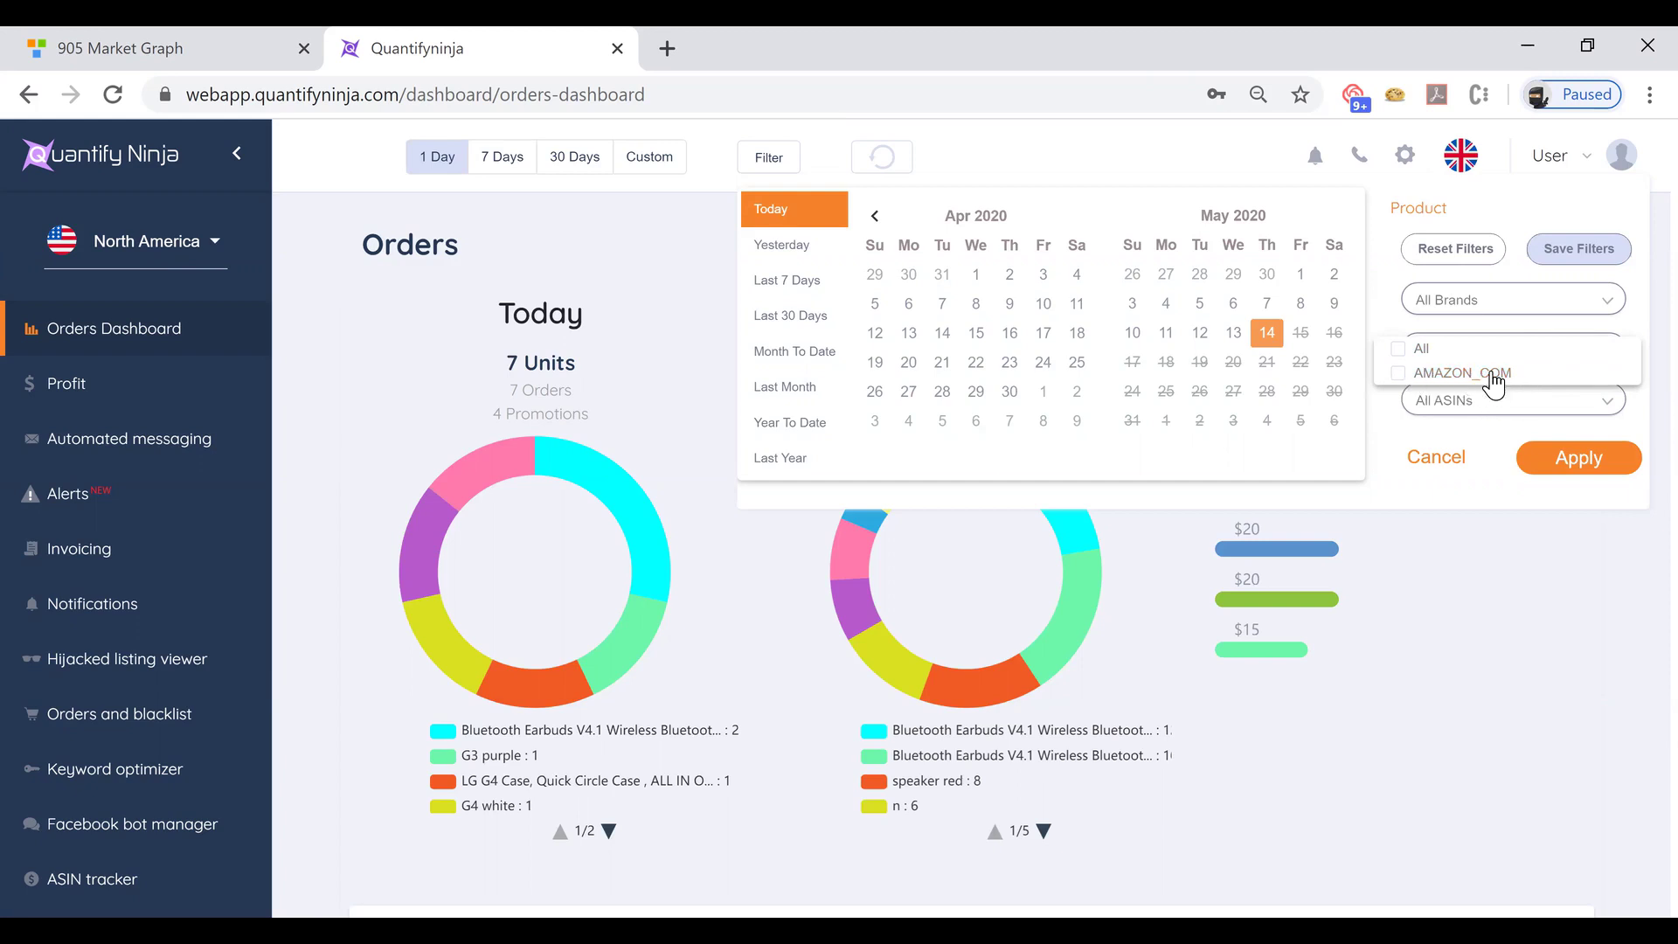
{"action": "left_click", "coordinate": [1502, 306]}
{"action": "left_click", "coordinate": [1485, 308]}
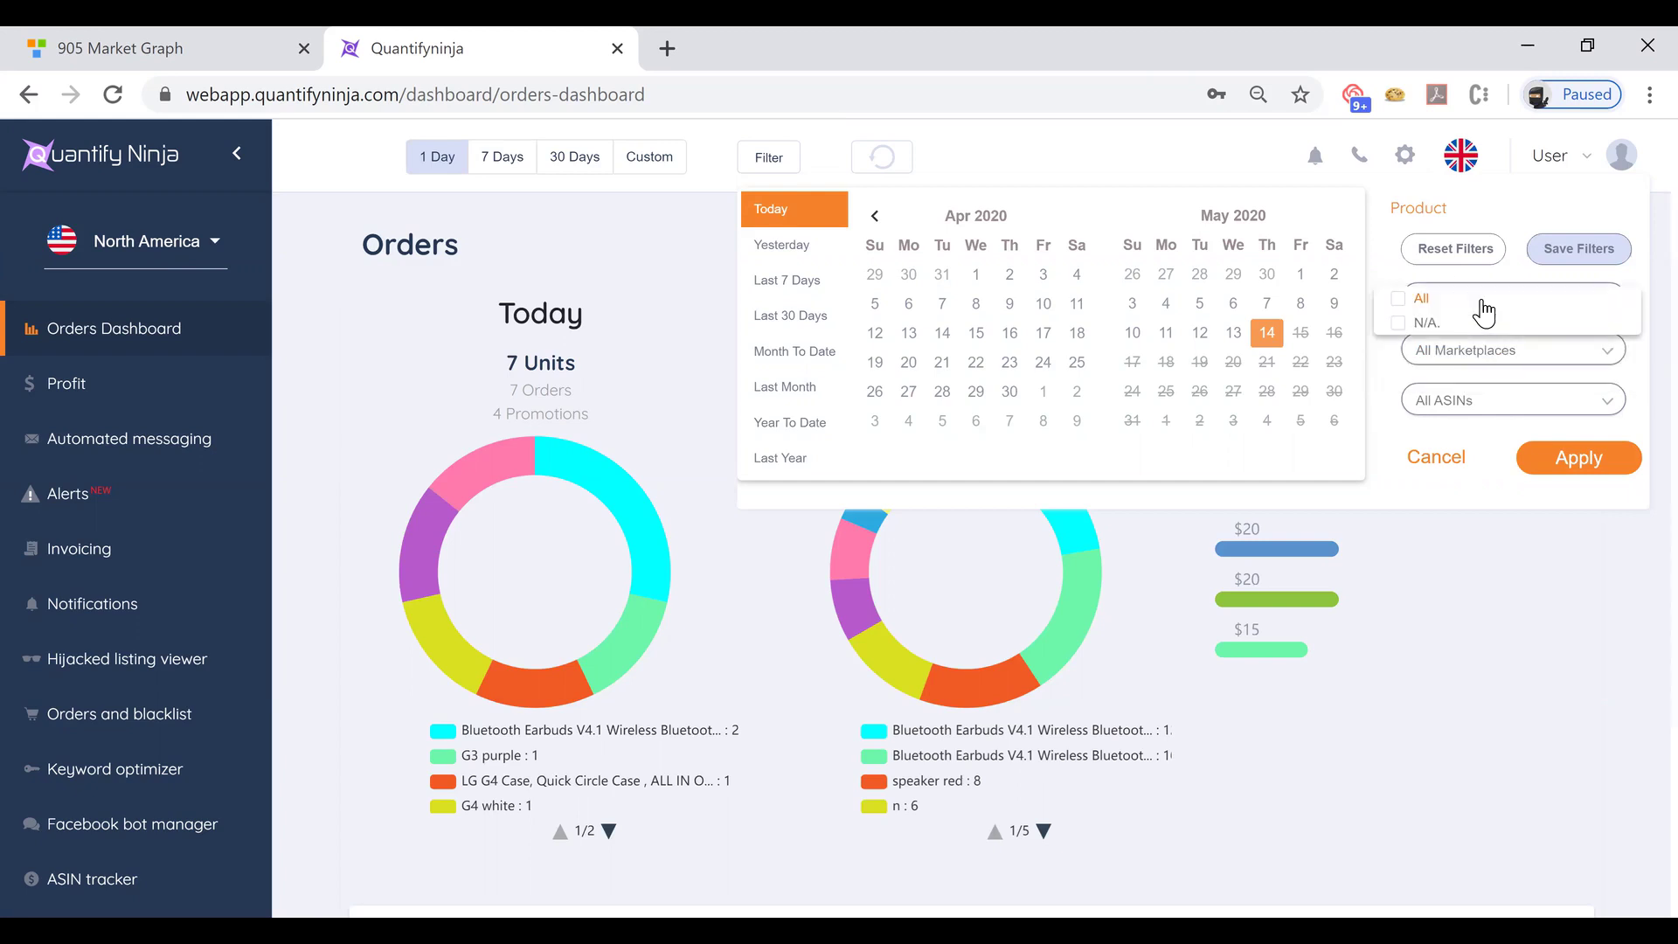
{"action": "left_click", "coordinate": [1381, 245]}
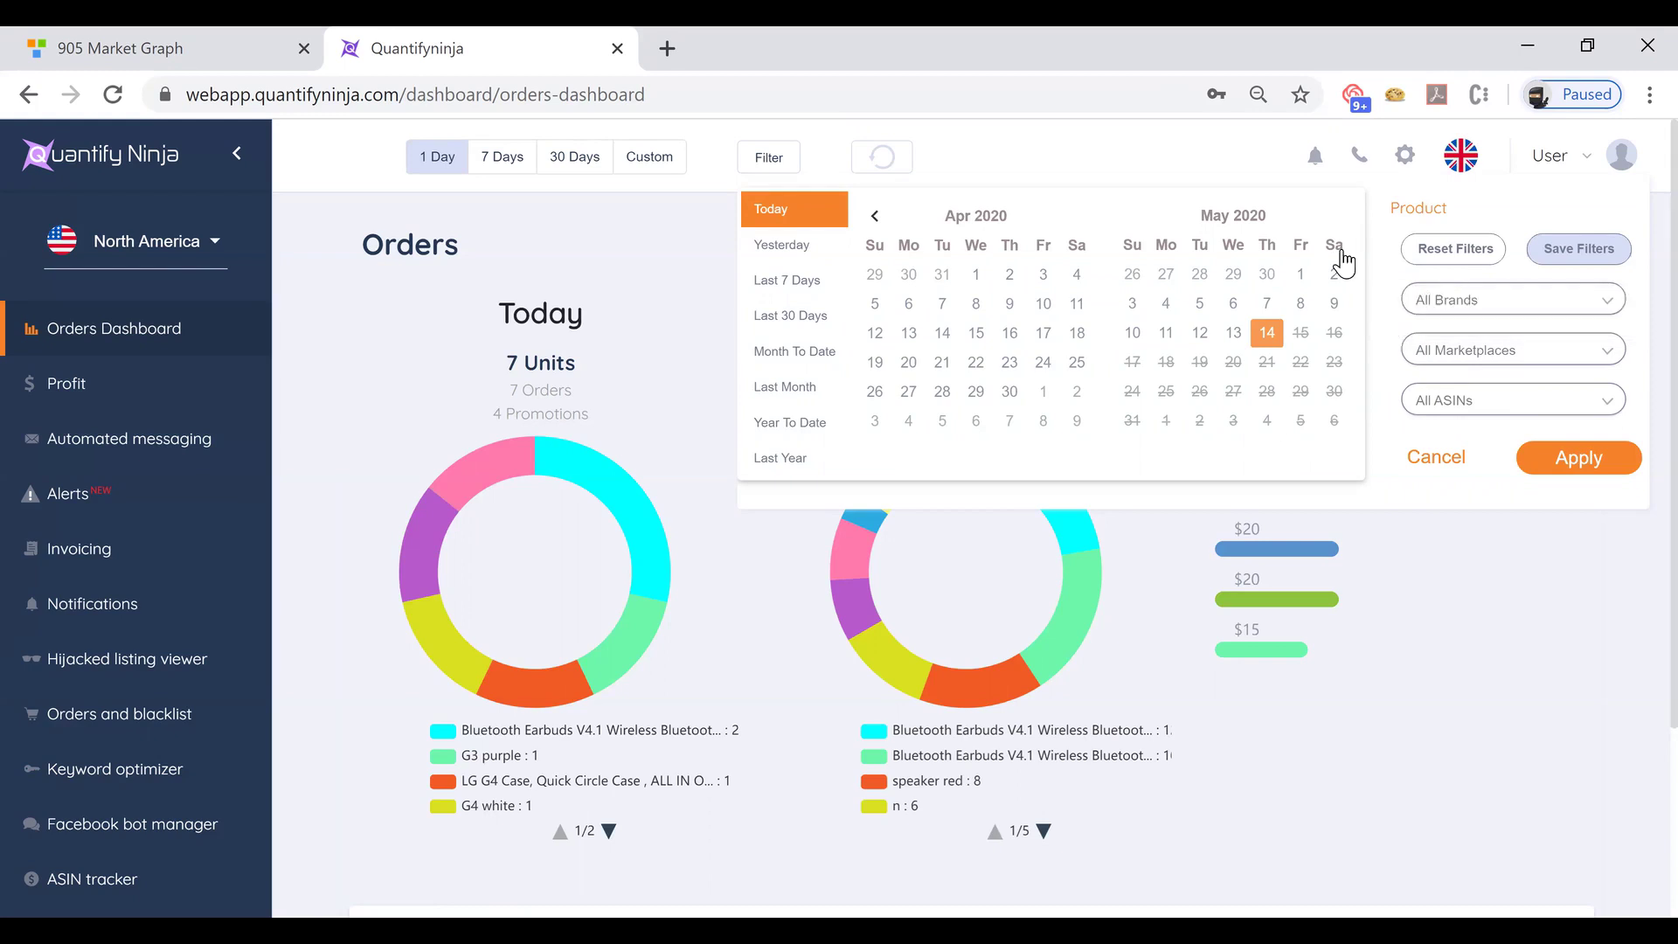
{"action": "left_click", "coordinate": [1589, 407]}
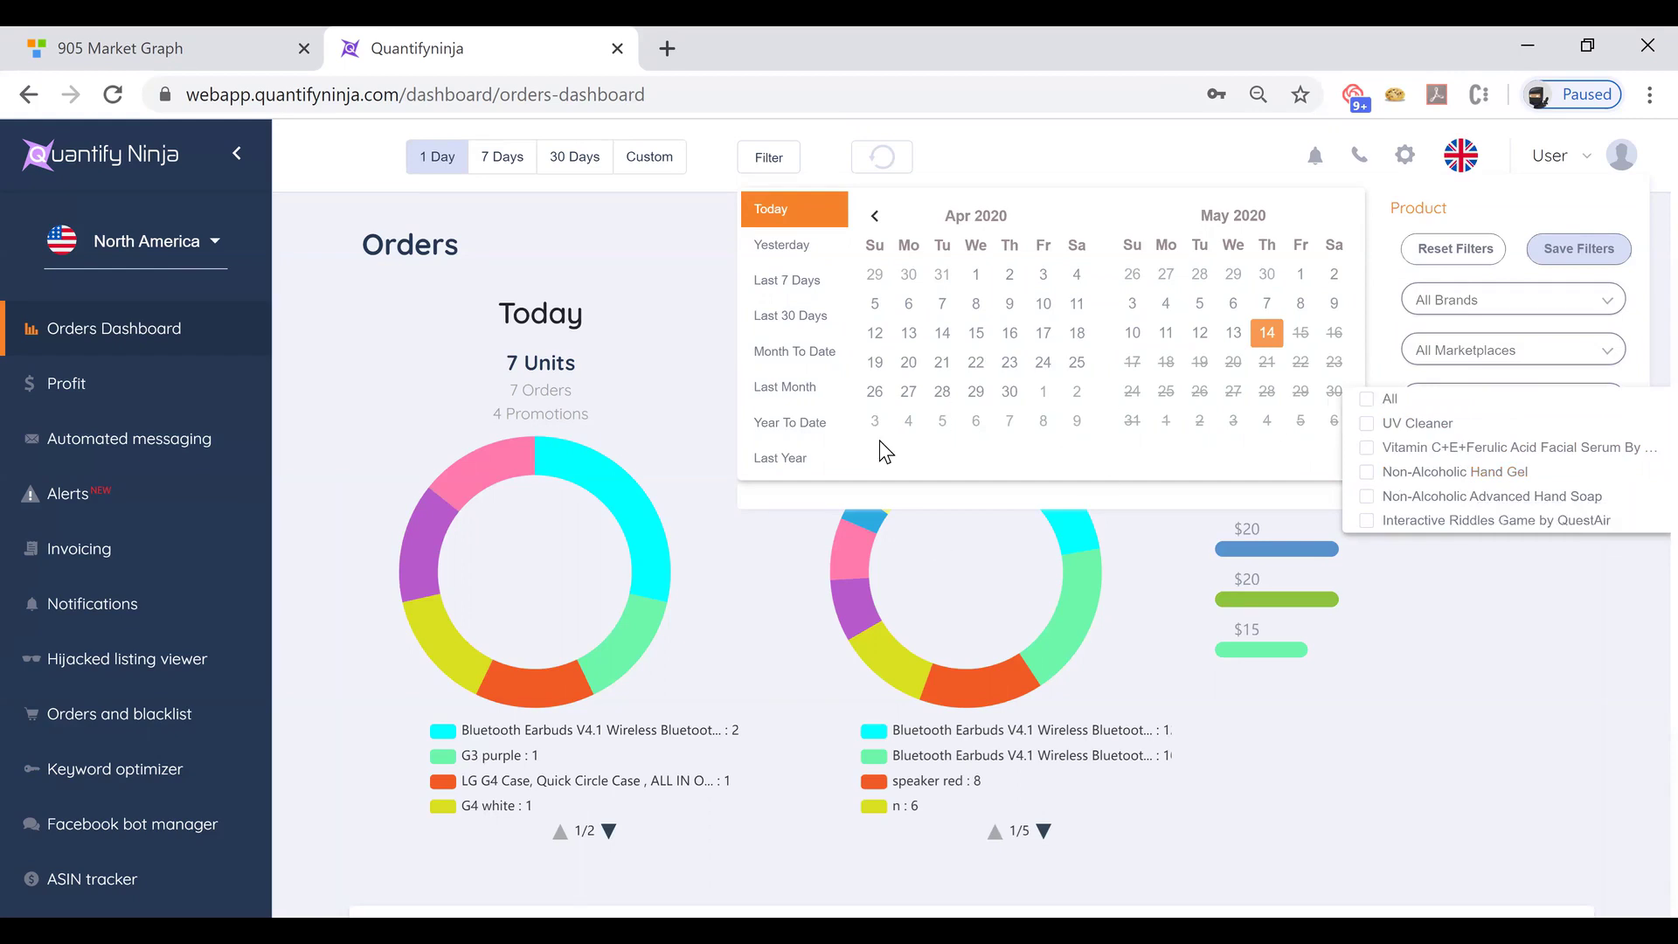
{"action": "left_click", "coordinate": [657, 299]}
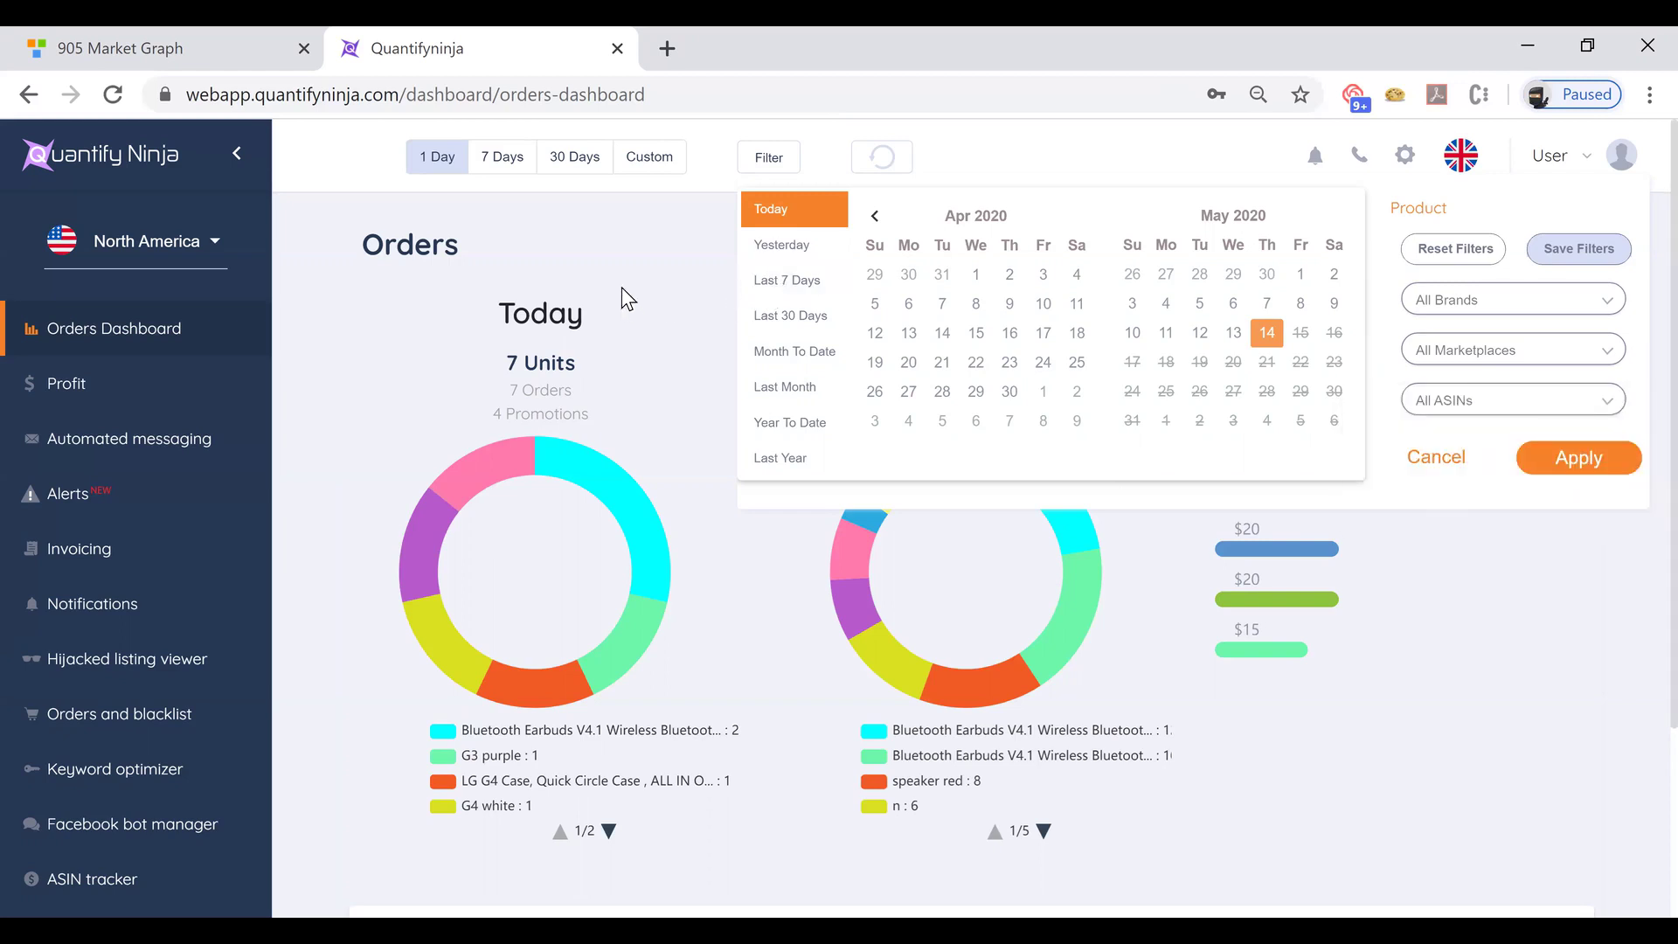
{"action": "left_click", "coordinate": [889, 367]}
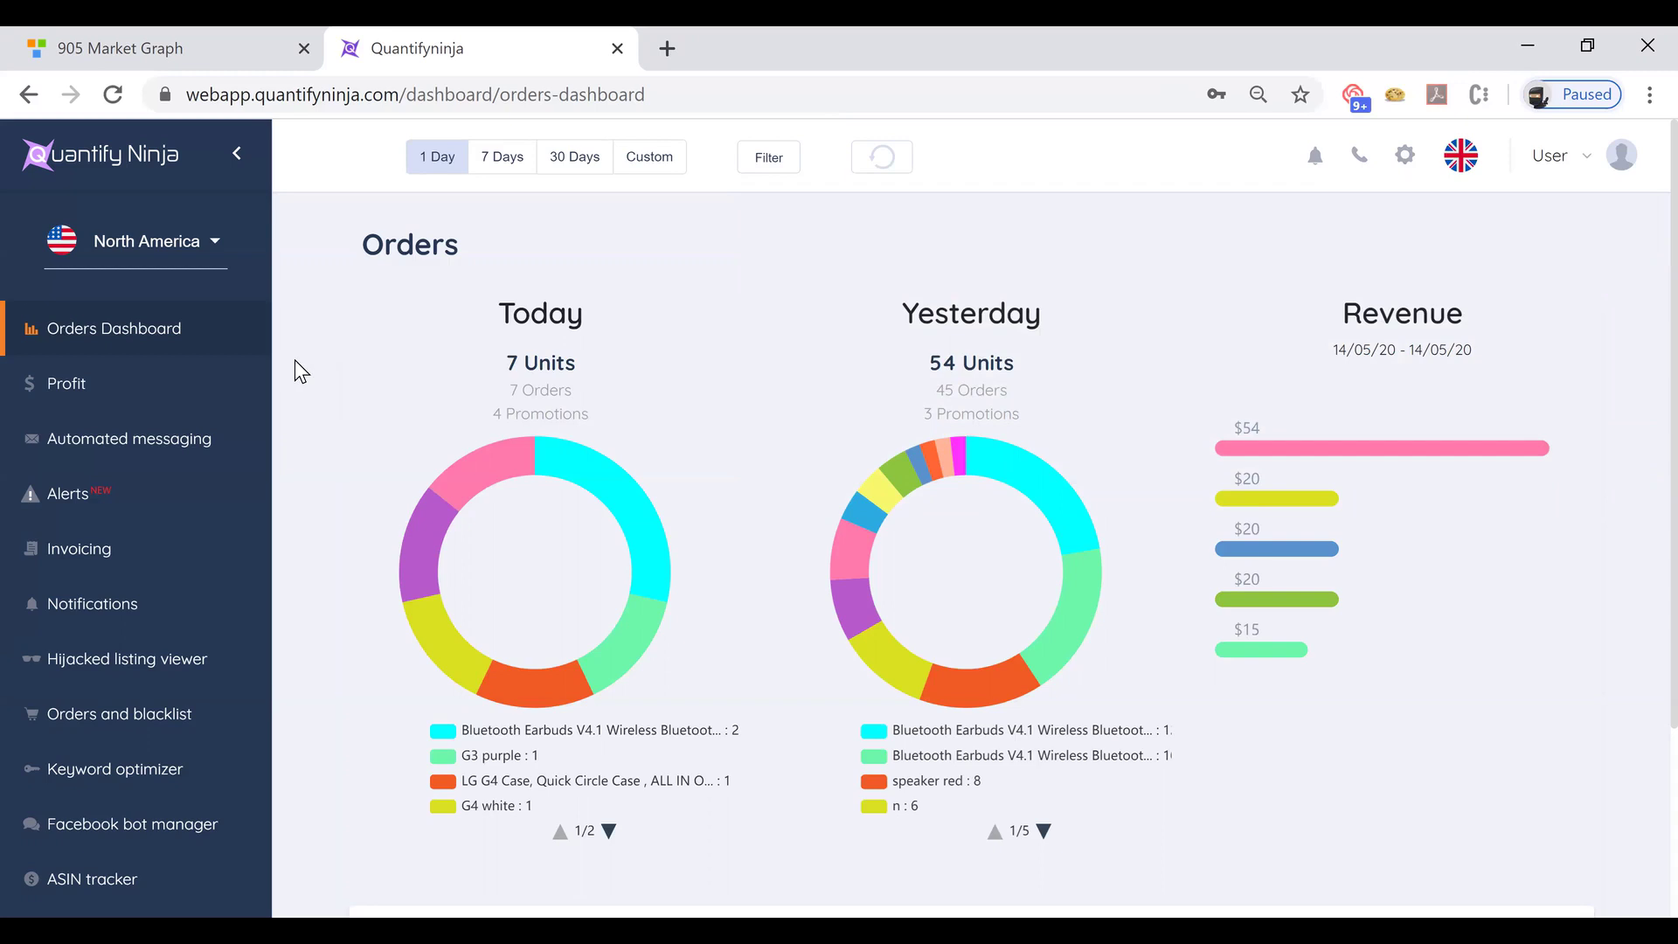
- Open the Profit dashboard and view the real-time units-sold breakdown by product
{"action": "left_click", "coordinate": [108, 400]}
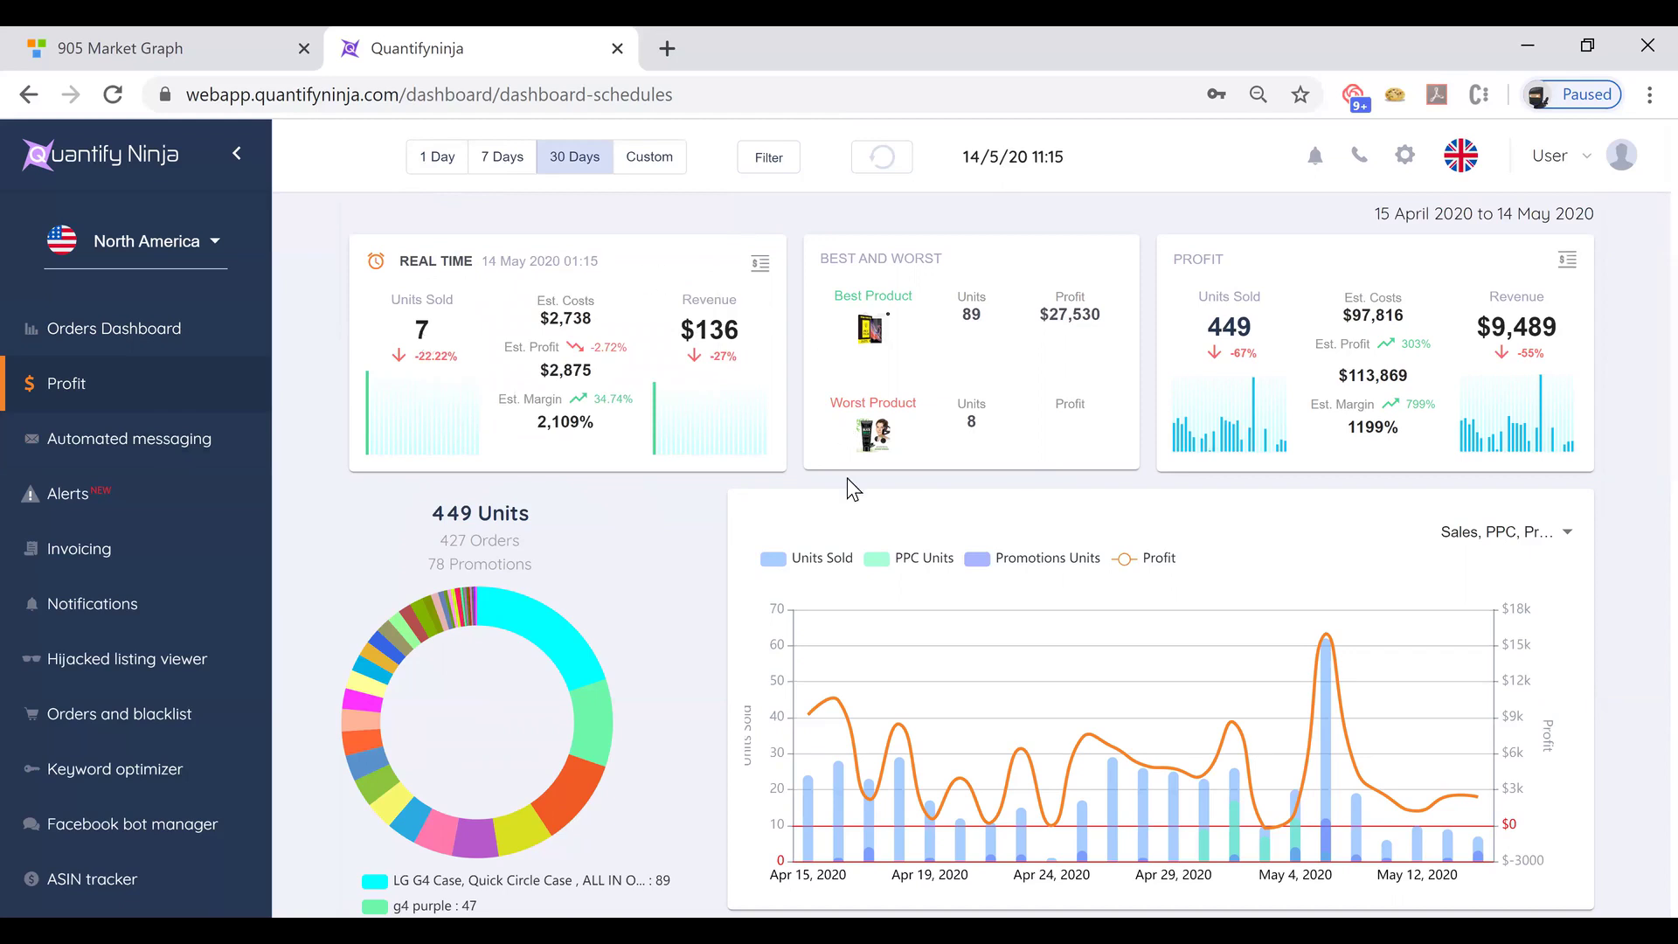
{"action": "left_click", "coordinate": [943, 428]}
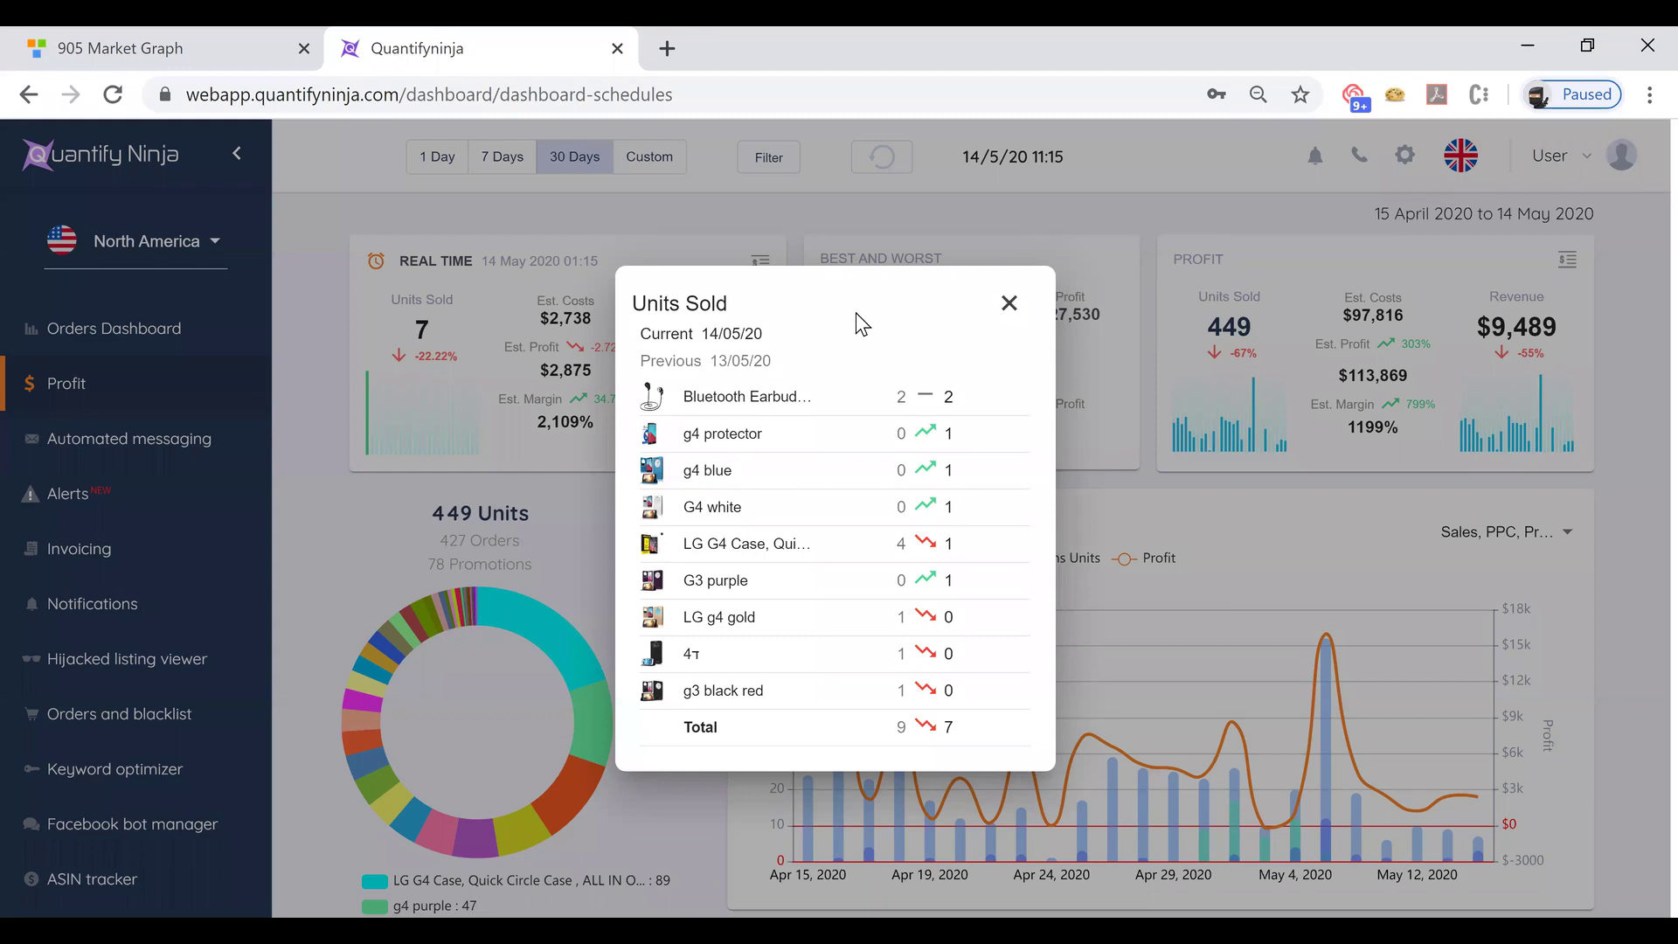
{"action": "left_click", "coordinate": [1009, 304]}
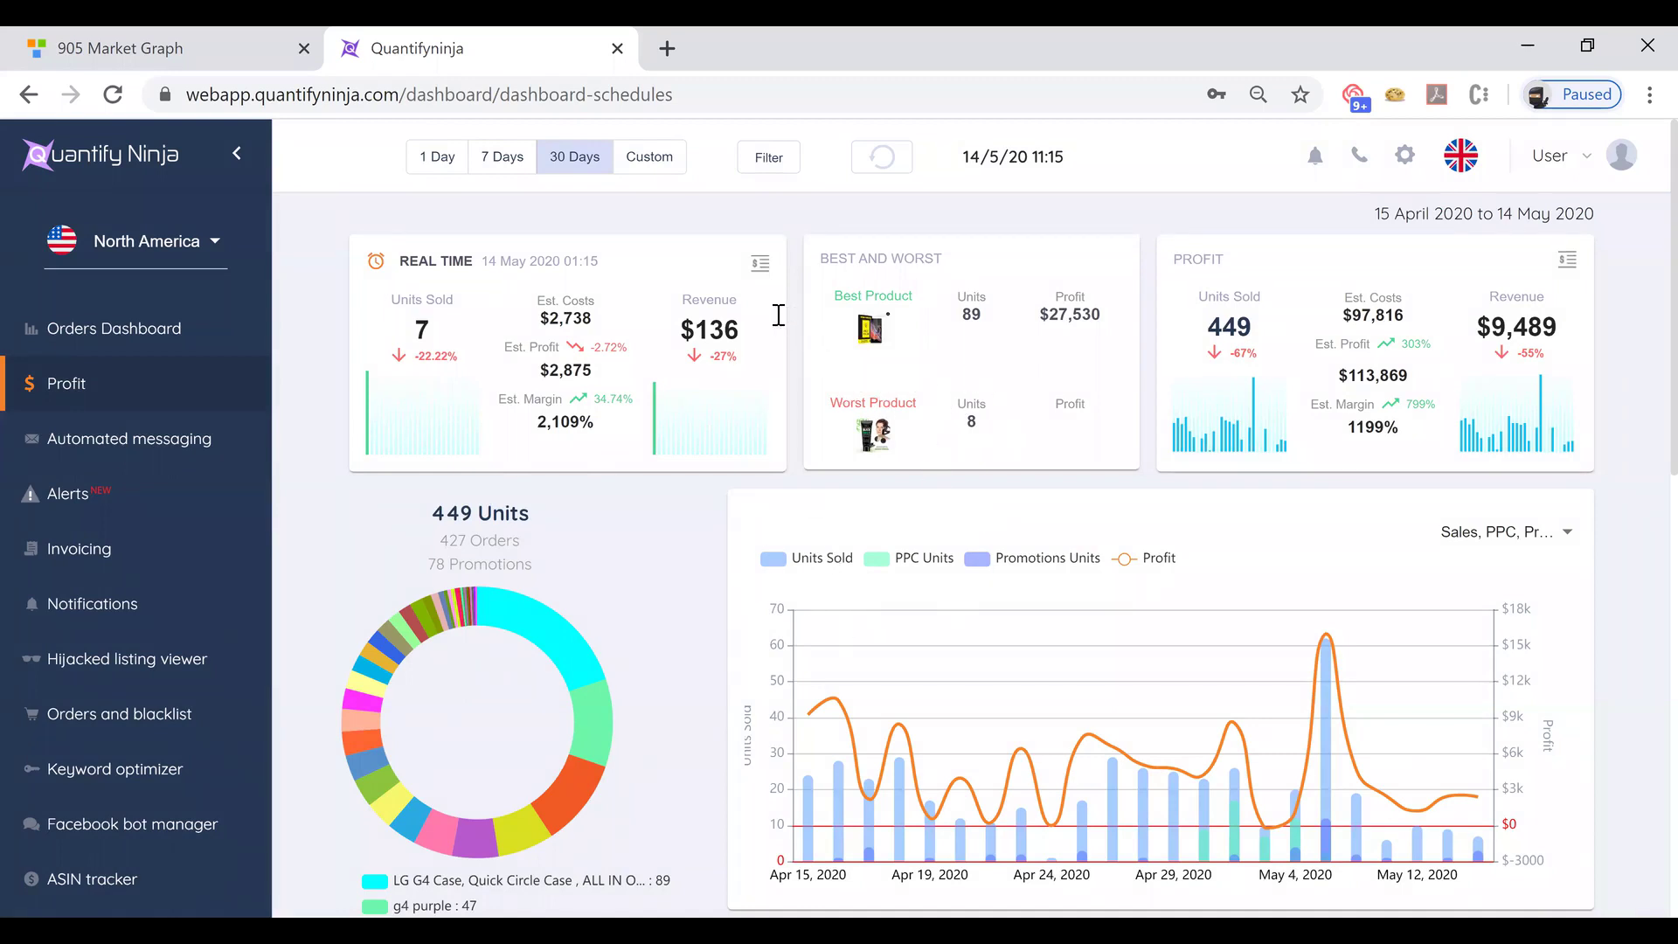
- Check the units-sold breakdown by product for the last 30 days and the real-time revenue breakdown
{"action": "left_click", "coordinate": [1010, 229]}
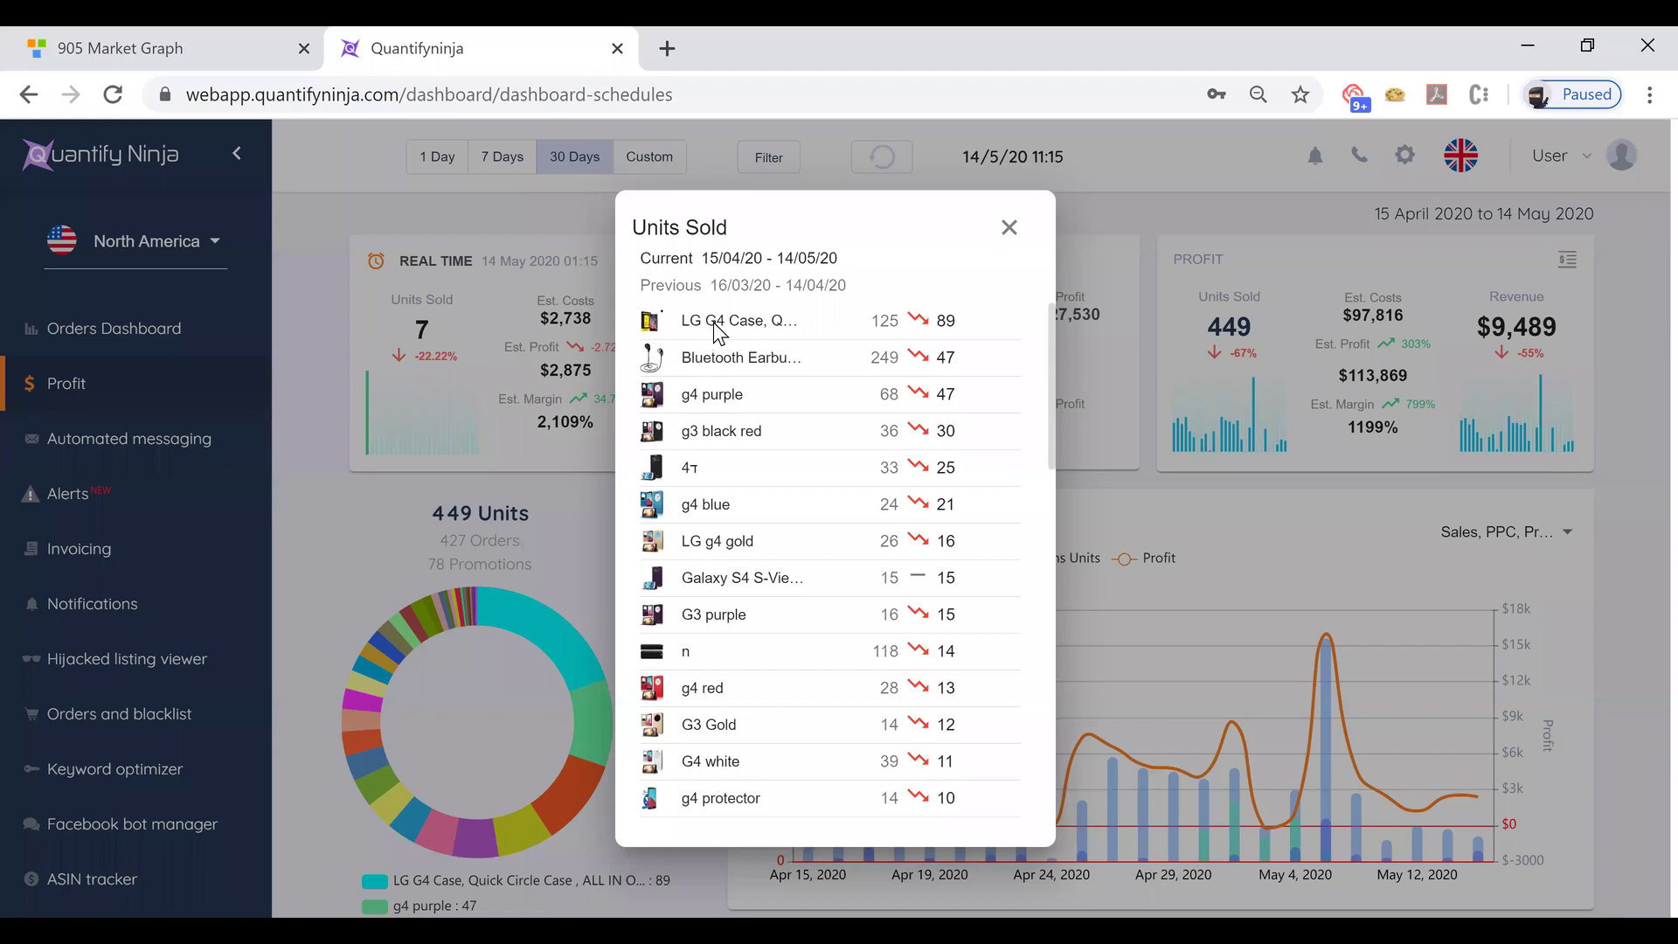
{"action": "key", "text": "Escape"}
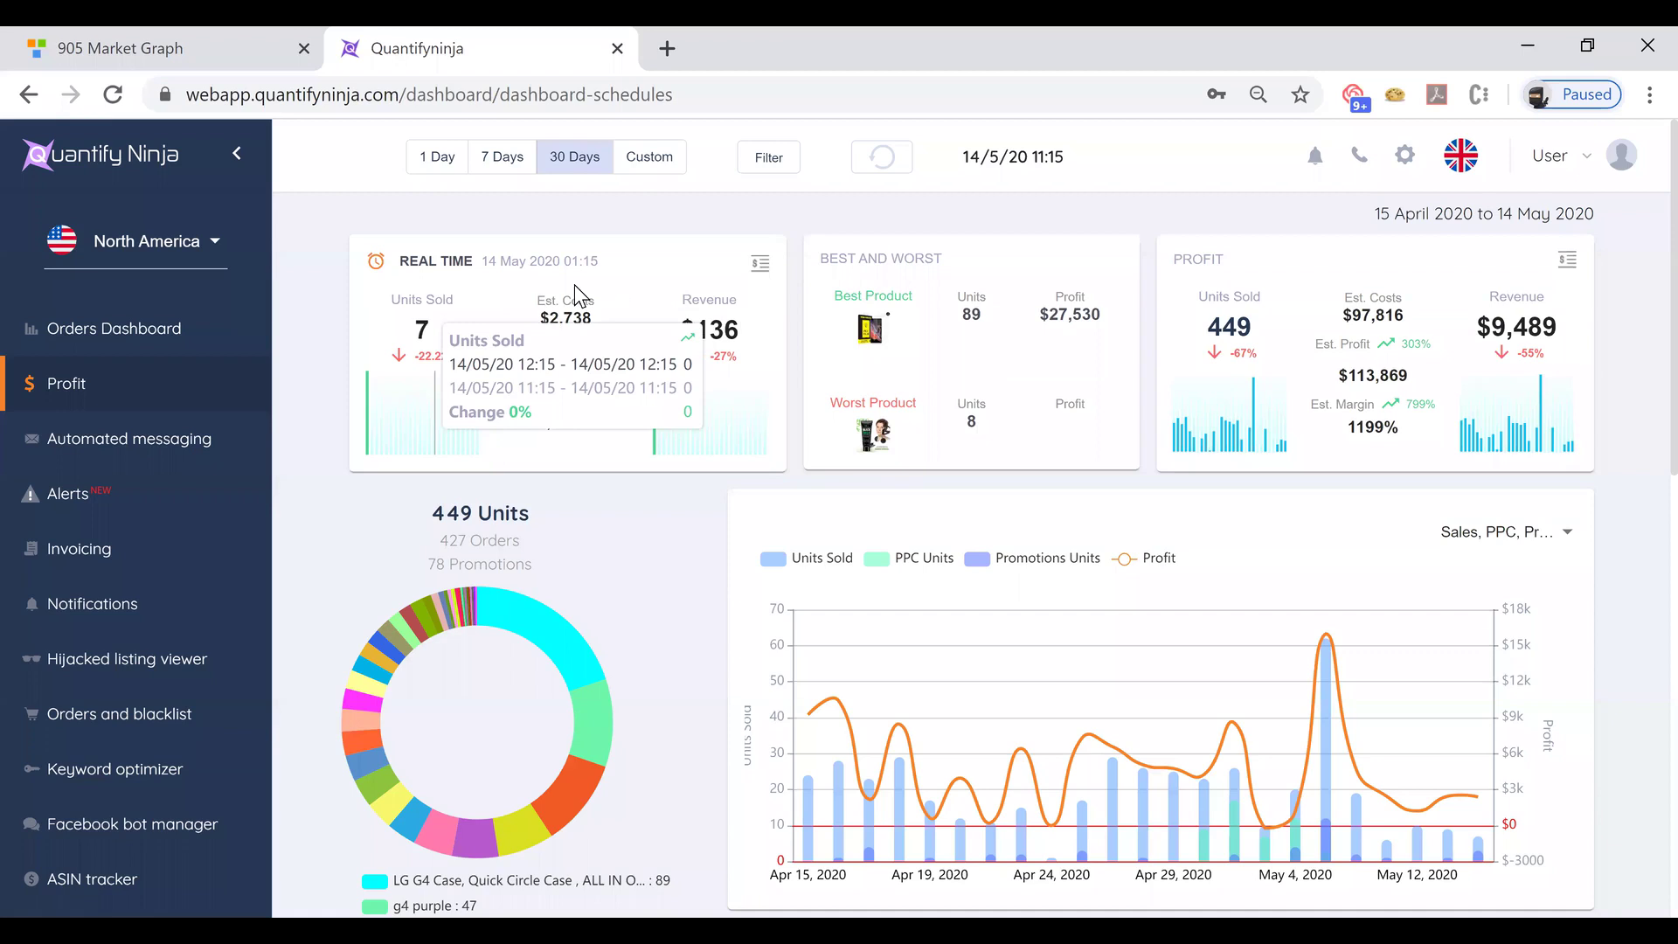
{"action": "left_click", "coordinate": [436, 339]}
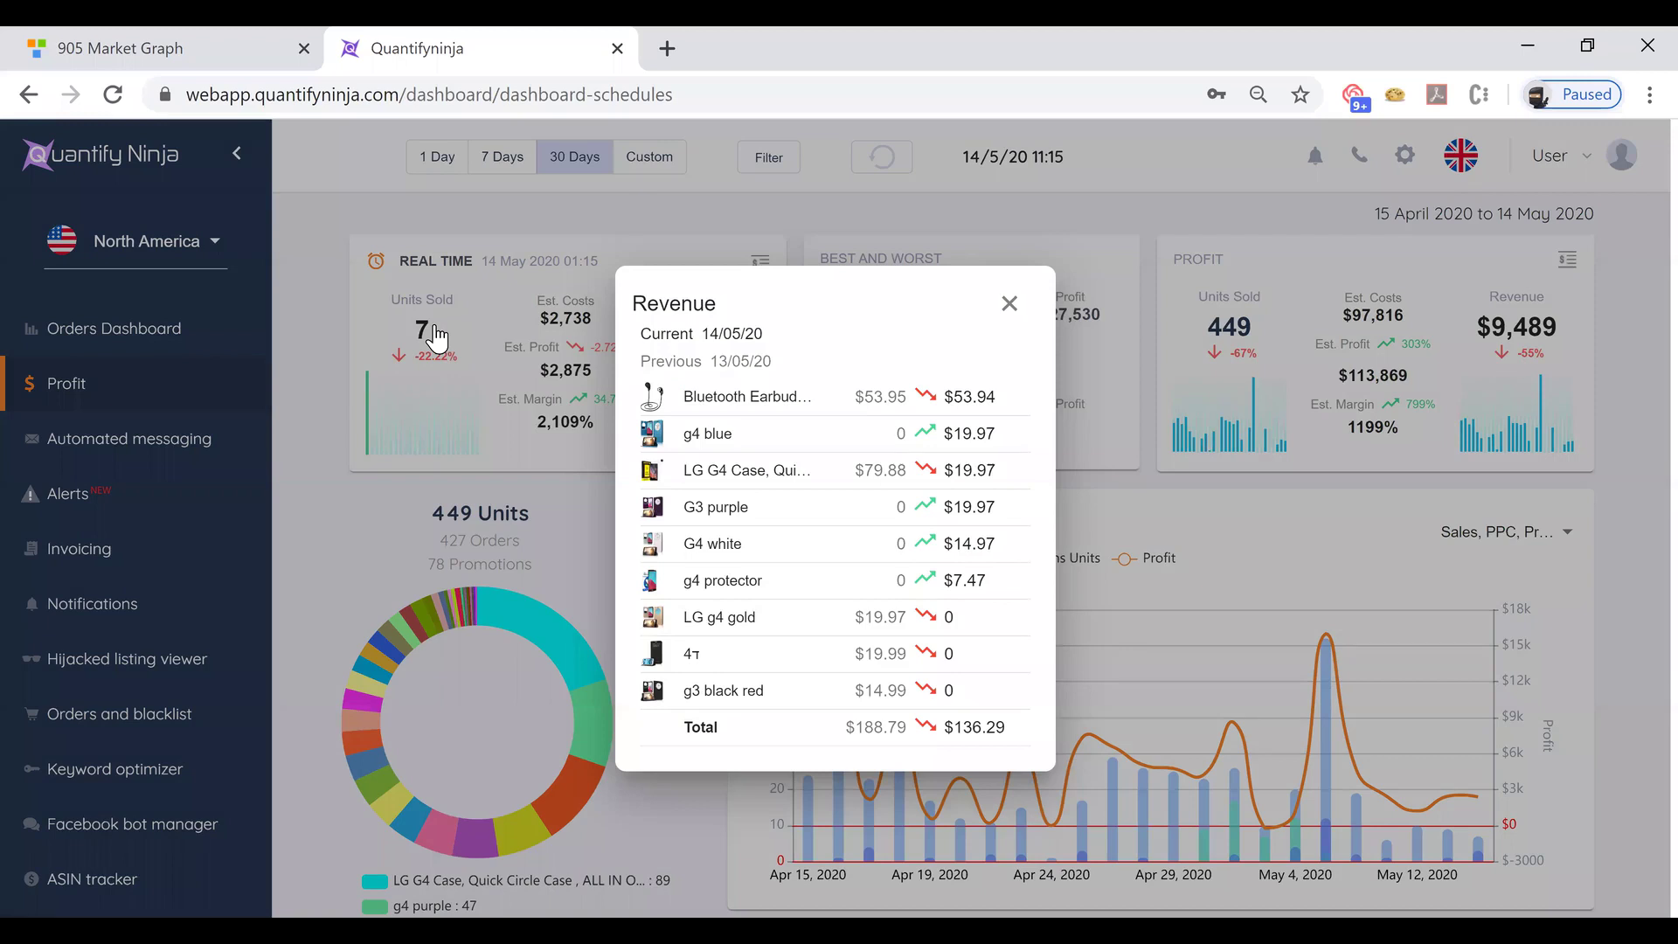
{"action": "left_click", "coordinate": [437, 338]}
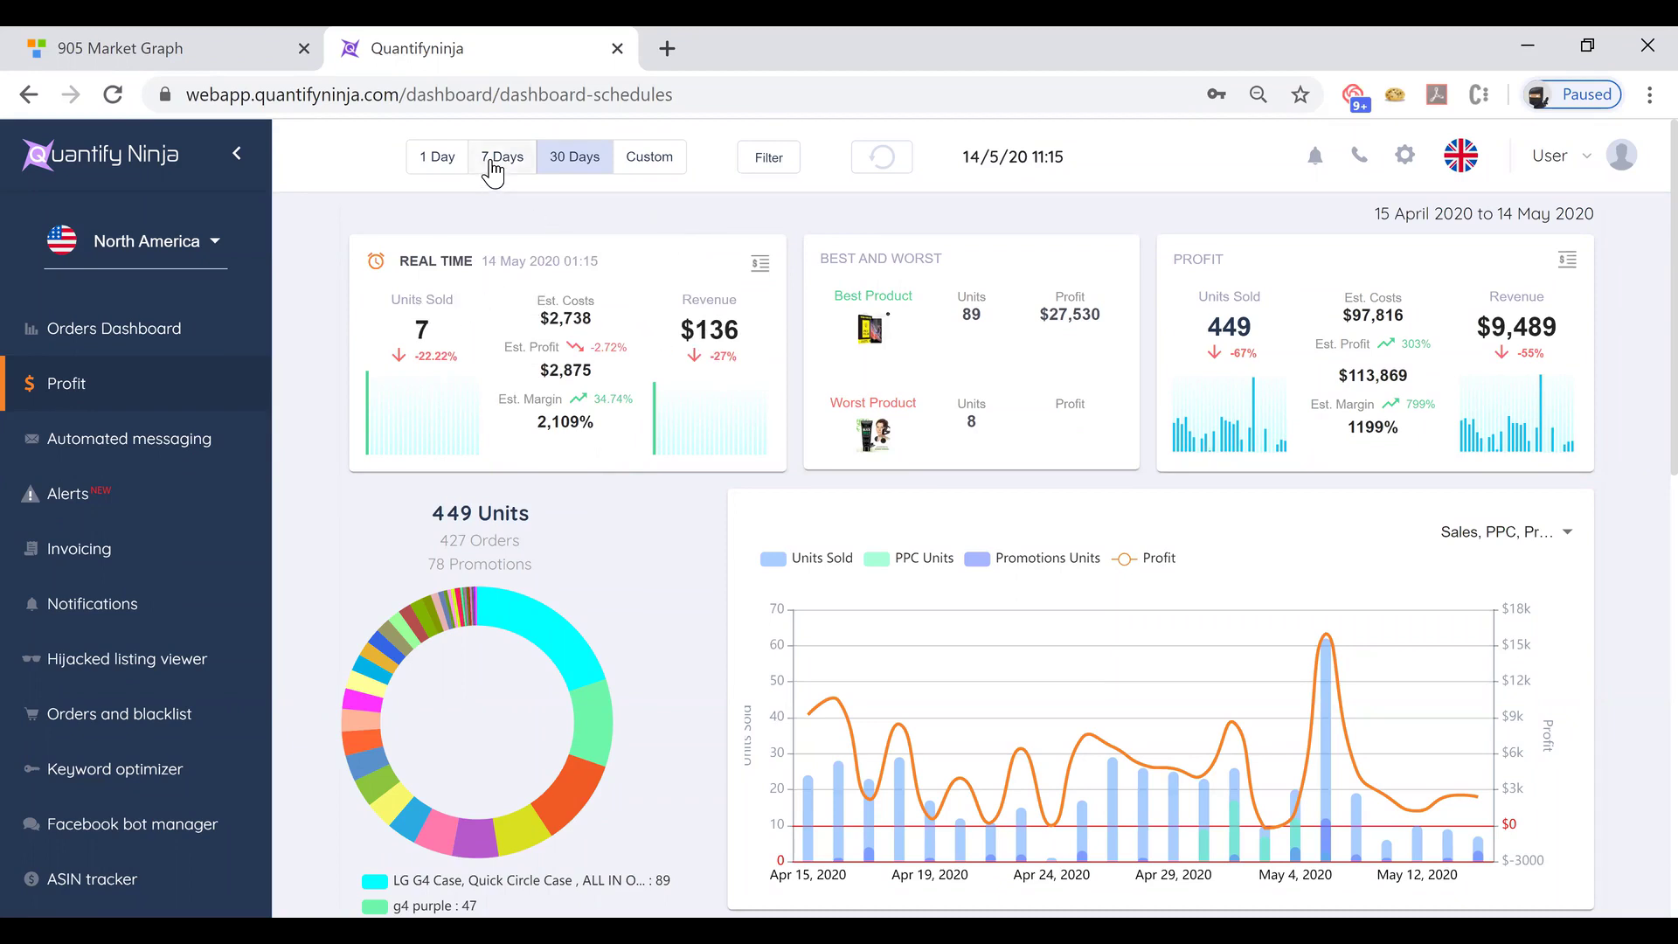
- Apply a custom Year To Date period to the Profit dashboard
{"action": "left_click", "coordinate": [650, 157]}
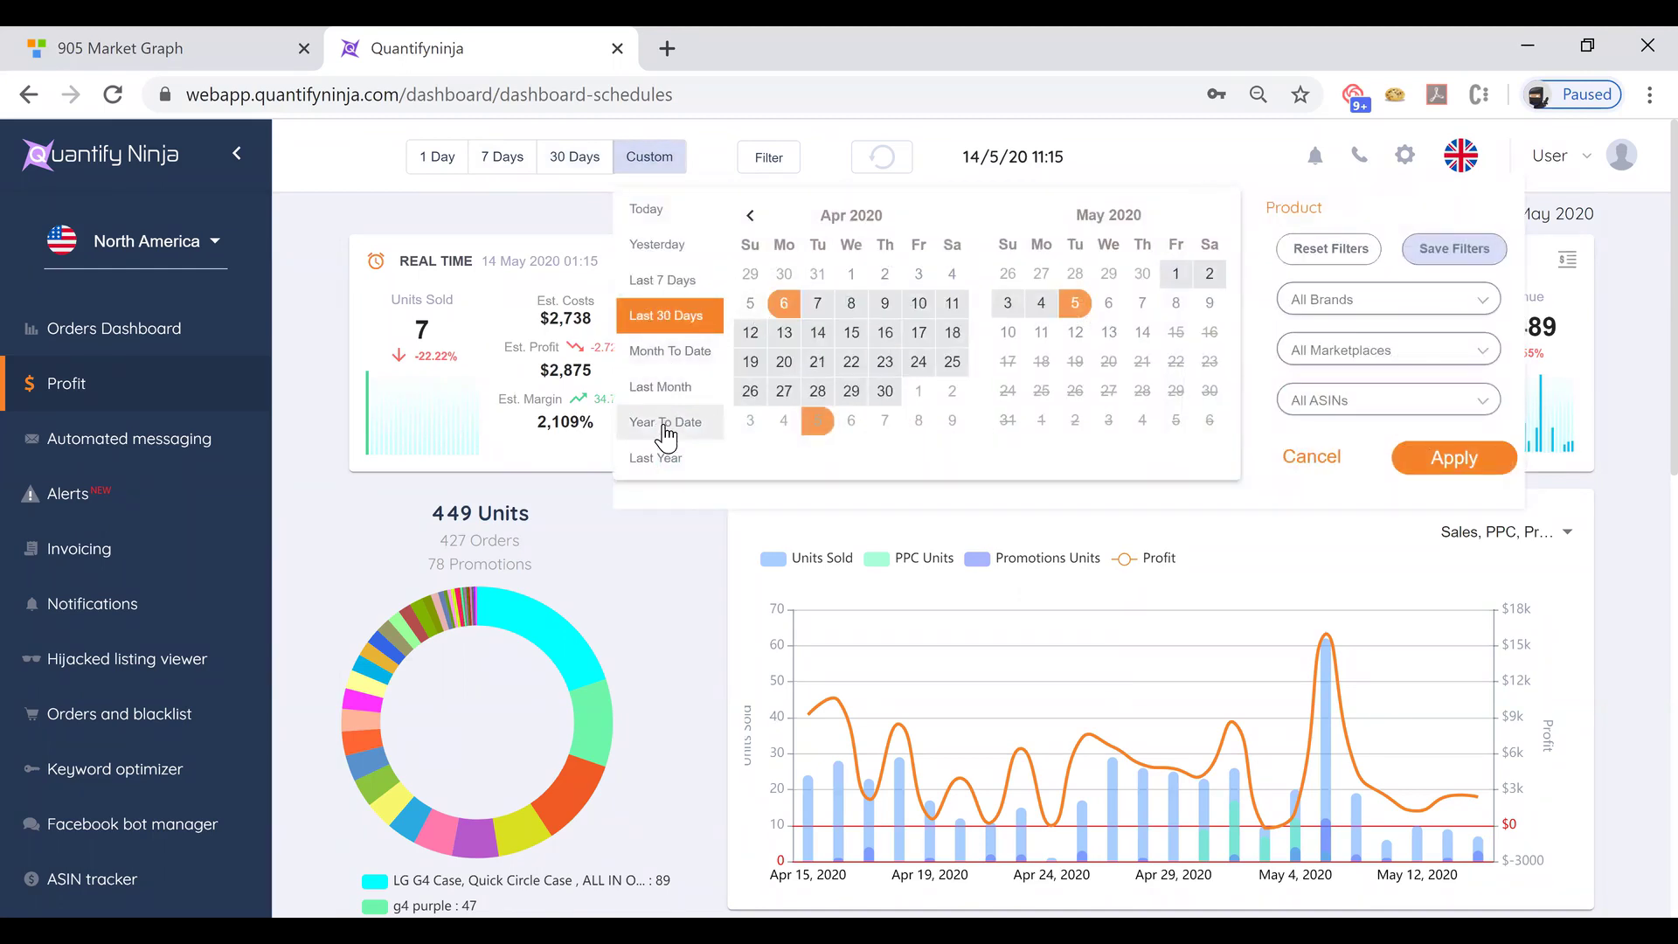
{"action": "left_click", "coordinate": [666, 427]}
{"action": "left_click", "coordinate": [1453, 457]}
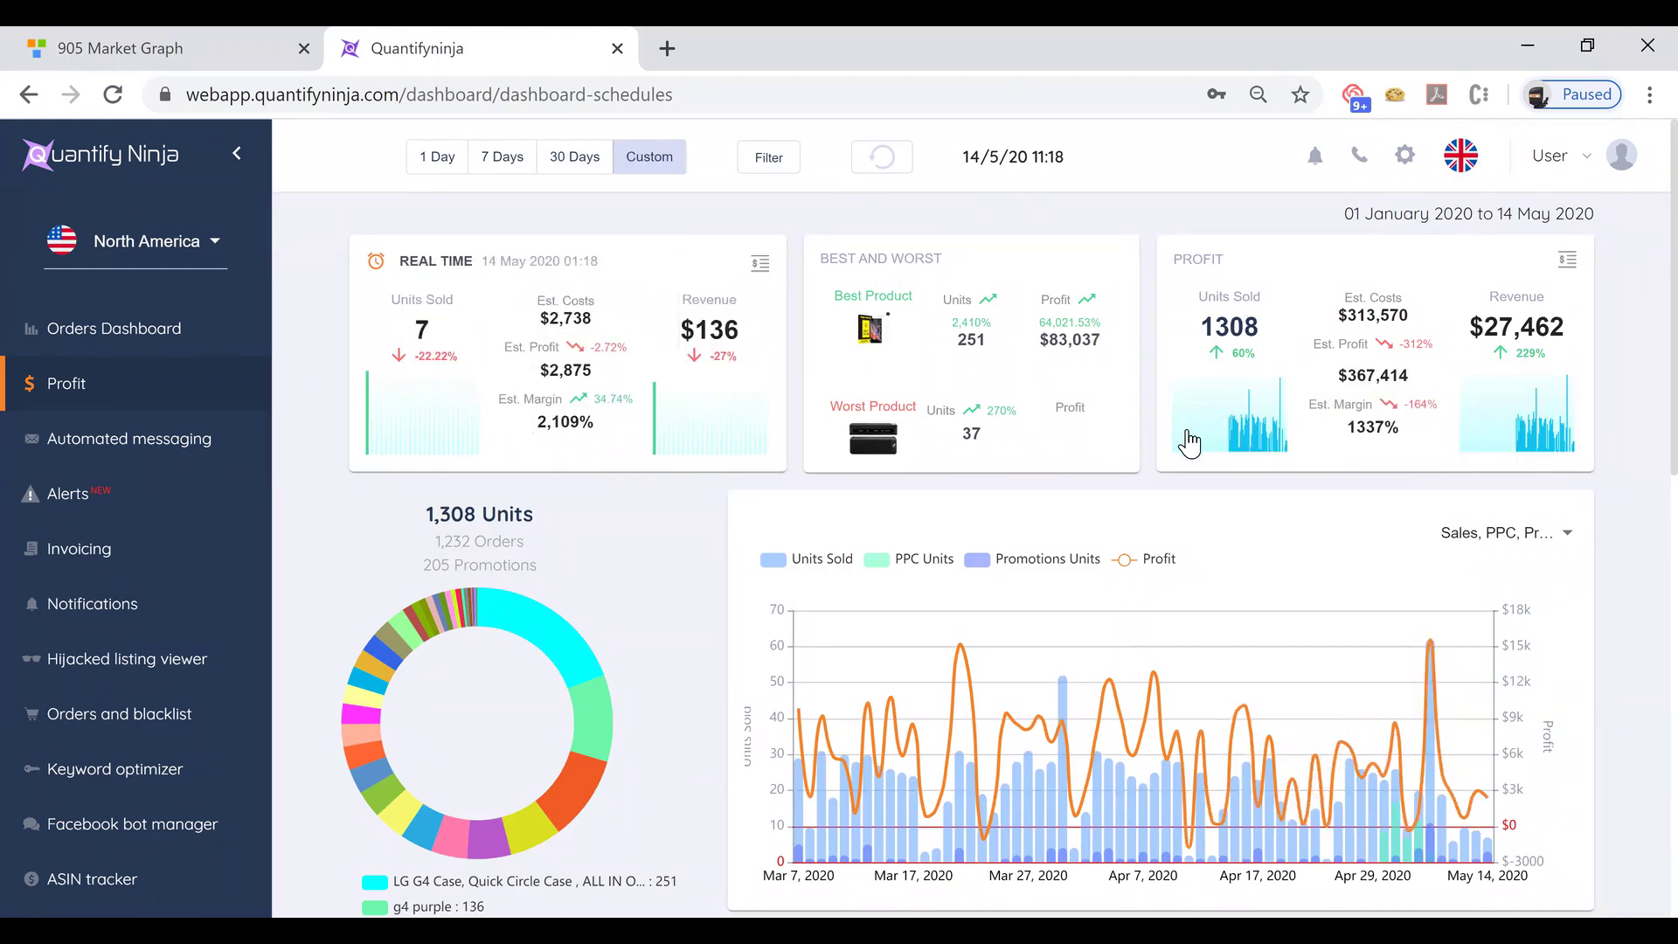
- Inspect the year-to-date profit card and view its estimated costs and estimated profit breakdowns by product
{"action": "mouse_move", "coordinate": [1150, 442]}
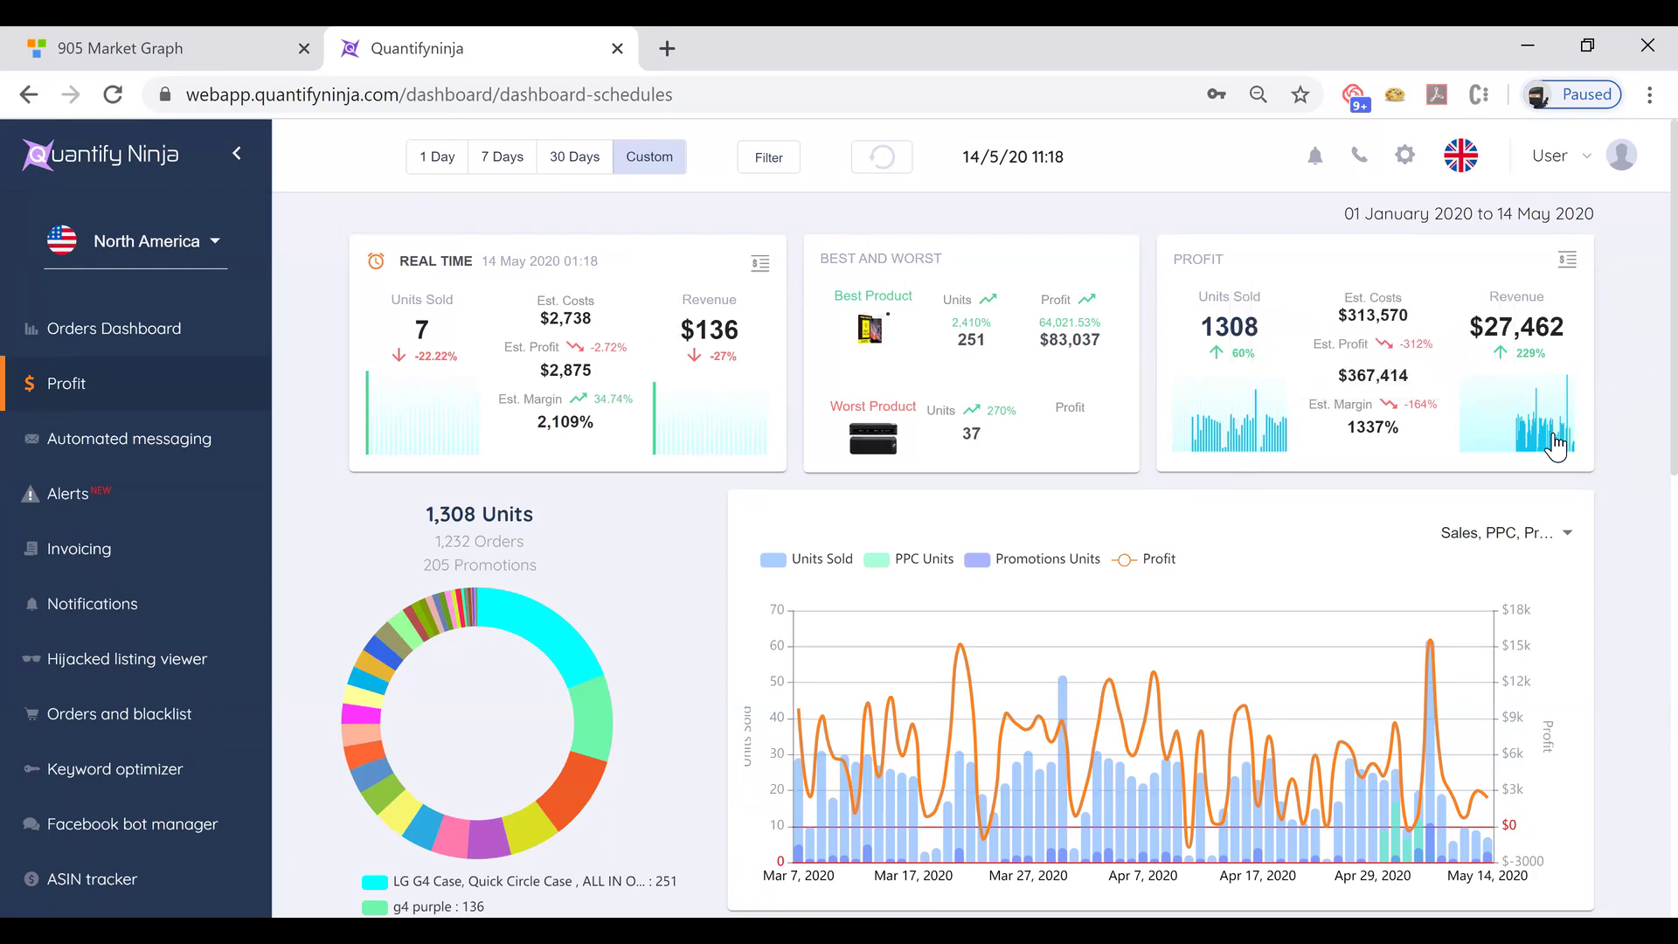
{"action": "mouse_move", "coordinate": [1571, 367]}
{"action": "mouse_move", "coordinate": [1376, 273]}
{"action": "left_click", "coordinate": [1360, 295]}
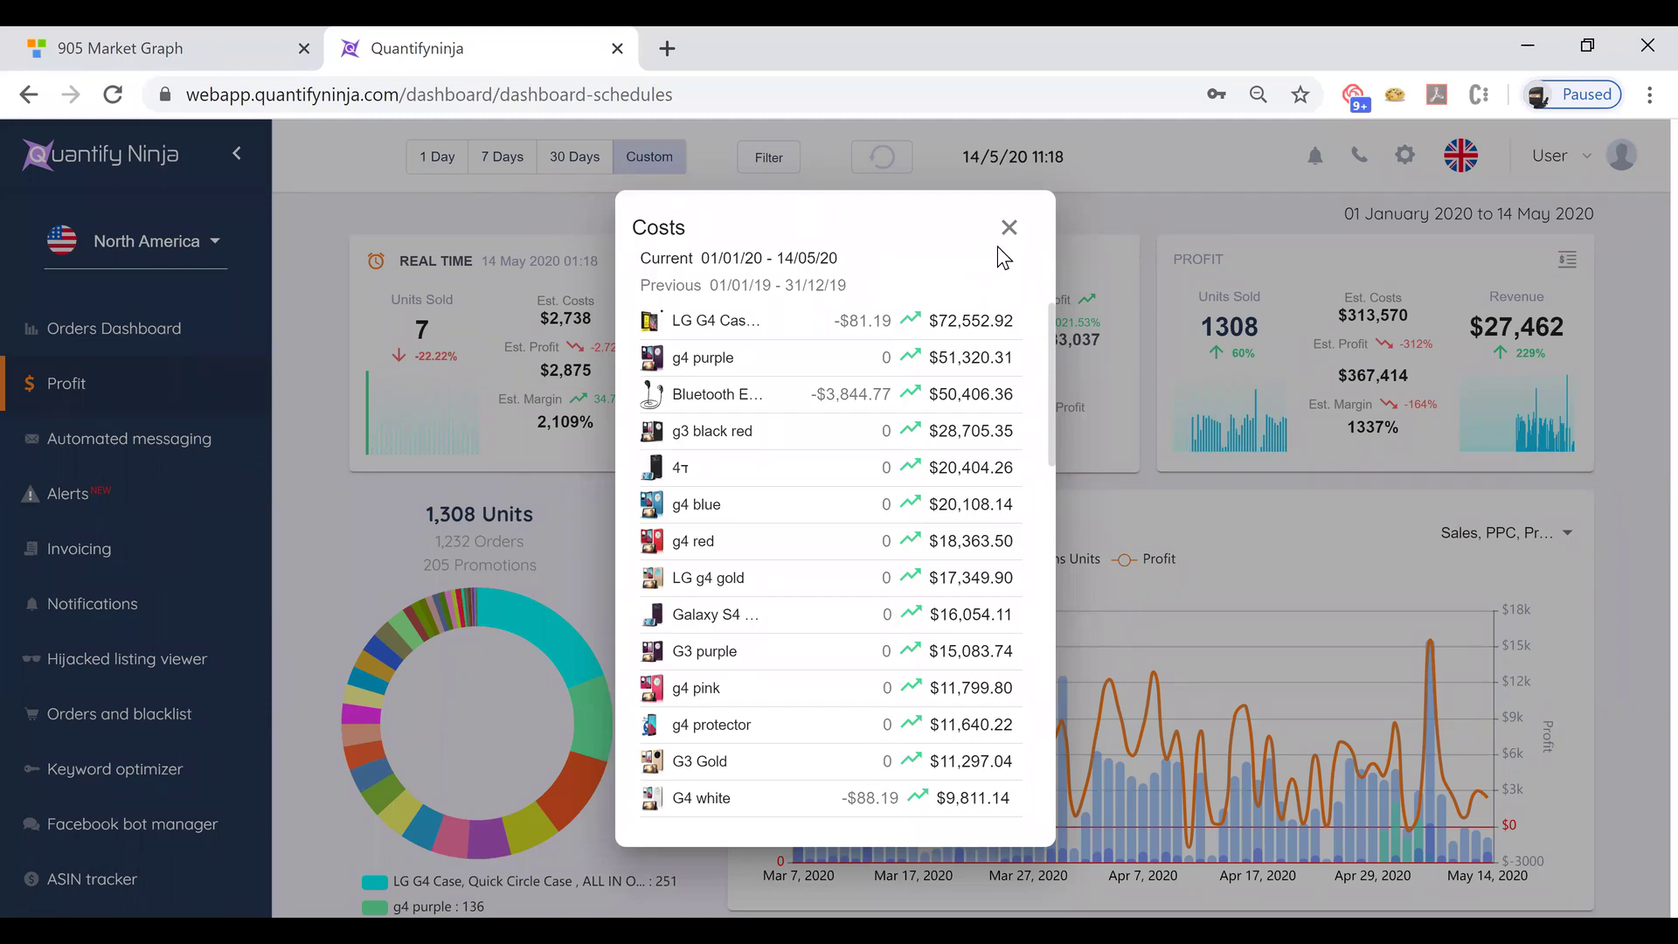
{"action": "left_click", "coordinate": [1367, 377]}
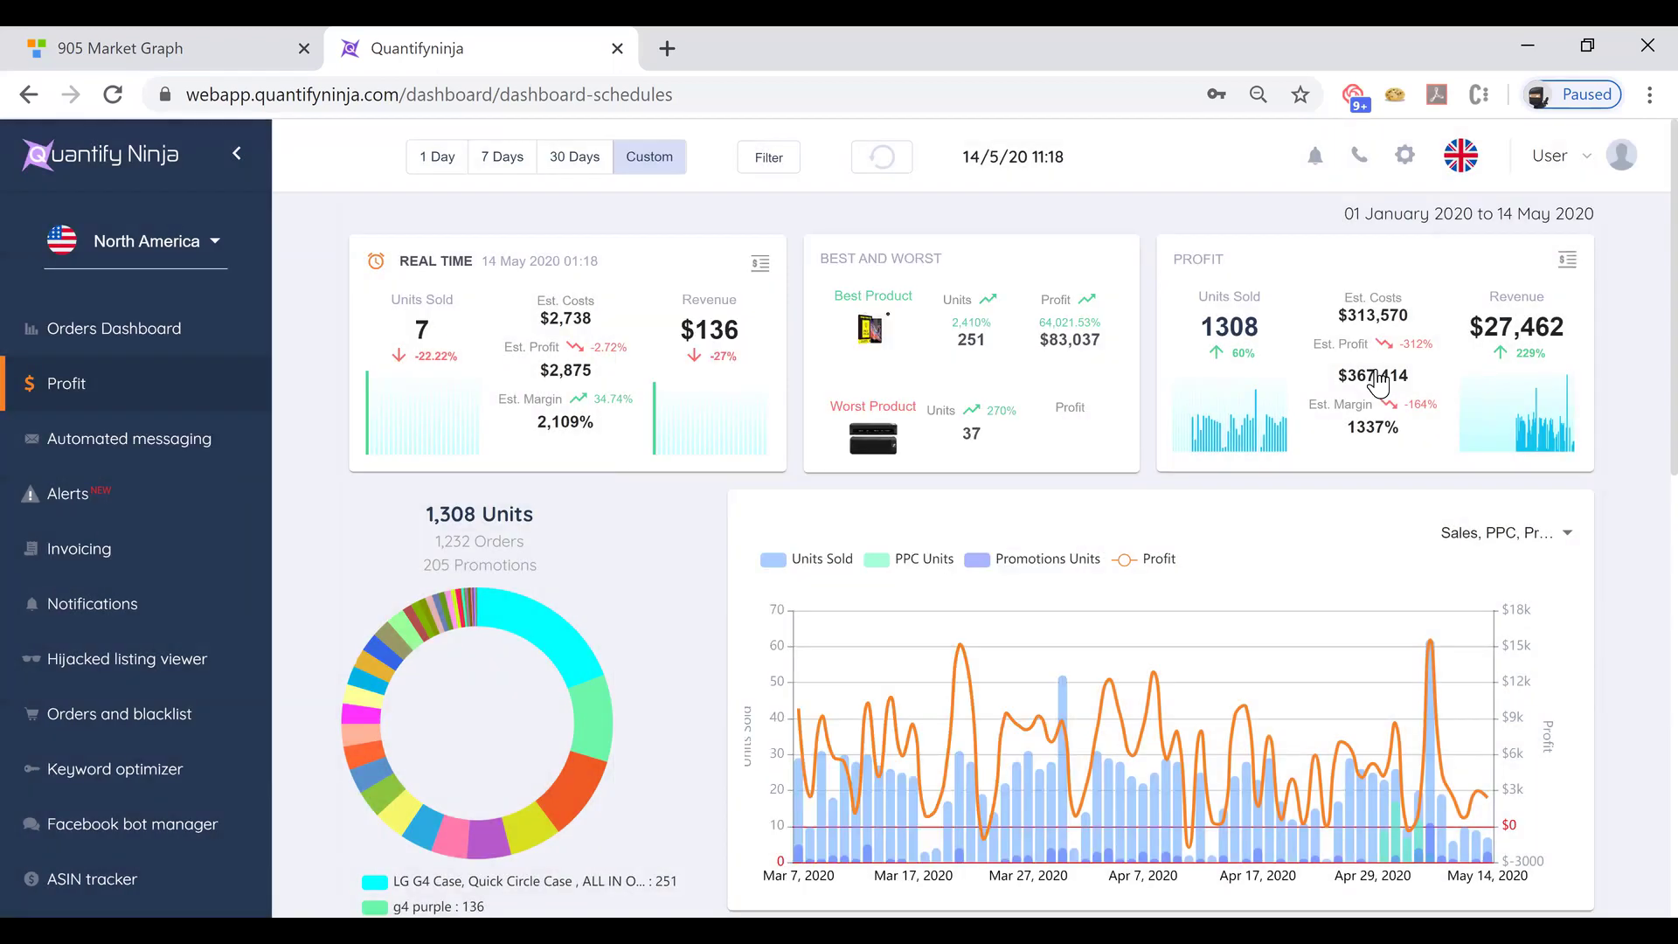
{"action": "left_click", "coordinate": [1267, 370]}
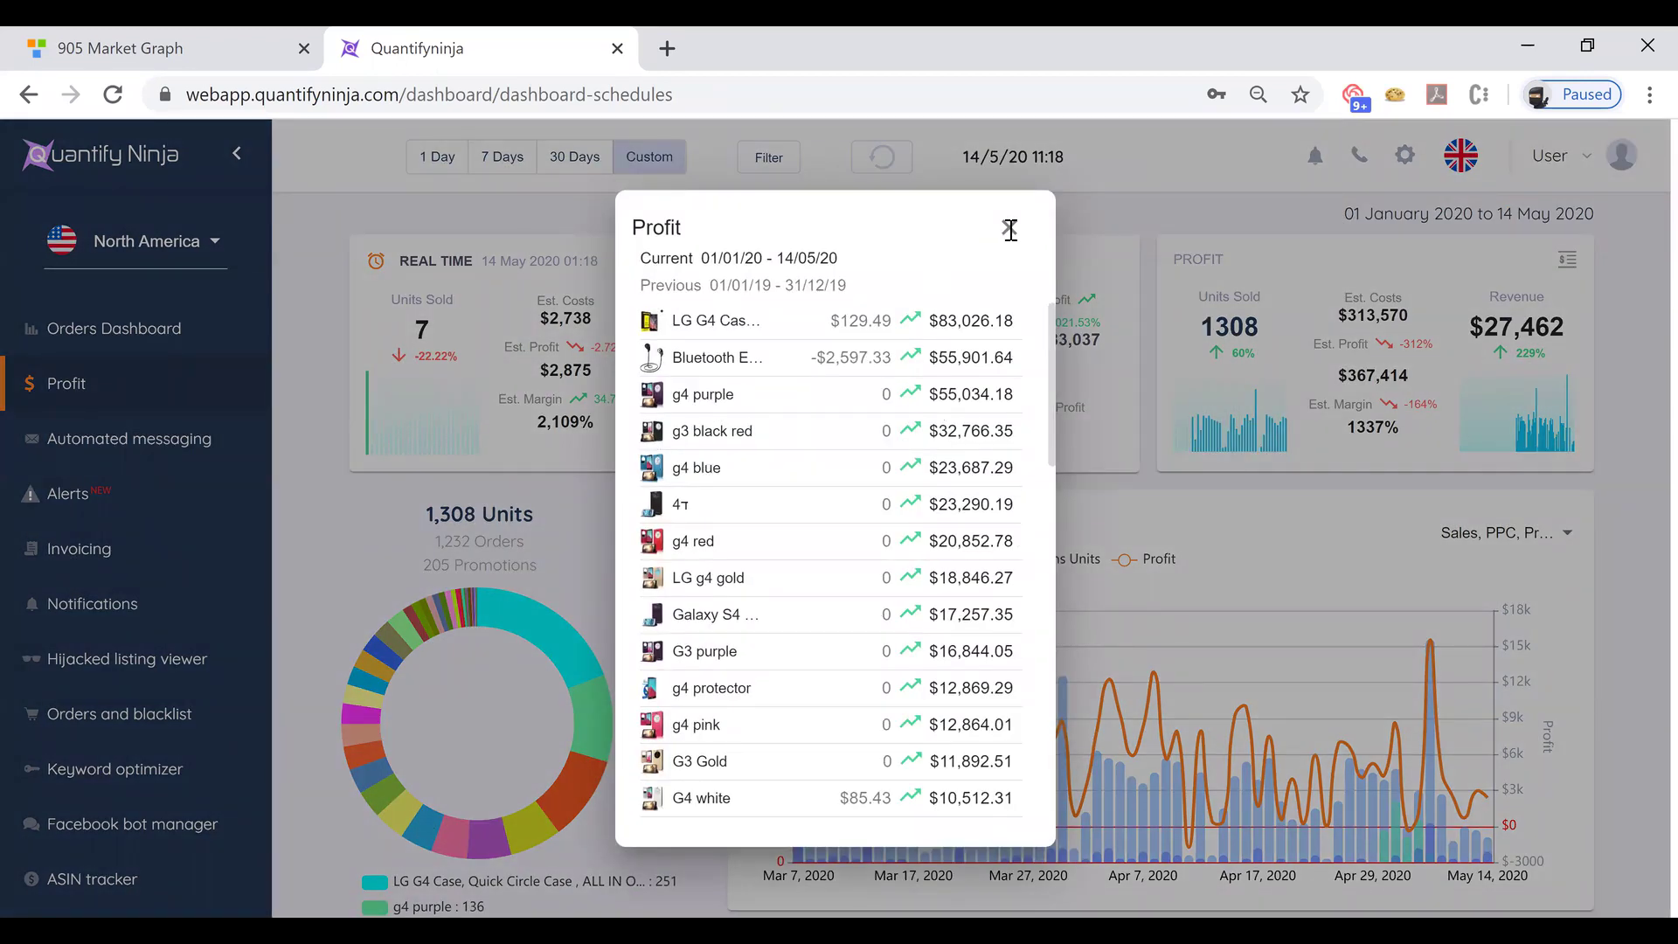
{"action": "left_click", "coordinate": [1075, 374]}
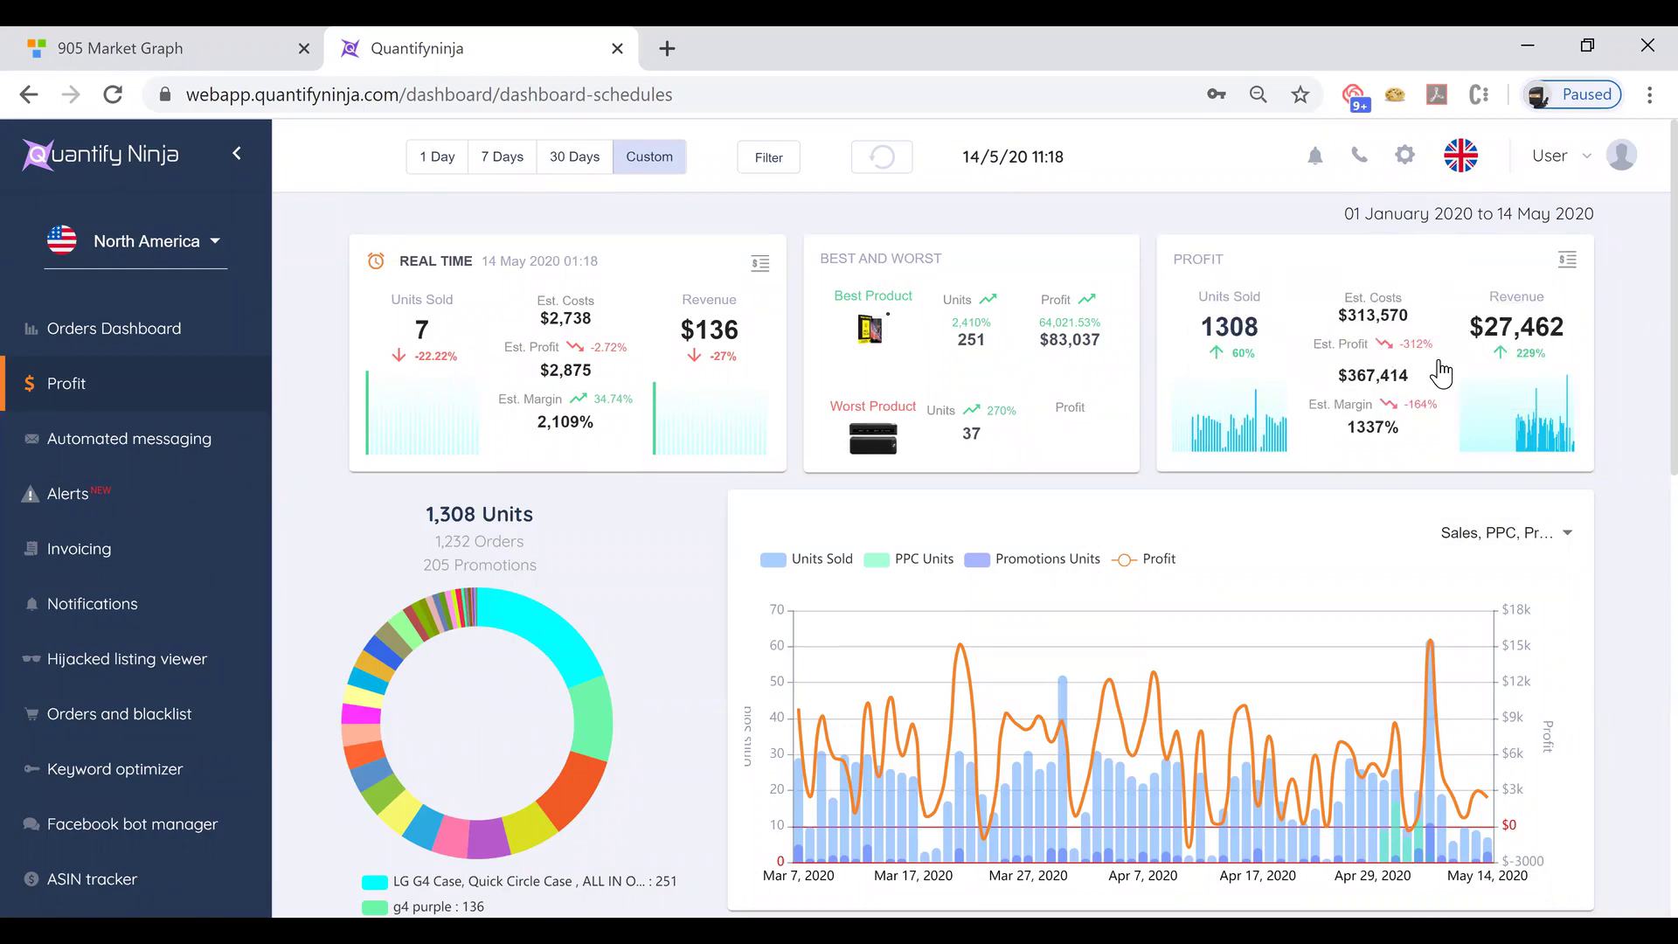
- View the year-to-date Profit Breakdown with Amazon Fees expanded, reading through to the margin, and close it
{"action": "left_click", "coordinate": [1567, 261]}
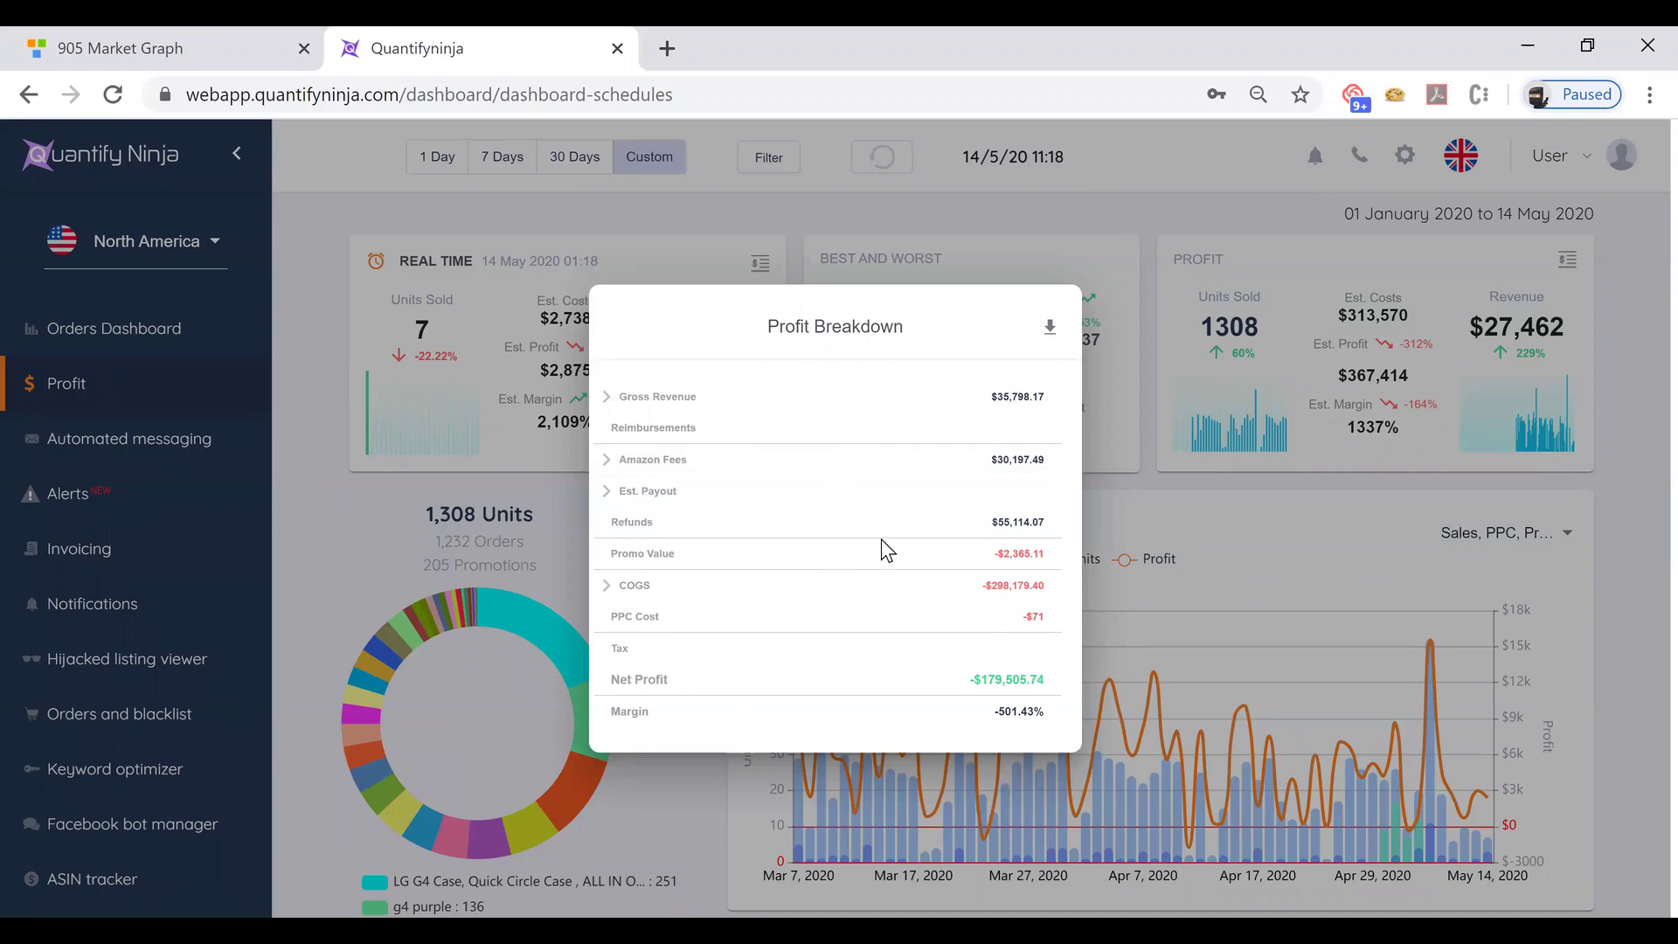
{"action": "left_click", "coordinate": [834, 459]}
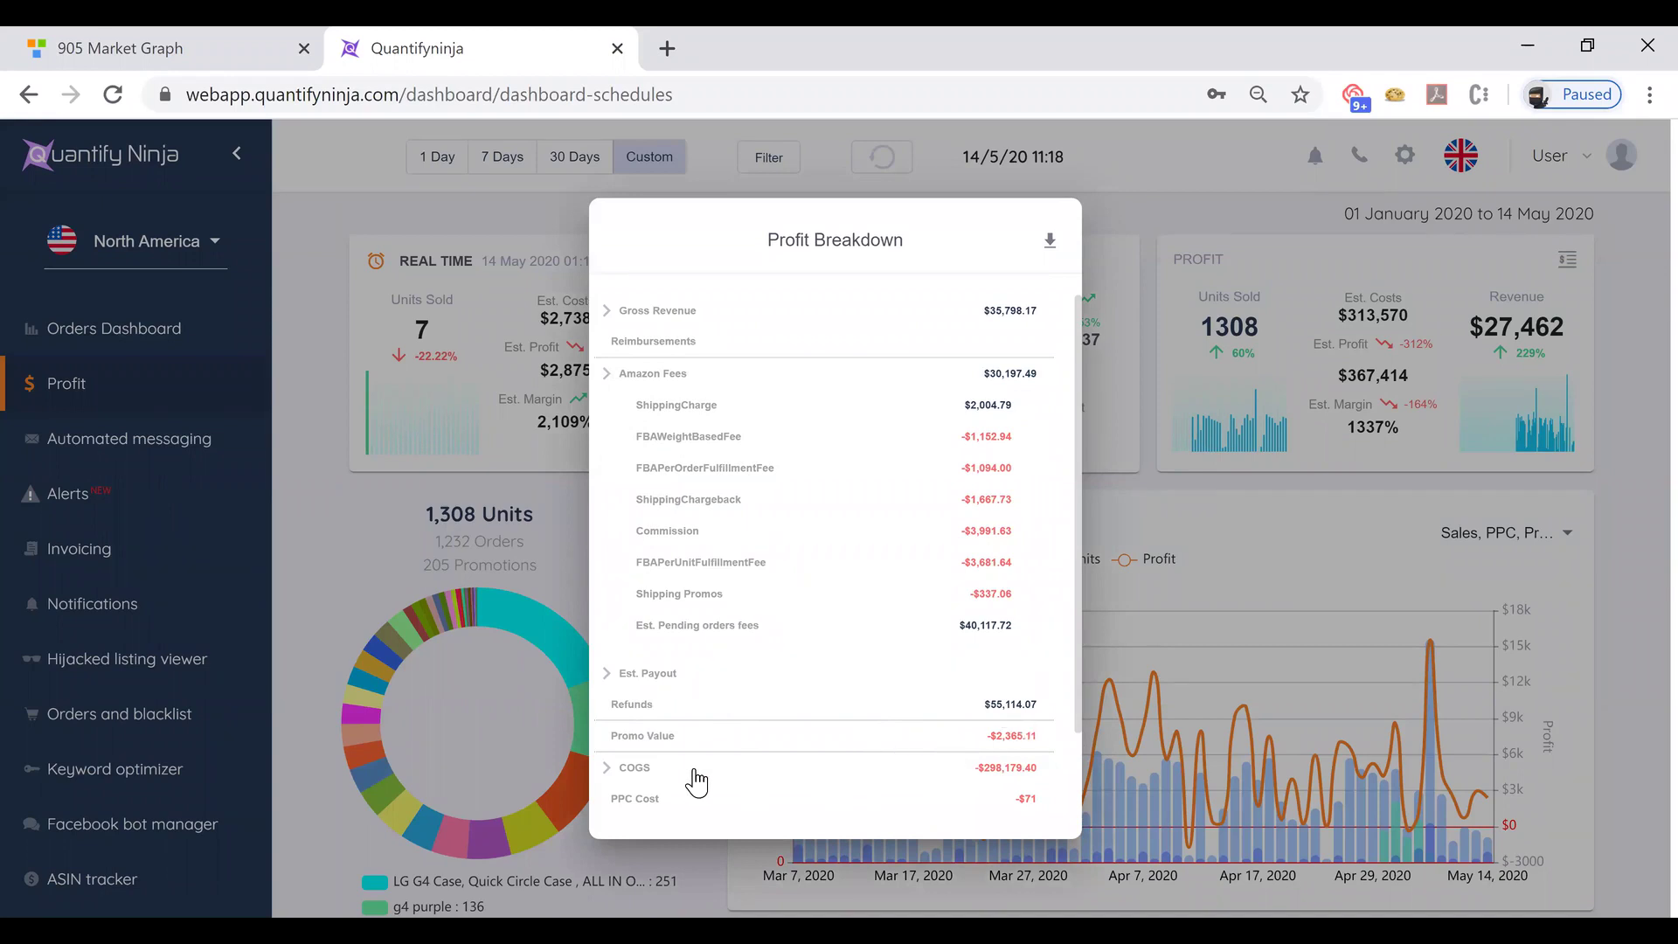
{"action": "left_click", "coordinate": [609, 771]}
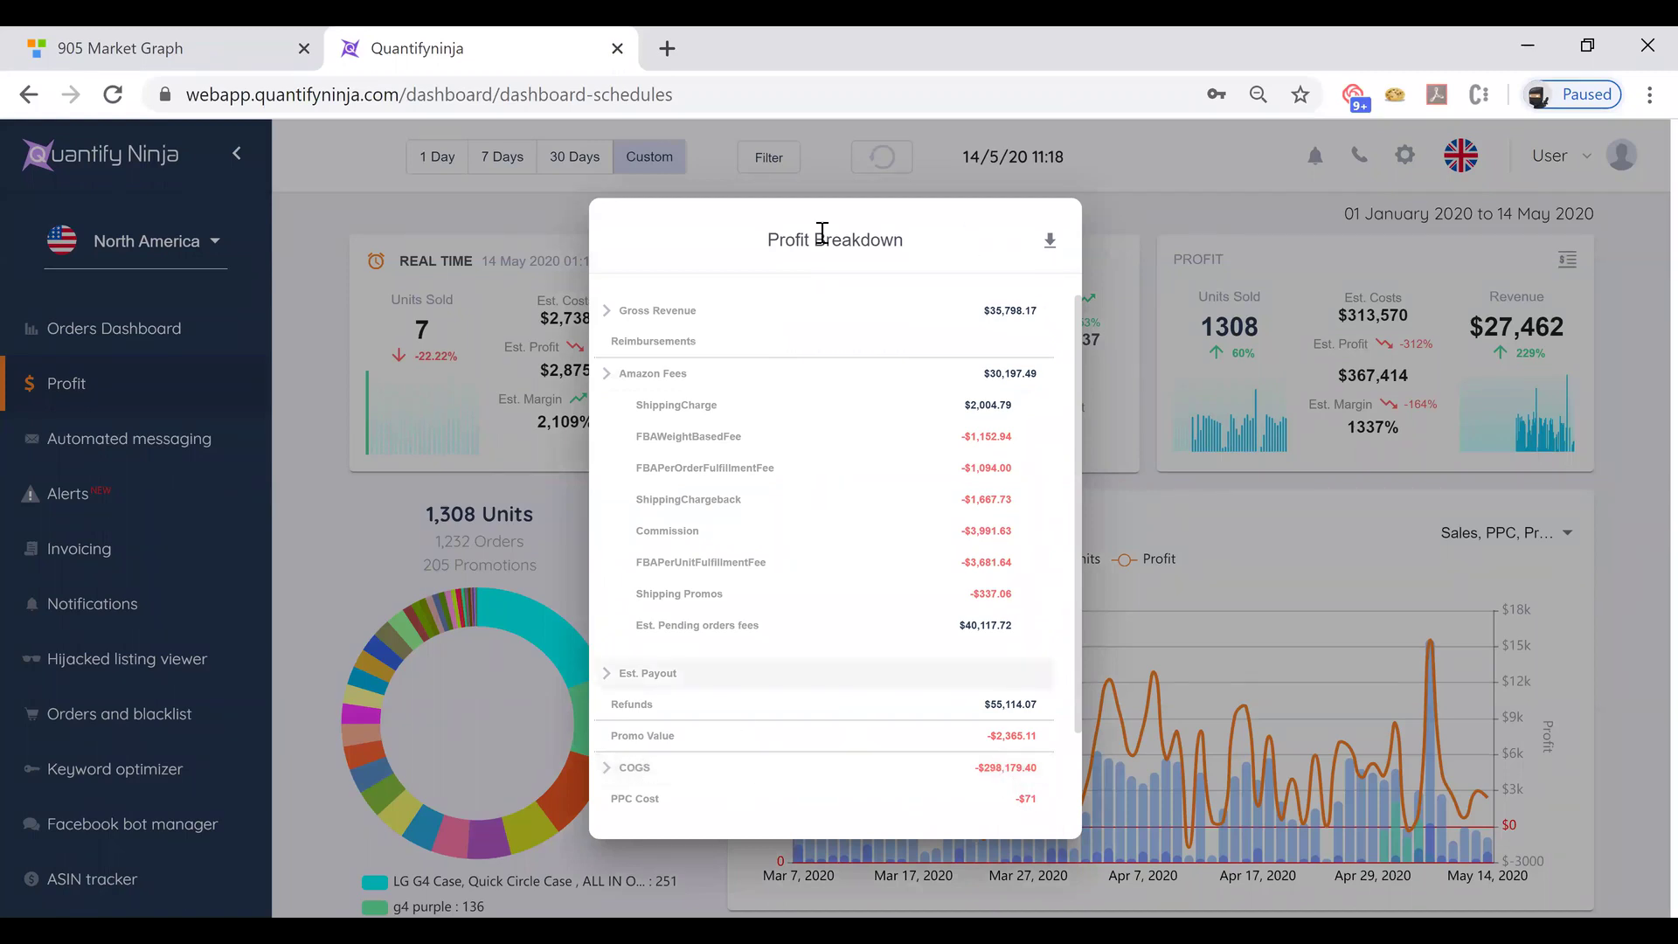
{"action": "scroll", "coordinate": [874, 262], "scroll_direction": "down", "scroll_amount": 2}
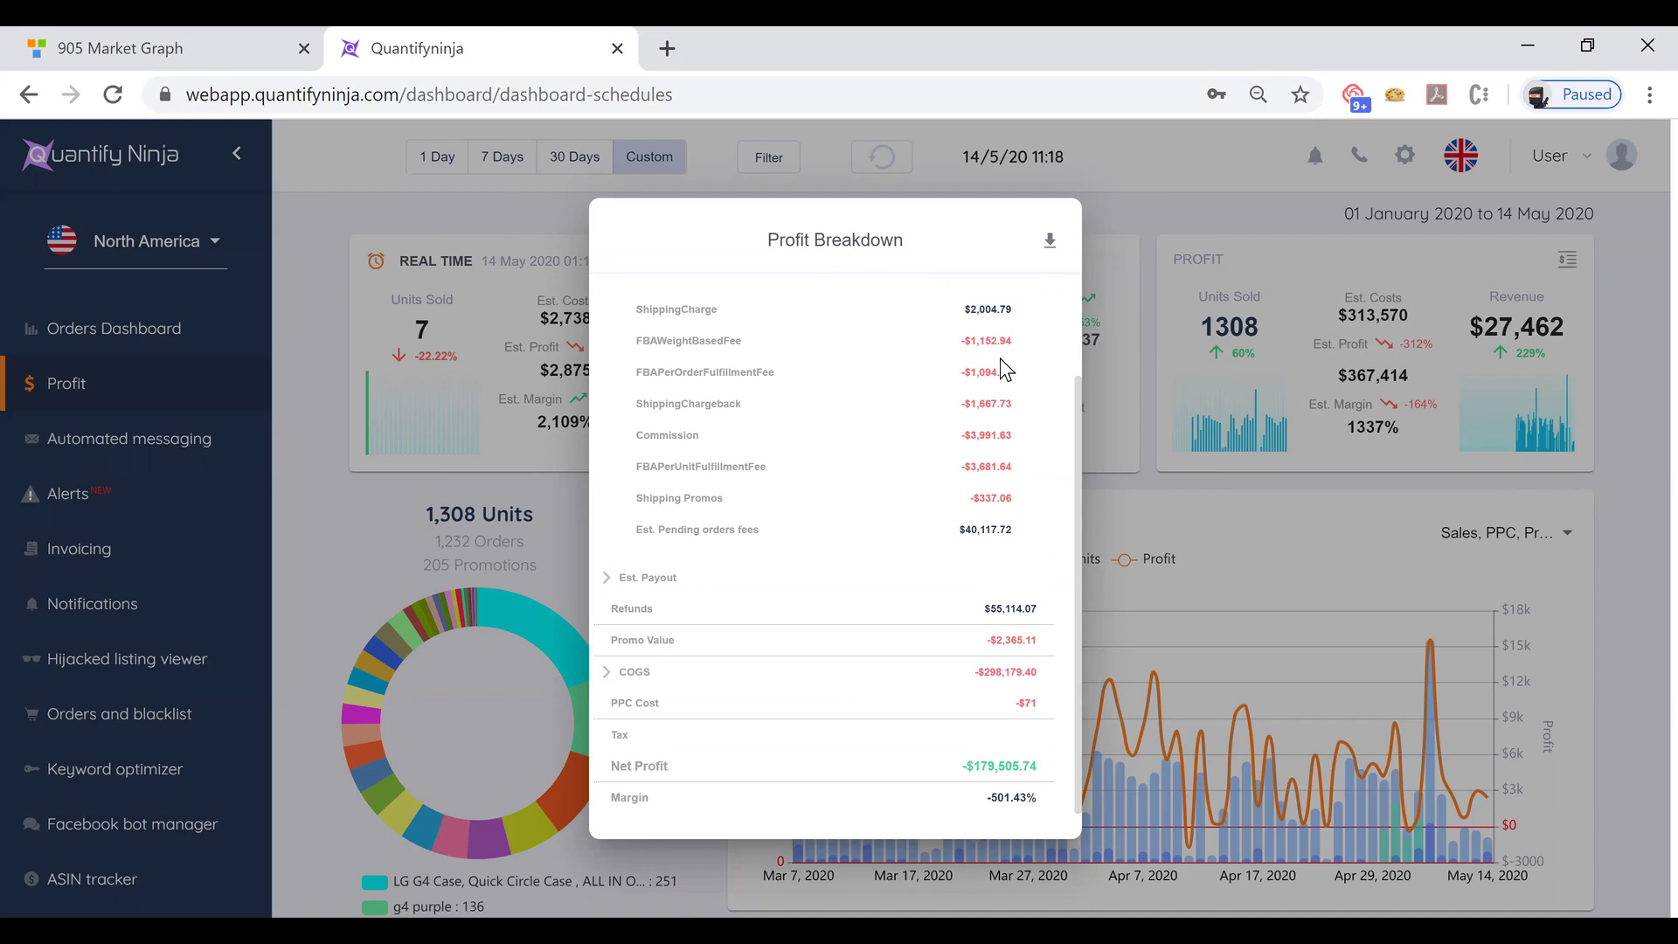
{"action": "key", "text": "Escape"}
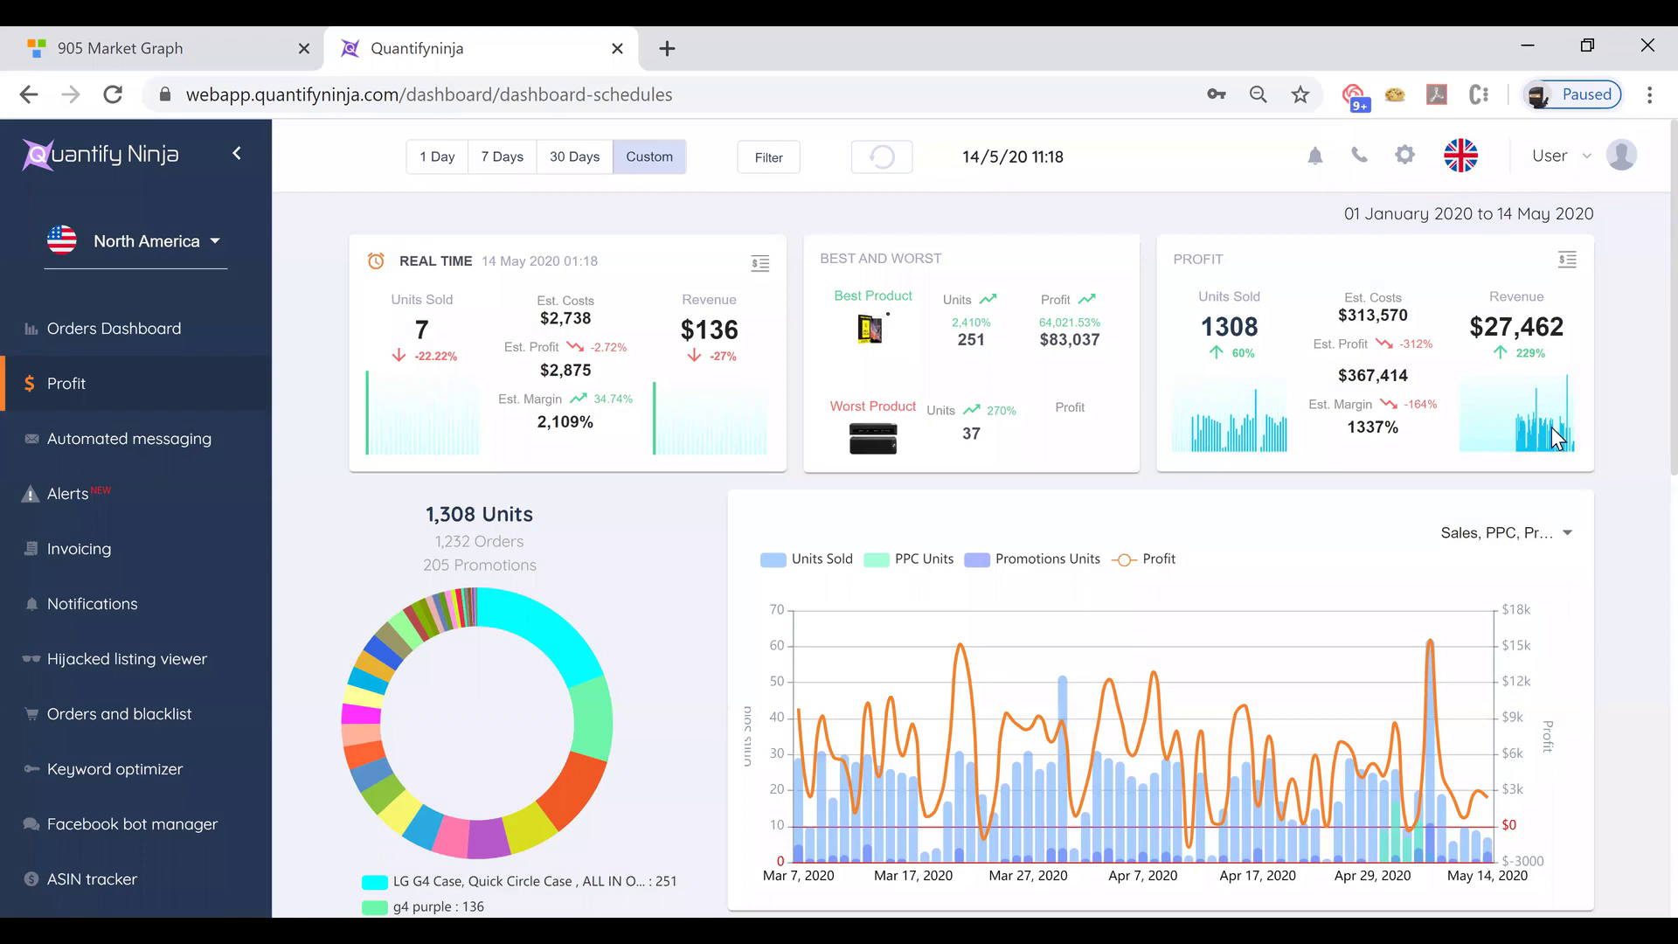
{"action": "scroll", "coordinate": [1327, 399], "scroll_direction": "down", "scroll_amount": 1}
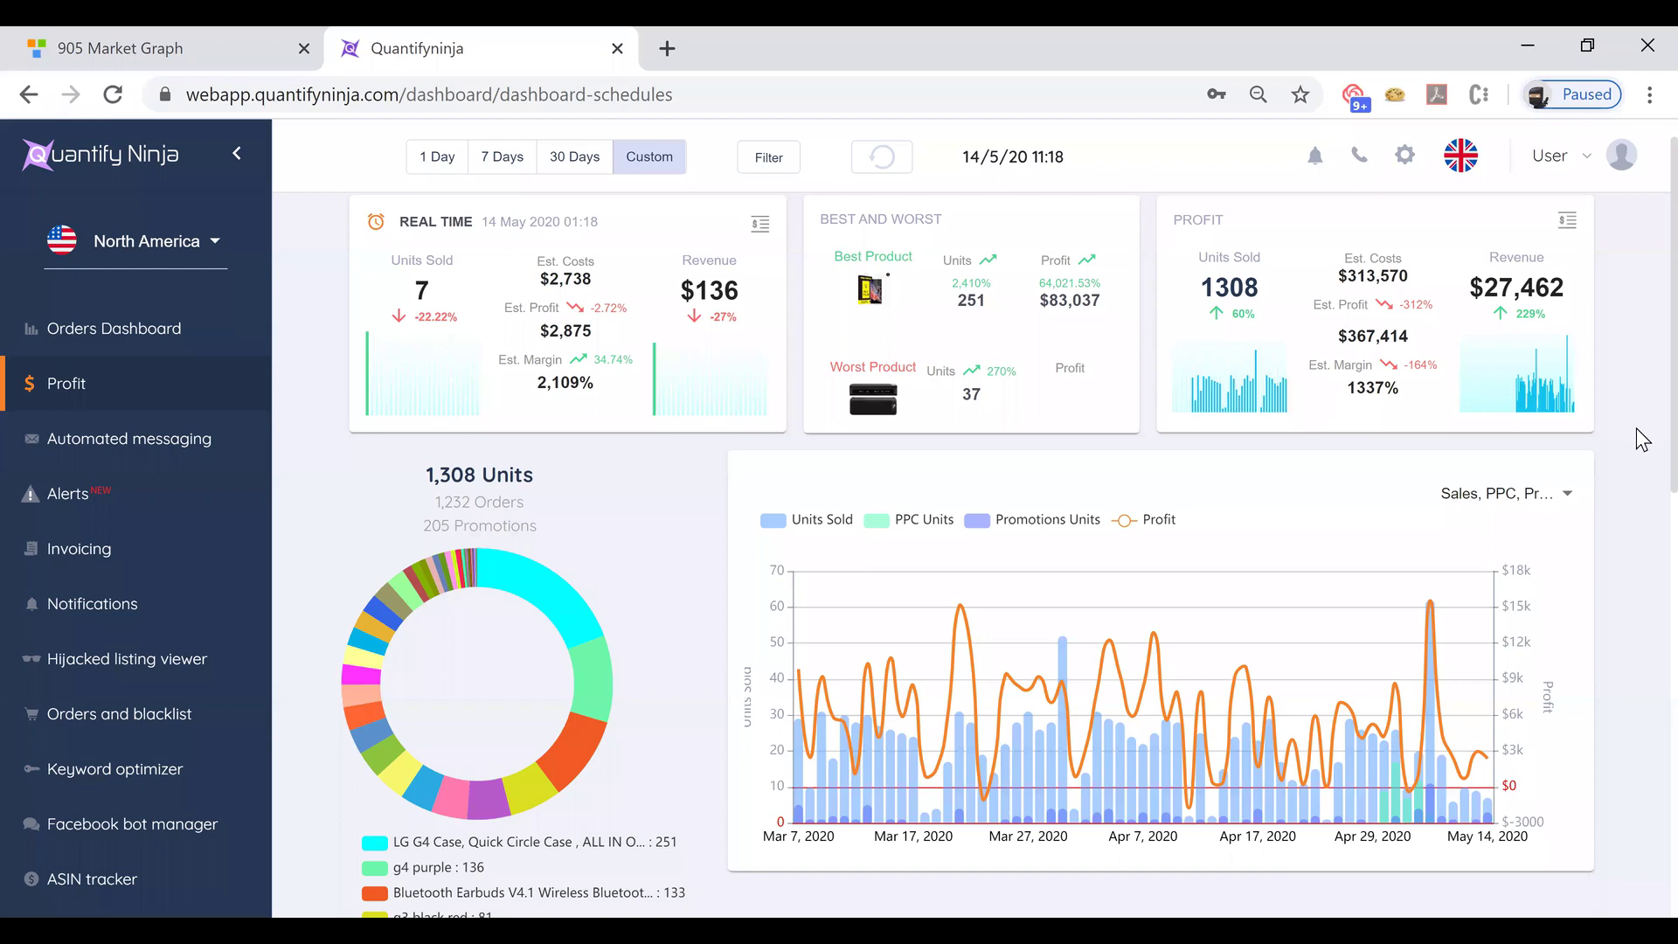
- Hide the PPC Units, Promotions Units and Profit series in the year-to-date chart so that only Units Sold is plotted
{"action": "scroll", "coordinate": [1641, 437], "scroll_direction": "down", "scroll_amount": 2}
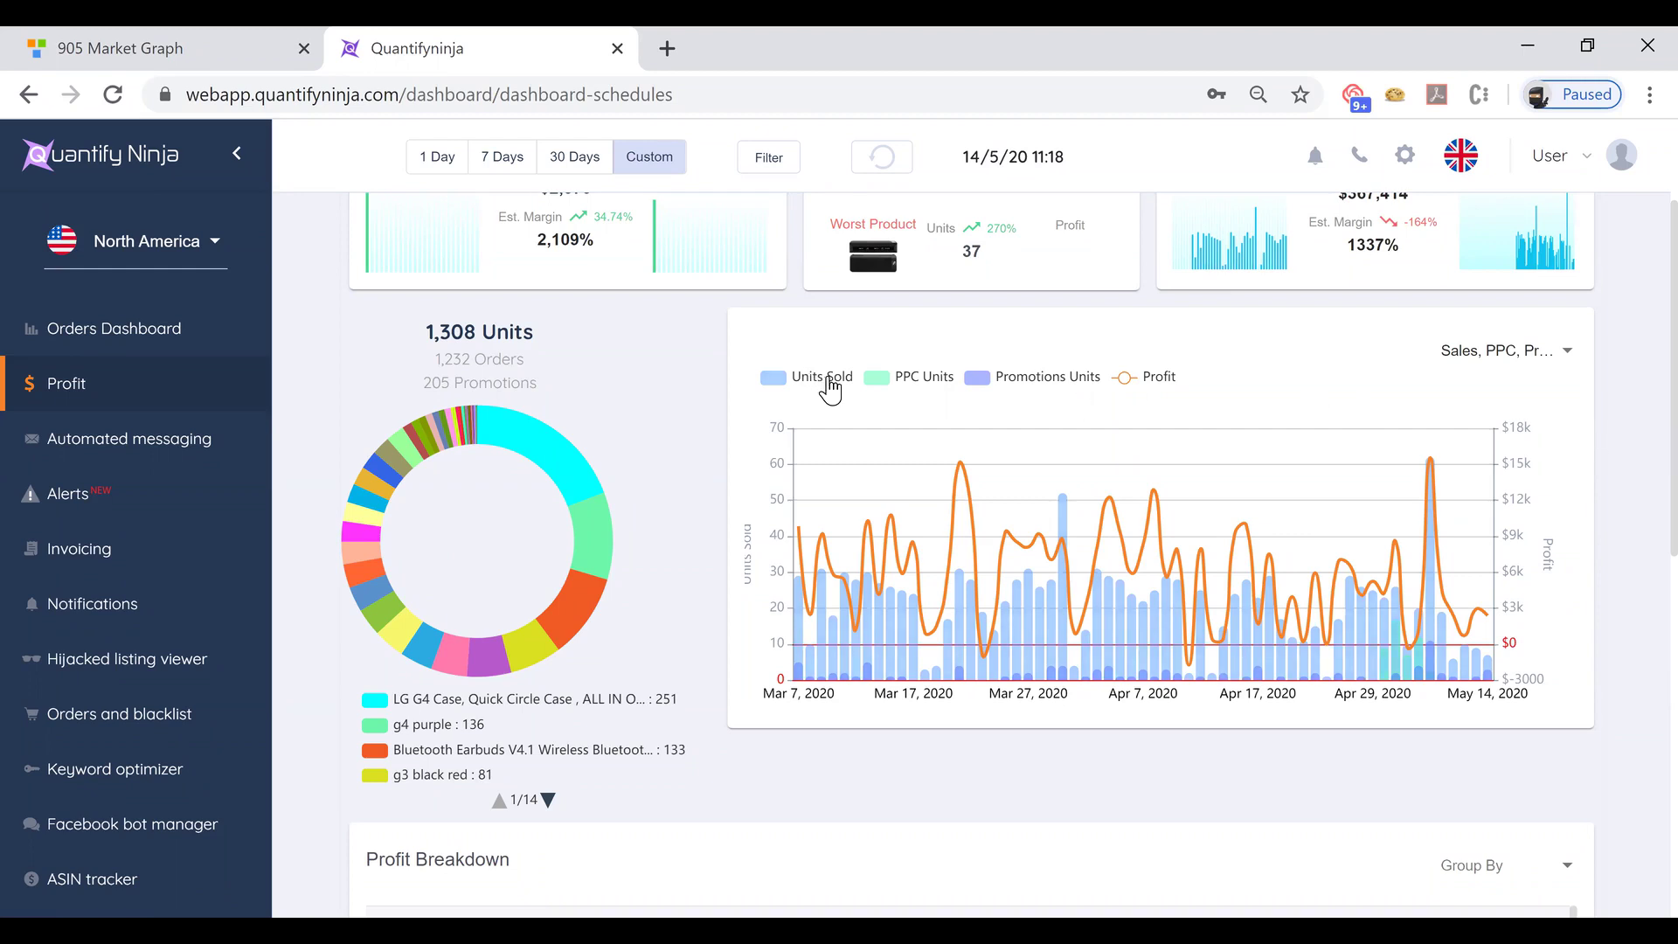
{"action": "left_click", "coordinate": [944, 377]}
{"action": "left_click", "coordinate": [1024, 378]}
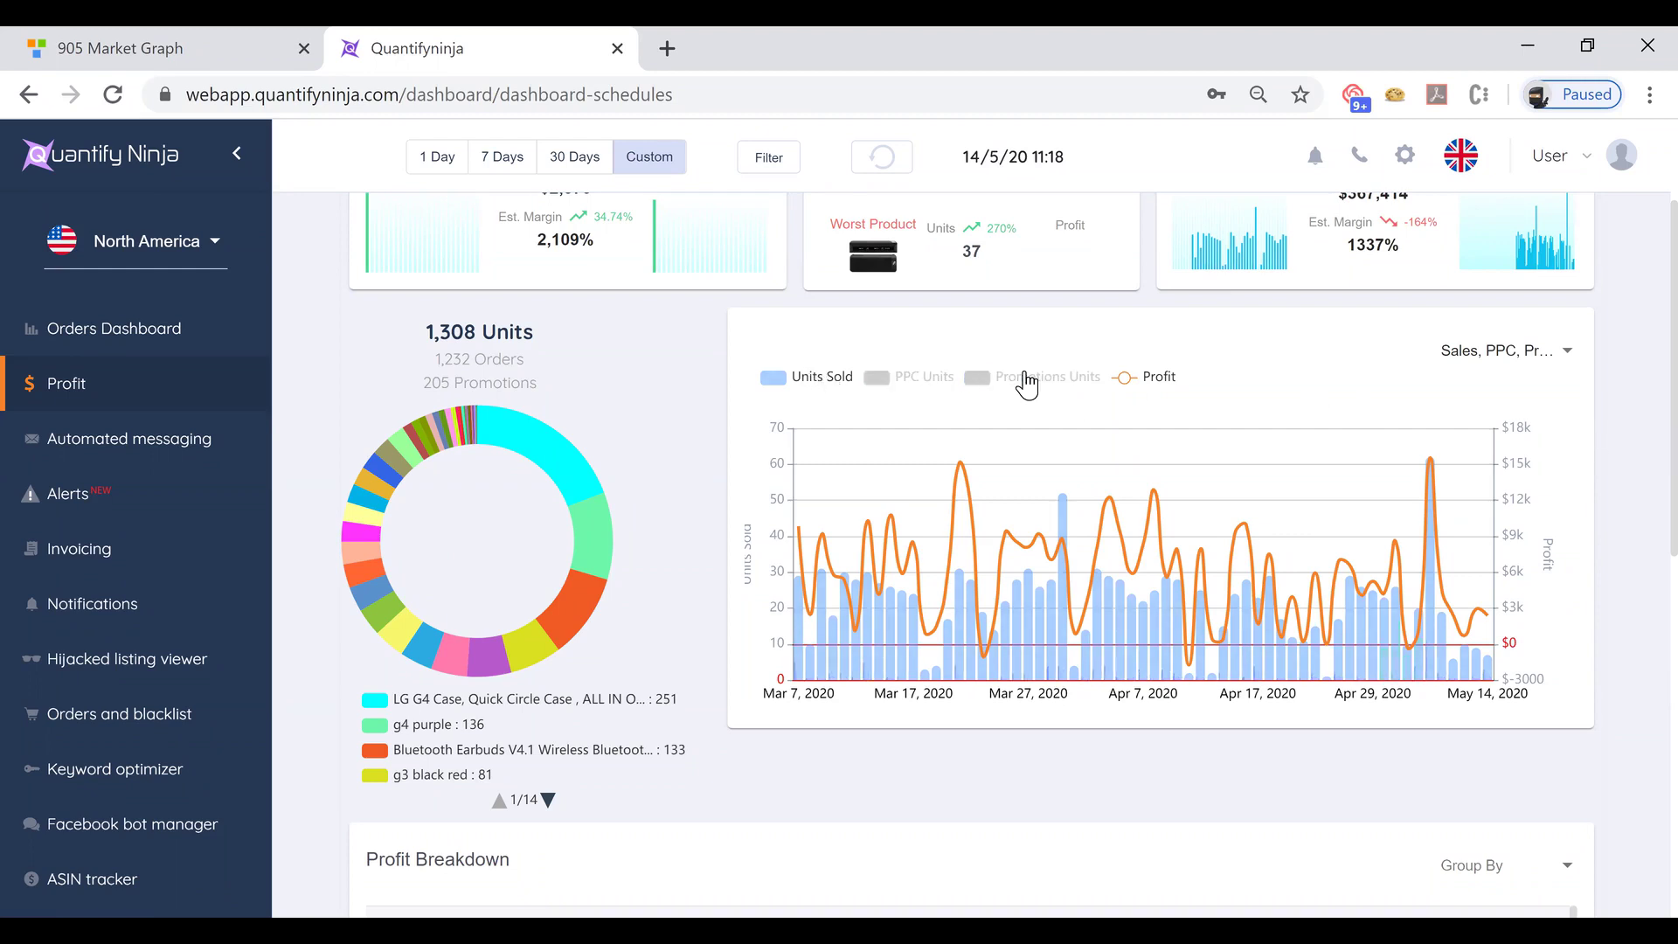
{"action": "left_click", "coordinate": [1145, 381]}
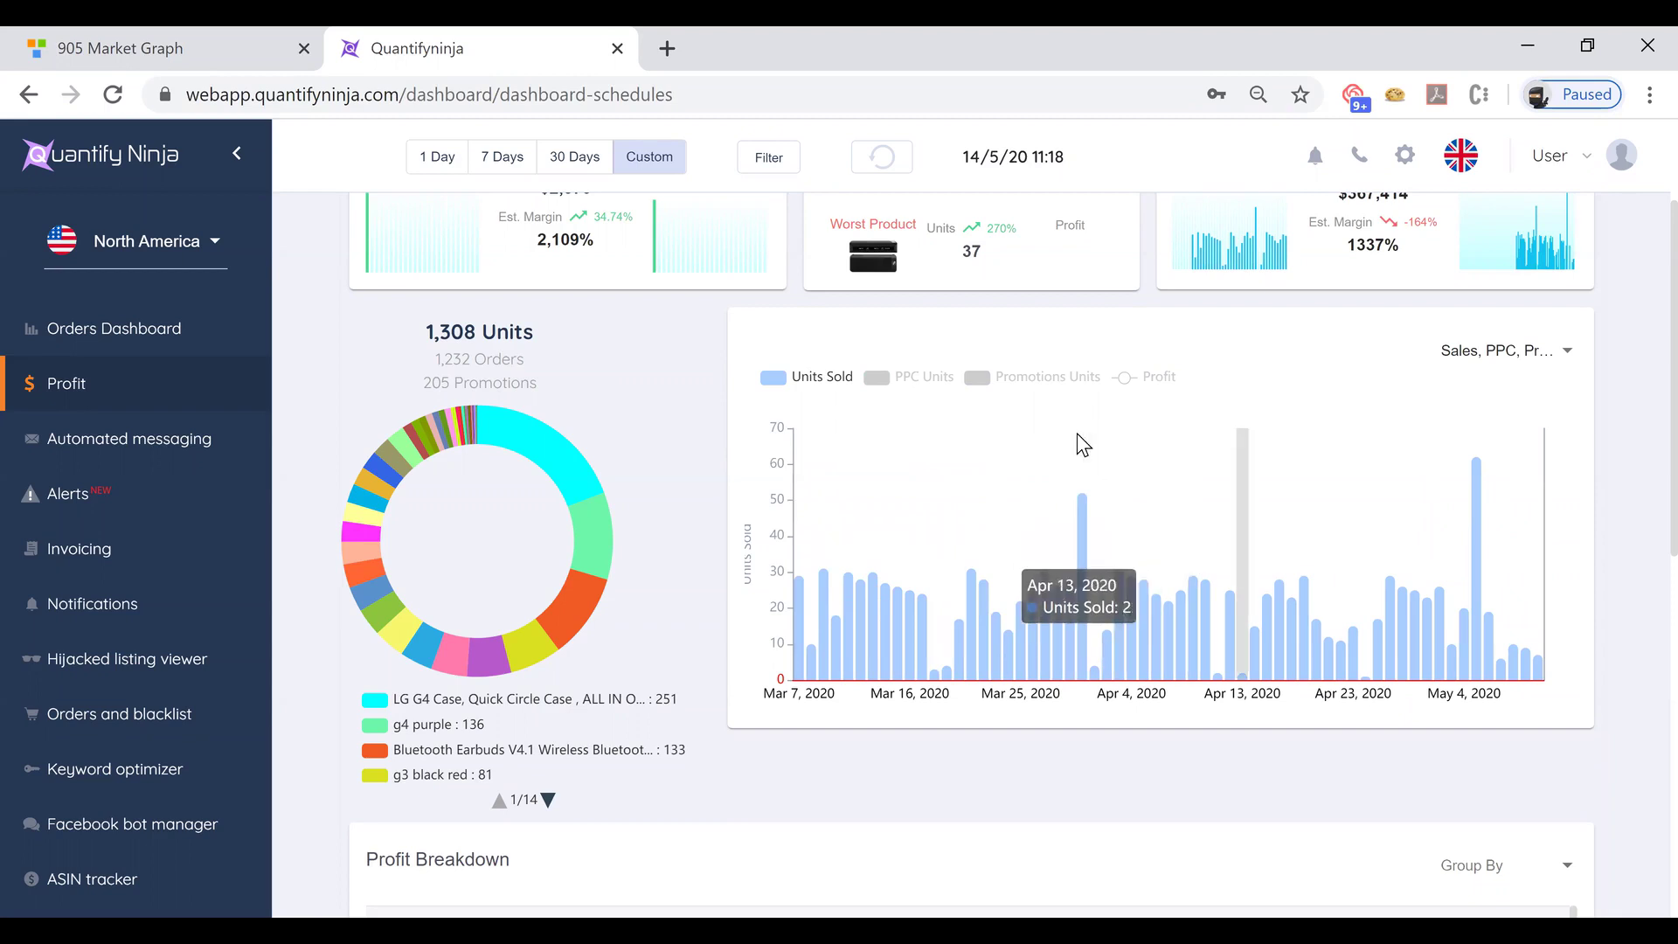
- Show PPC Units in the chart again, inspect its values around April 30, and restore Promotions Units and Profit
{"action": "left_click", "coordinate": [914, 384]}
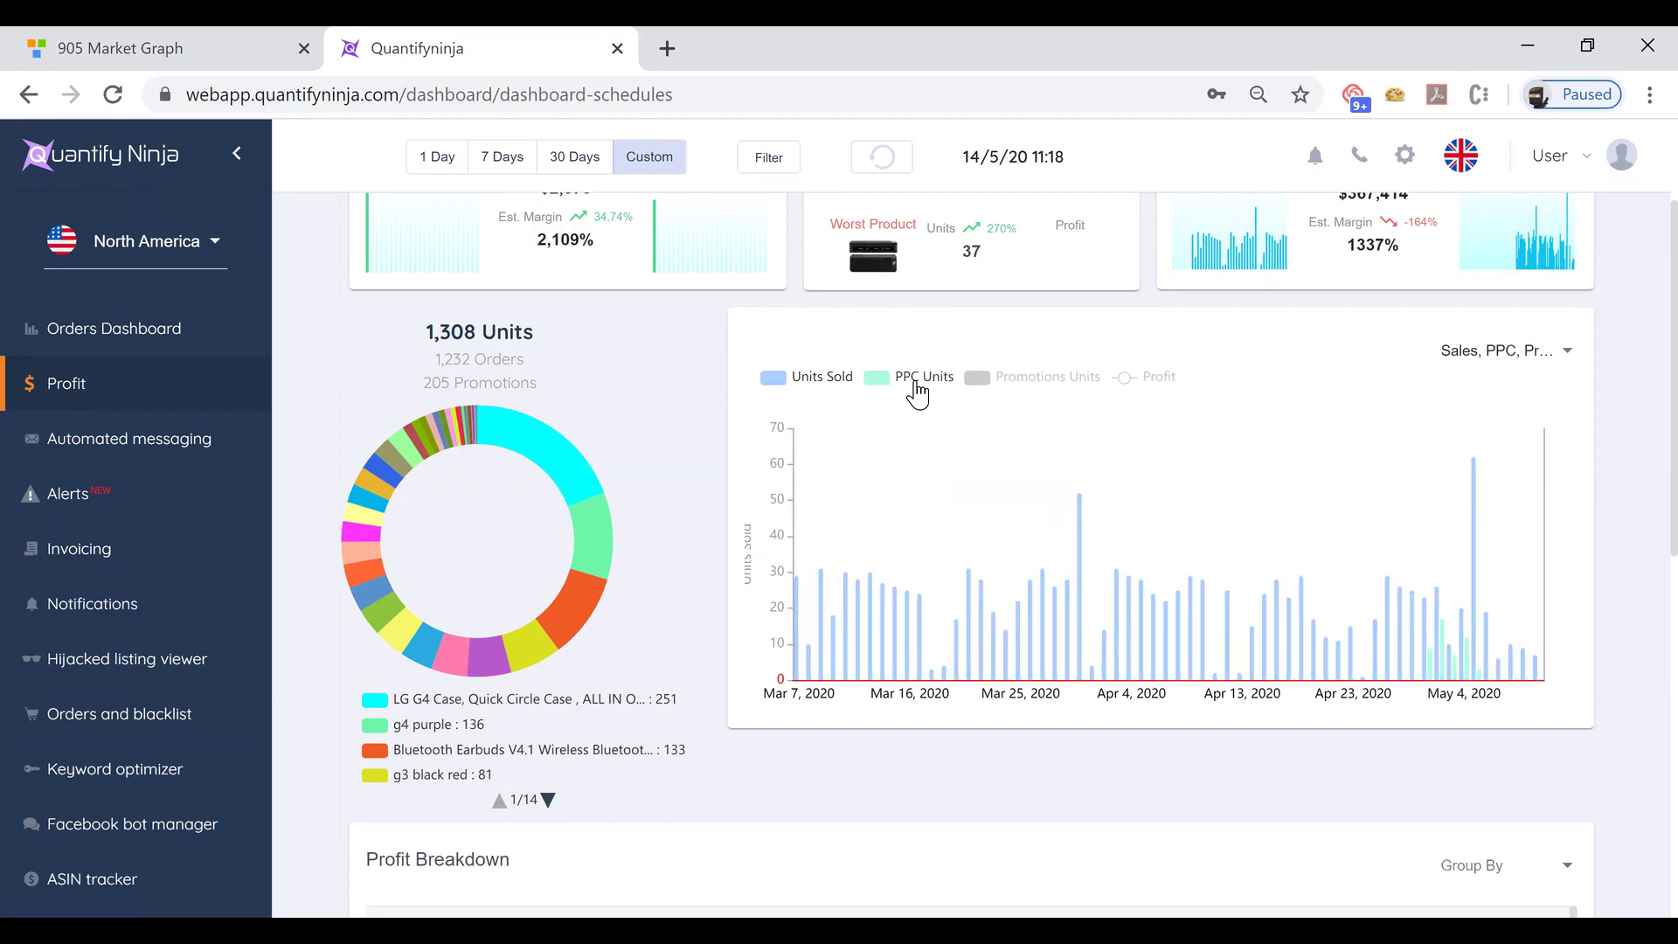
{"action": "mouse_move", "coordinate": [1433, 680]}
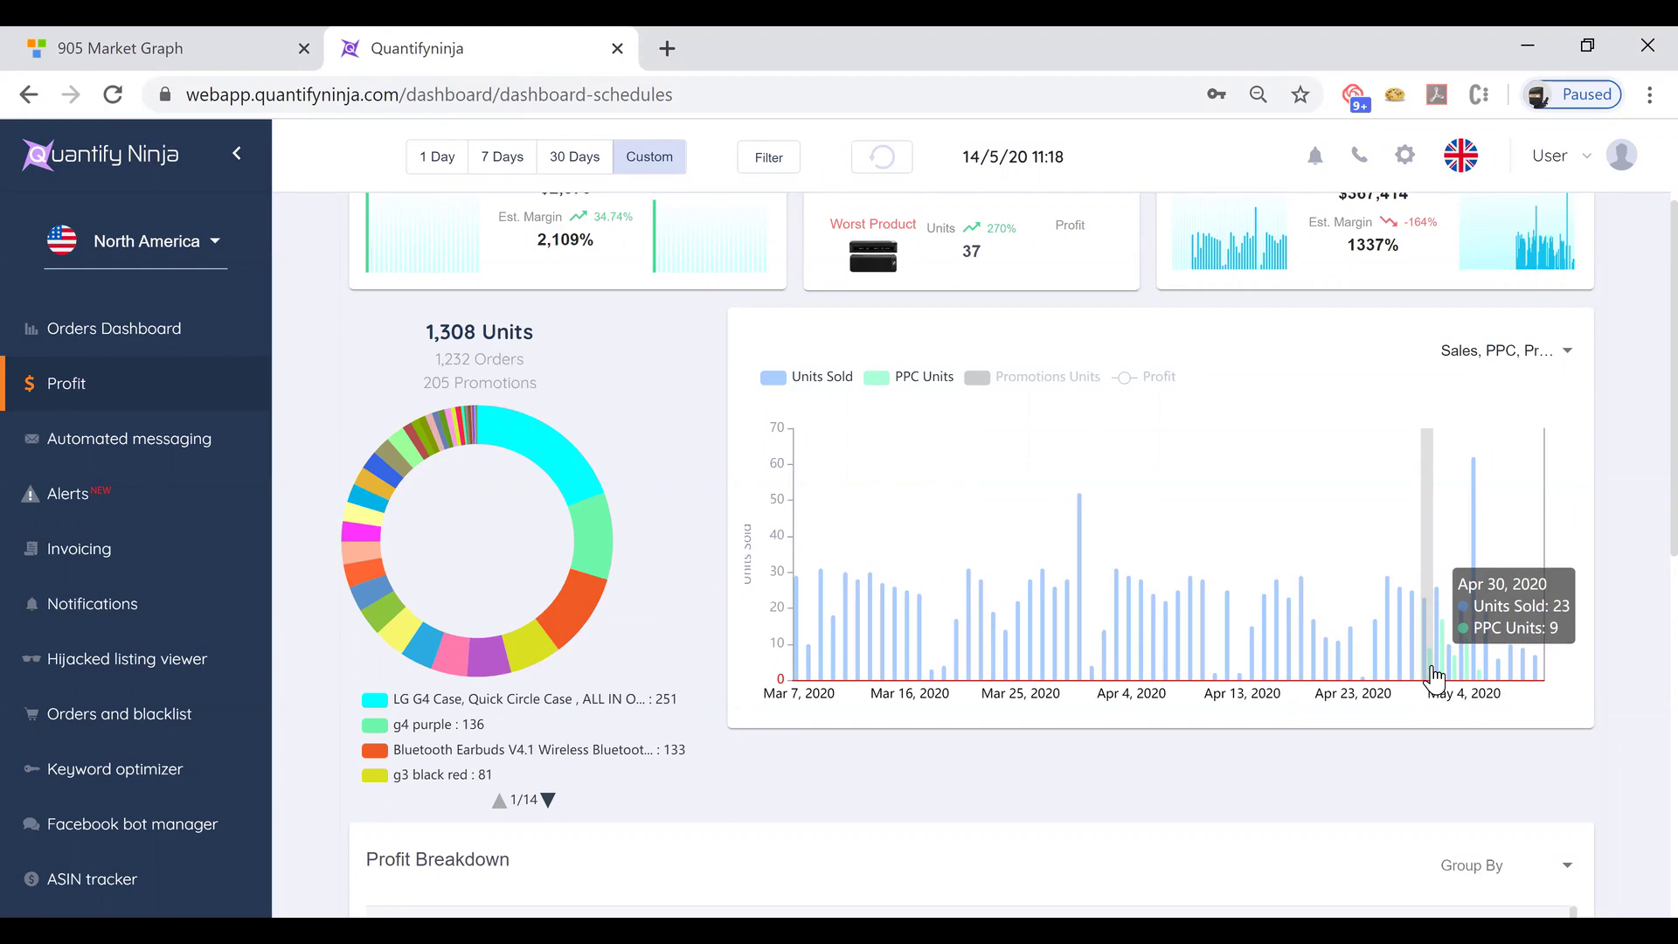
{"action": "left_click", "coordinate": [1012, 384]}
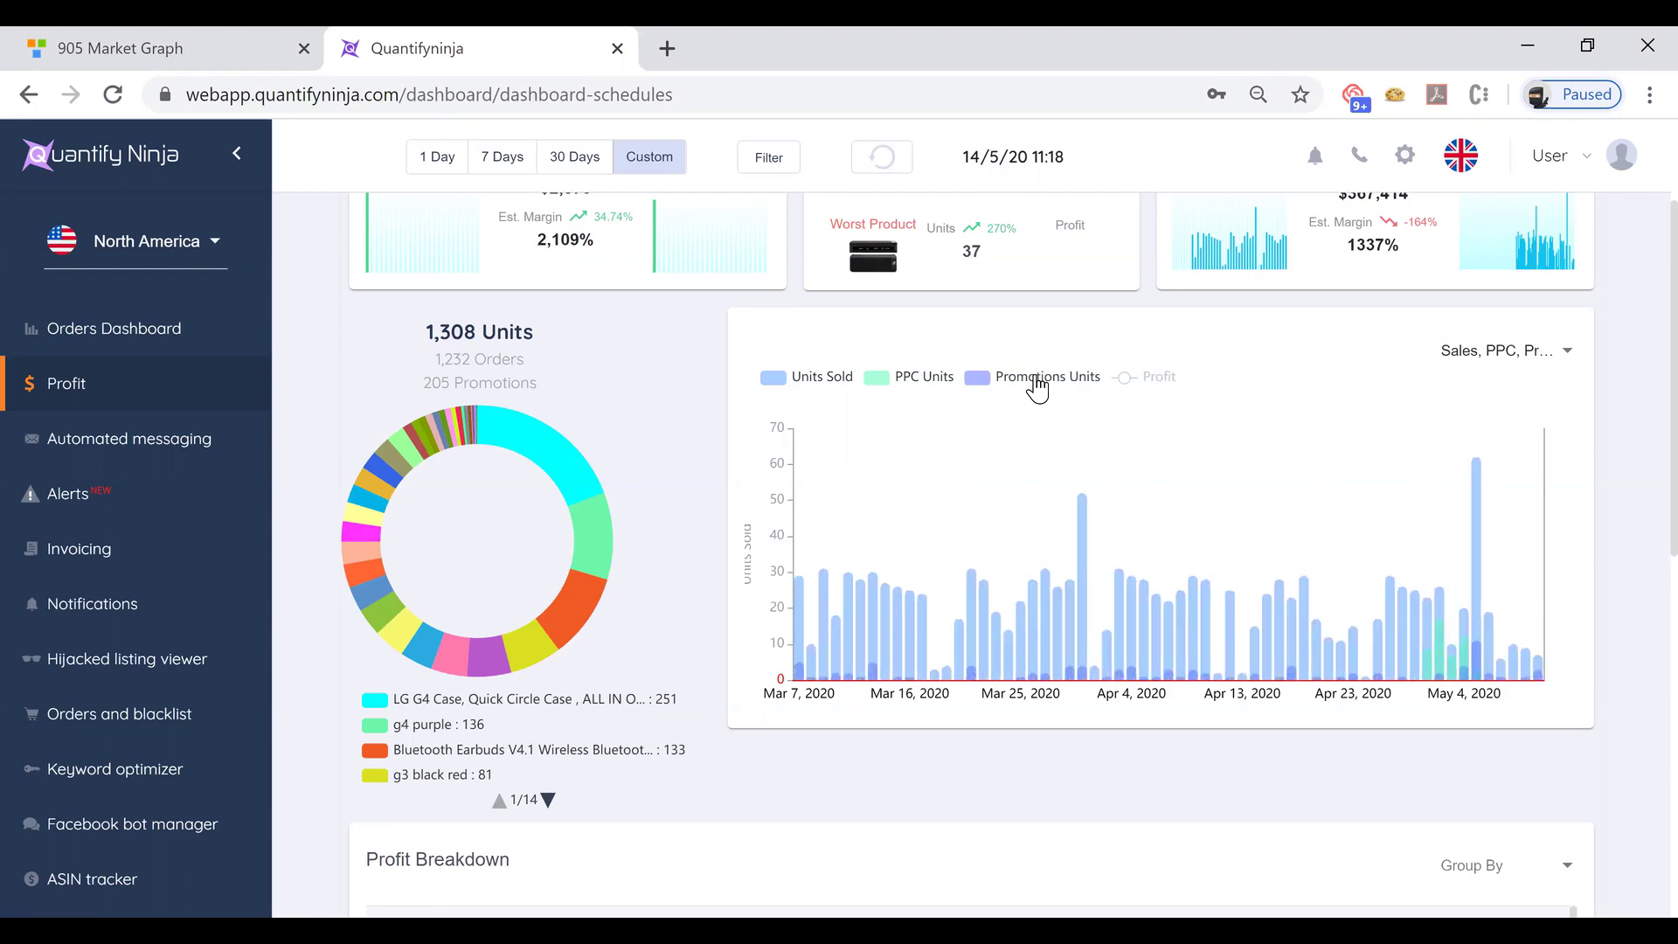
{"action": "left_click", "coordinate": [1157, 381]}
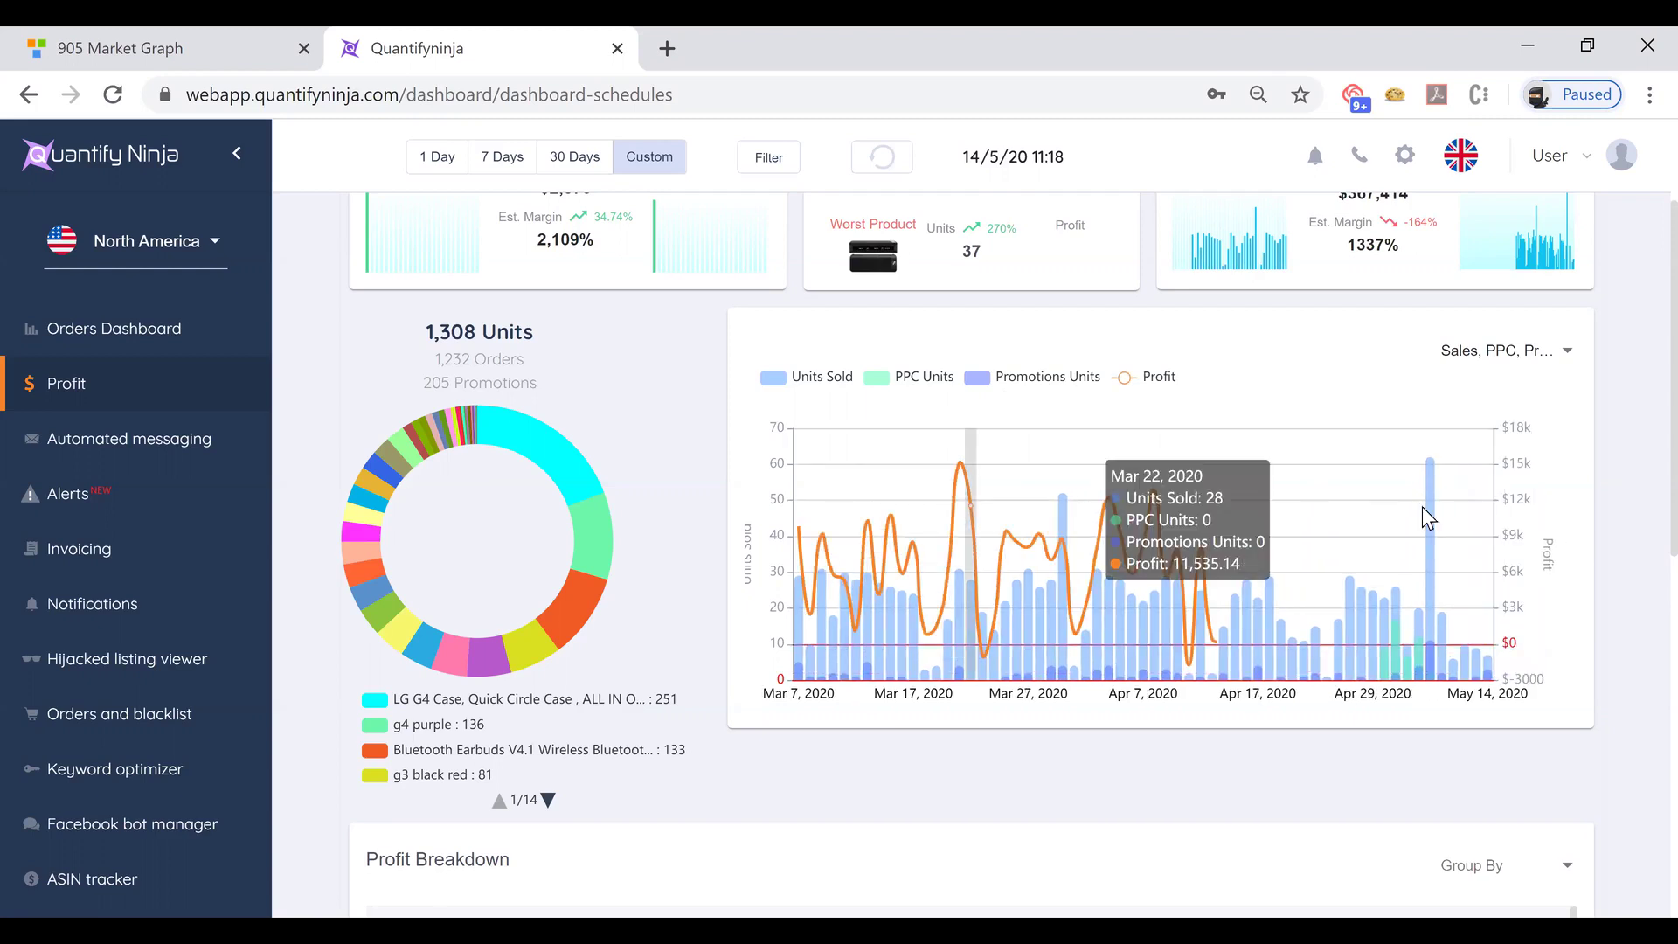
- Add Revenue, Cost and Refunds to the metrics plotted in the year-to-date chart
{"action": "left_click", "coordinate": [1455, 372]}
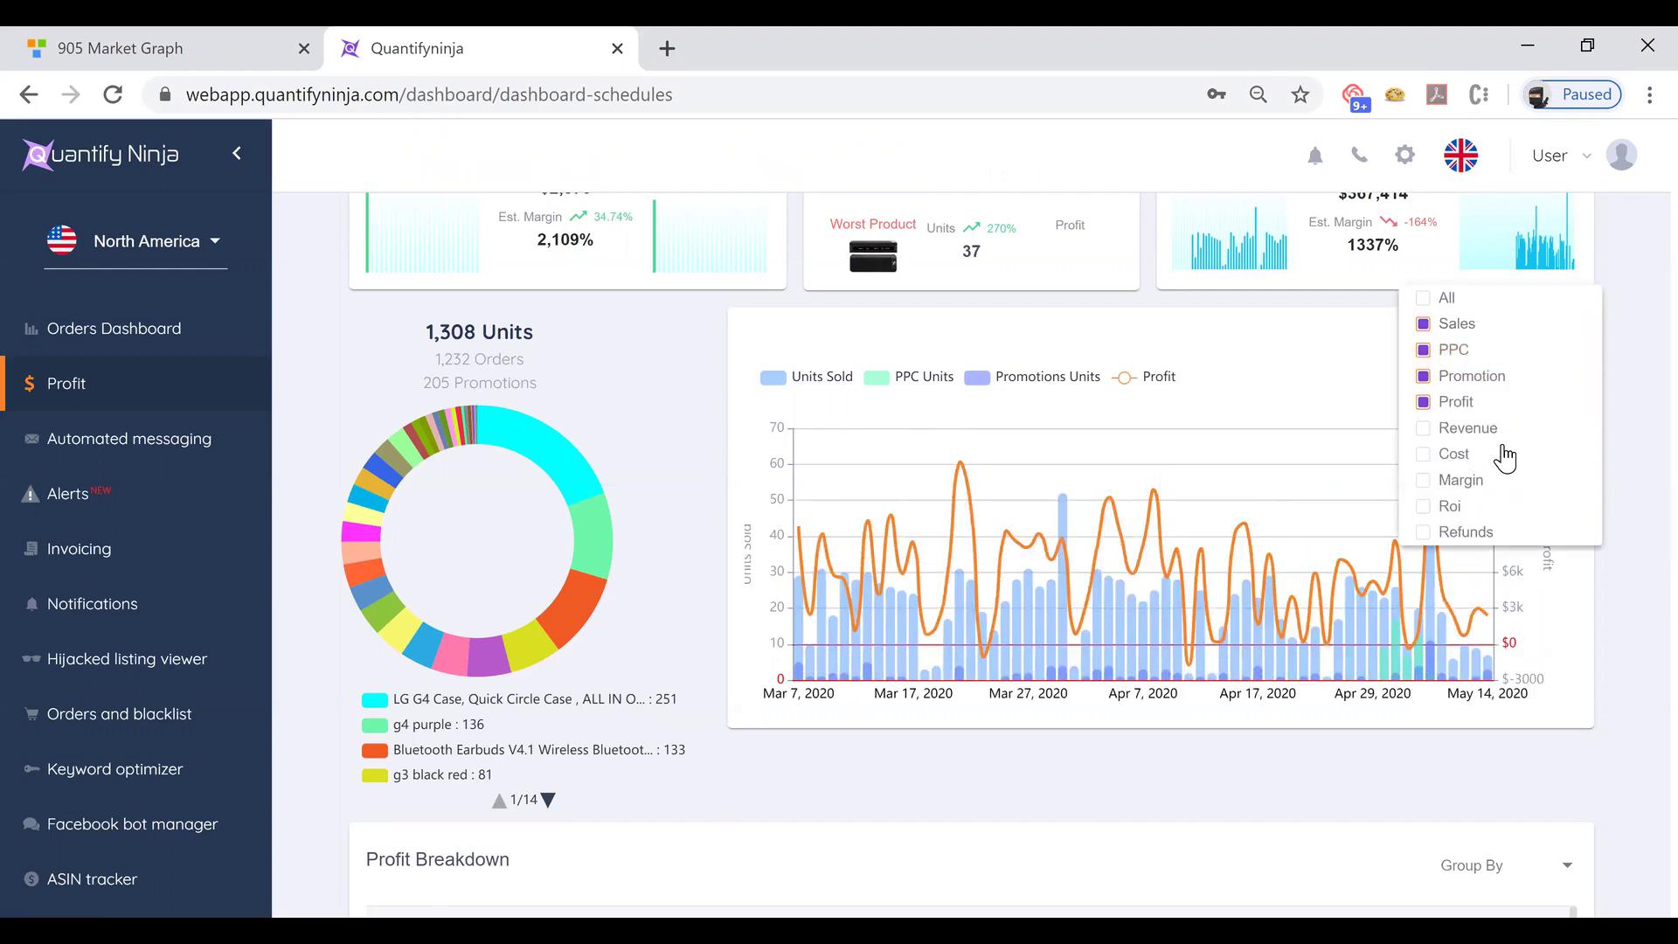
{"action": "left_click", "coordinate": [1454, 430]}
{"action": "left_click", "coordinate": [1463, 531]}
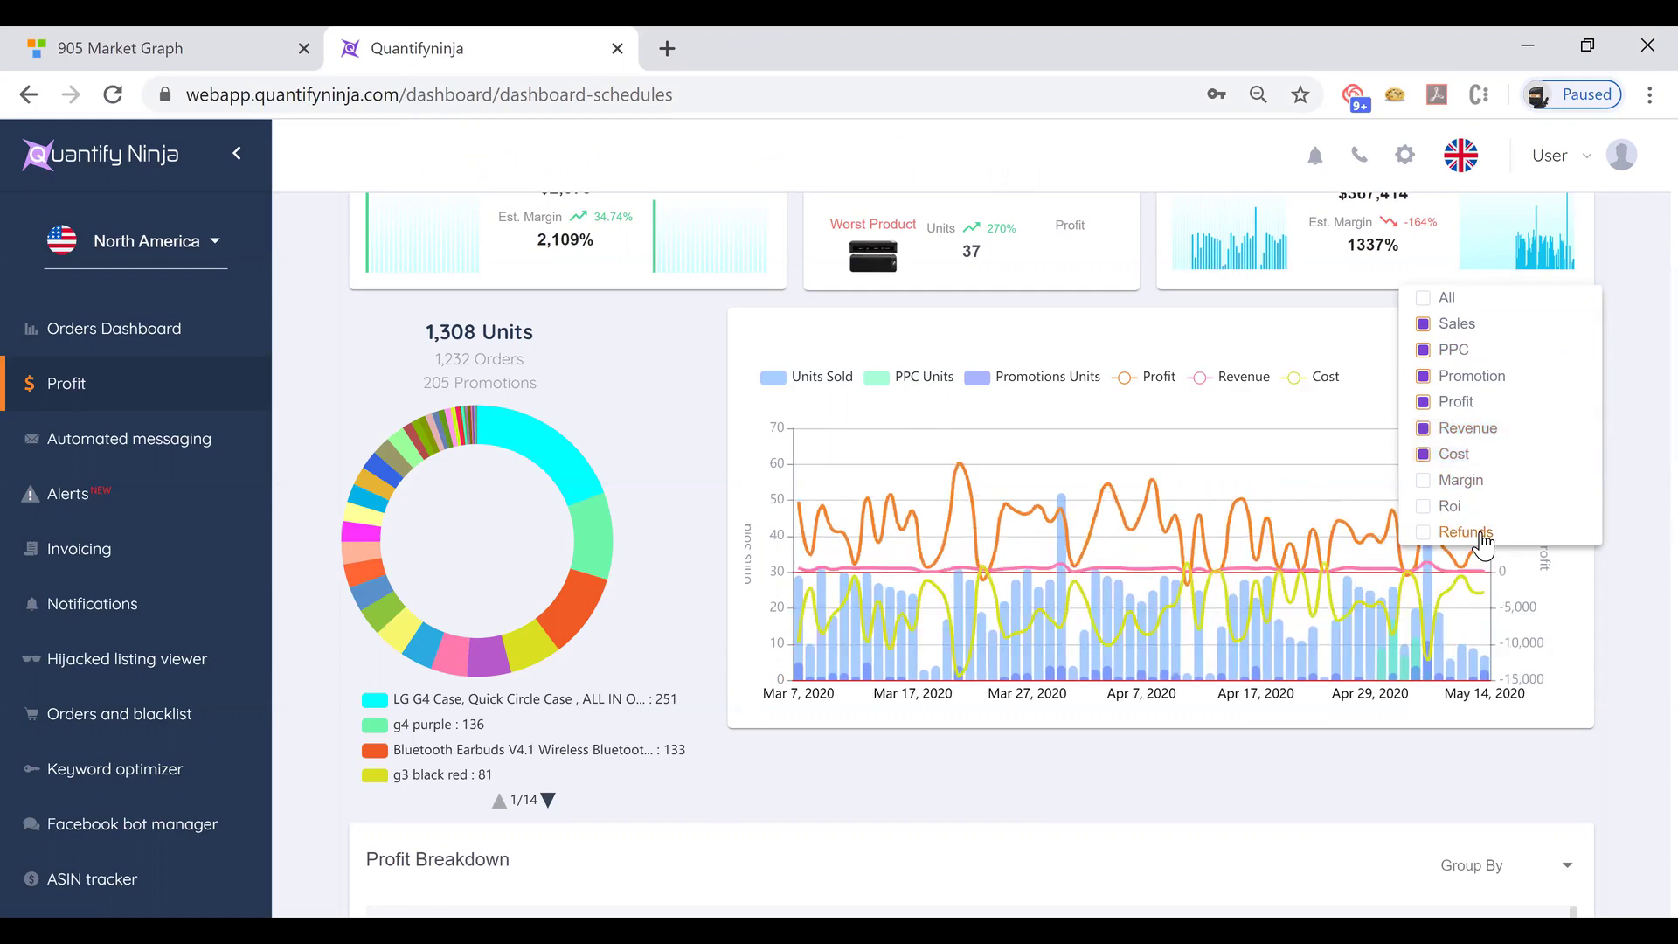
- Remove Sales, PPC, Promotion, Profit, Revenue and Cost from the chart's metrics, leaving only Refunds selected
{"action": "left_click", "coordinate": [1440, 324]}
{"action": "left_click", "coordinate": [1437, 350]}
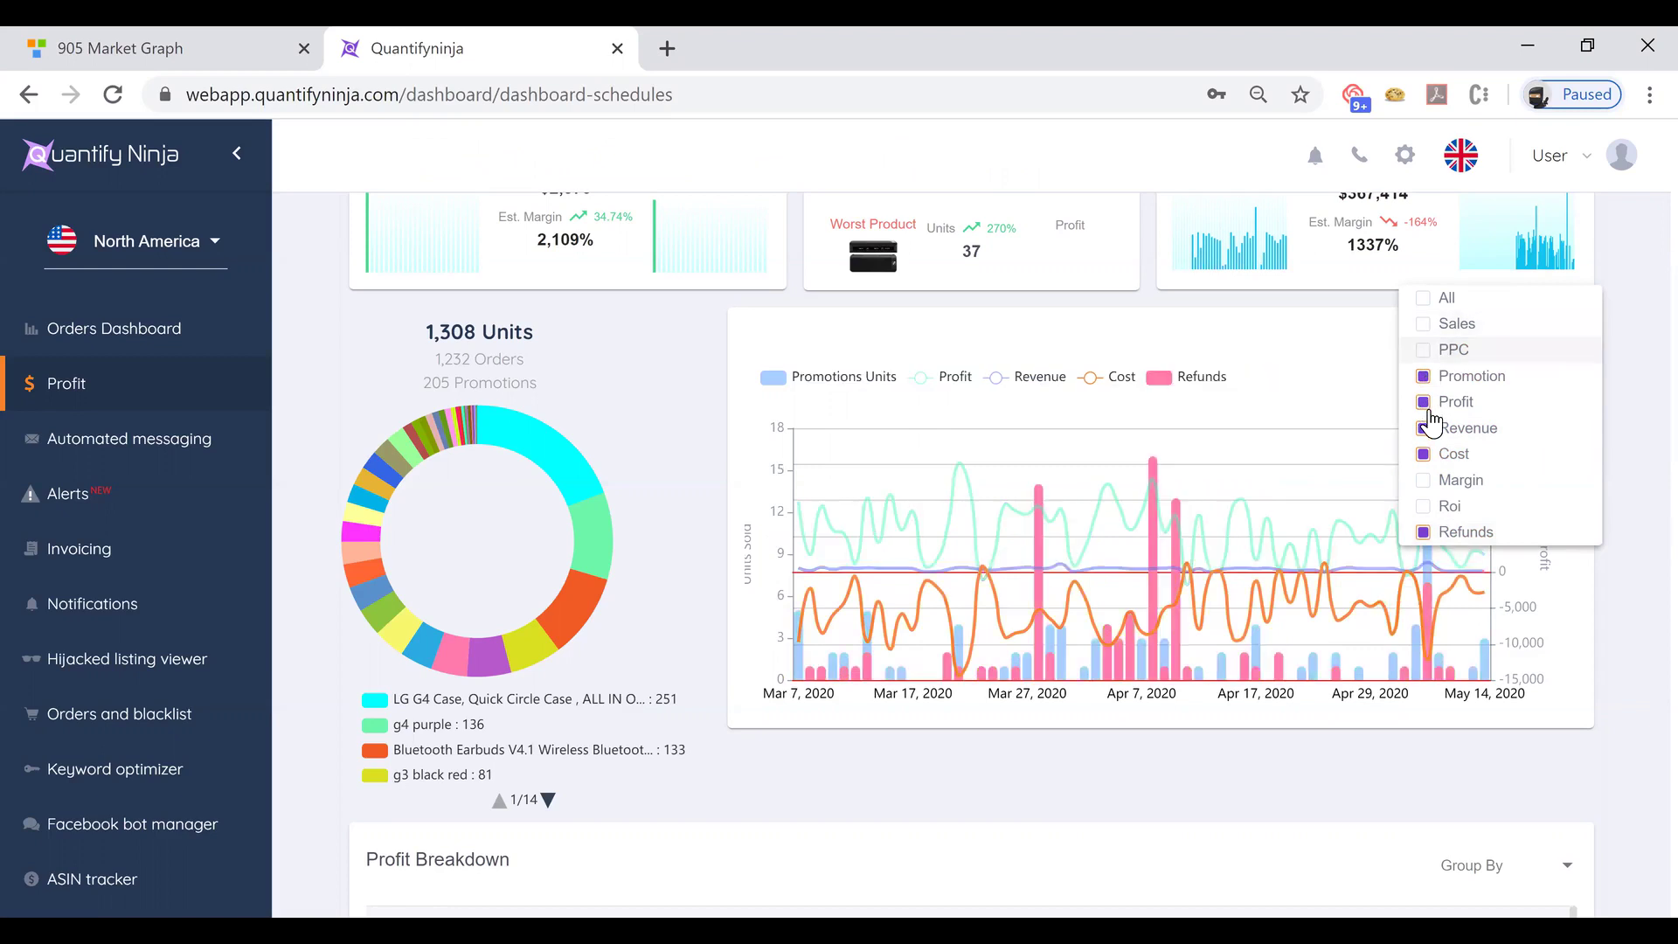
{"action": "left_click", "coordinate": [1438, 376]}
{"action": "left_click", "coordinate": [1433, 401]}
{"action": "left_click", "coordinate": [1433, 428]}
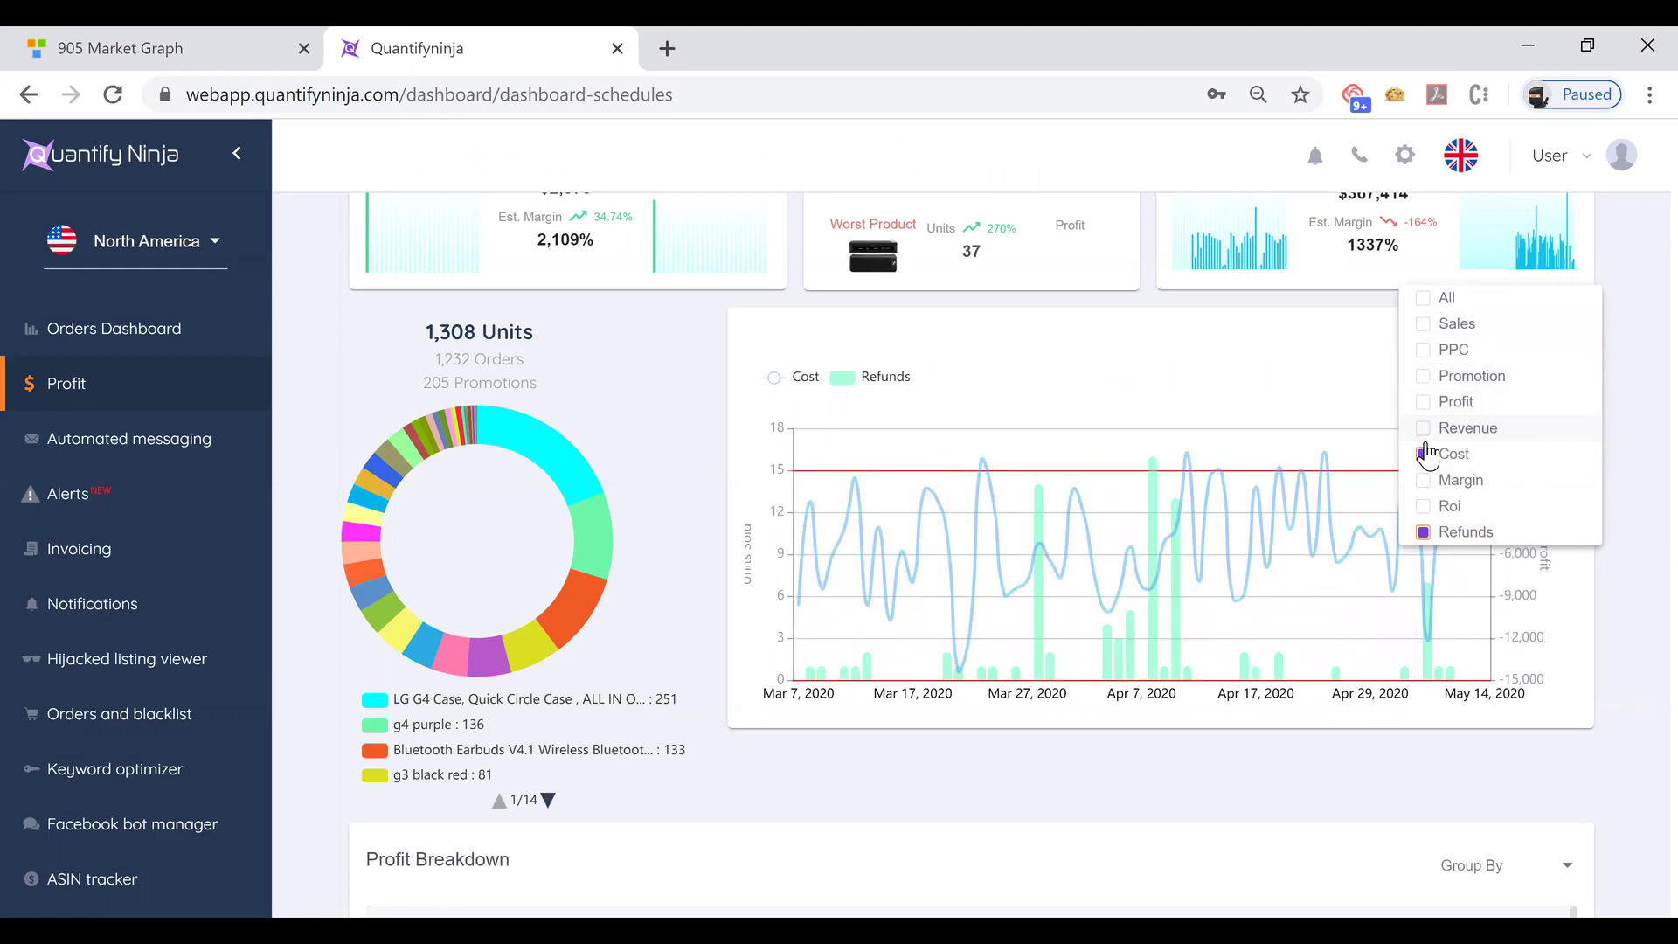
{"action": "left_click", "coordinate": [1434, 454]}
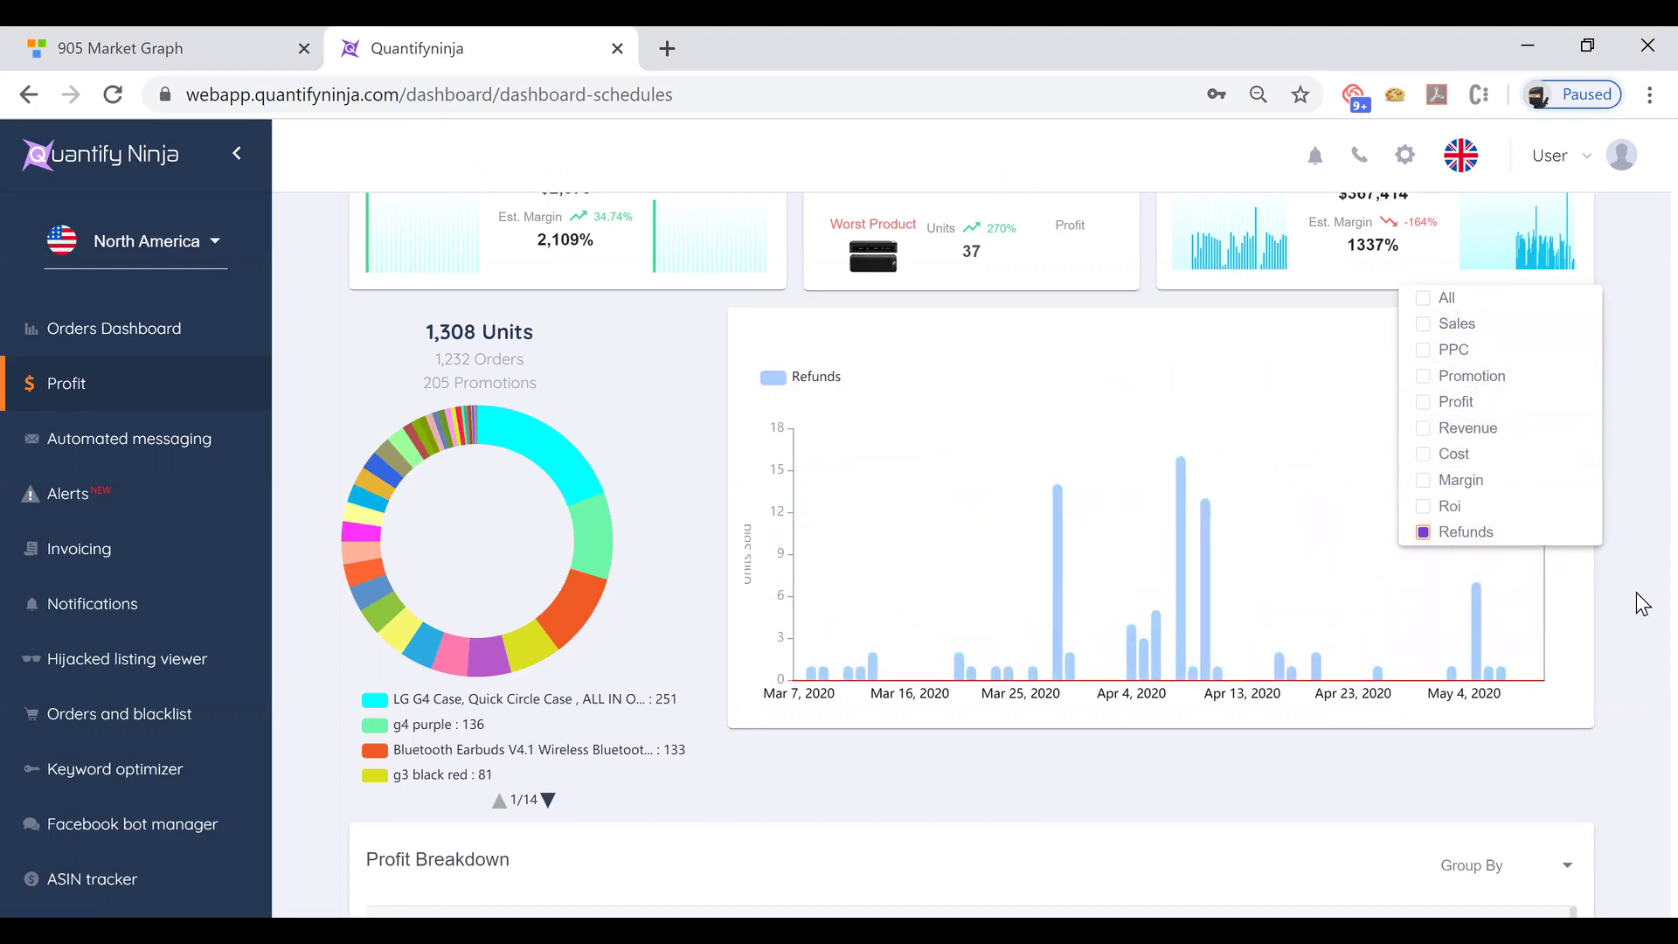
{"action": "left_click", "coordinate": [1613, 617]}
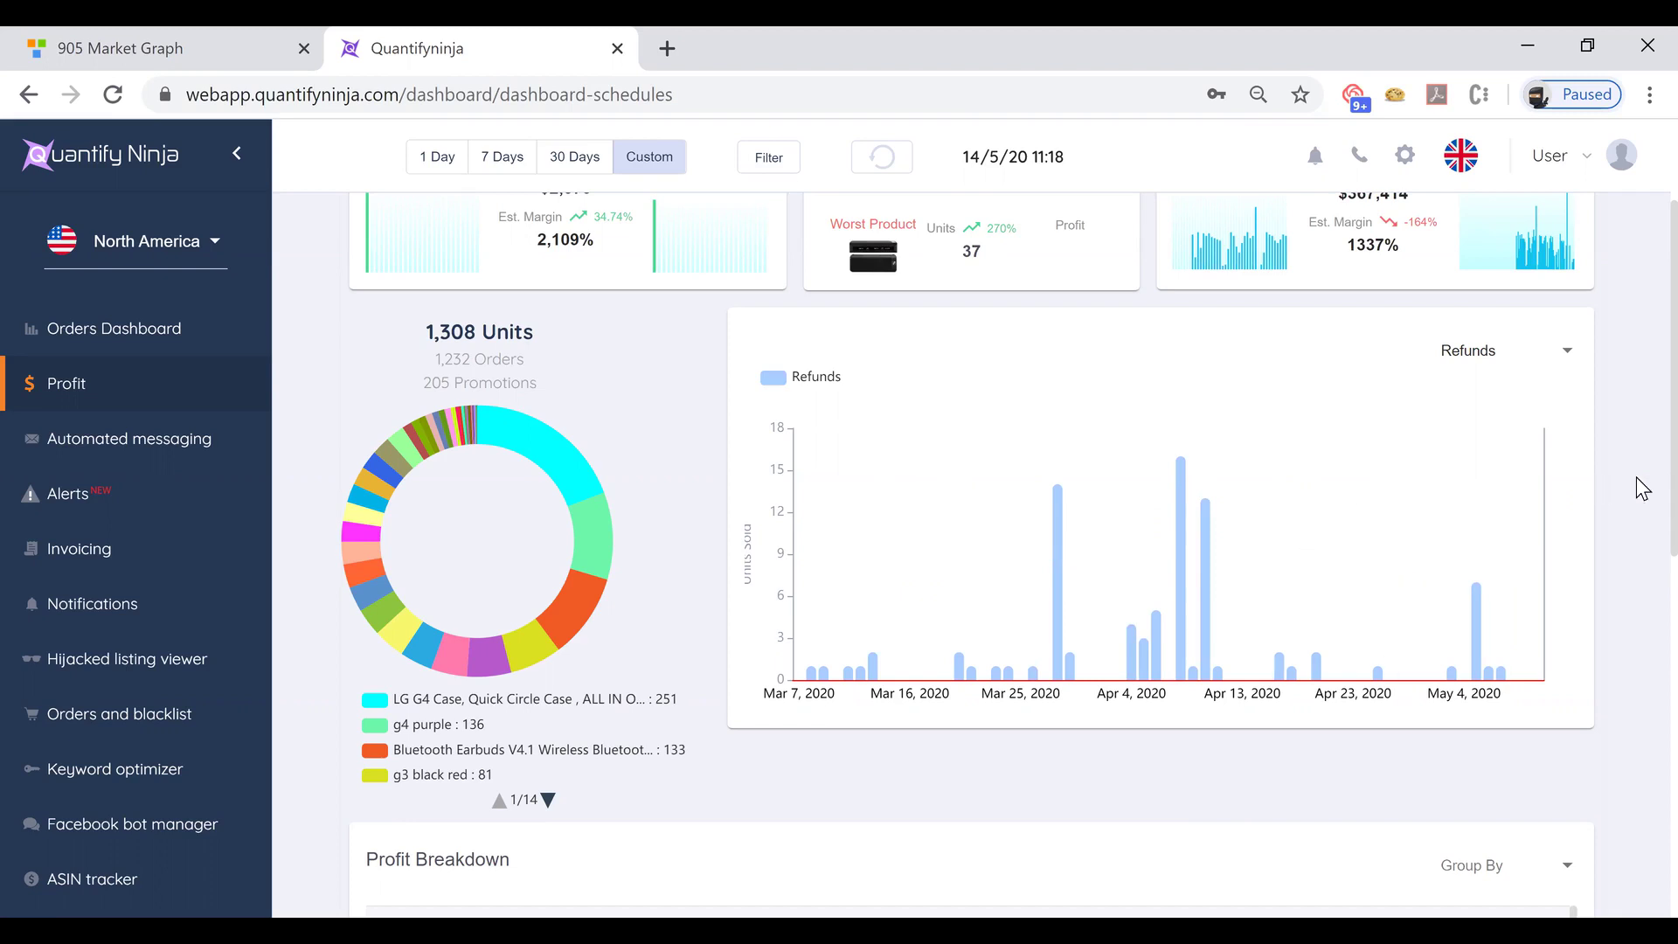
- Review the dashboard filter's marketplace and ASIN options, and close the filter without applying any changes
{"action": "scroll", "coordinate": [1643, 487], "scroll_direction": "up", "scroll_amount": 2}
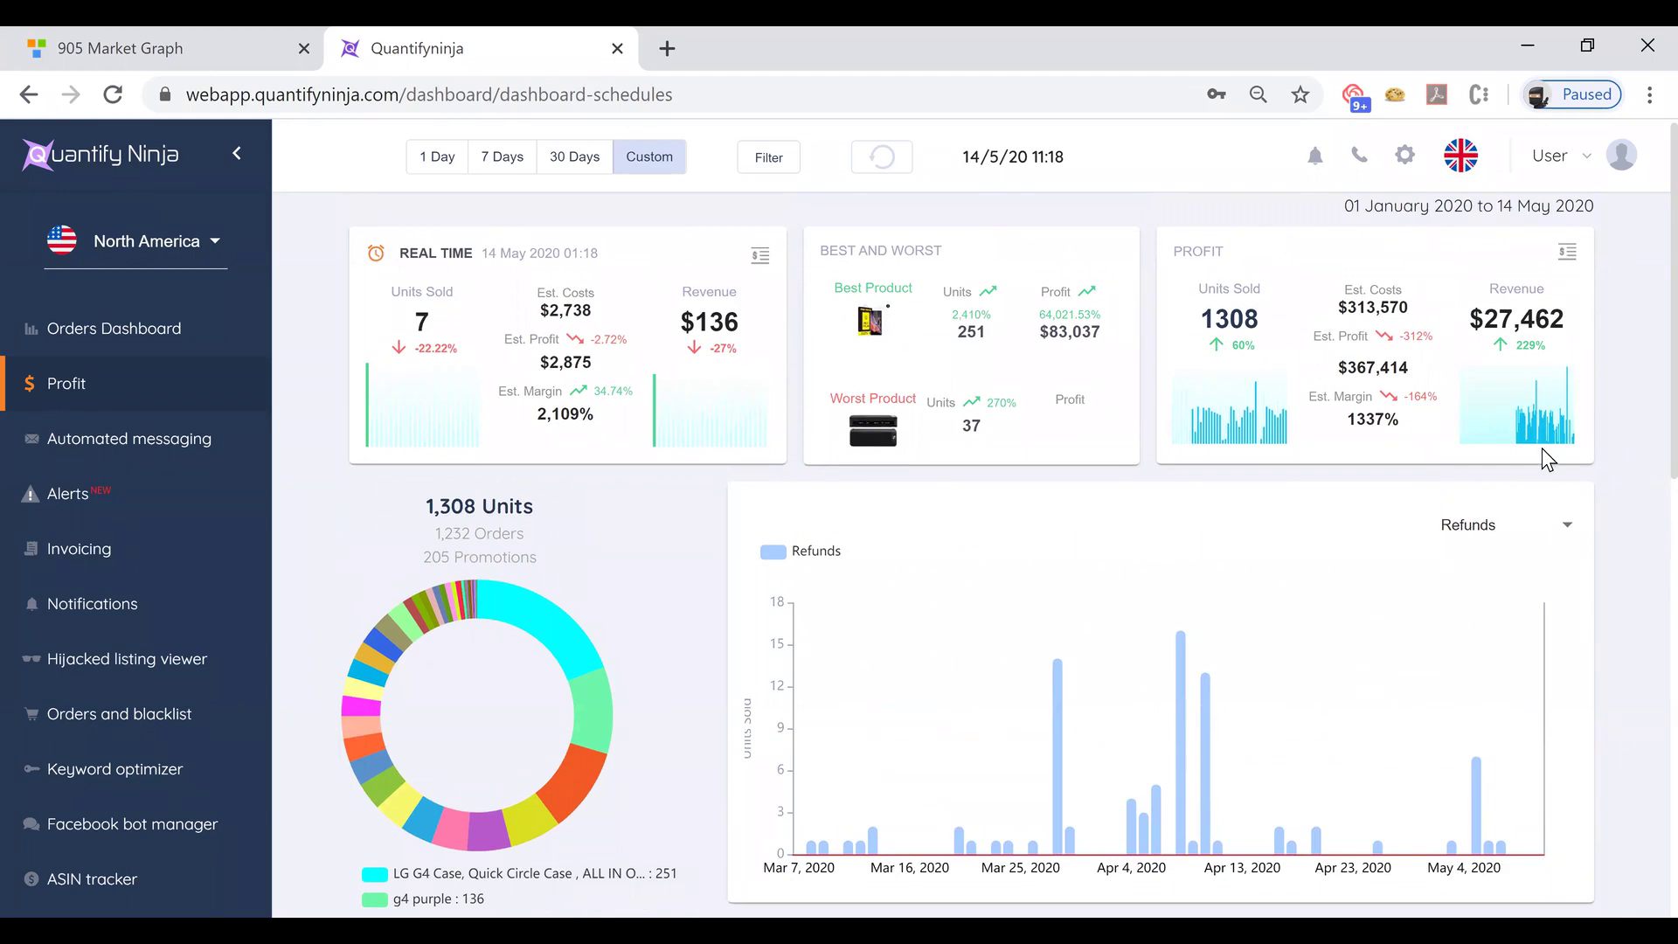
{"action": "left_click", "coordinate": [743, 162]}
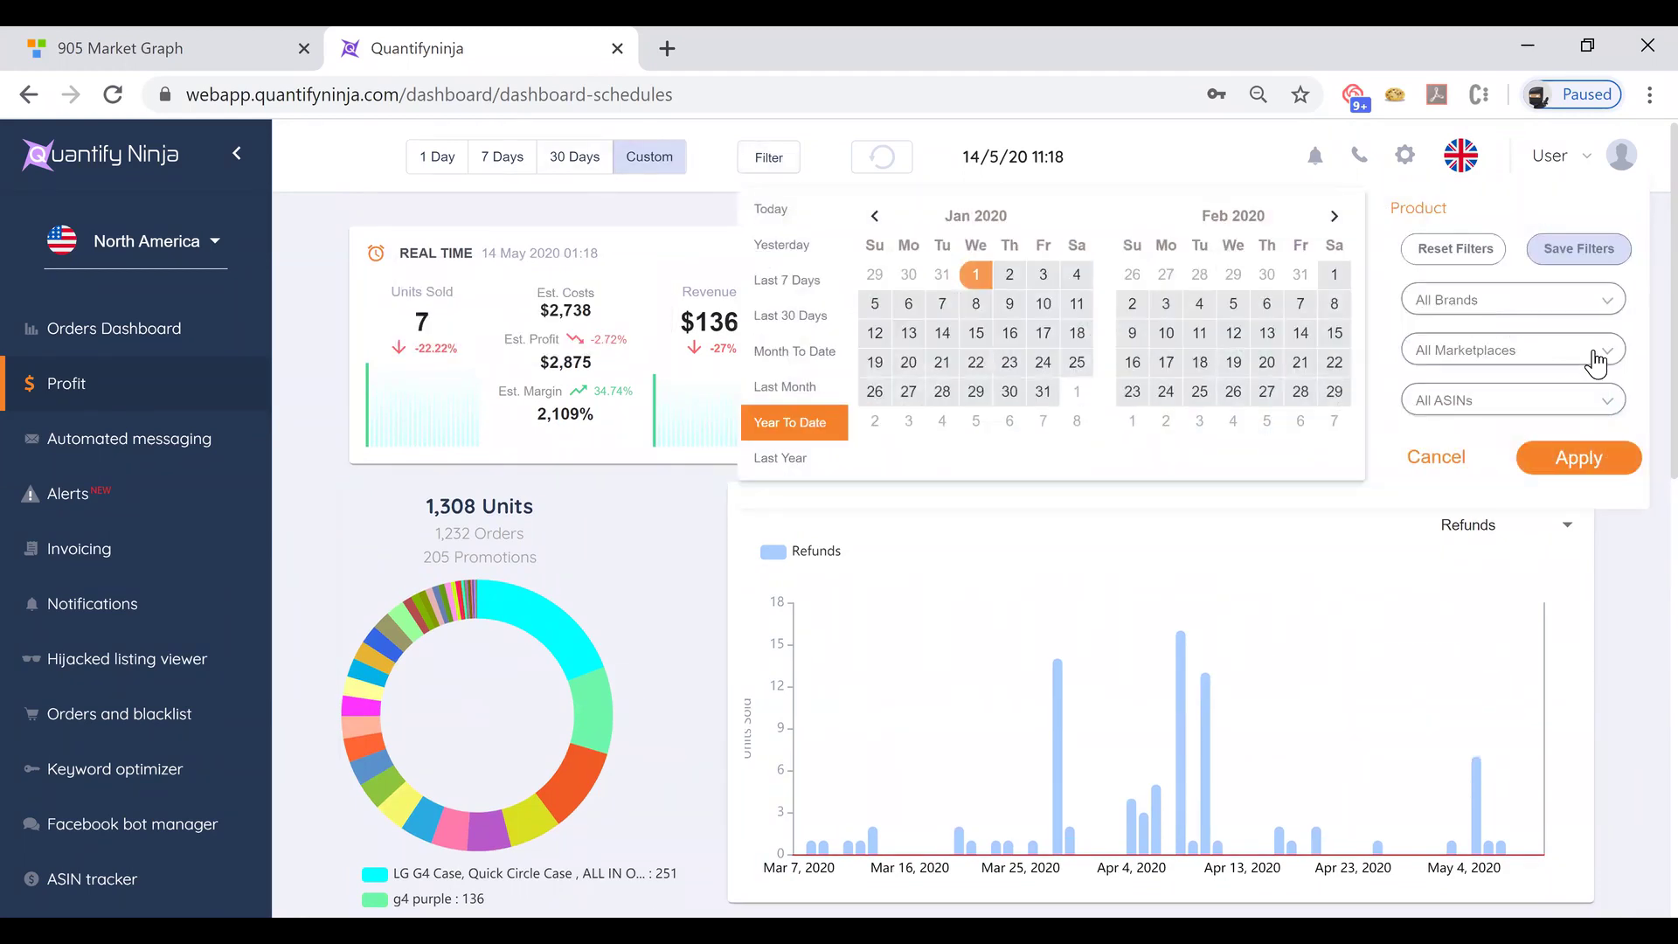
{"action": "left_click", "coordinate": [1596, 358]}
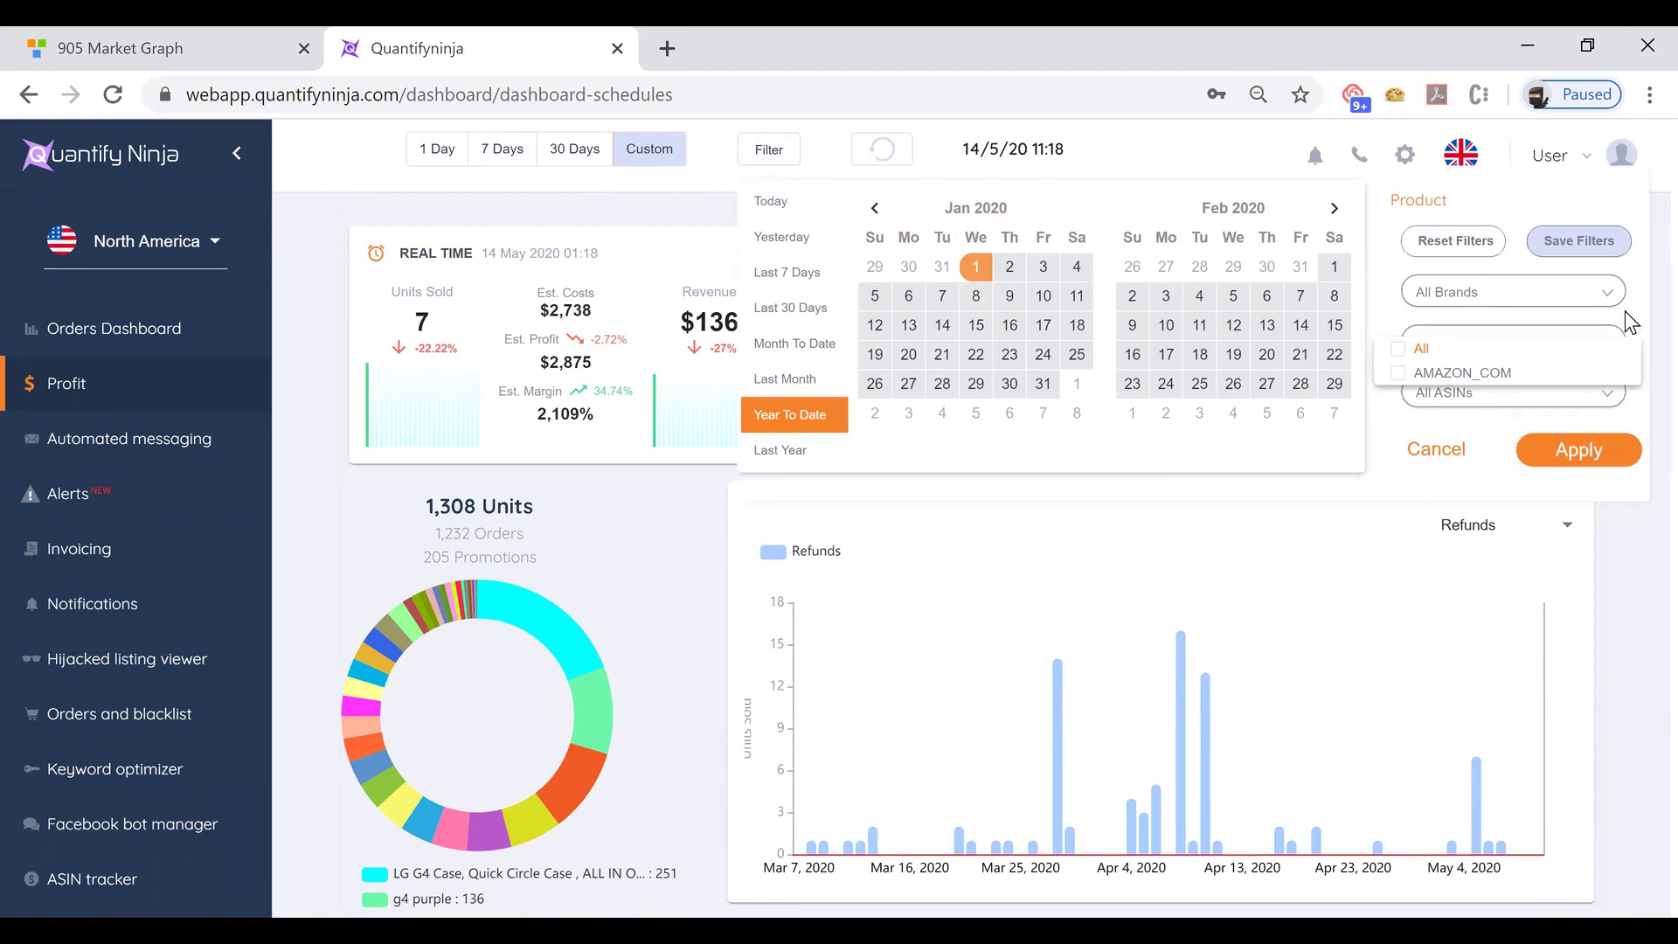
{"action": "left_click", "coordinate": [1612, 328]}
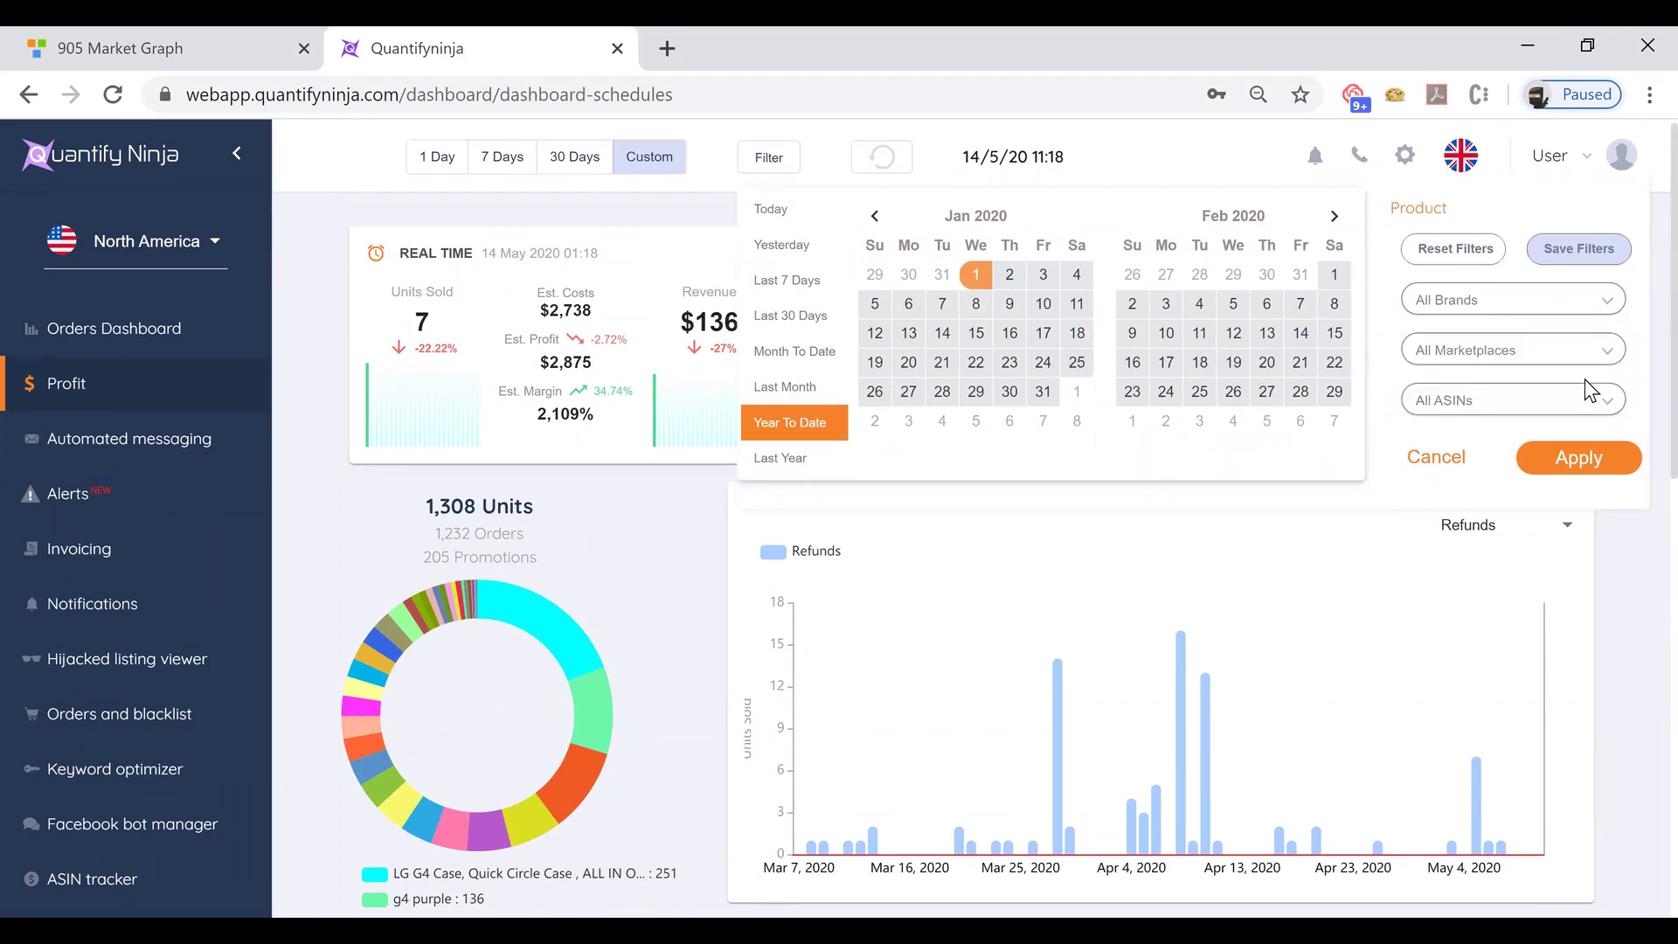
{"action": "left_click", "coordinate": [1585, 385]}
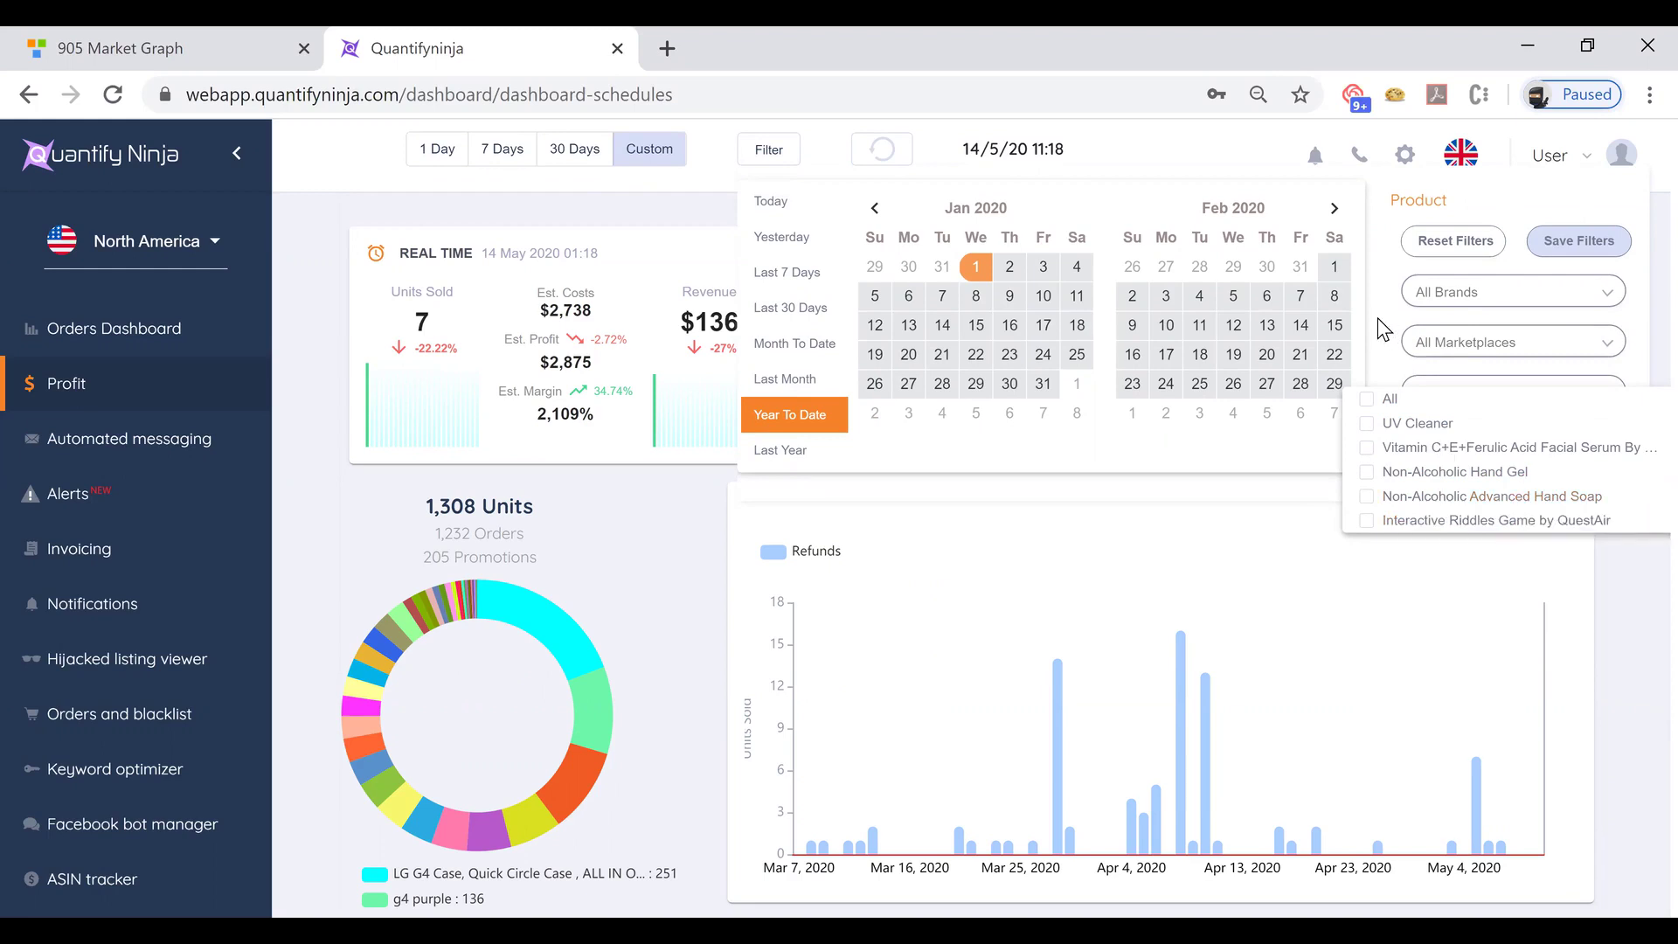
{"action": "left_click", "coordinate": [1307, 444]}
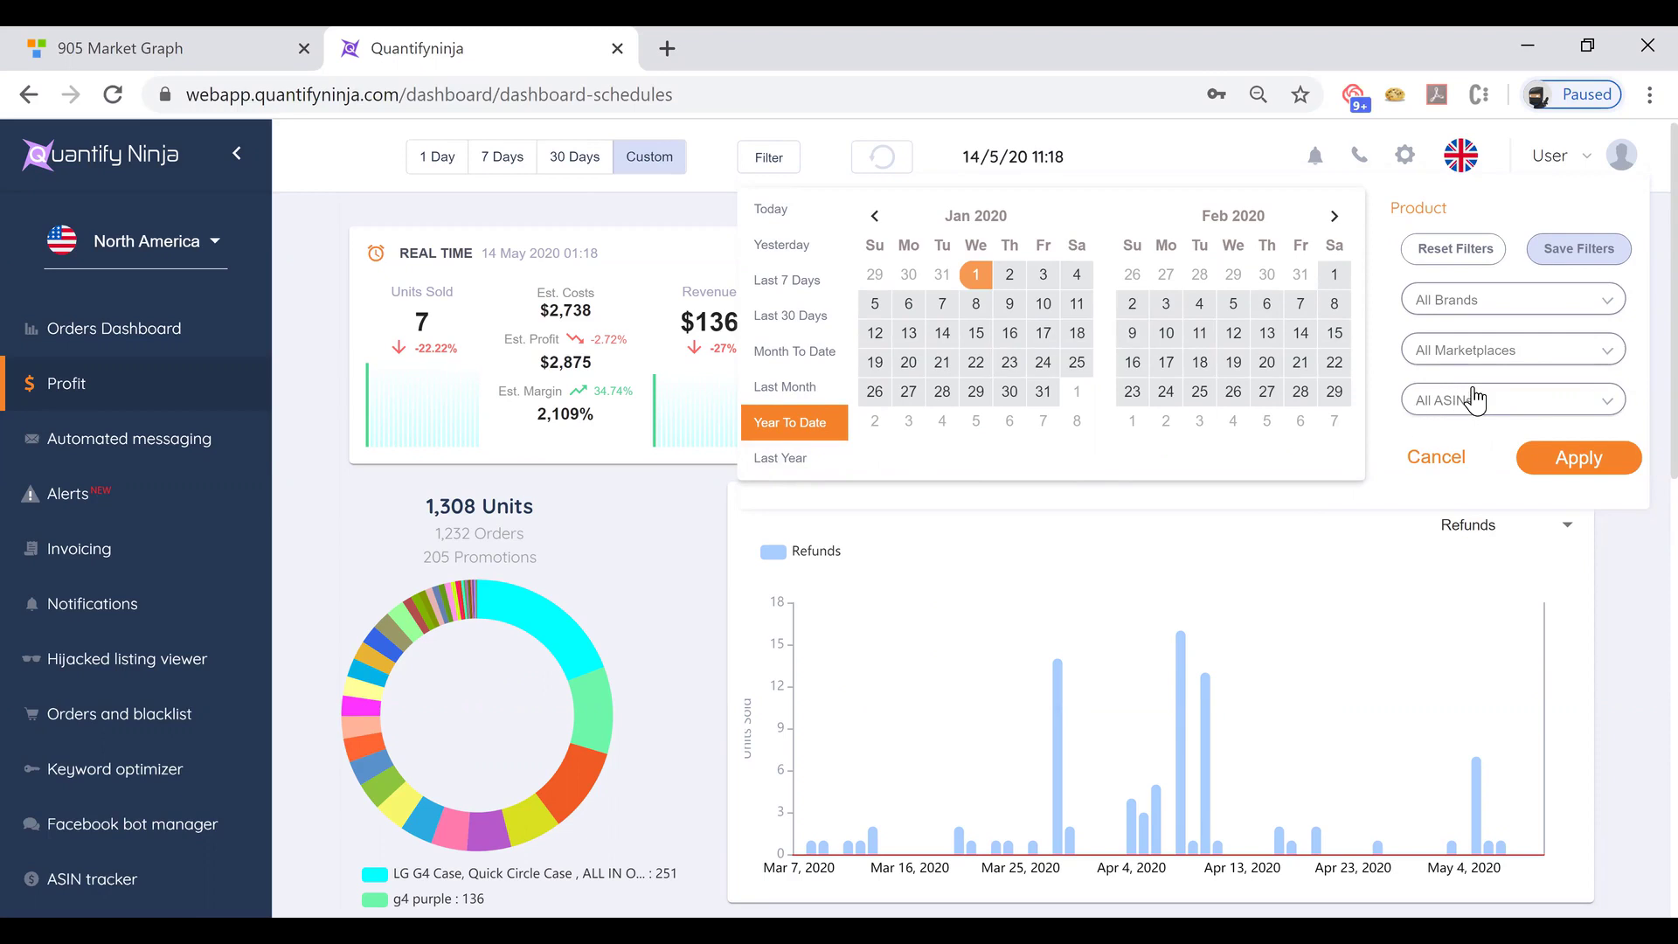
{"action": "left_click", "coordinate": [1433, 457]}
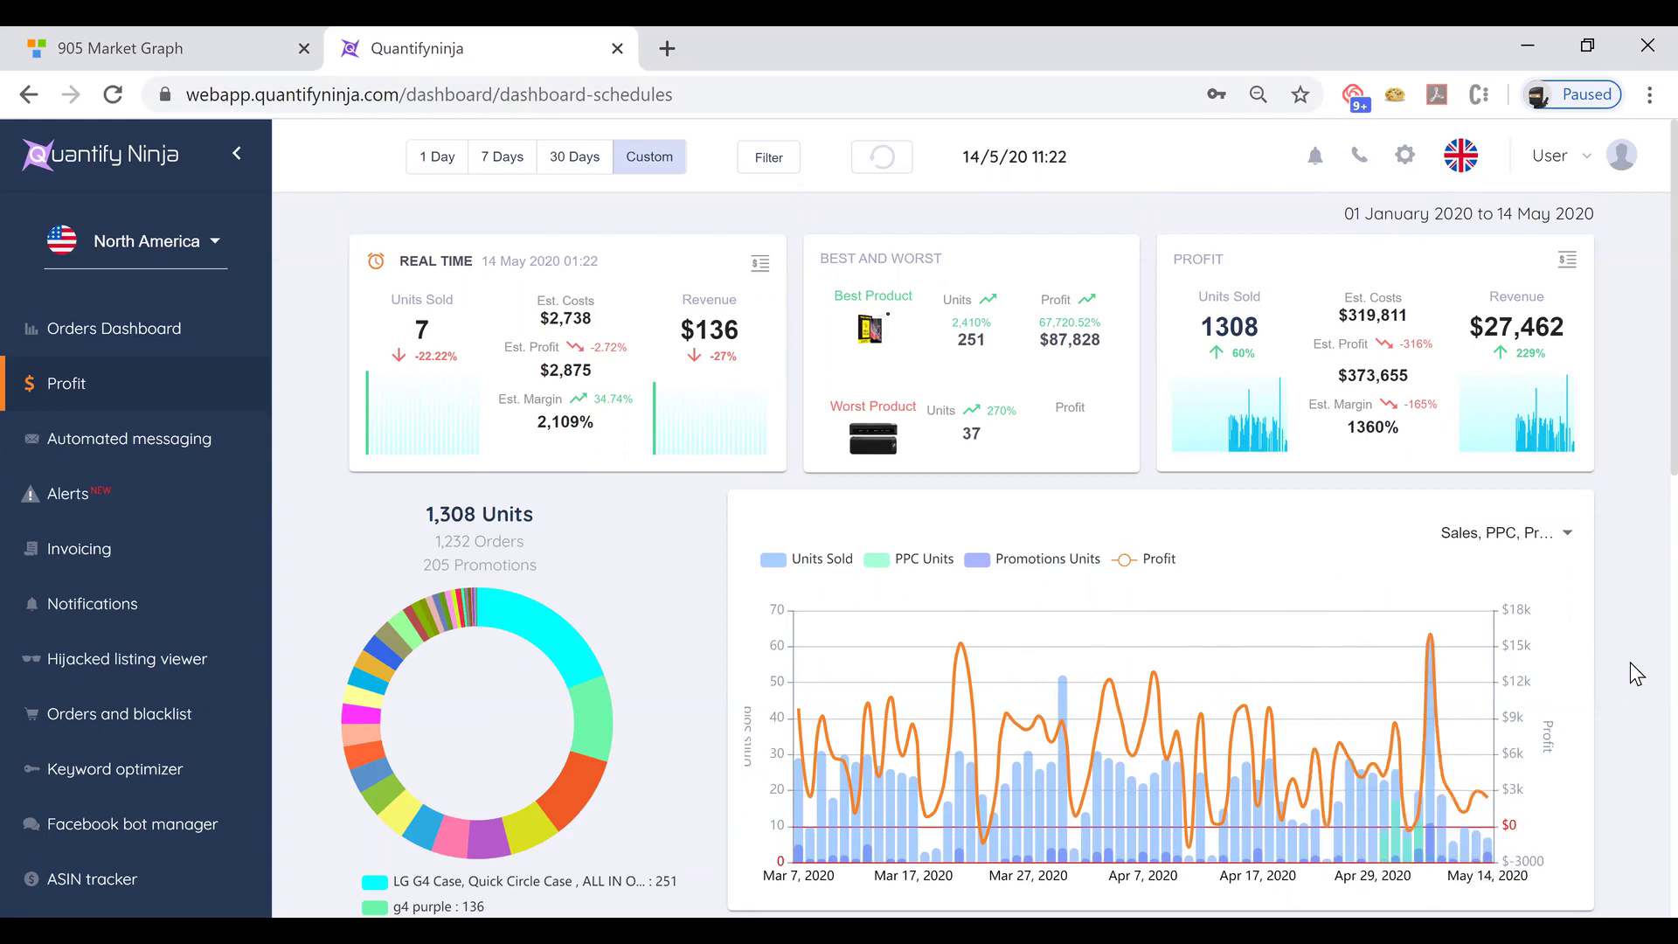
- Read through the year-to-date dashboard and its Profit Breakdown table, examining each product's sales, PPC, promos, revenue, cost, profit, margin and ROI
{"action": "scroll", "coordinate": [1629, 663], "scroll_direction": "down", "scroll_amount": 1}
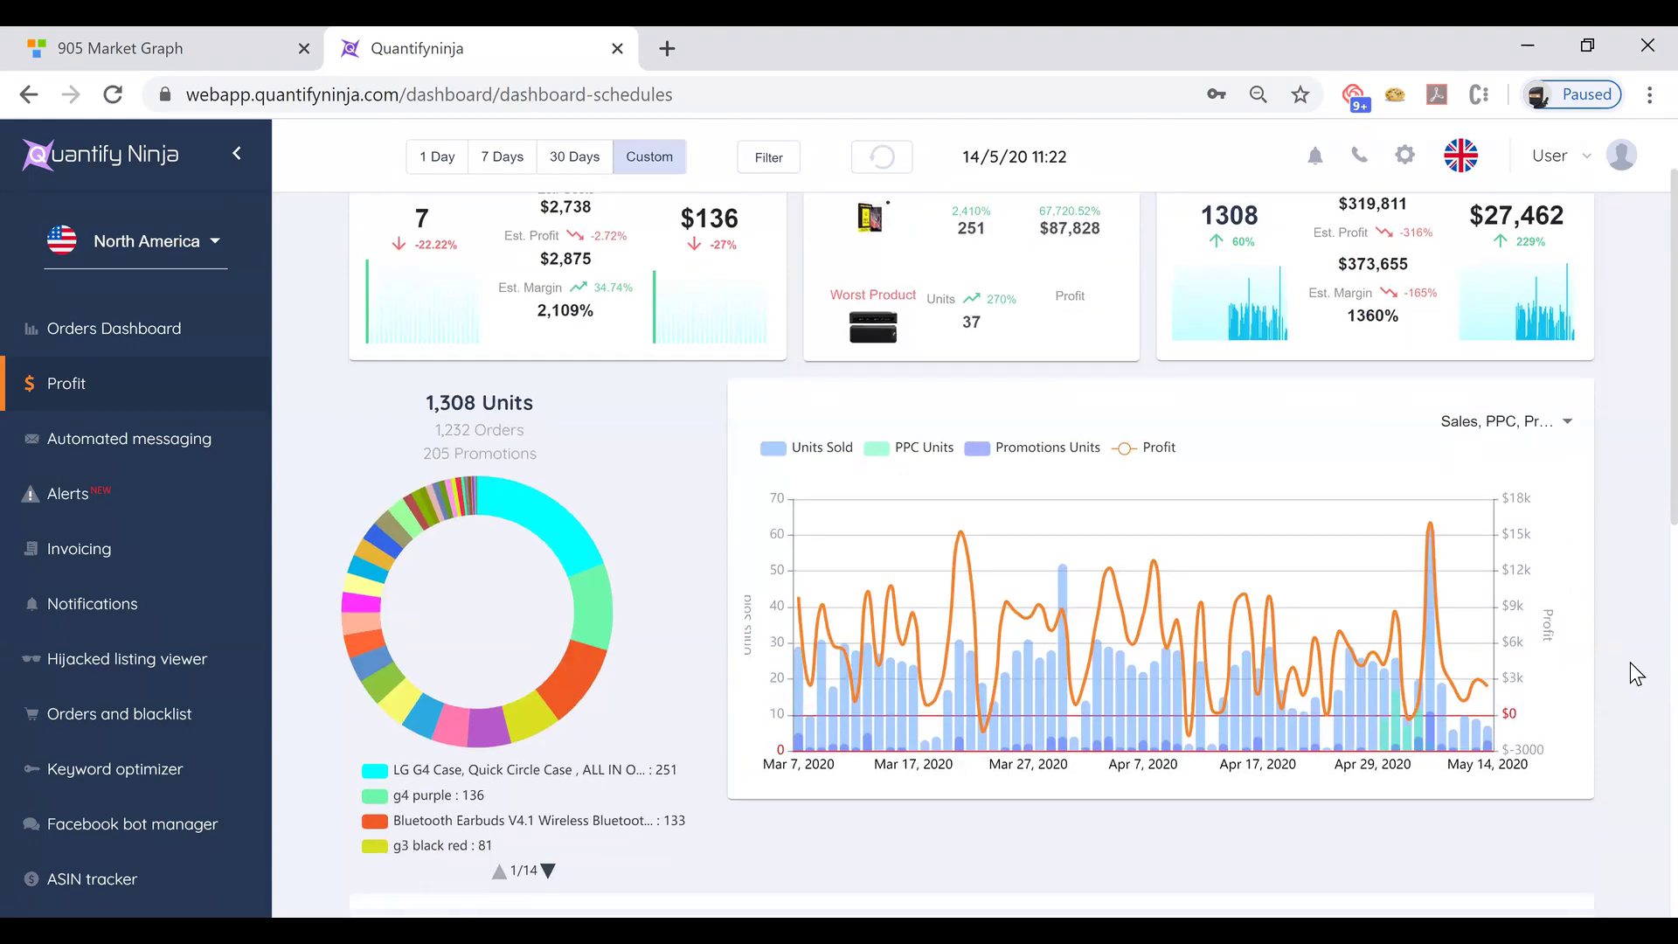
{"action": "scroll", "coordinate": [1629, 662], "scroll_direction": "up", "scroll_amount": 1}
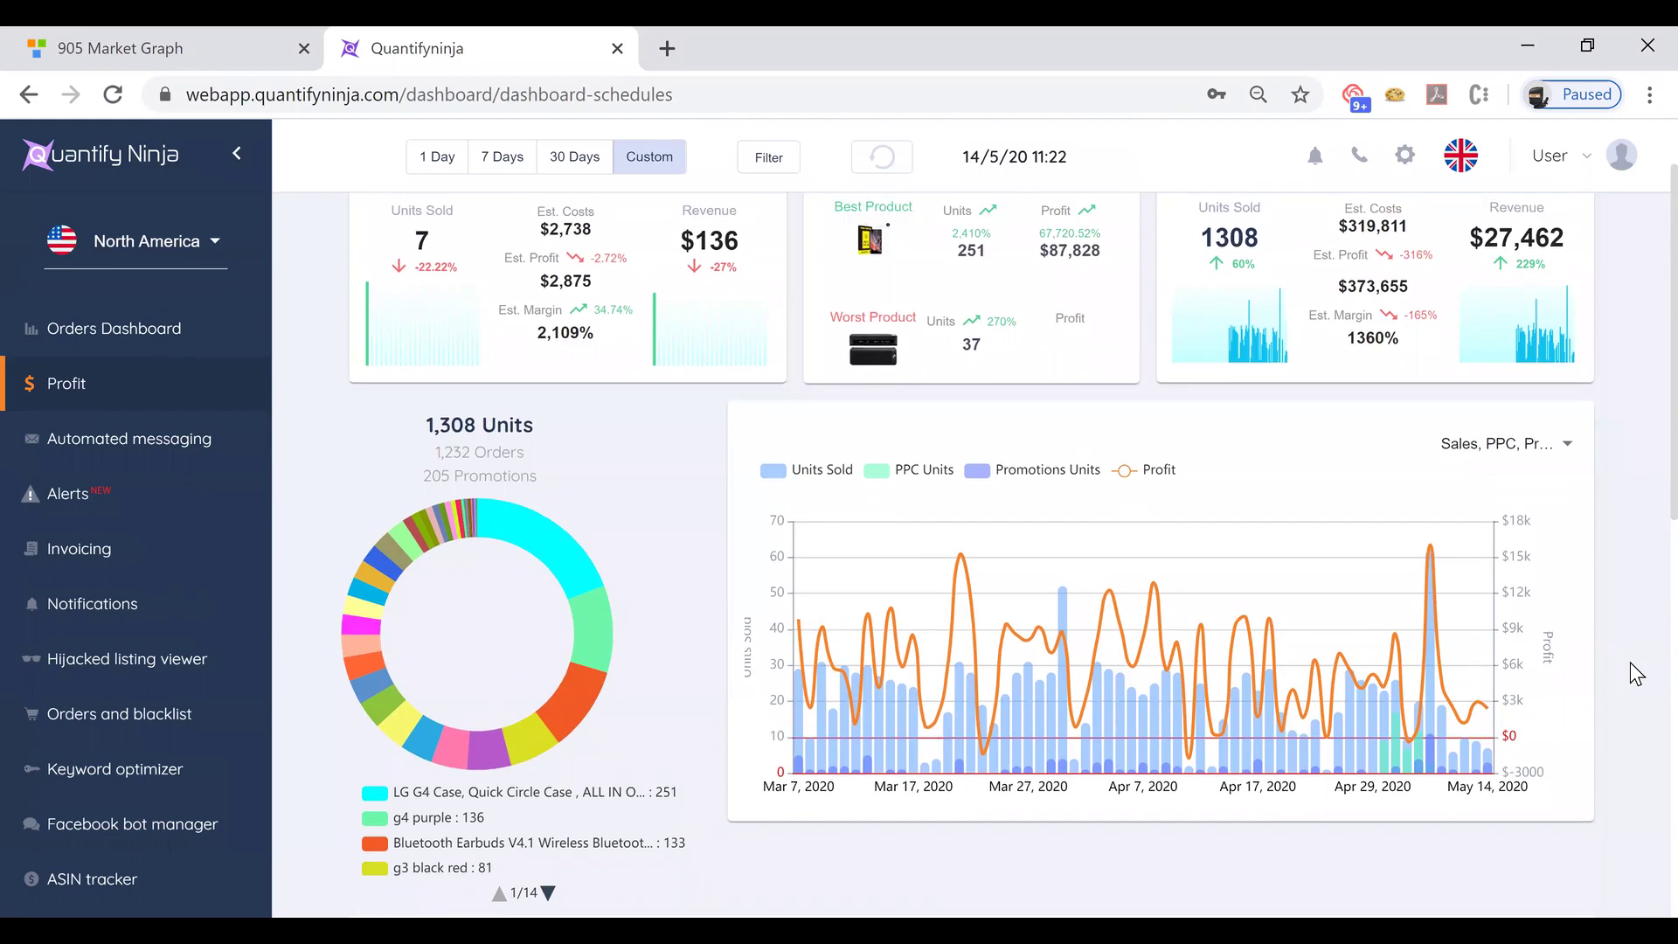
{"action": "scroll", "coordinate": [1404, 507], "scroll_direction": "up", "scroll_amount": 1}
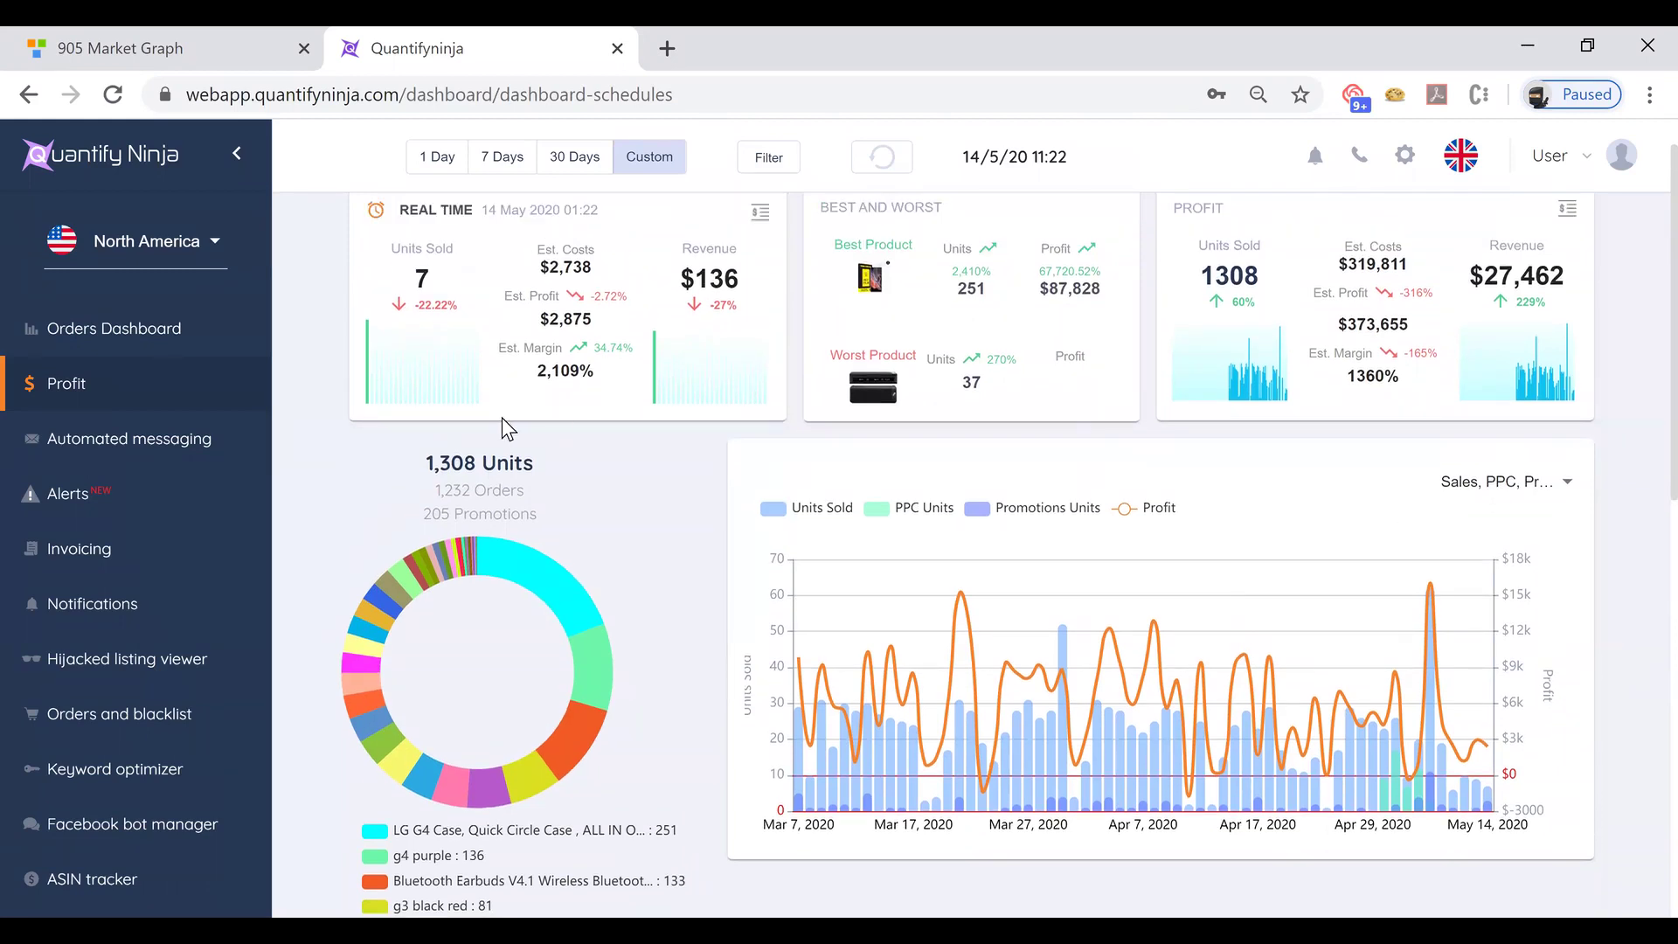
{"action": "scroll", "coordinate": [528, 826], "scroll_direction": "down", "scroll_amount": 3}
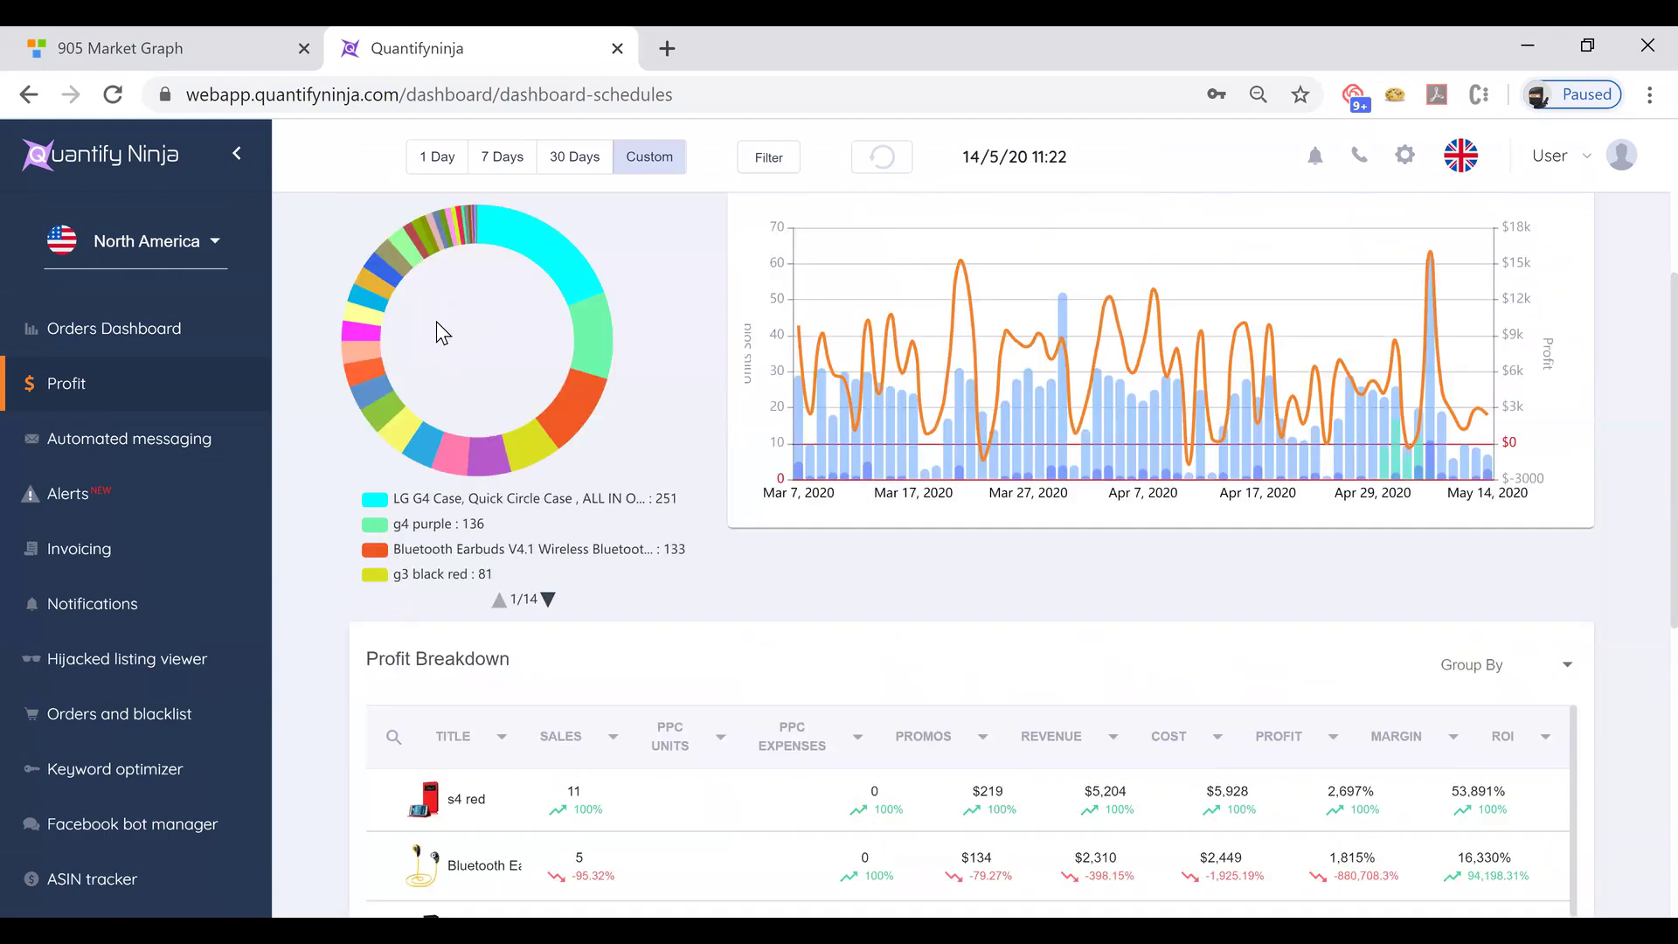
{"action": "scroll", "coordinate": [456, 322], "scroll_direction": "down", "scroll_amount": 4}
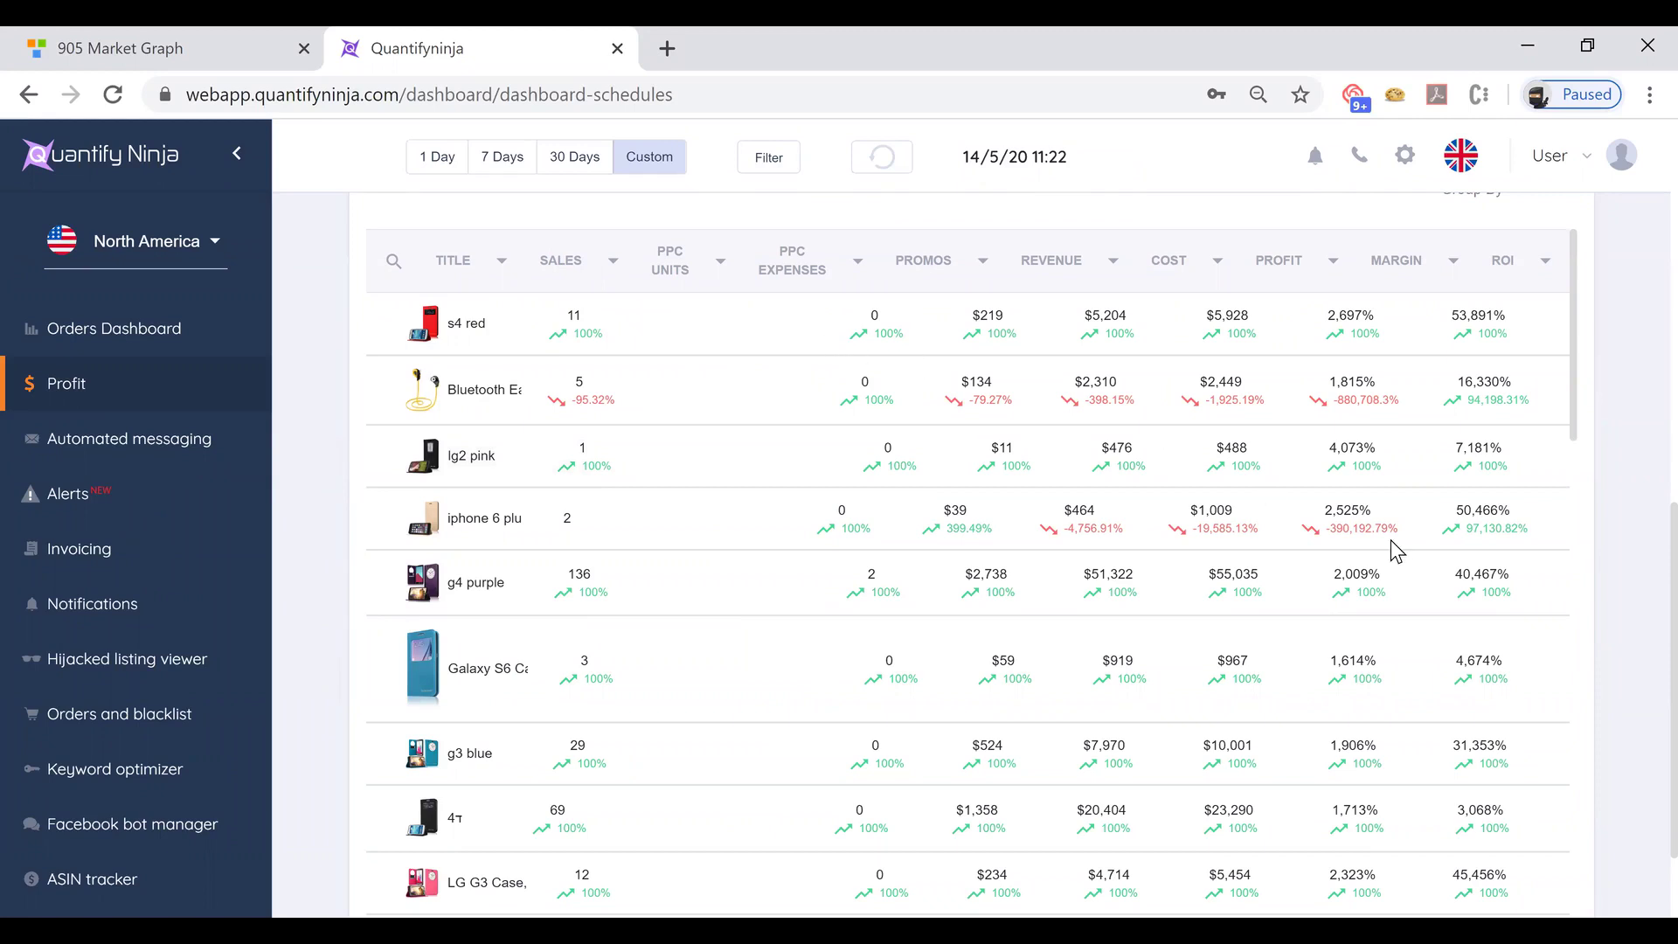
{"action": "scroll", "coordinate": [1391, 538], "scroll_direction": "down", "scroll_amount": 1}
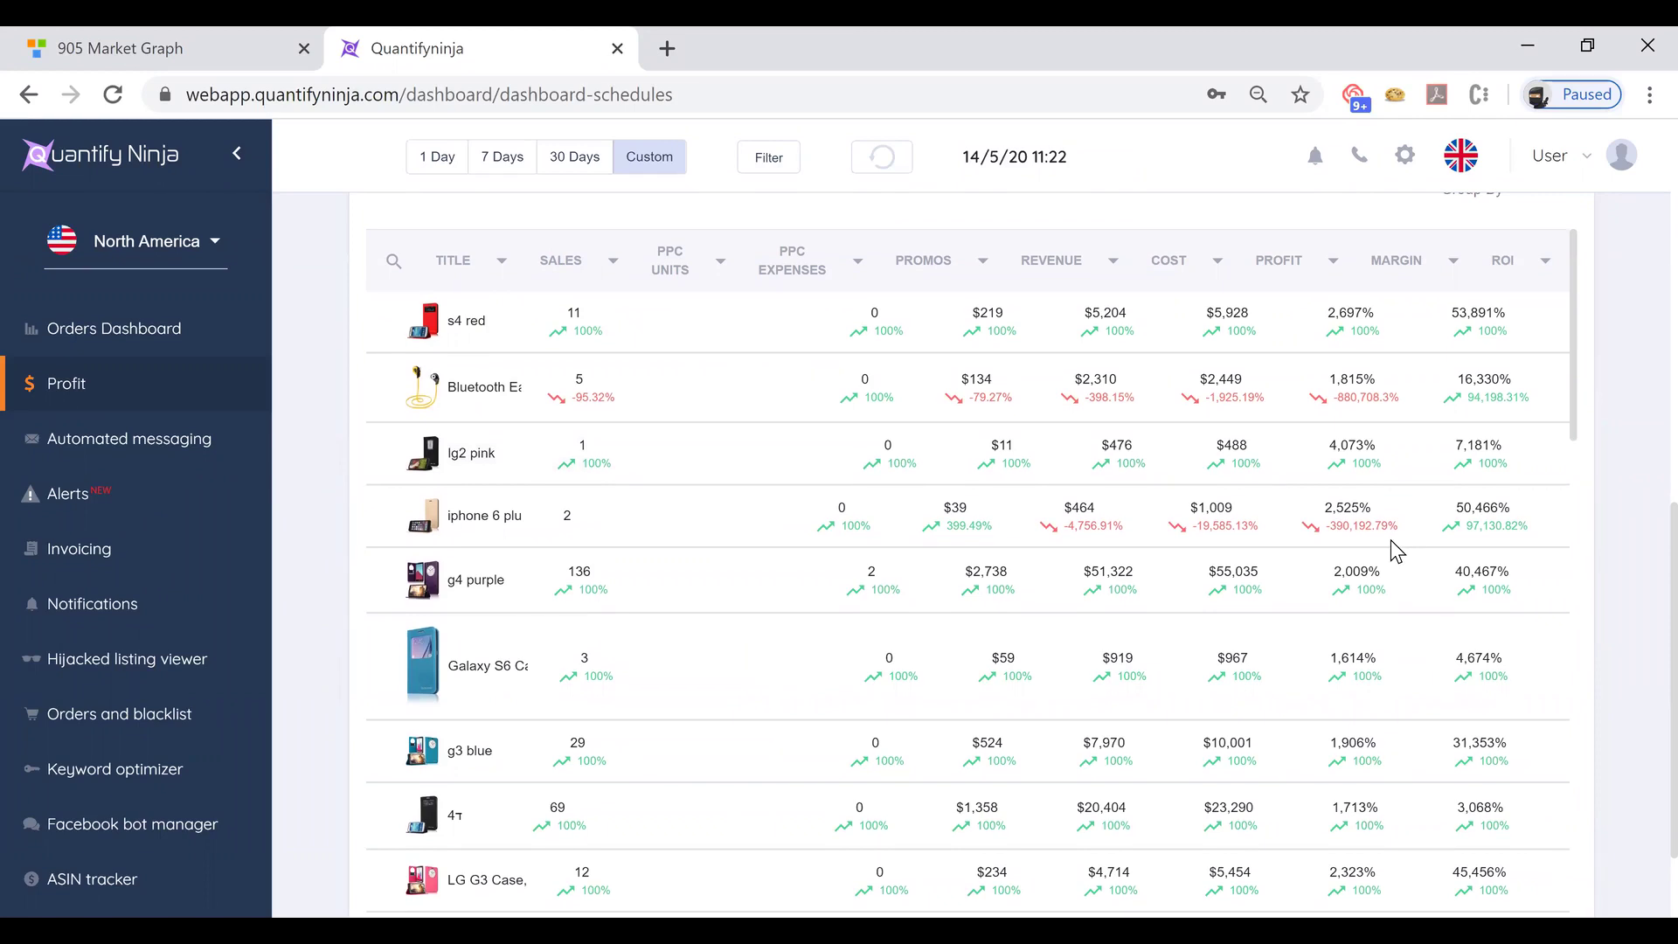
{"action": "scroll", "coordinate": [1391, 539], "scroll_direction": "down", "scroll_amount": 5}
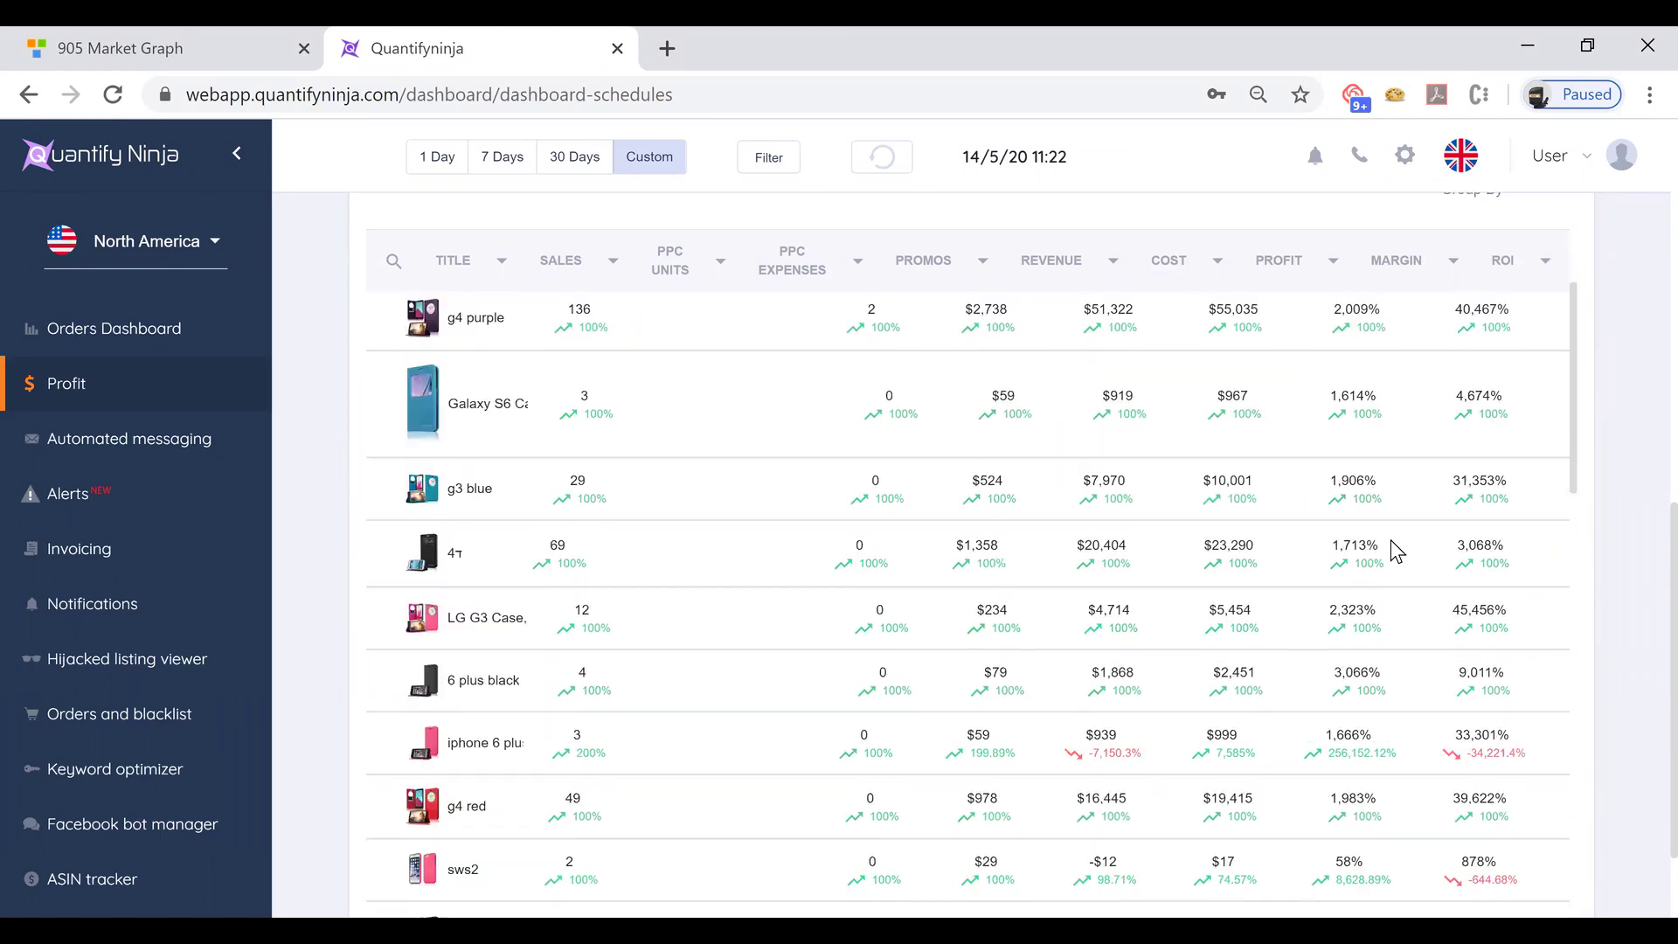
{"action": "scroll", "coordinate": [611, 266], "scroll_direction": "down", "scroll_amount": 1}
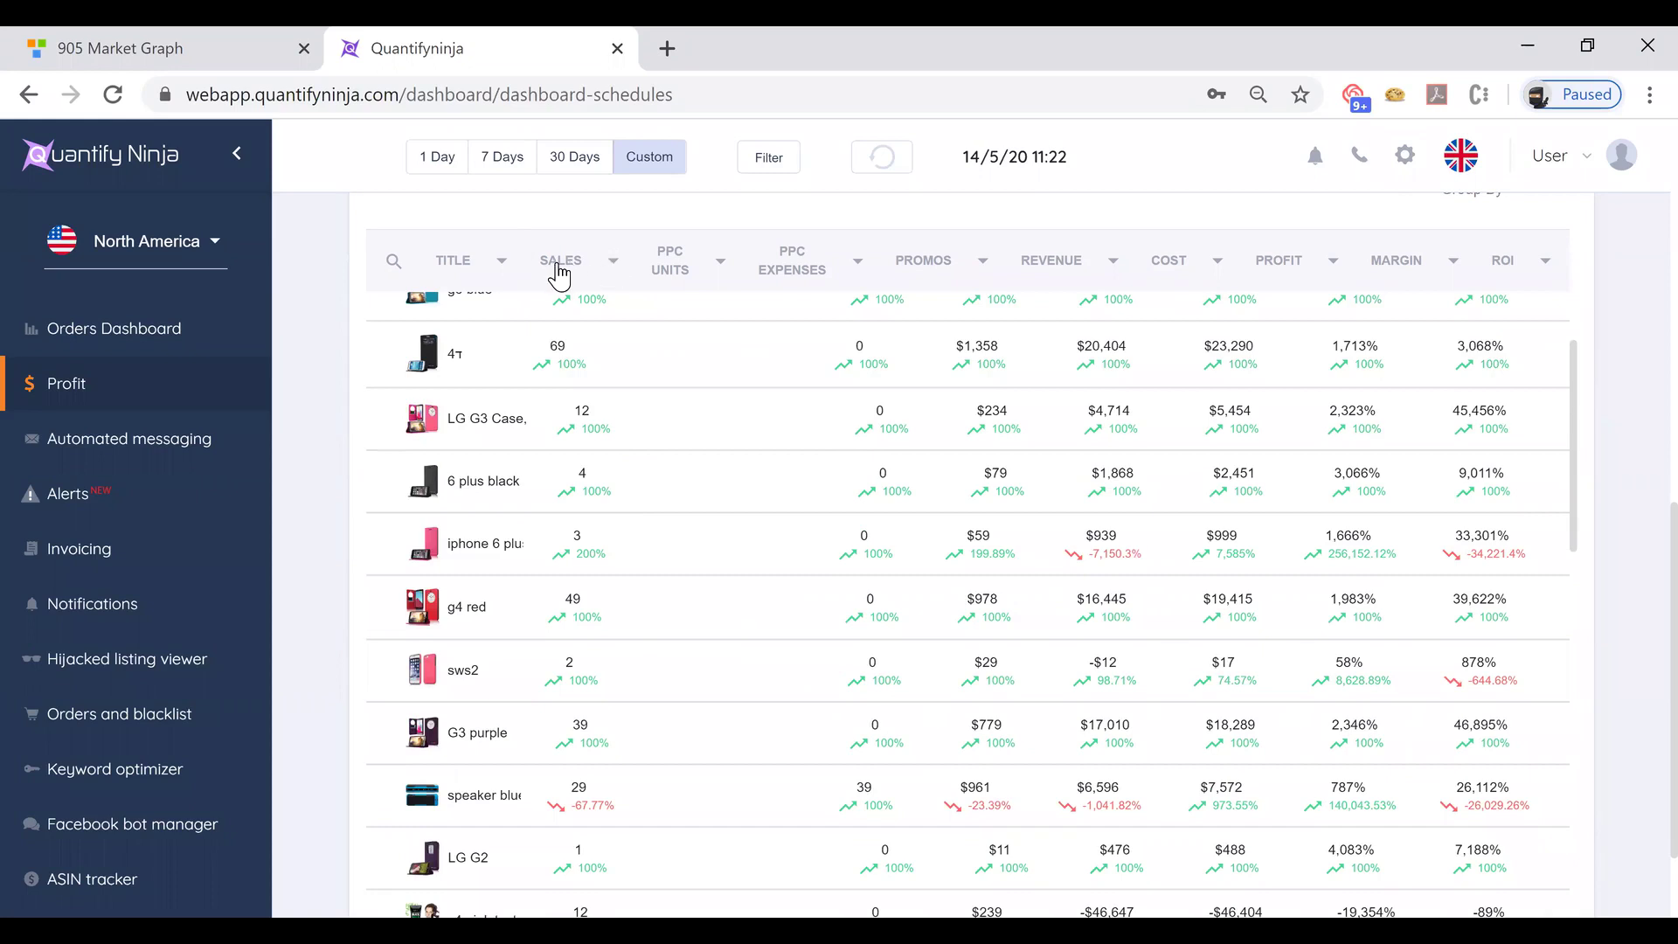
{"action": "scroll", "coordinate": [584, 280], "scroll_direction": "down", "scroll_amount": 1}
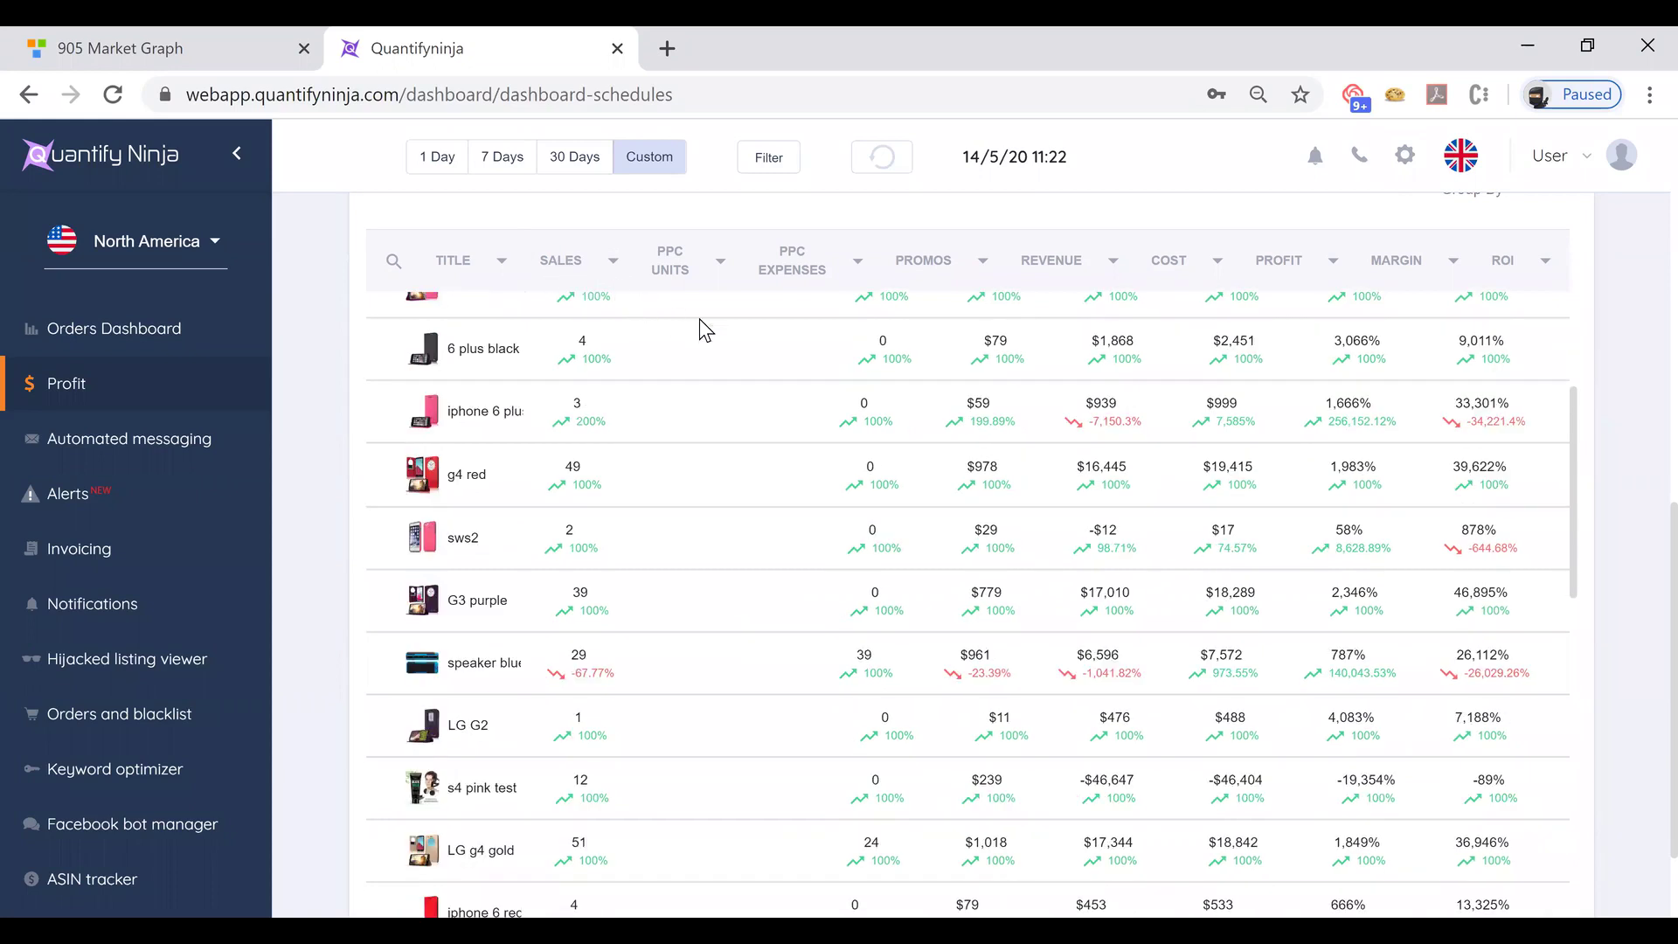
{"action": "scroll", "coordinate": [962, 376], "scroll_direction": "down", "scroll_amount": 3}
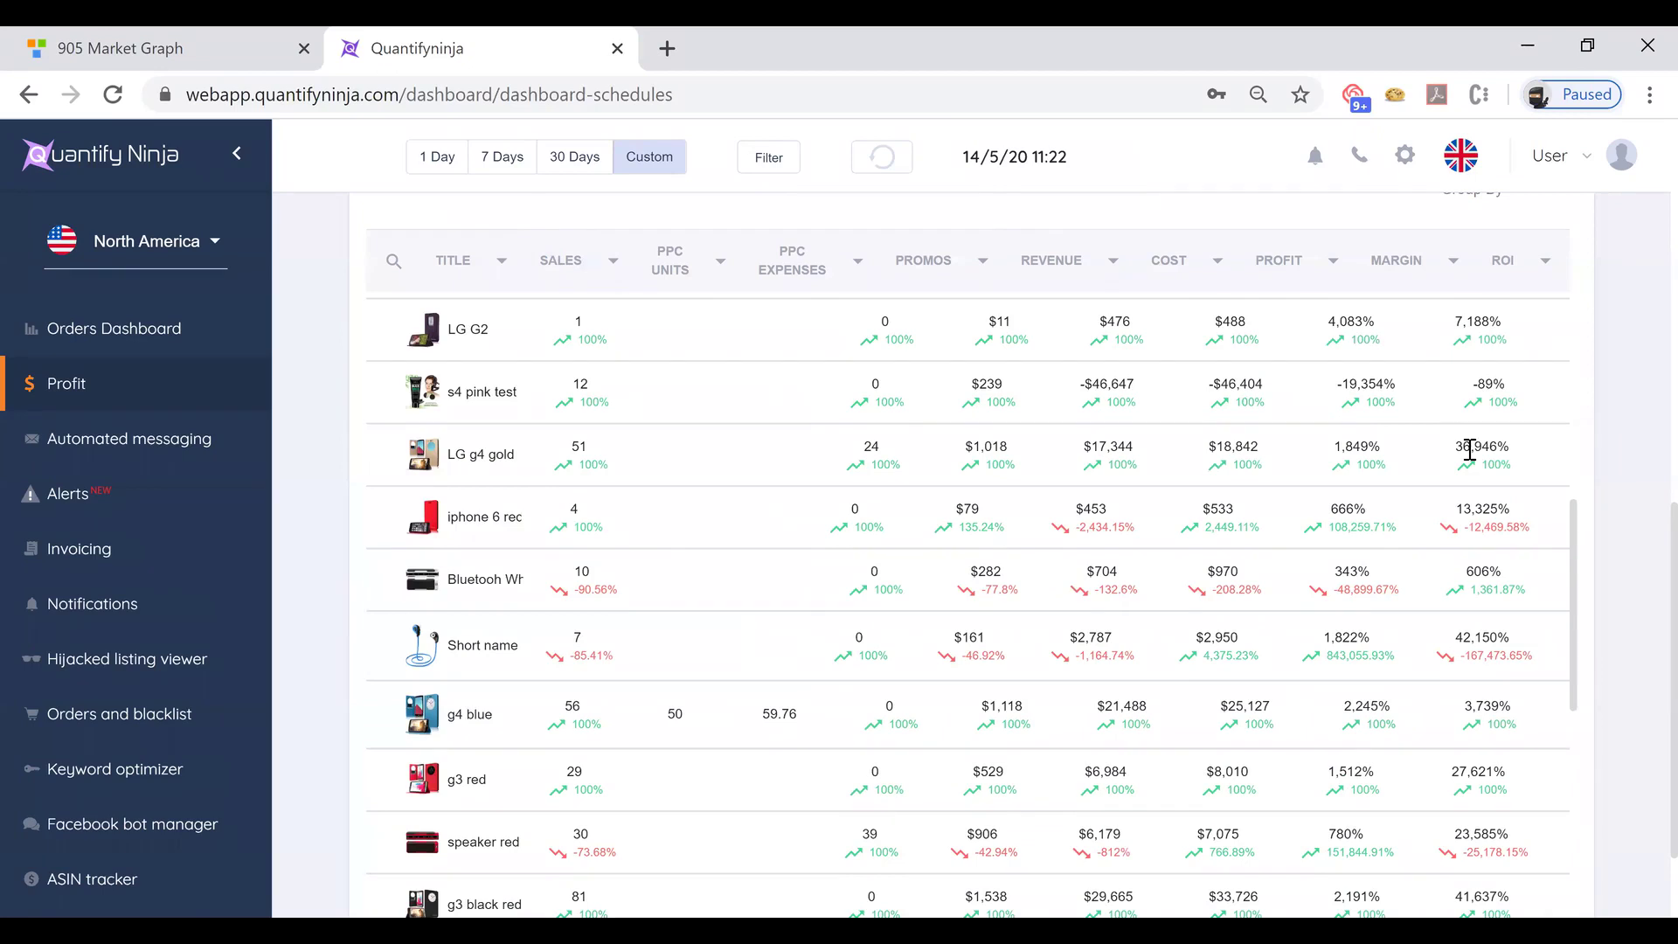
{"action": "scroll", "coordinate": [1640, 574], "scroll_direction": "up", "scroll_amount": 2}
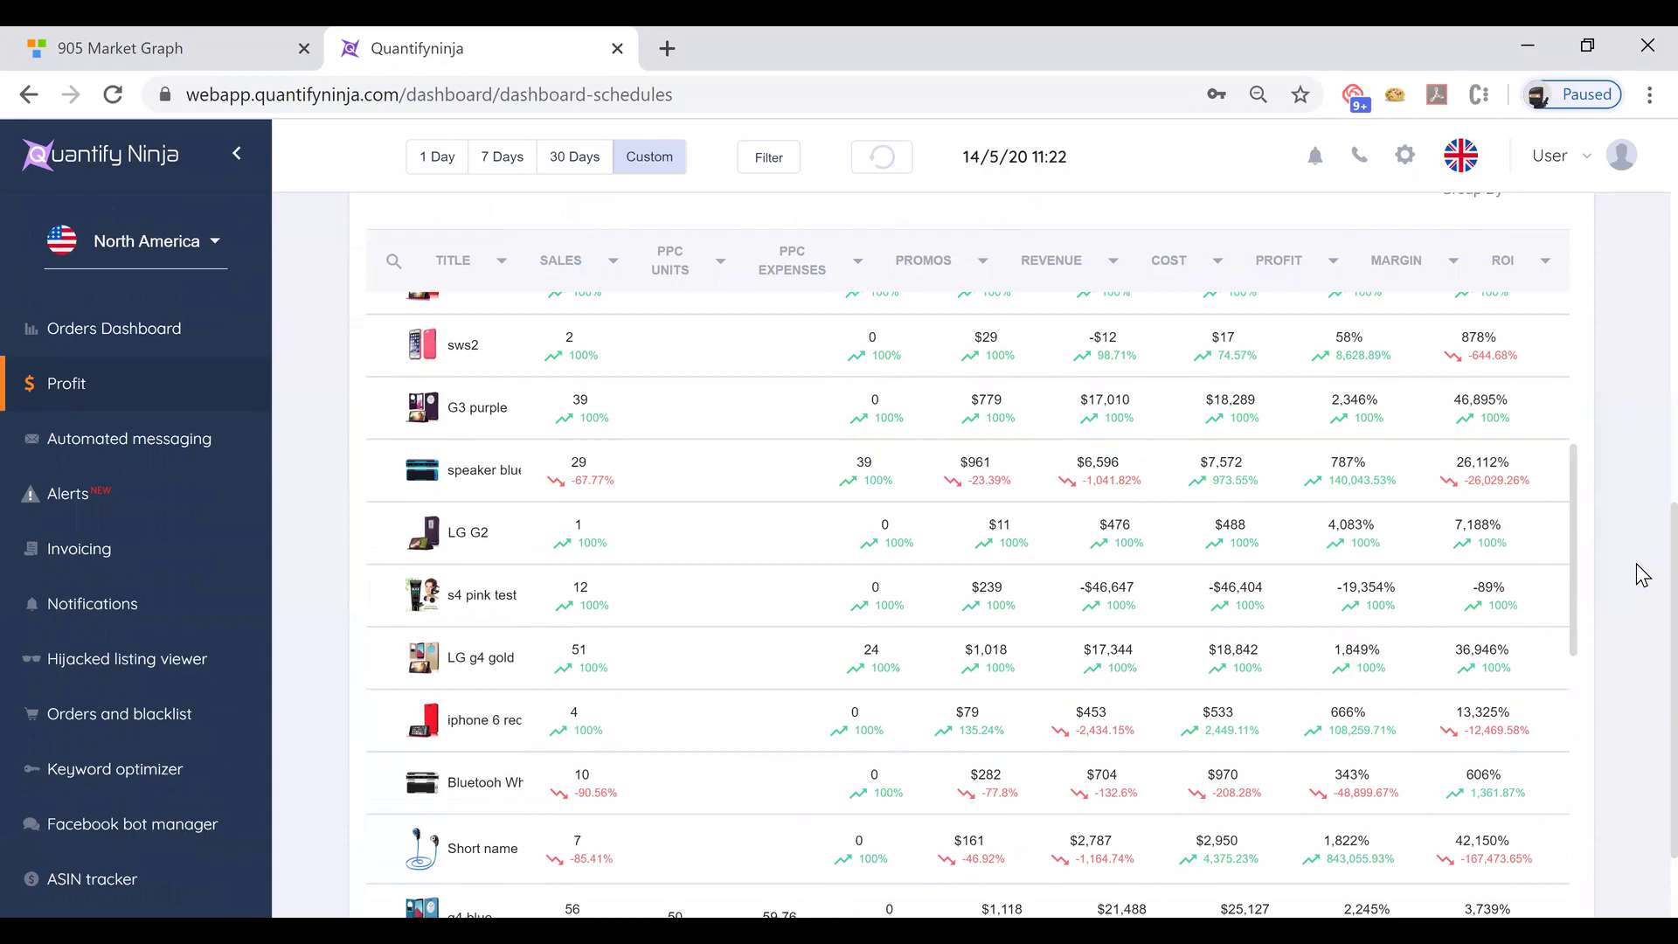
{"action": "scroll", "coordinate": [1641, 574], "scroll_direction": "up", "scroll_amount": 5}
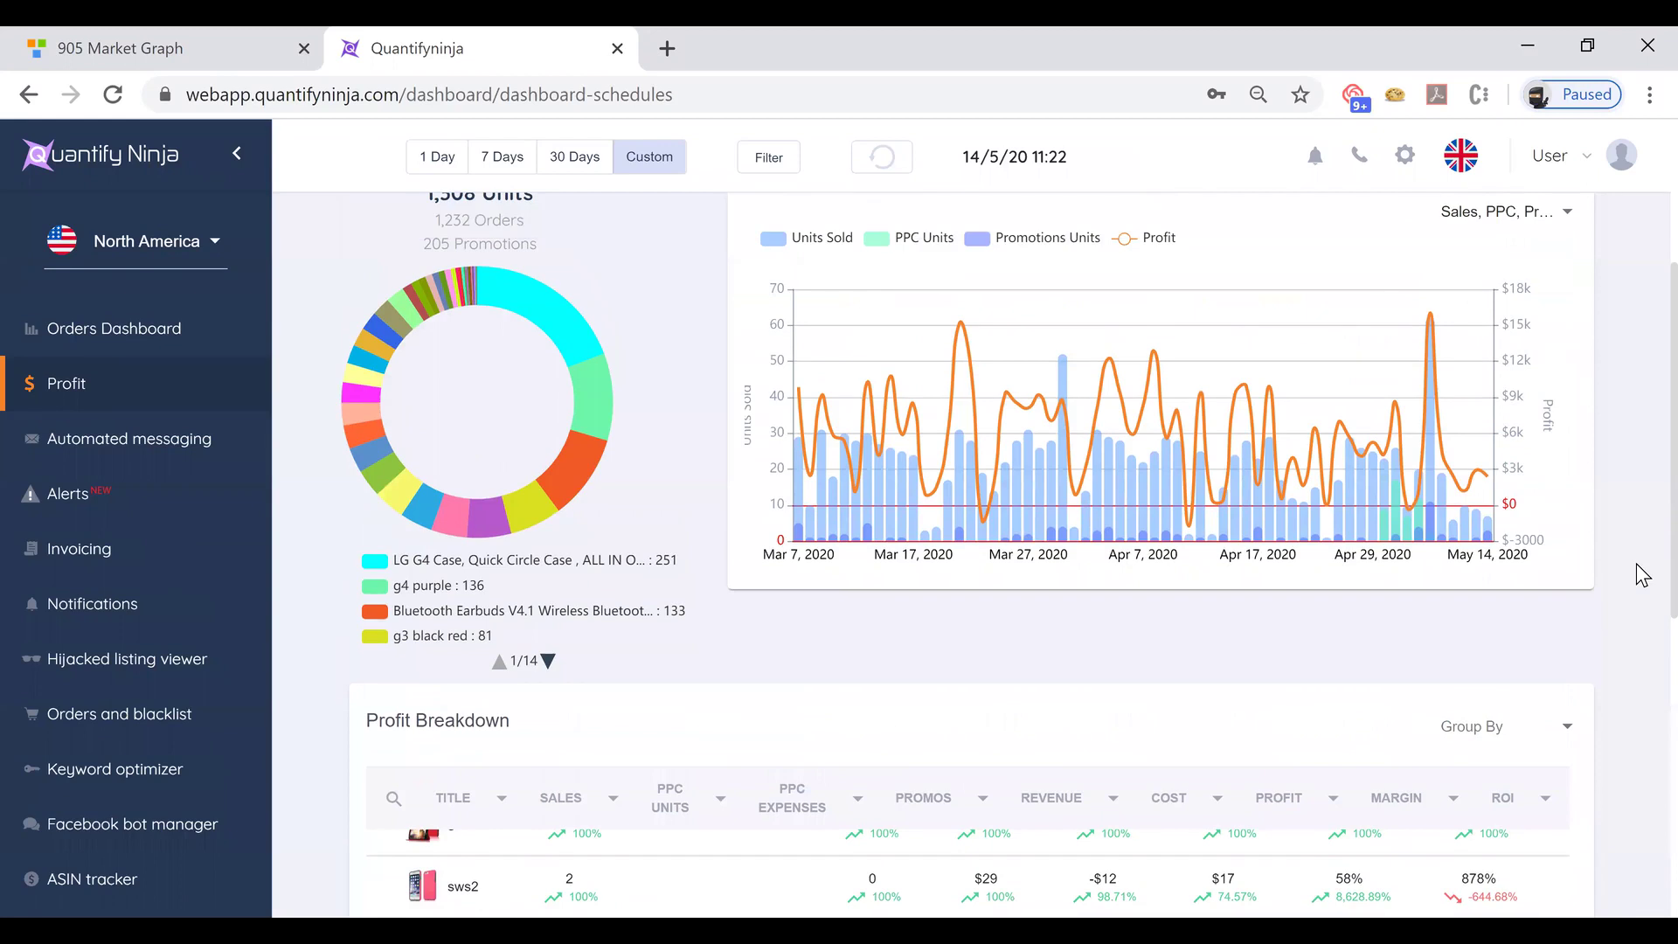
{"action": "scroll", "coordinate": [1637, 574], "scroll_direction": "up", "scroll_amount": 3}
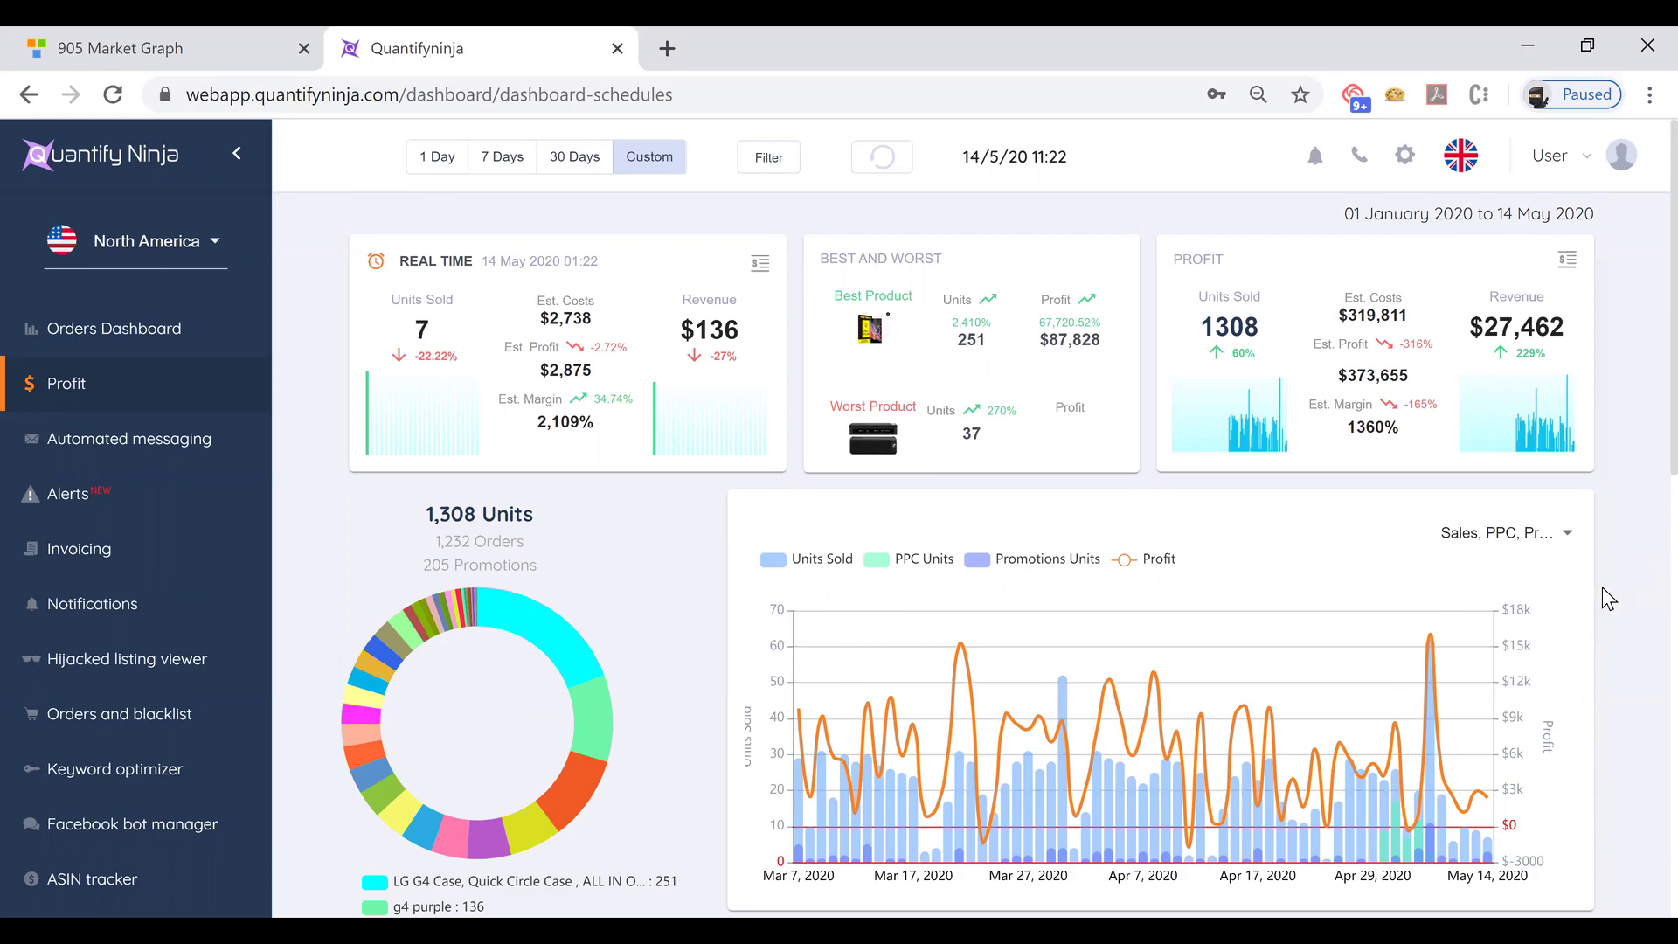
{"action": "scroll", "coordinate": [1602, 586], "scroll_direction": "down", "scroll_amount": 1}
{"action": "scroll", "coordinate": [1602, 585], "scroll_direction": "up", "scroll_amount": 1}
- Open the Alerts page and look over its products and competitors to monitor
{"action": "left_click", "coordinate": [88, 495]}
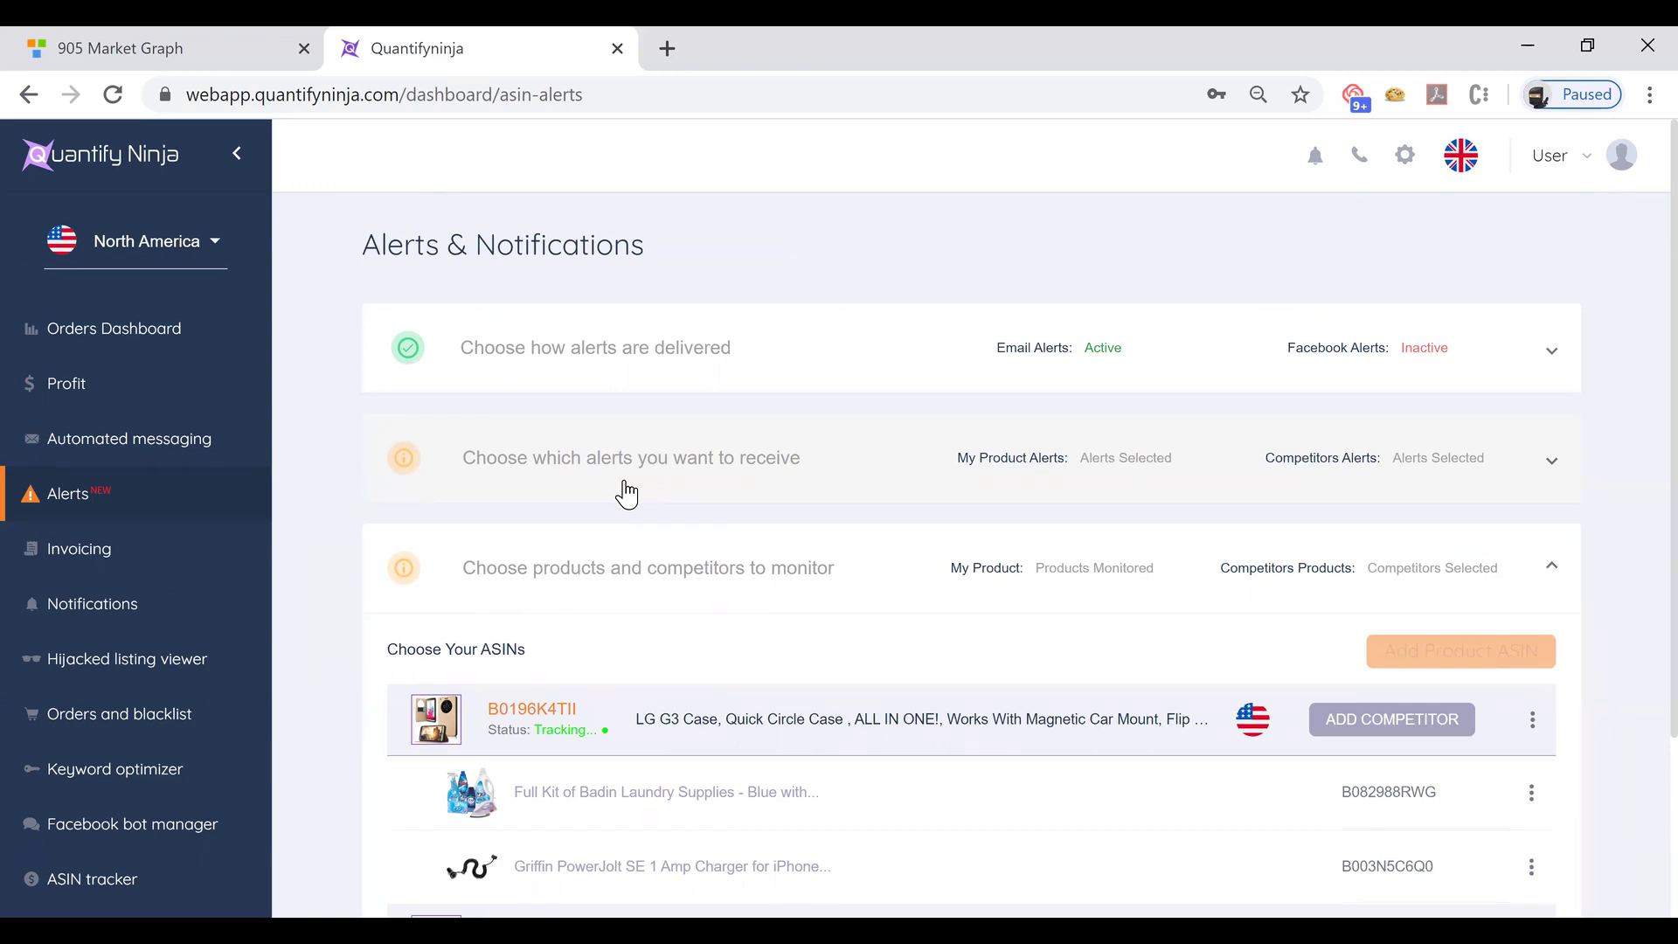
{"action": "scroll", "coordinate": [627, 494], "scroll_direction": "down", "scroll_amount": 1}
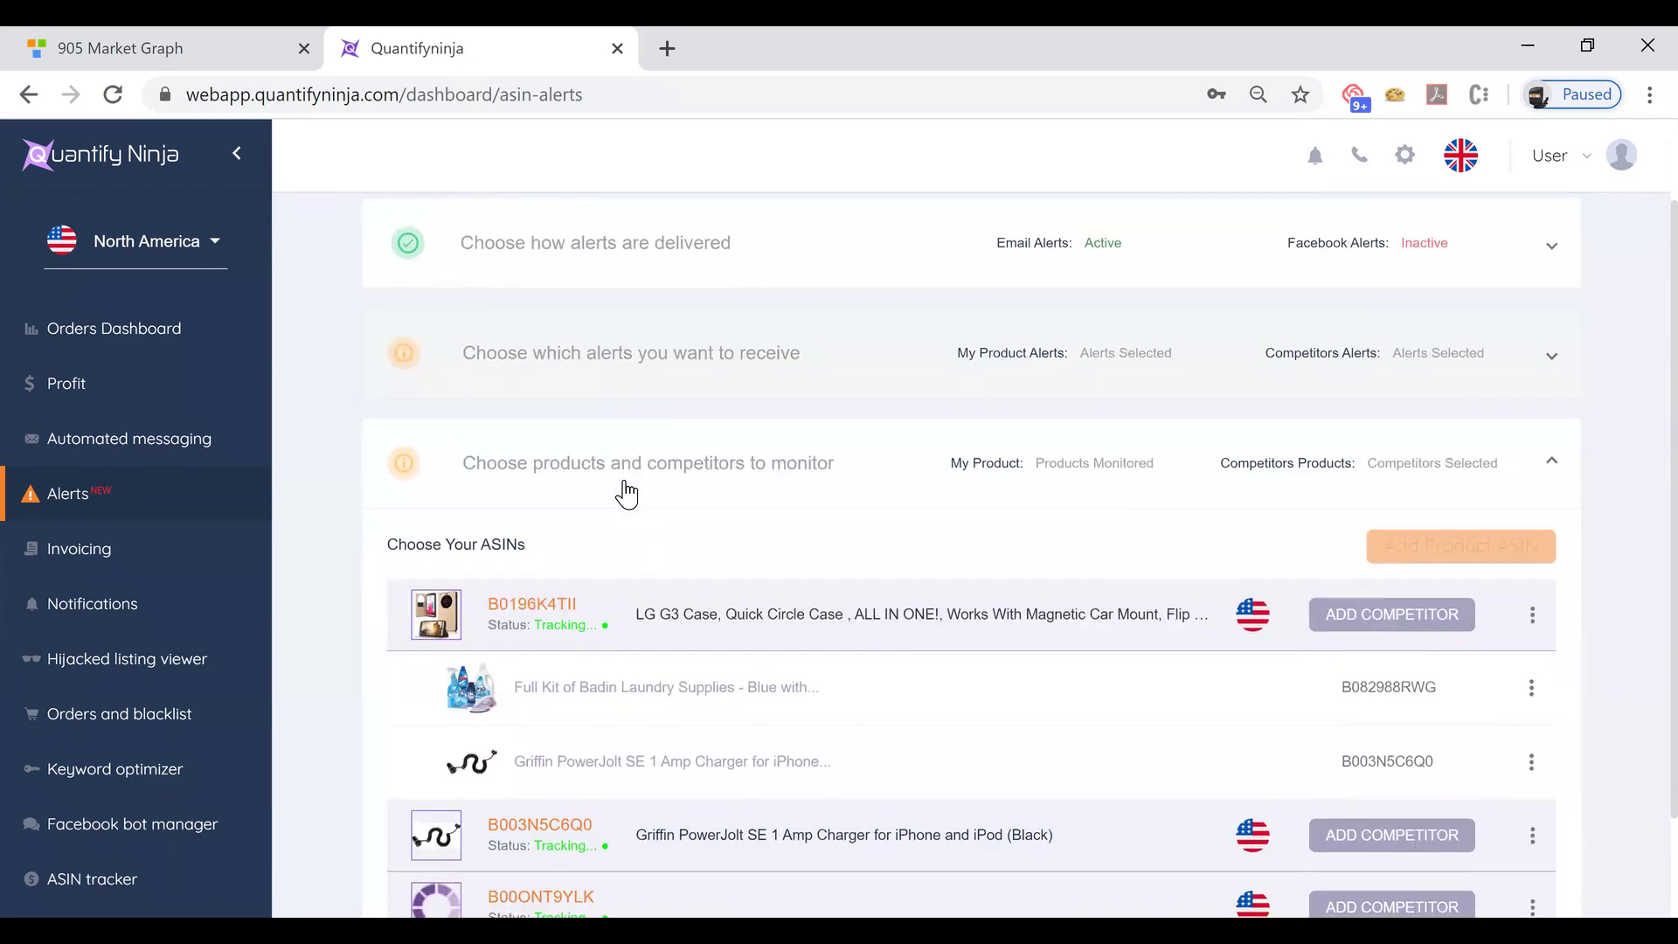
{"action": "scroll", "coordinate": [627, 494], "scroll_direction": "up", "scroll_amount": 1}
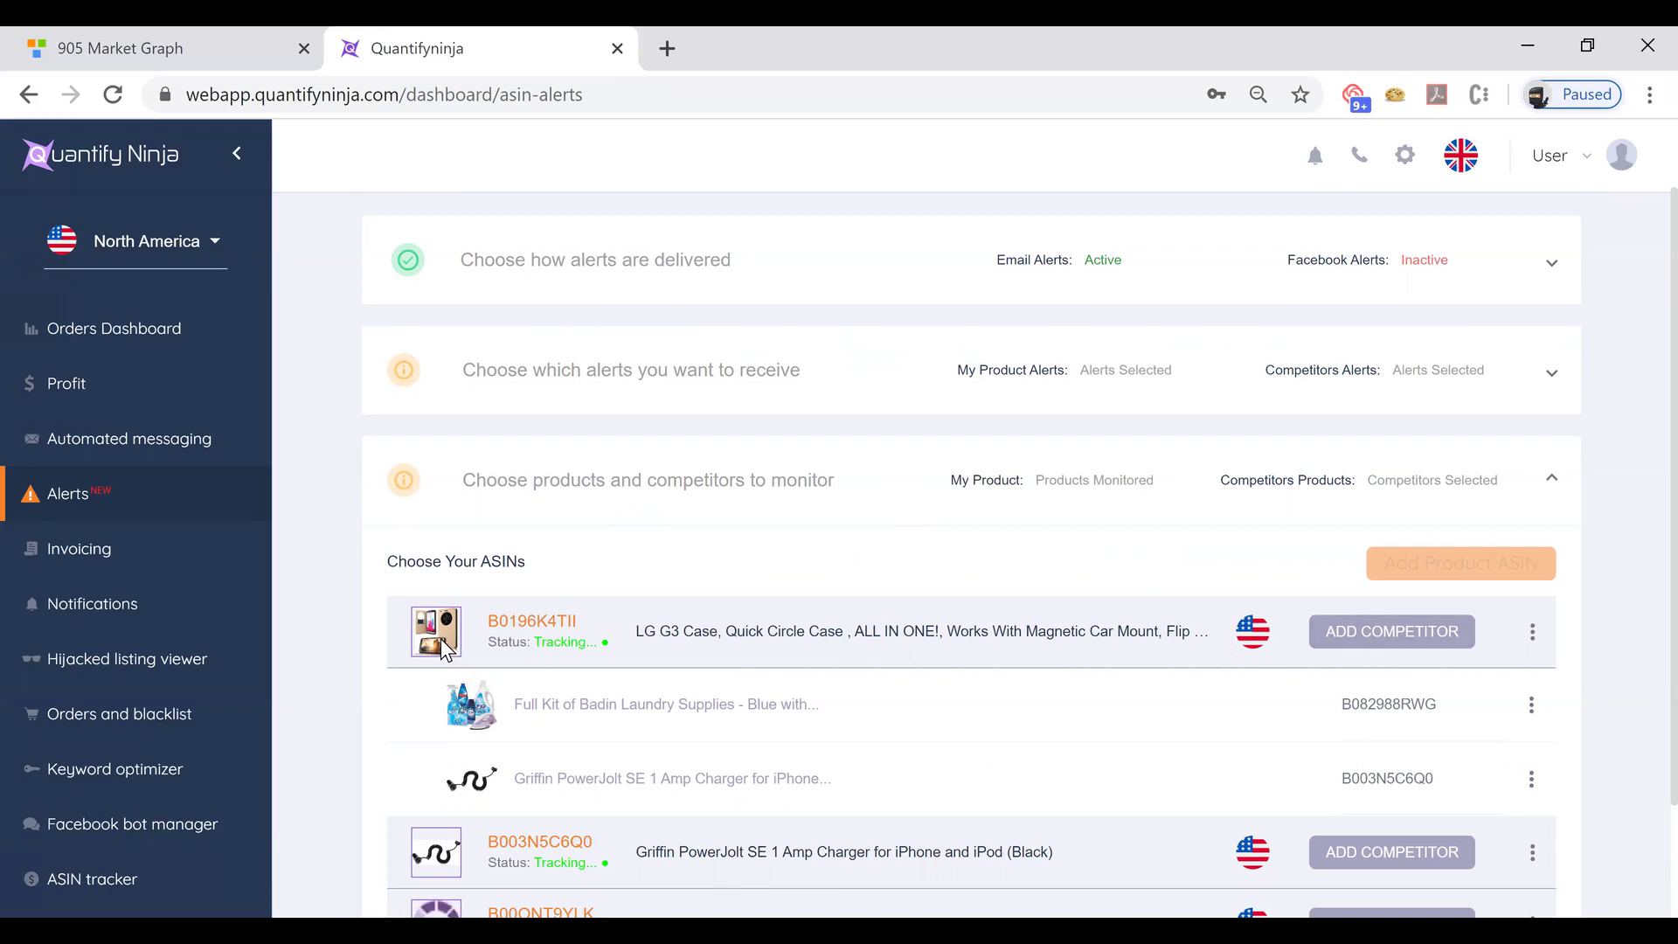
- Open competitor ASIN B082988RWG under the LG G3 Case product for editing, and cancel the edit
{"action": "left_click", "coordinate": [1531, 704]}
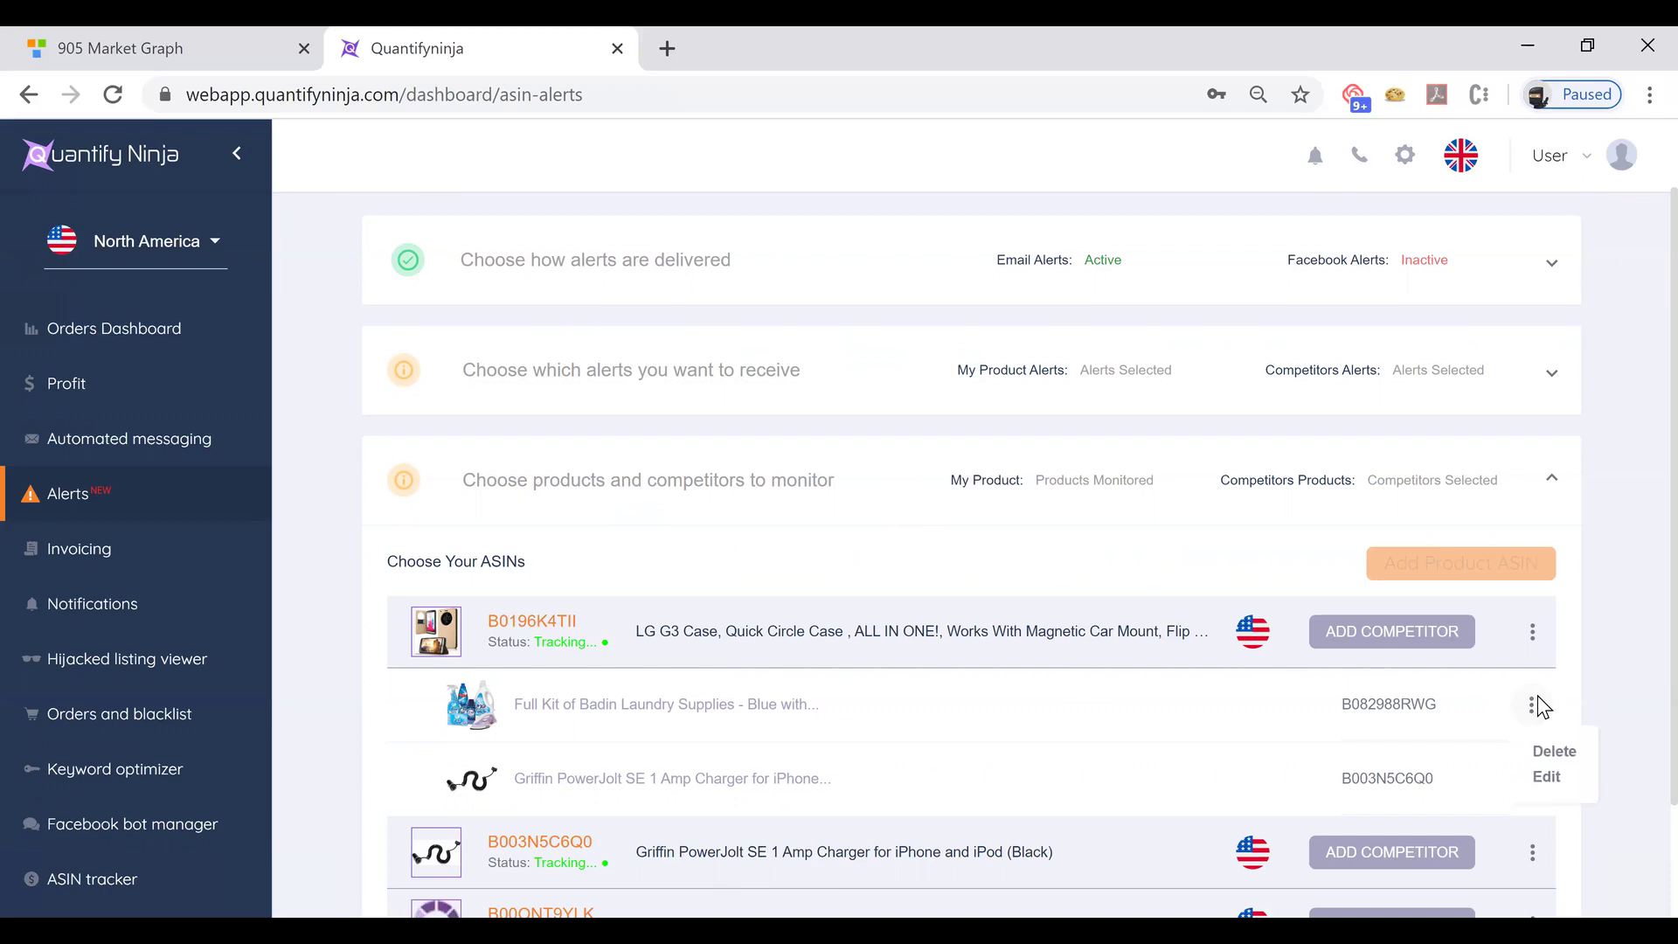
{"action": "left_click", "coordinate": [1547, 776]}
{"action": "double_click", "coordinate": [1396, 710]}
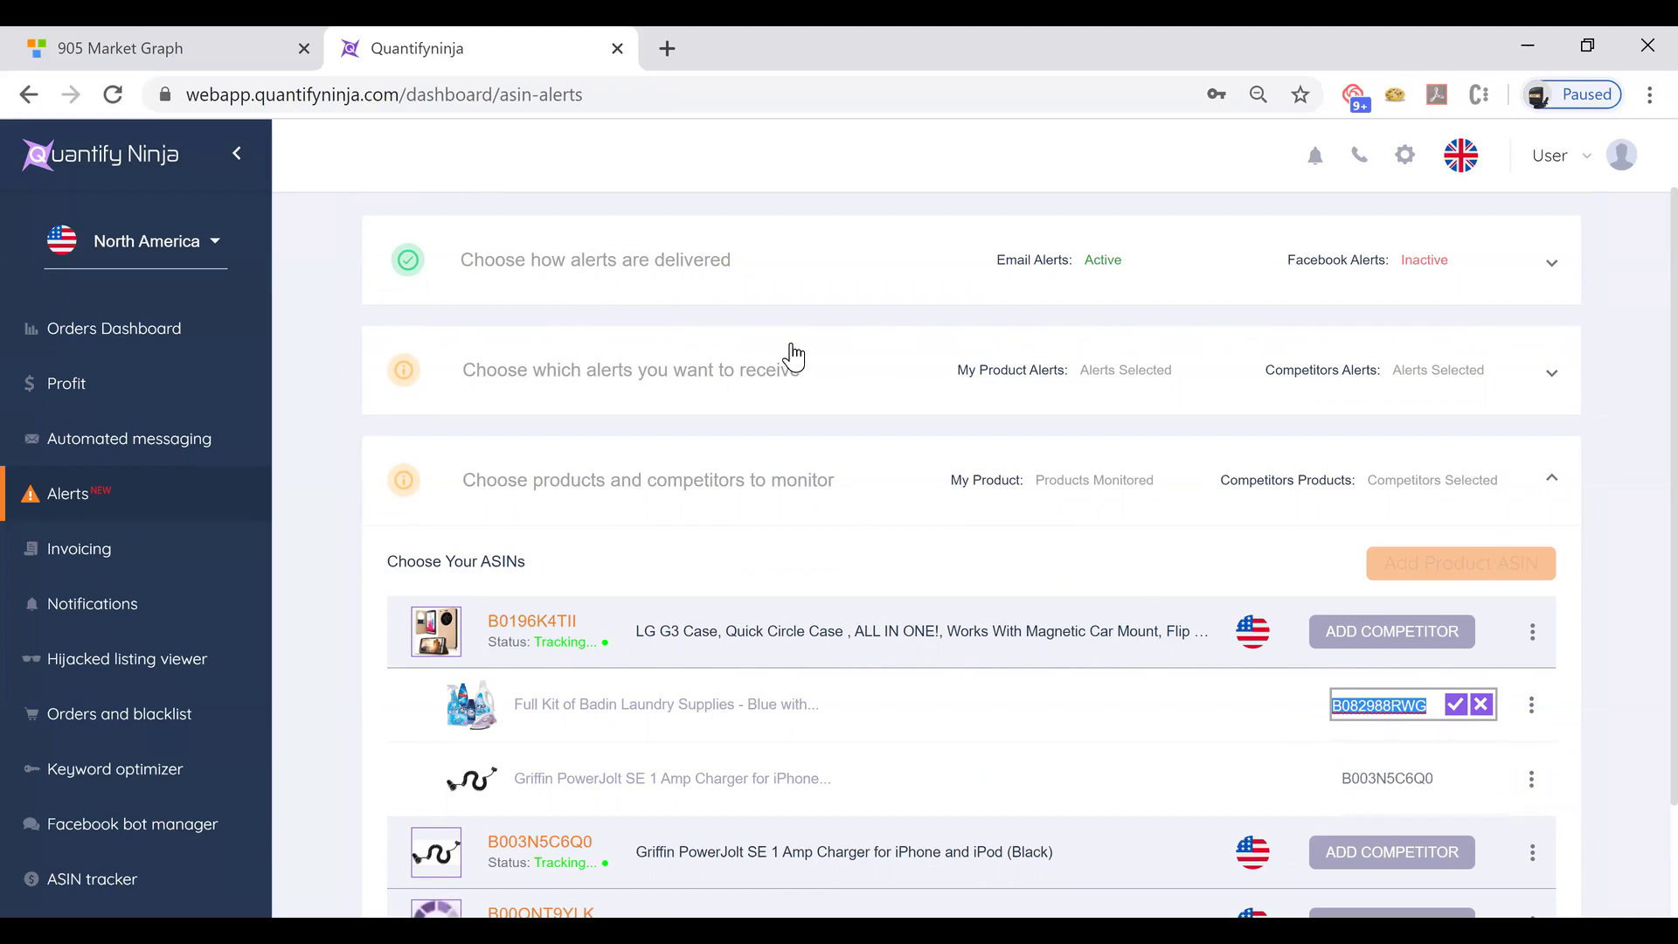
{"action": "key", "text": "Escape"}
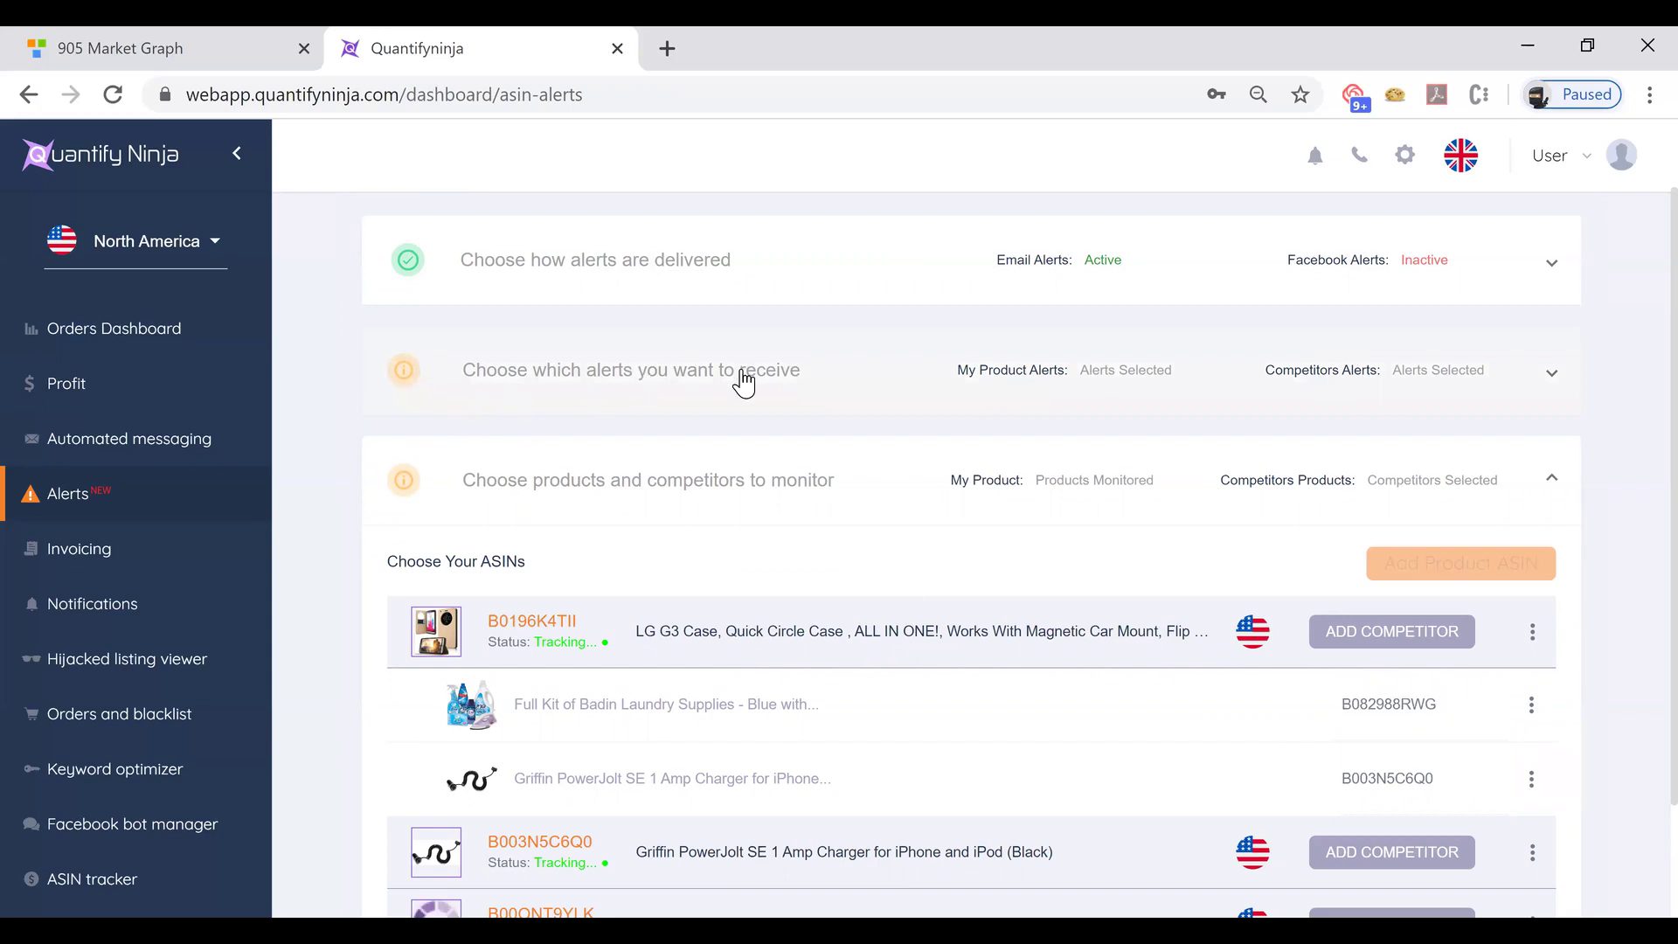
- Review the alert types available under both Competitors' Alerts and My Alerts
{"action": "left_click", "coordinate": [743, 382]}
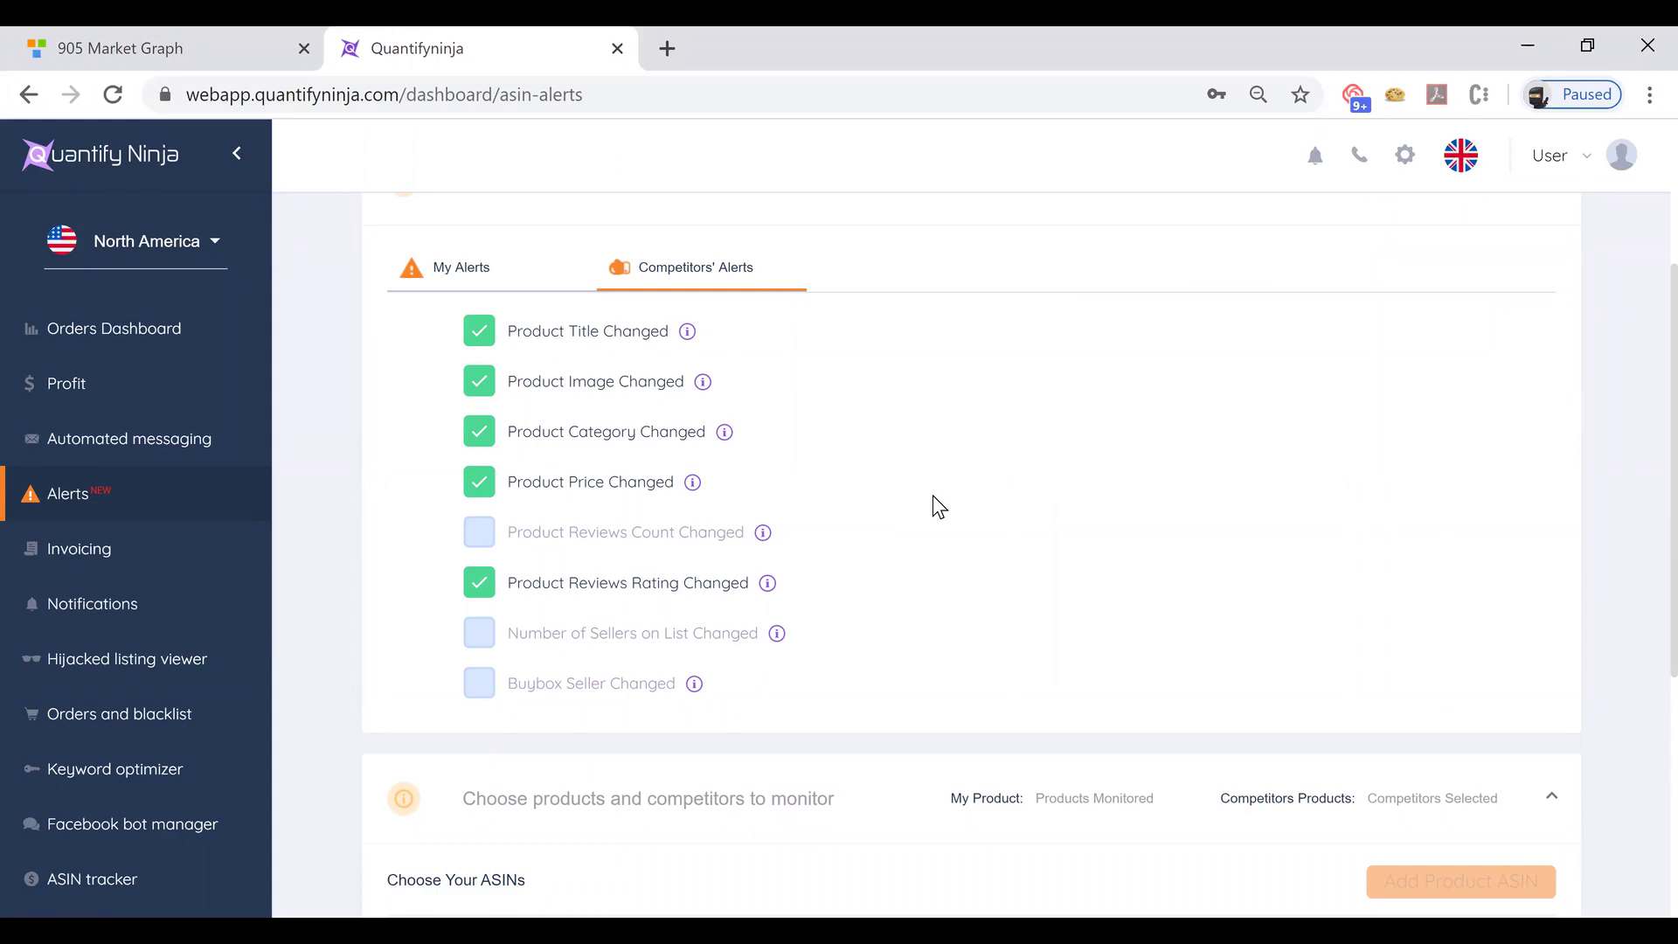
{"action": "left_click", "coordinate": [441, 275]}
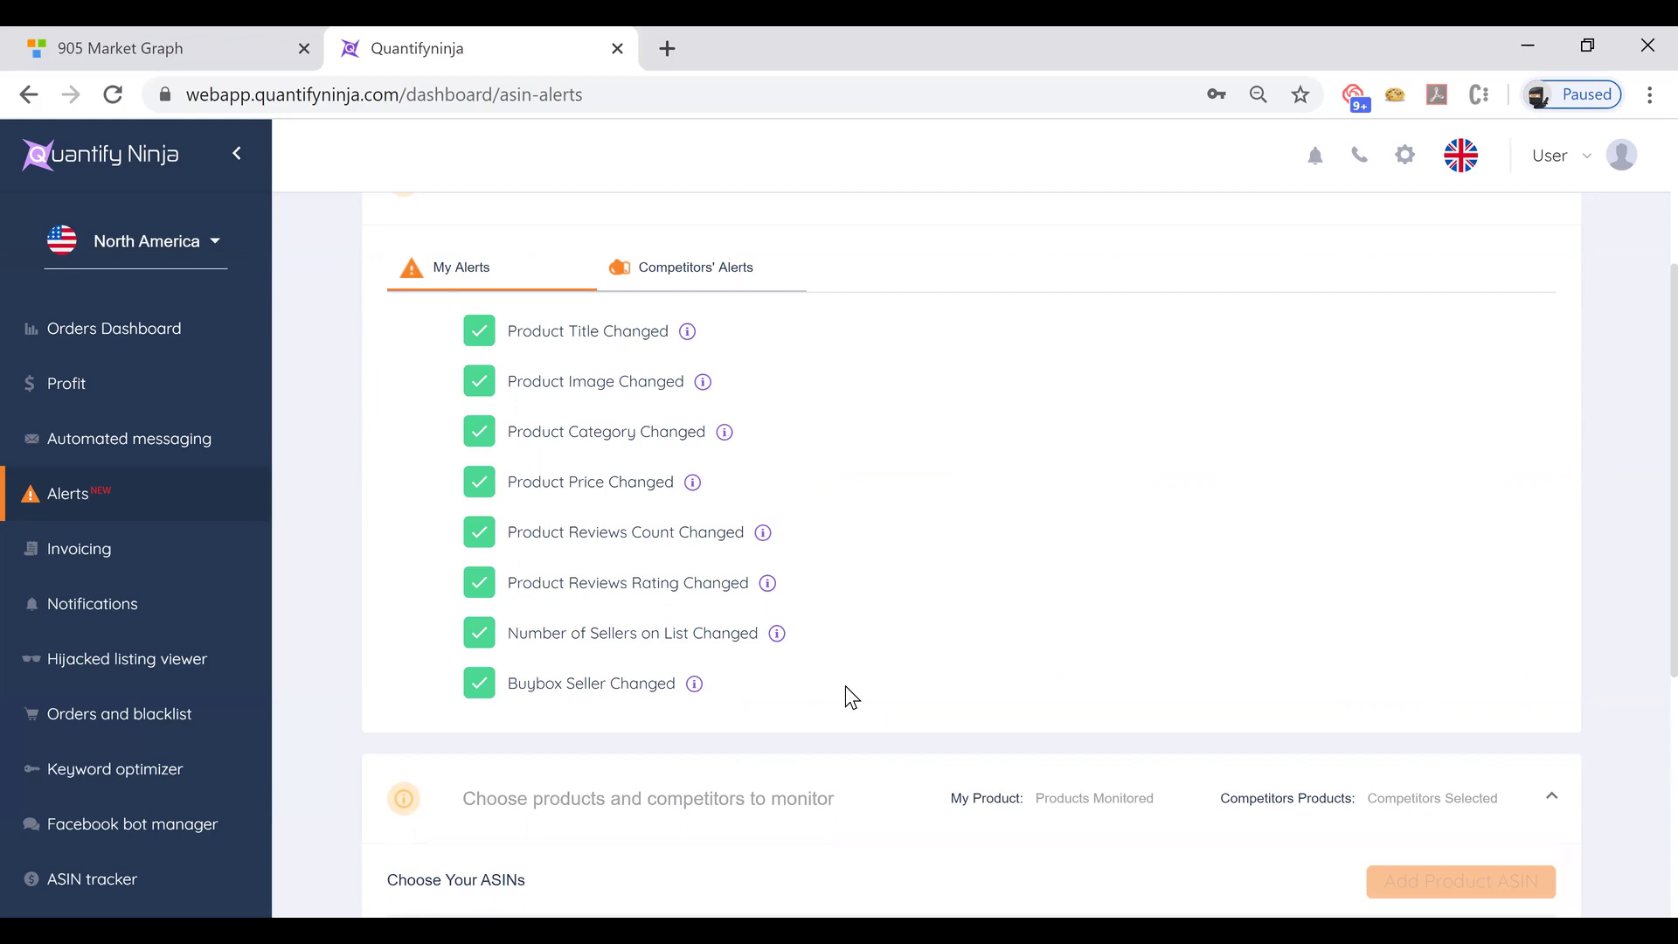
{"action": "scroll", "coordinate": [846, 686], "scroll_direction": "down", "scroll_amount": 1}
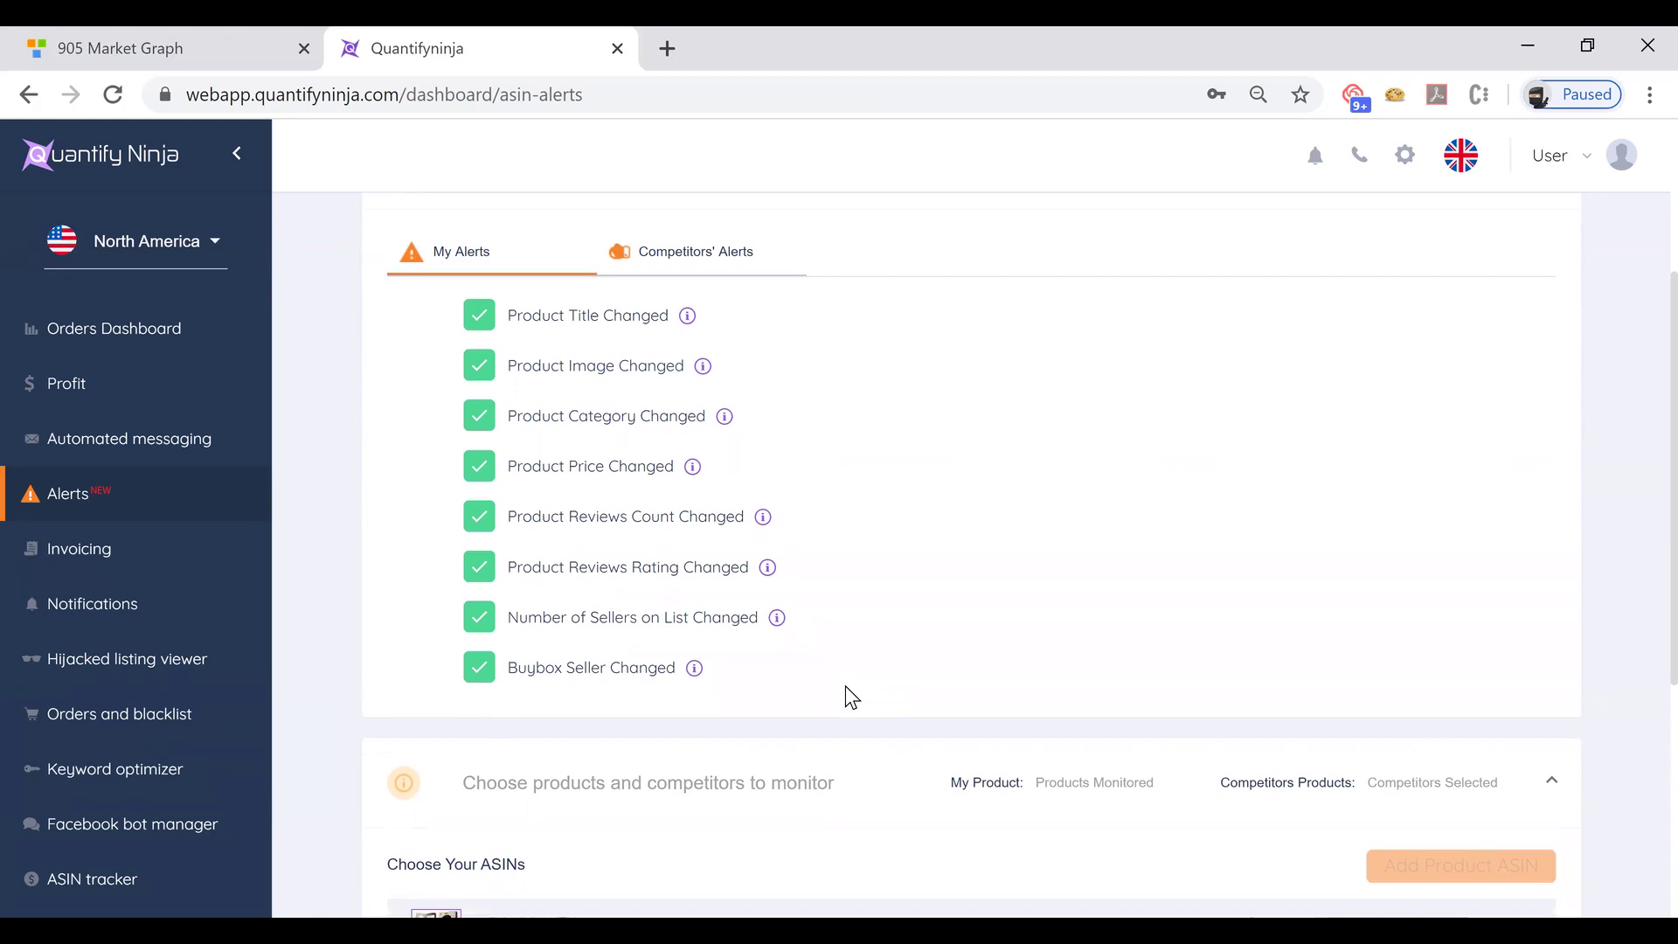
{"action": "scroll", "coordinate": [845, 685], "scroll_direction": "up", "scroll_amount": 1}
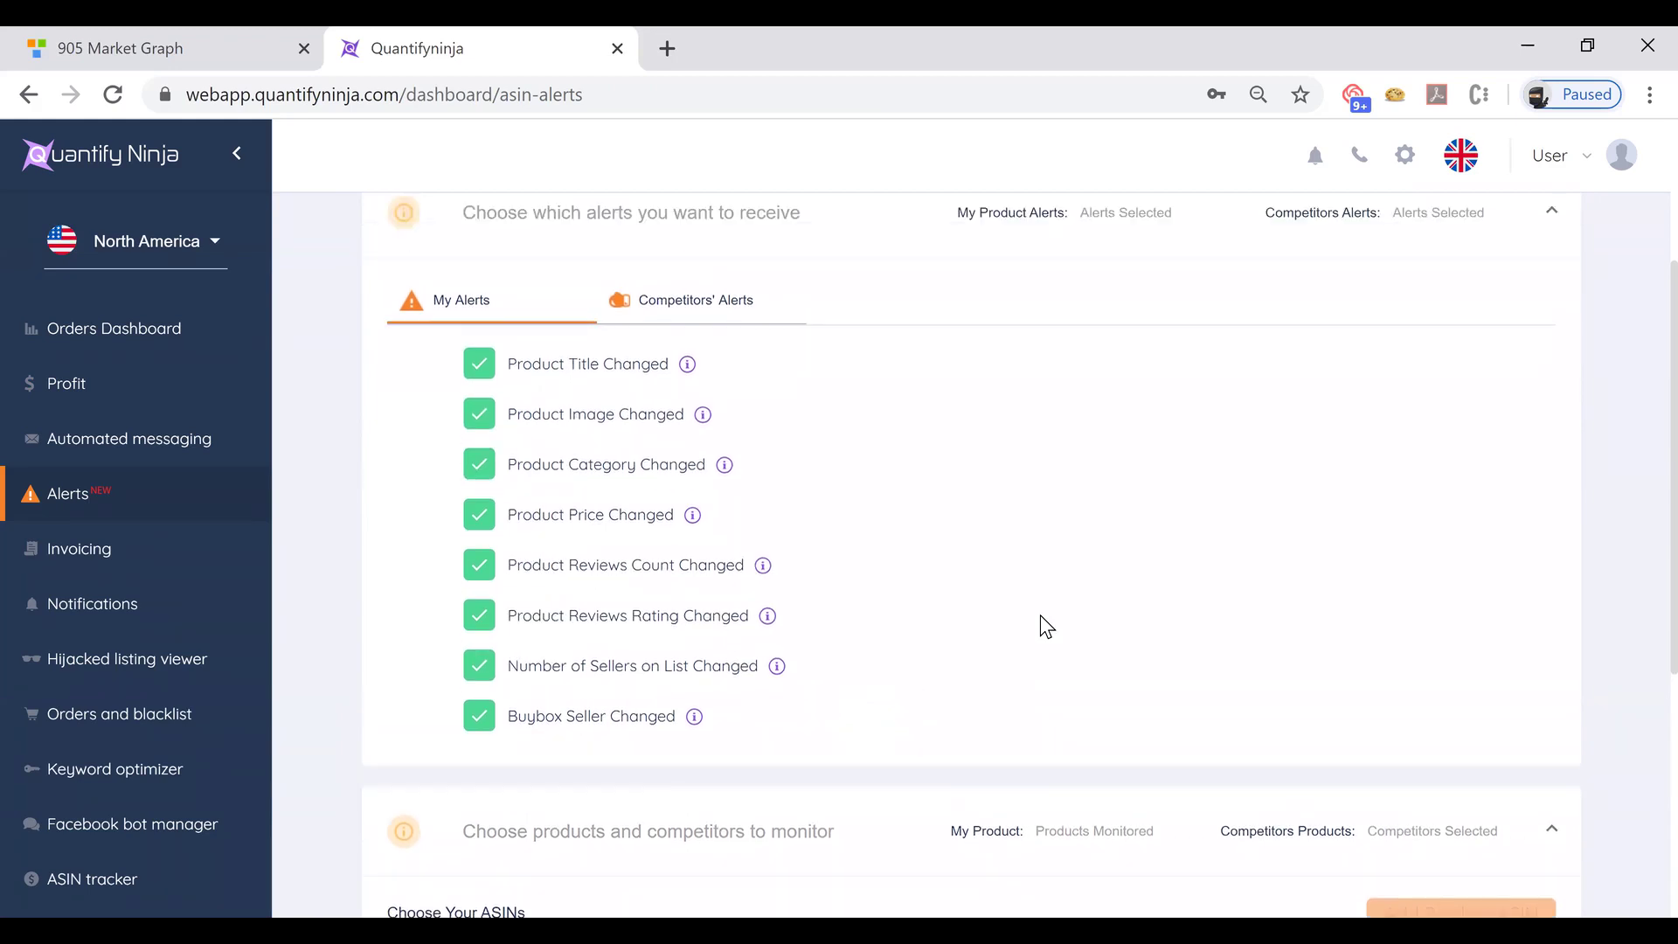
{"action": "scroll", "coordinate": [1040, 615], "scroll_direction": "up", "scroll_amount": 3}
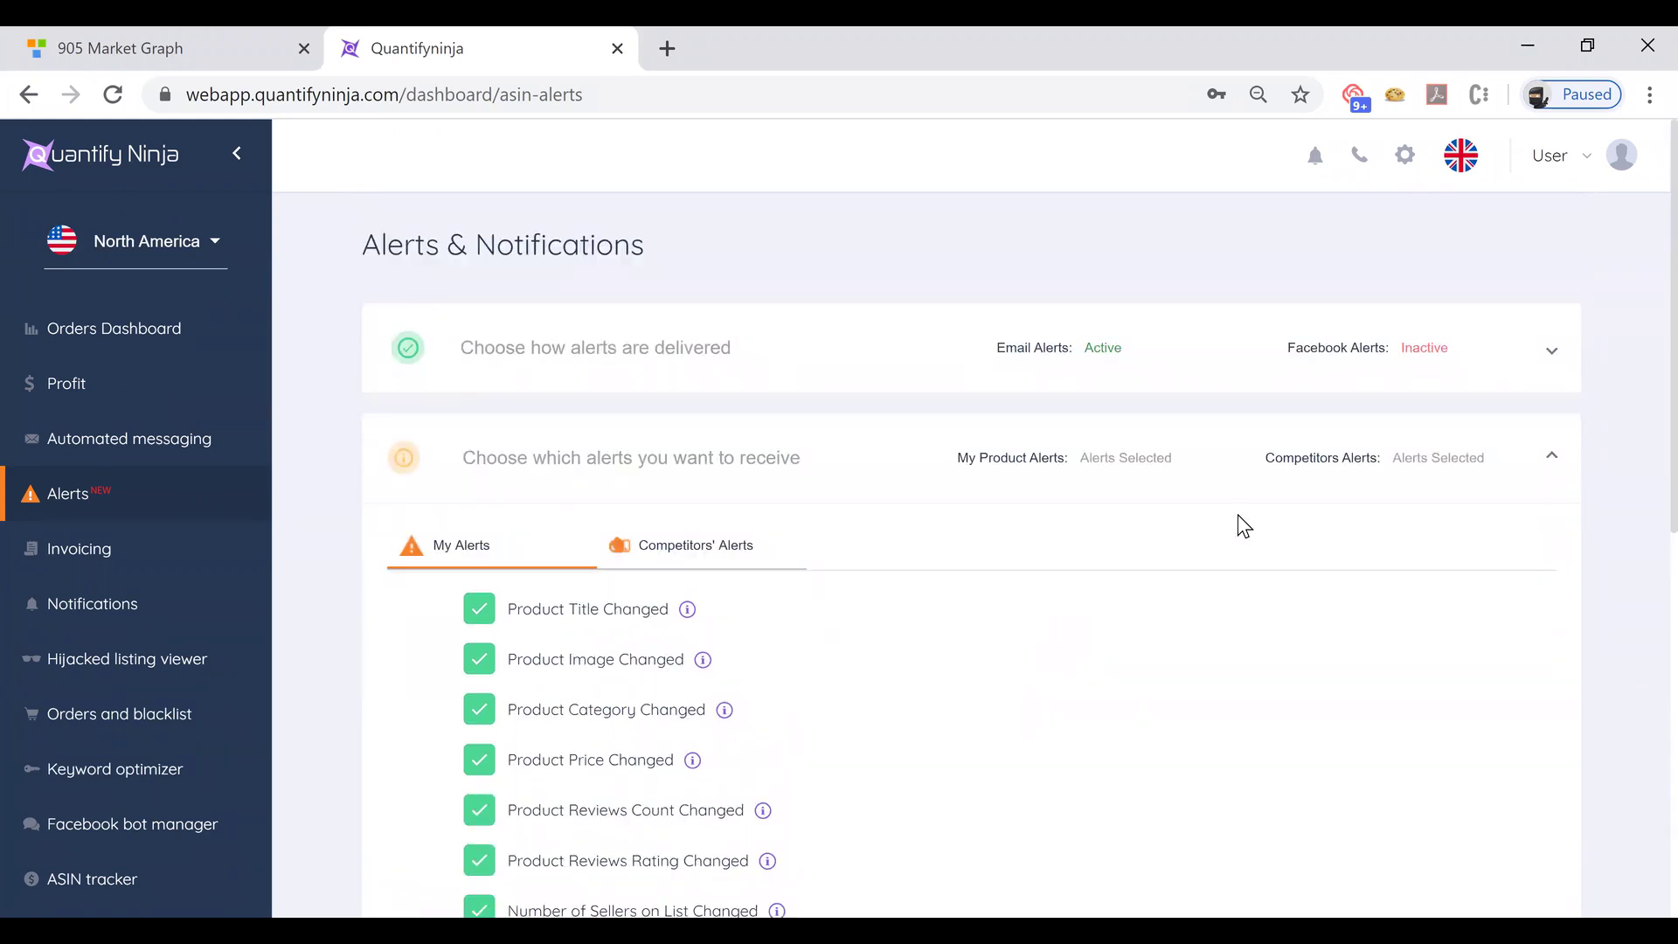
- Turn on sending alerts to Facebook messenger in the alert delivery settings
{"action": "left_click", "coordinate": [1248, 367]}
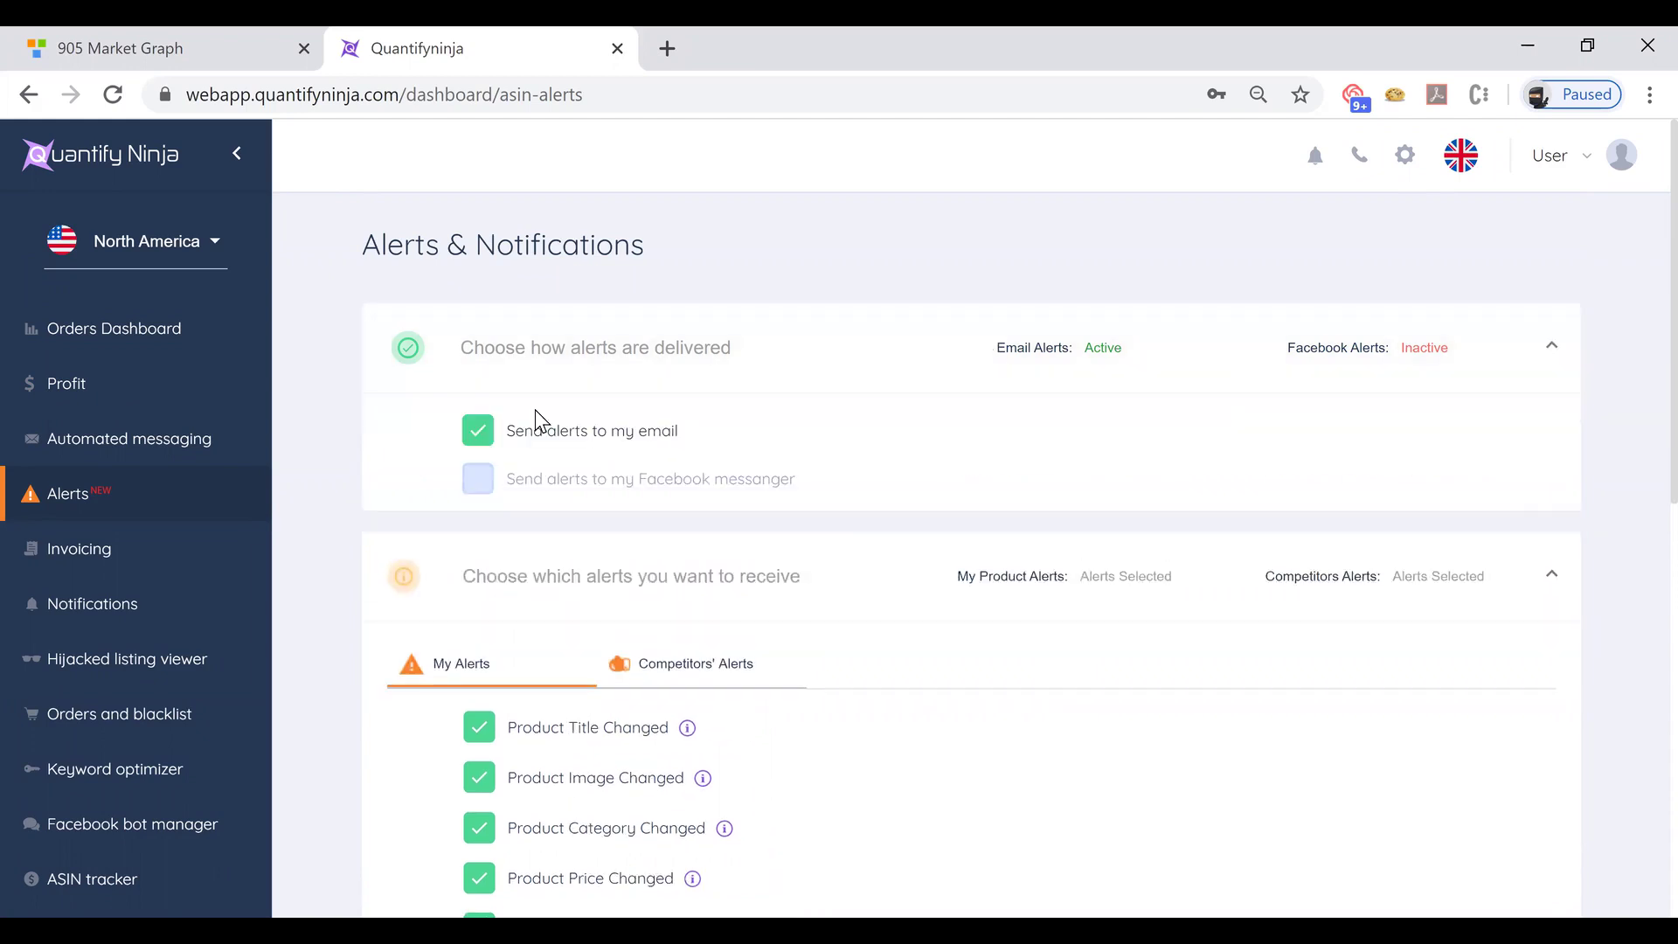
{"action": "left_click", "coordinate": [479, 479]}
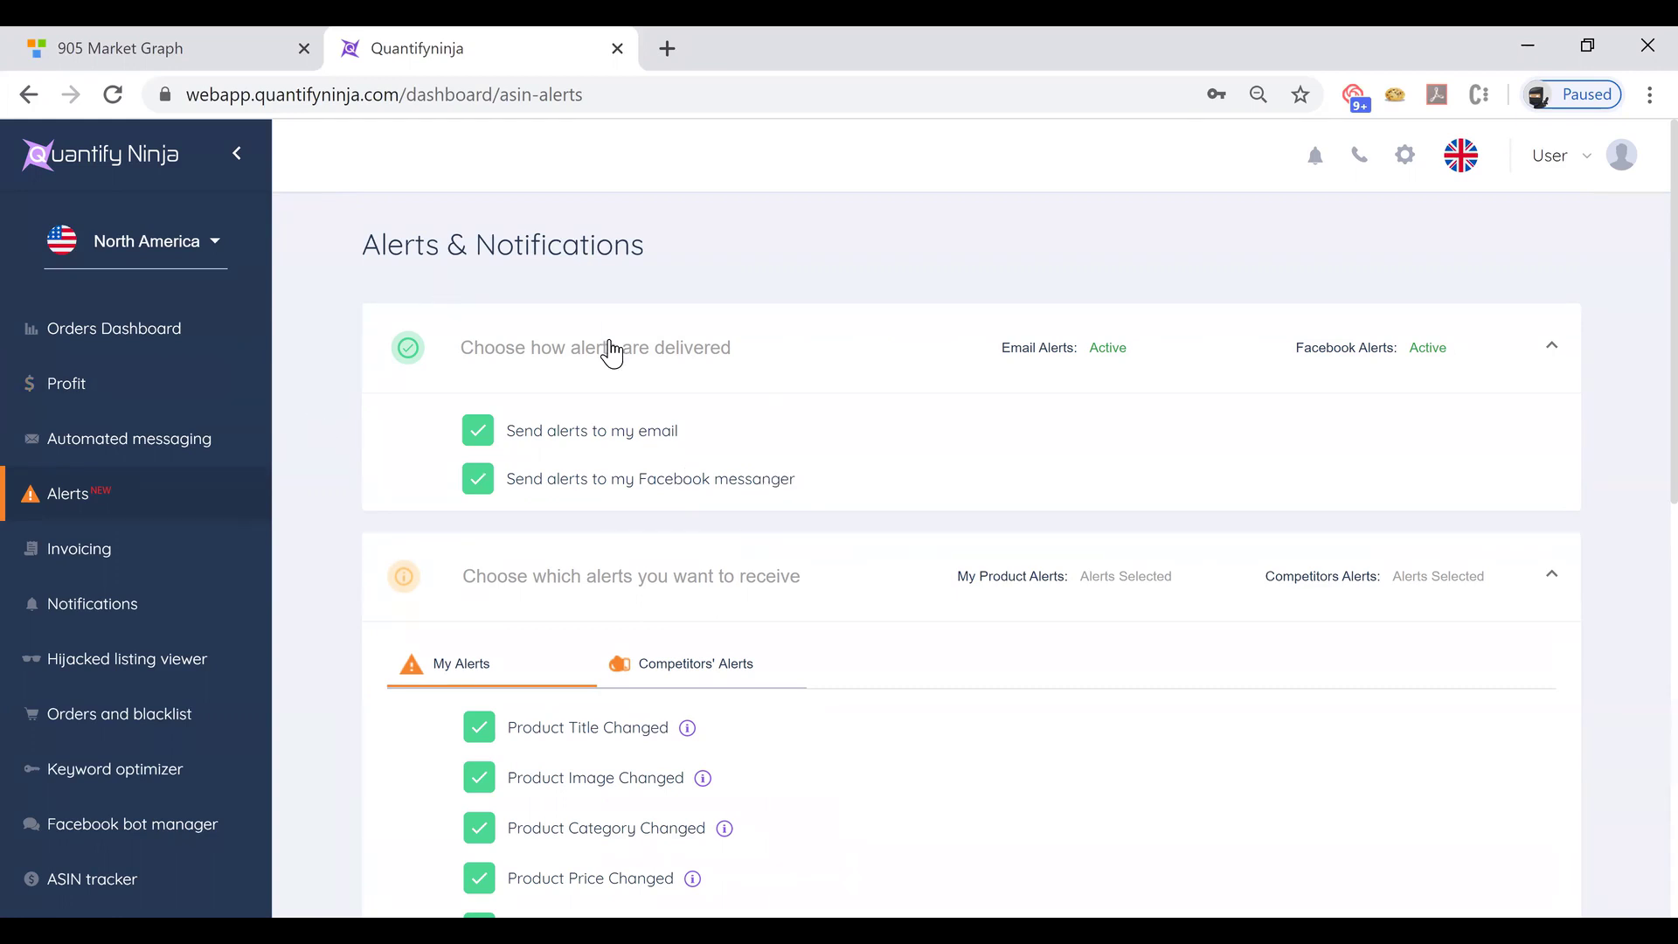
- Turn on the Facebook Sales Notification in Notification Settings
{"action": "left_click", "coordinate": [95, 606]}
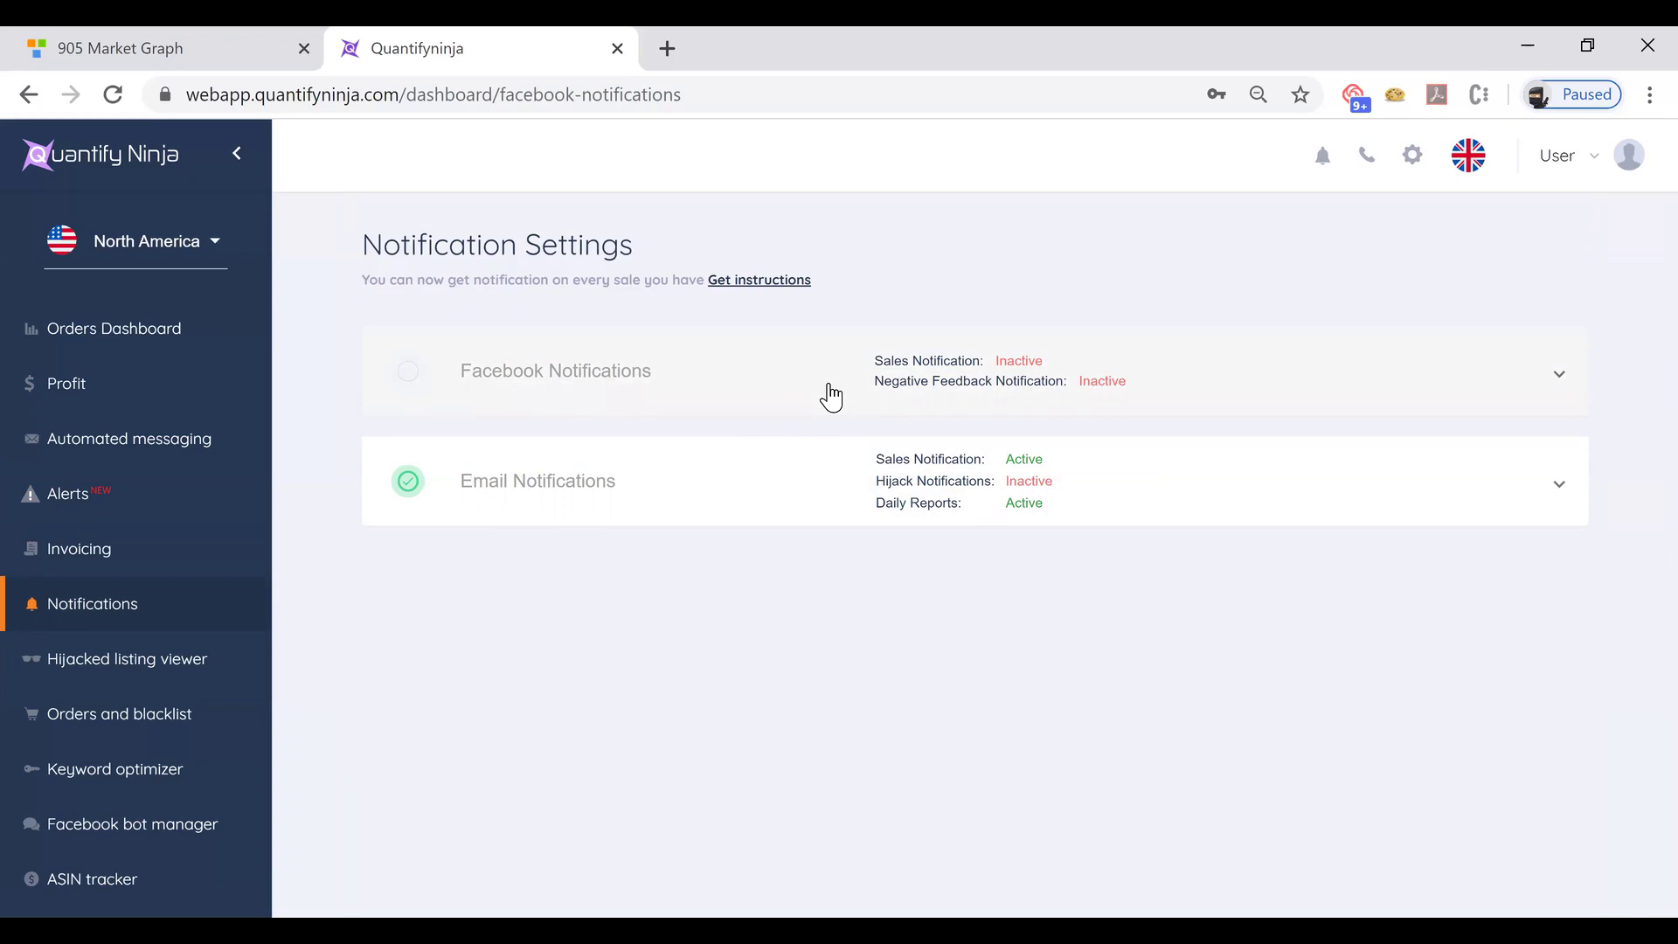
{"action": "left_click", "coordinate": [658, 399]}
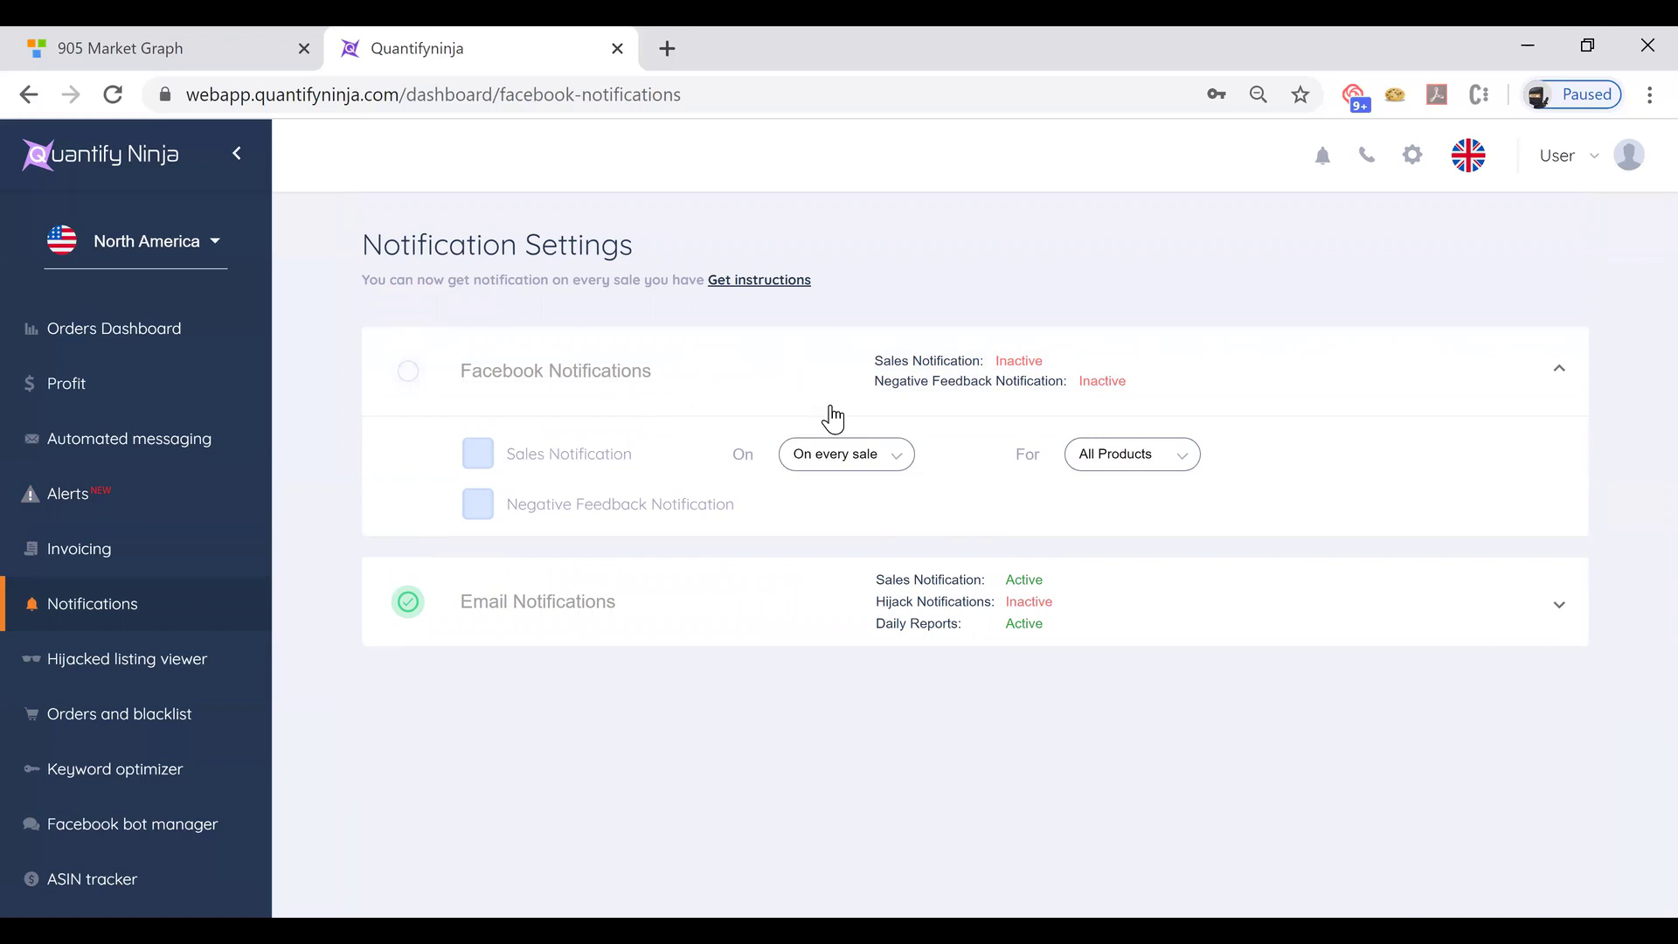
{"action": "left_click", "coordinate": [567, 456]}
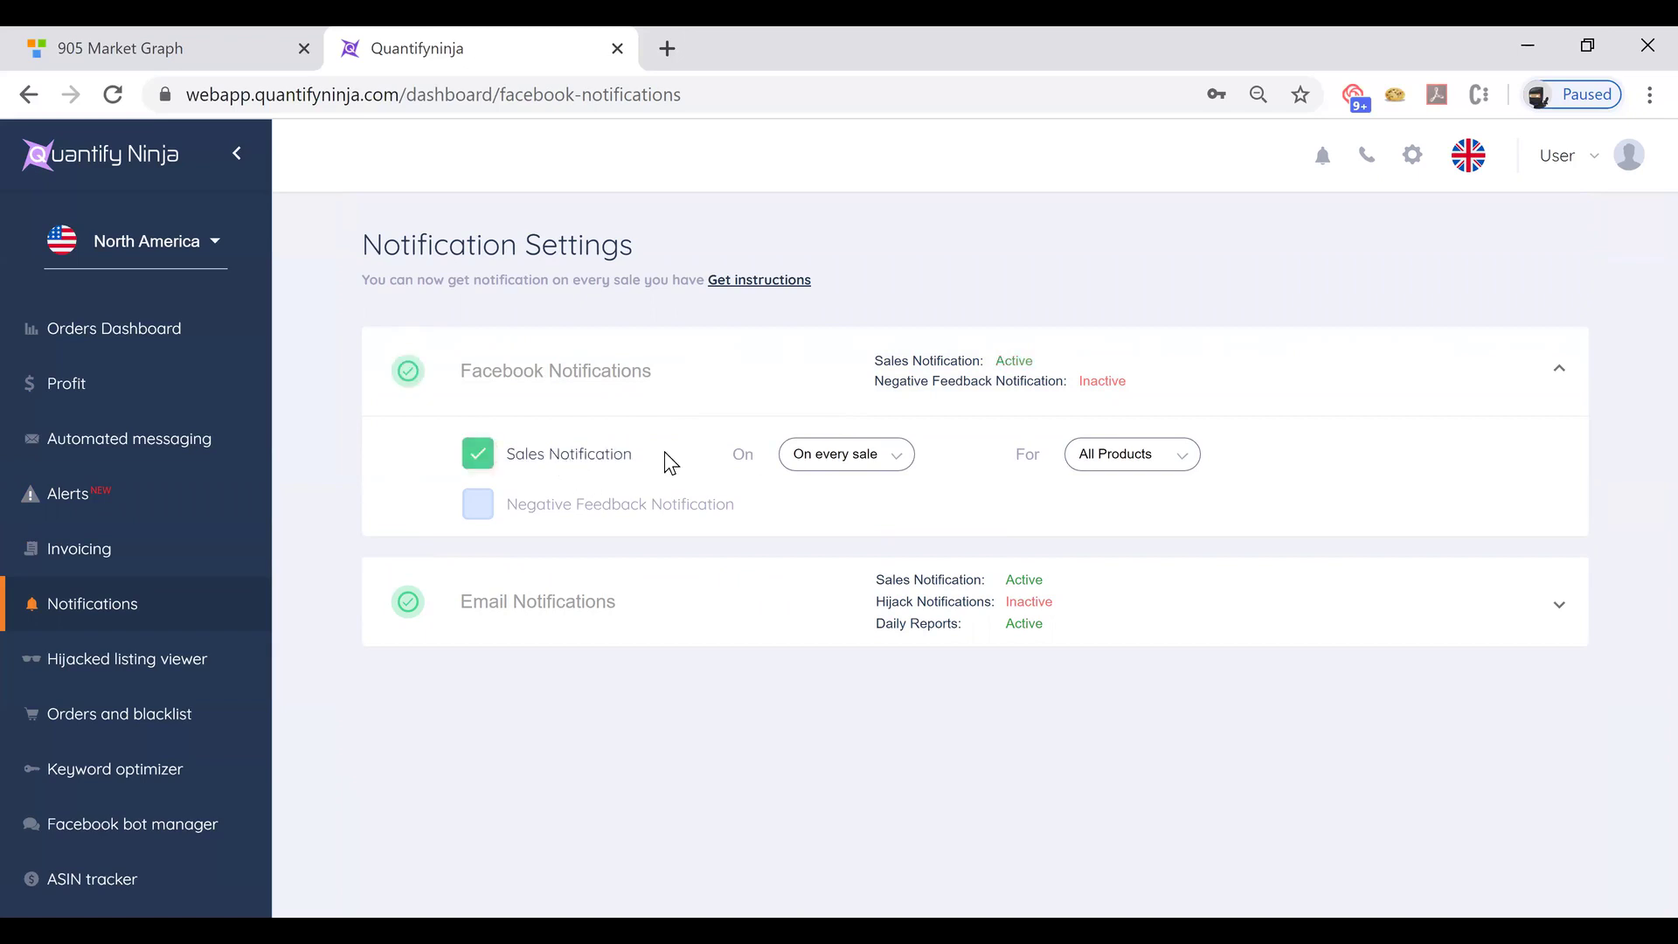
- Review the sales notification's frequency choices and the available Email Notifications options
{"action": "left_click", "coordinate": [886, 470]}
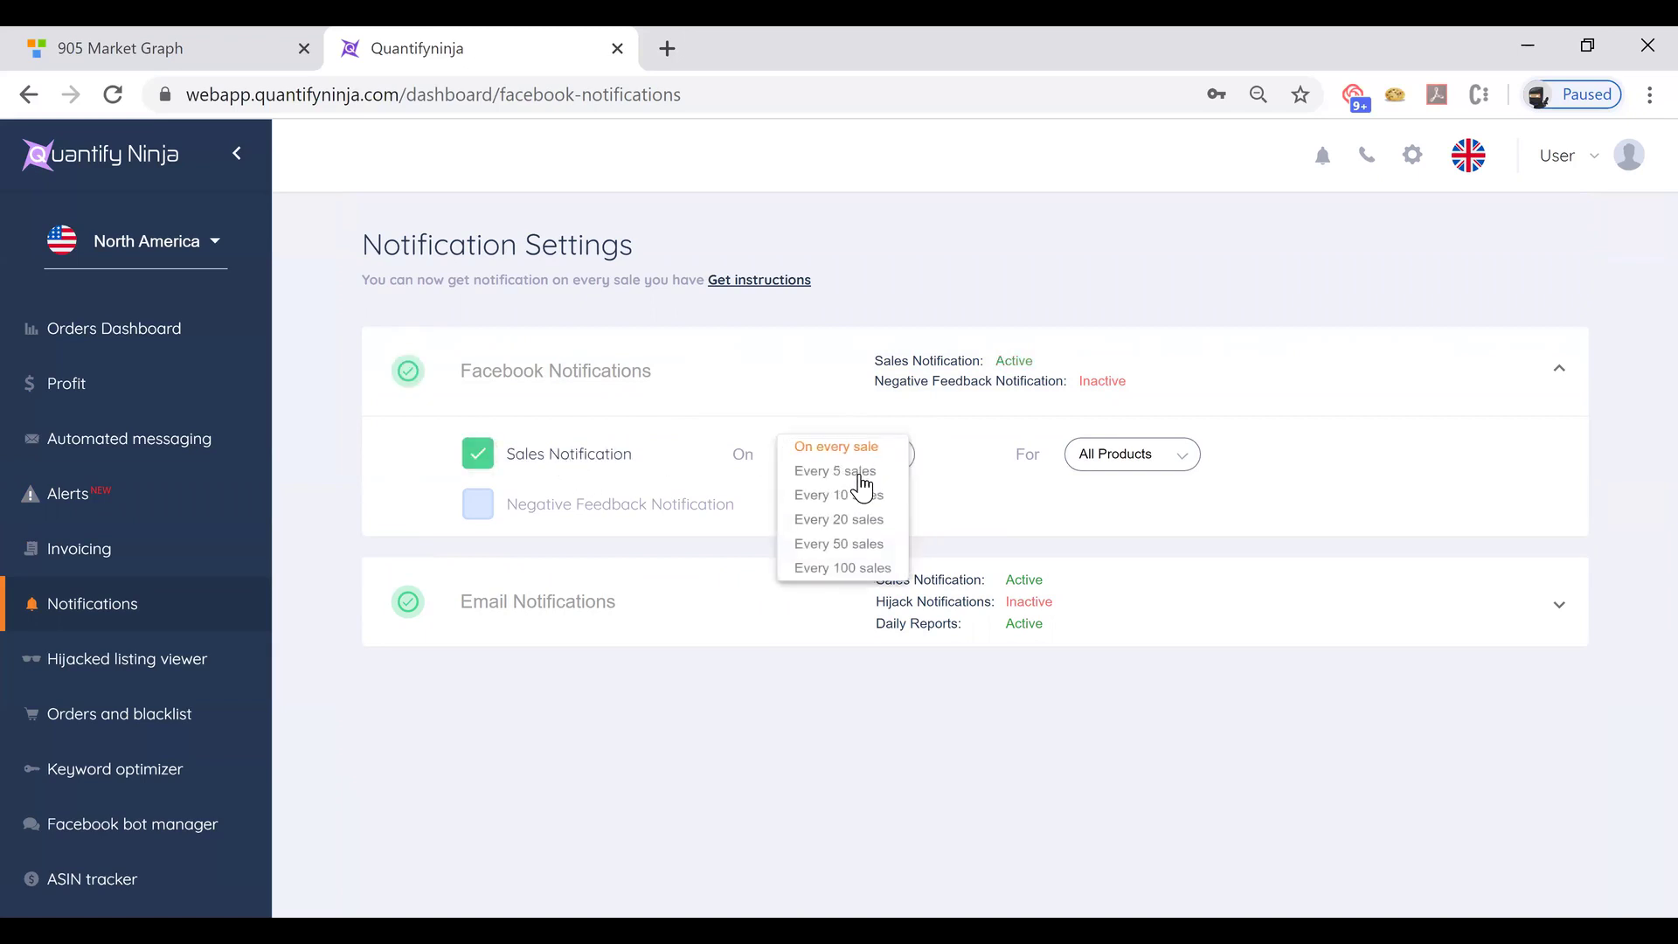
{"action": "left_click", "coordinate": [838, 522]}
{"action": "left_click", "coordinate": [1111, 503]}
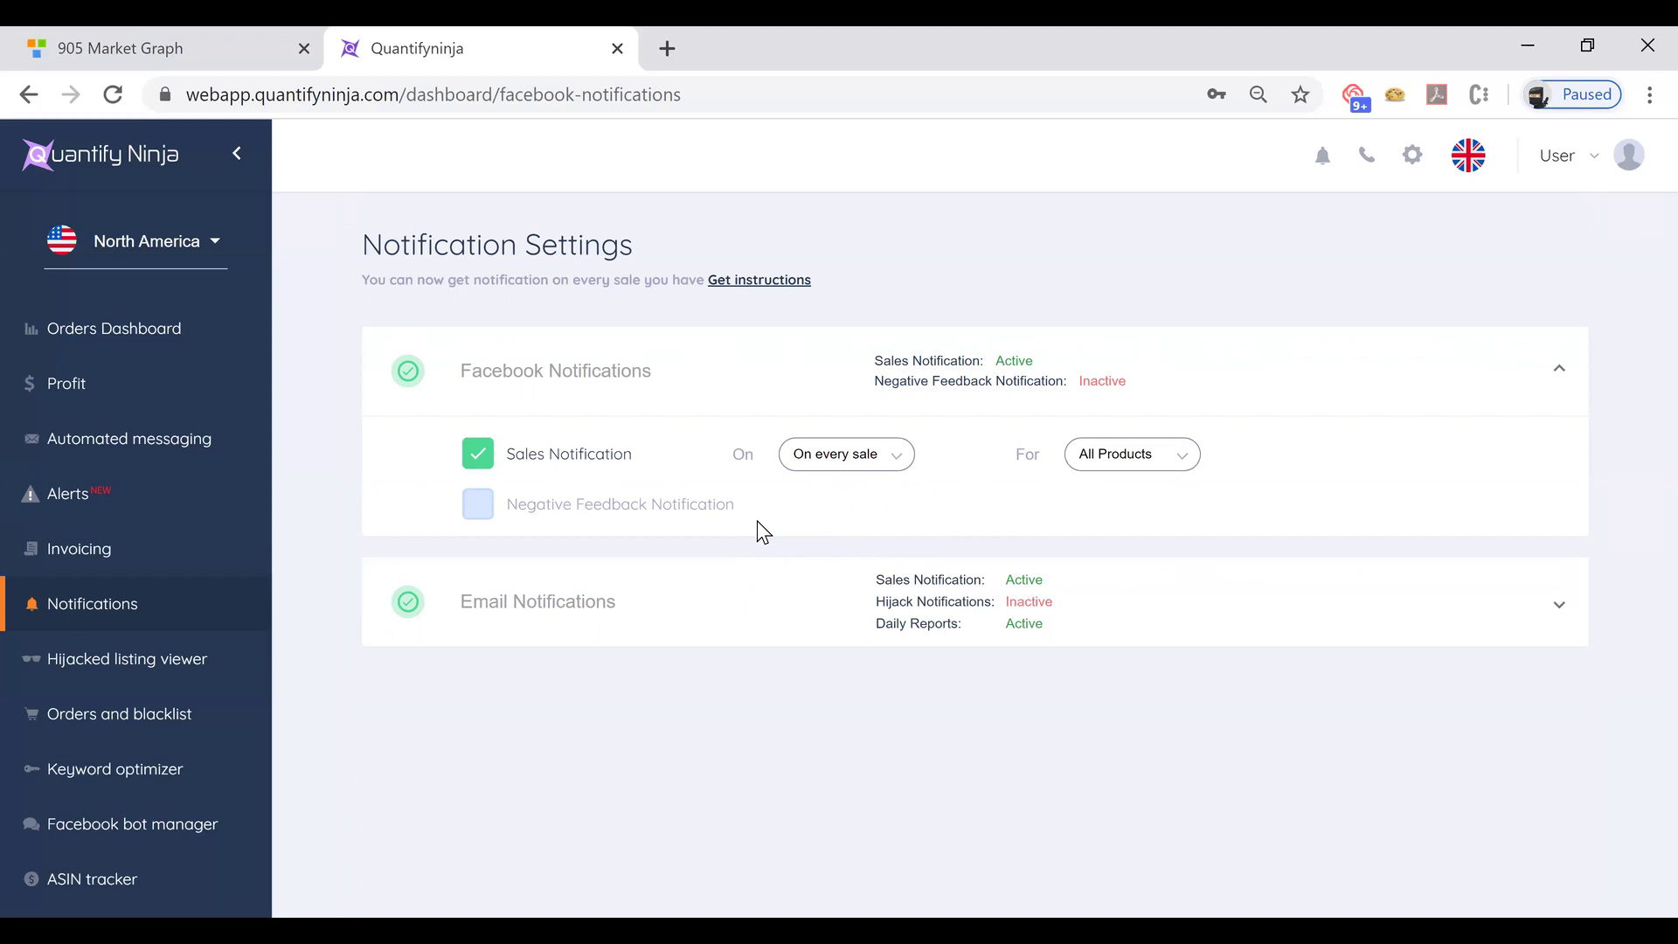
{"action": "left_click", "coordinate": [543, 599]}
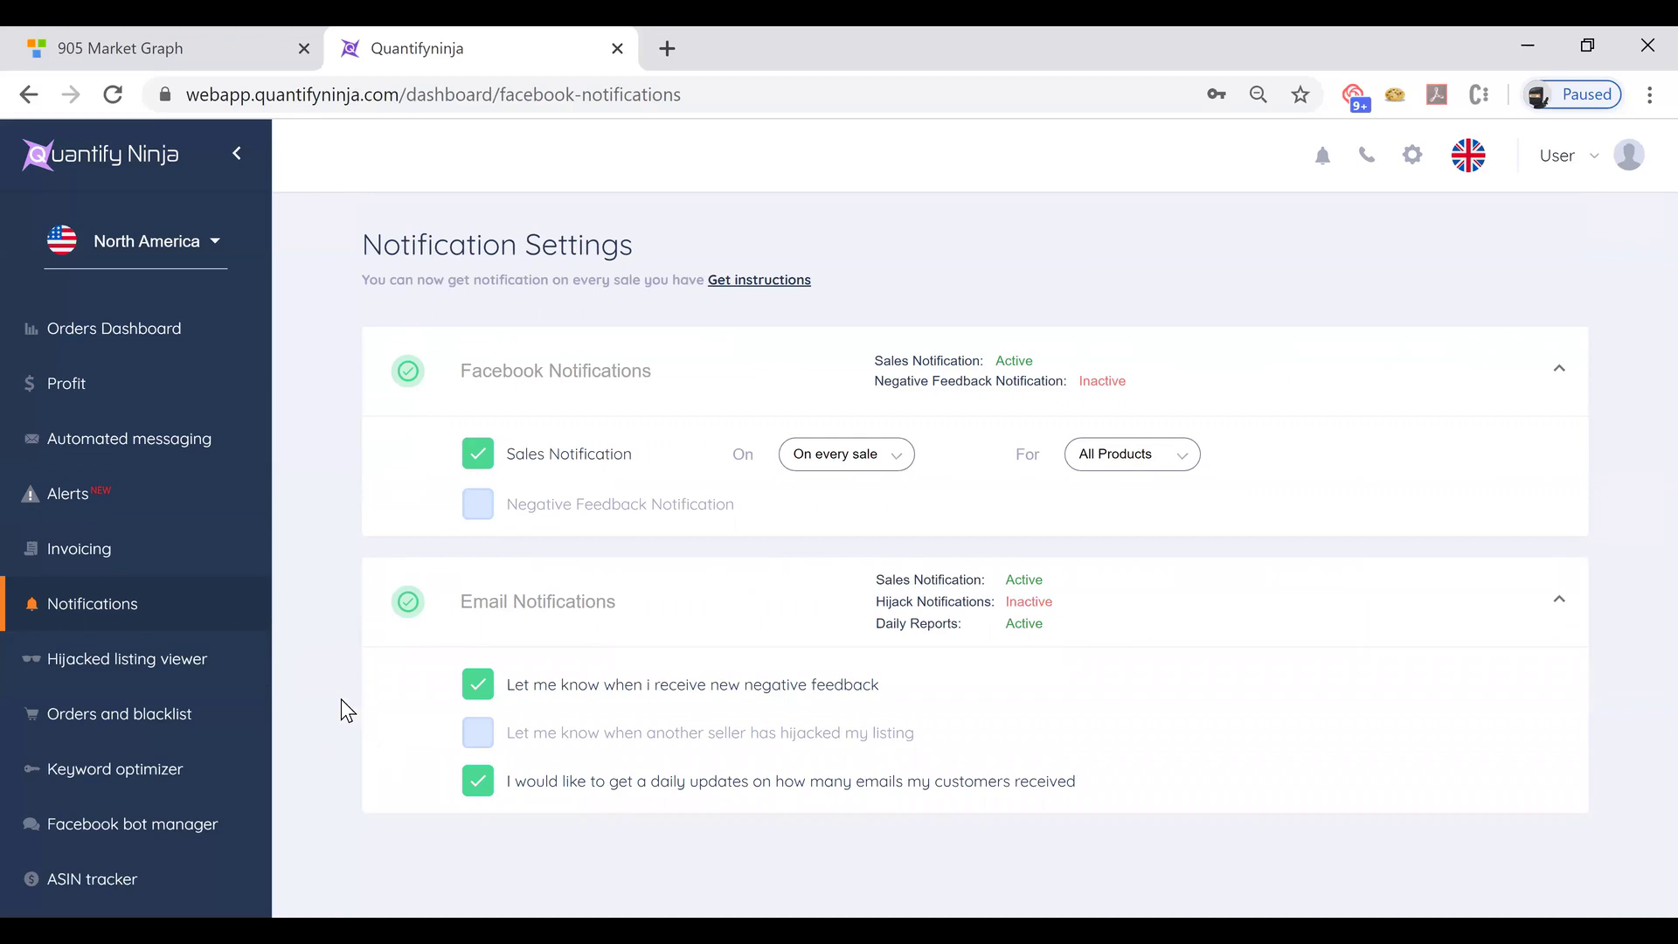
- Switch the account region to Europe and open its buyer invoicing page
{"action": "left_click", "coordinate": [98, 568]}
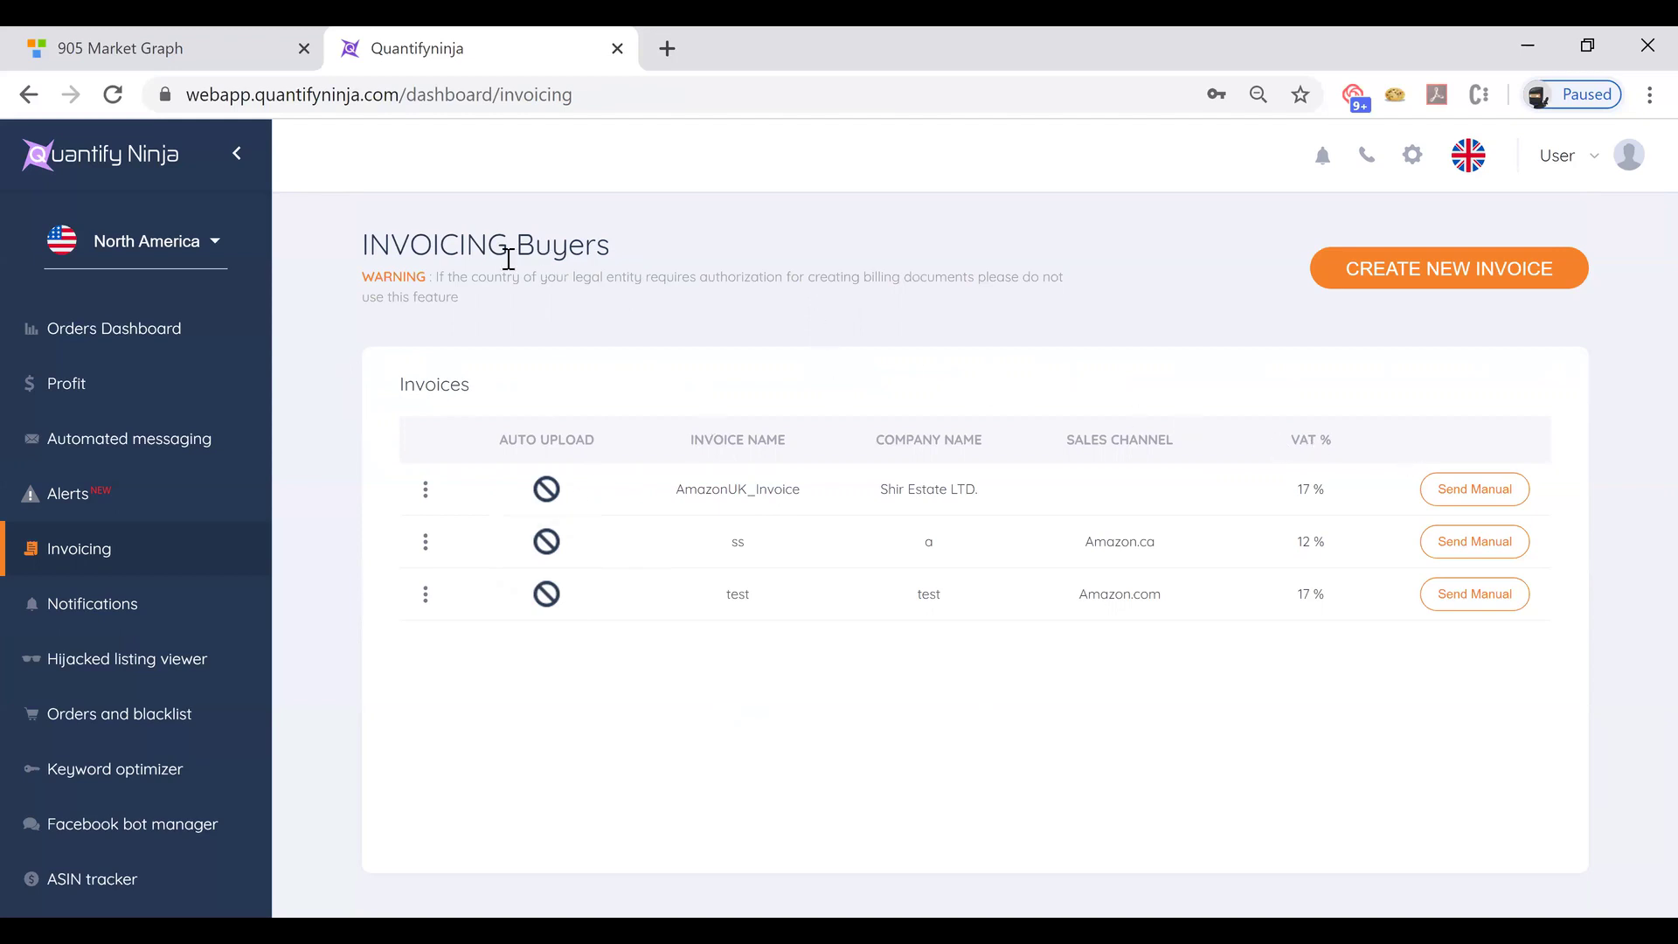
{"action": "left_click", "coordinate": [193, 251]}
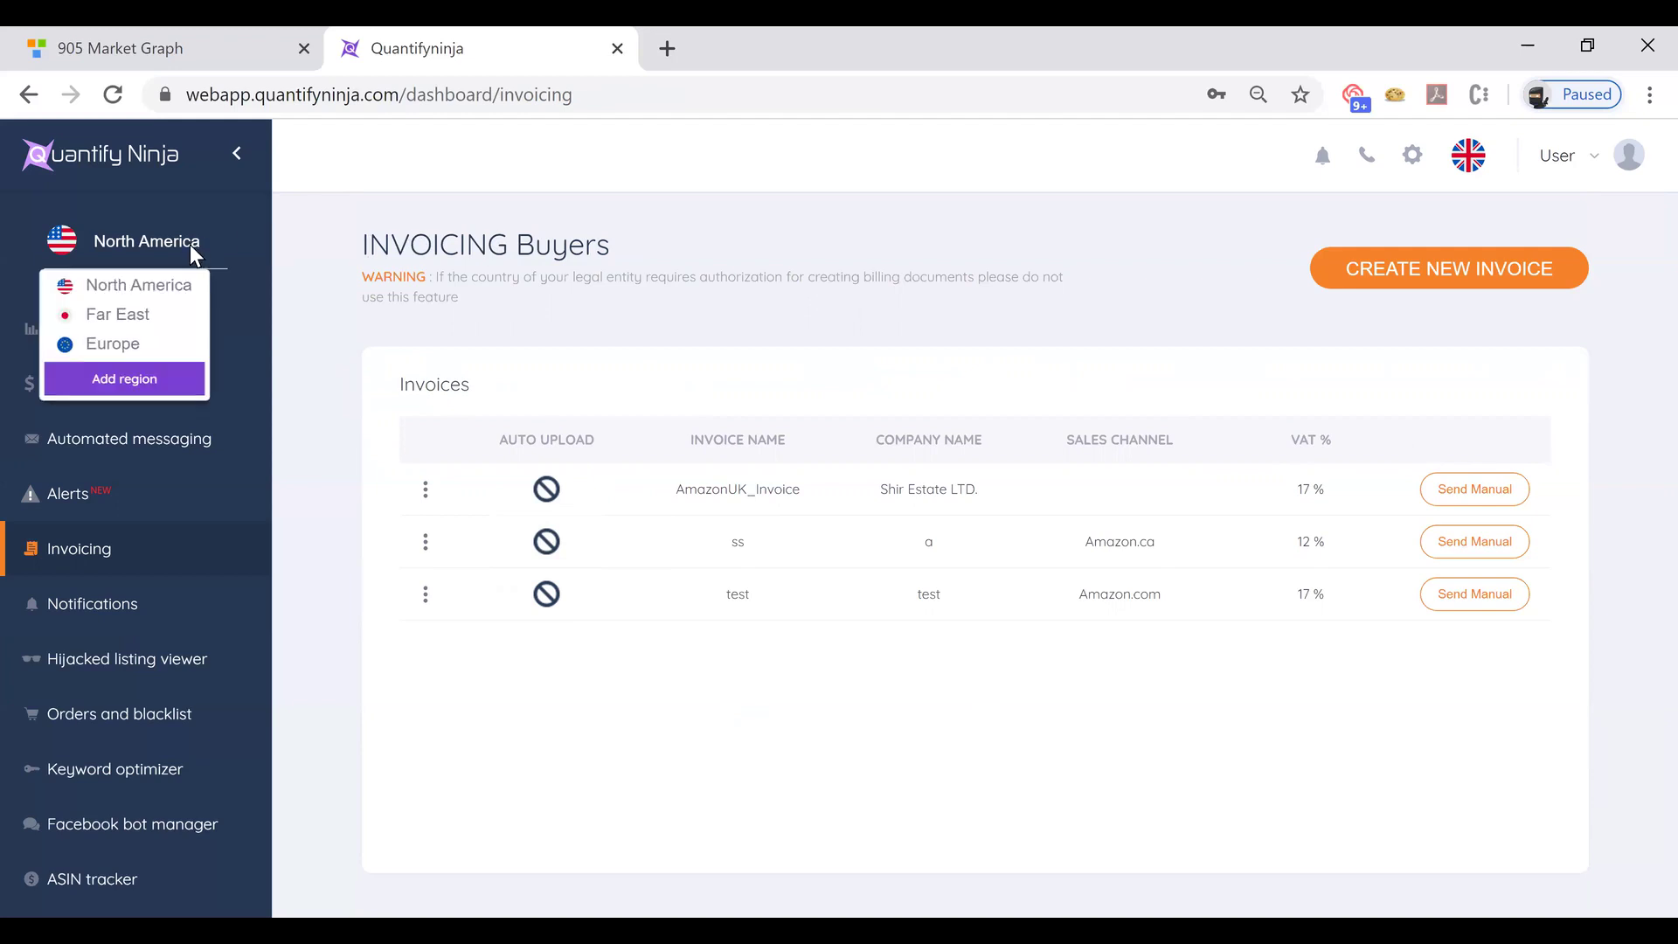
{"action": "left_click", "coordinate": [123, 344]}
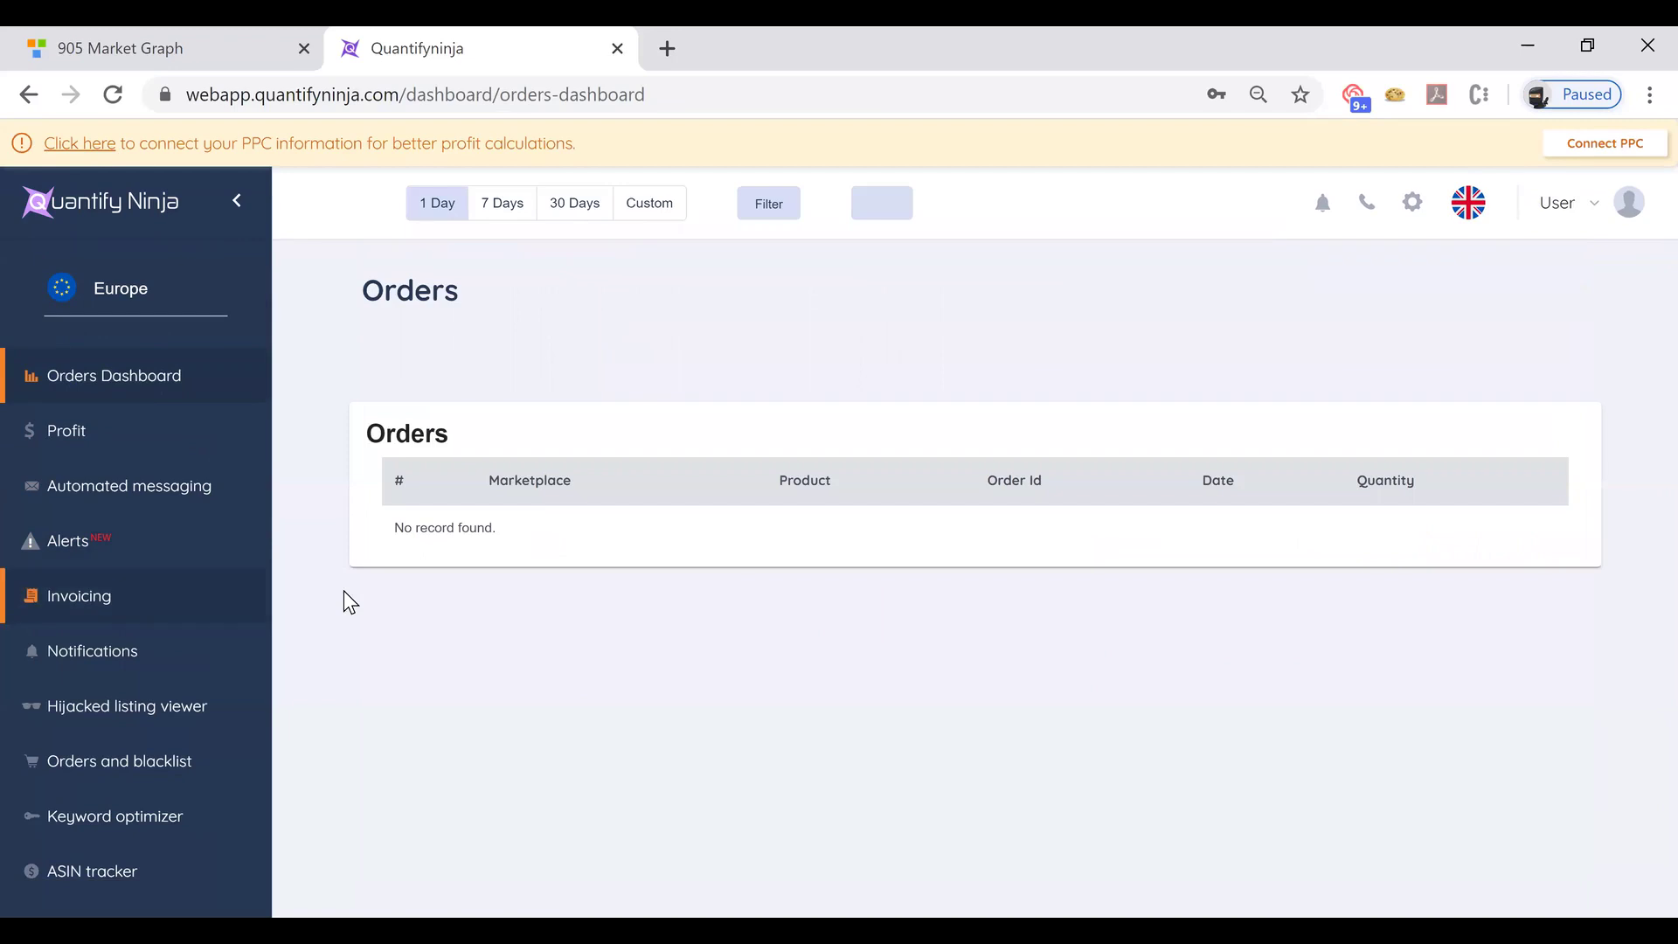
{"action": "left_click", "coordinate": [80, 609]}
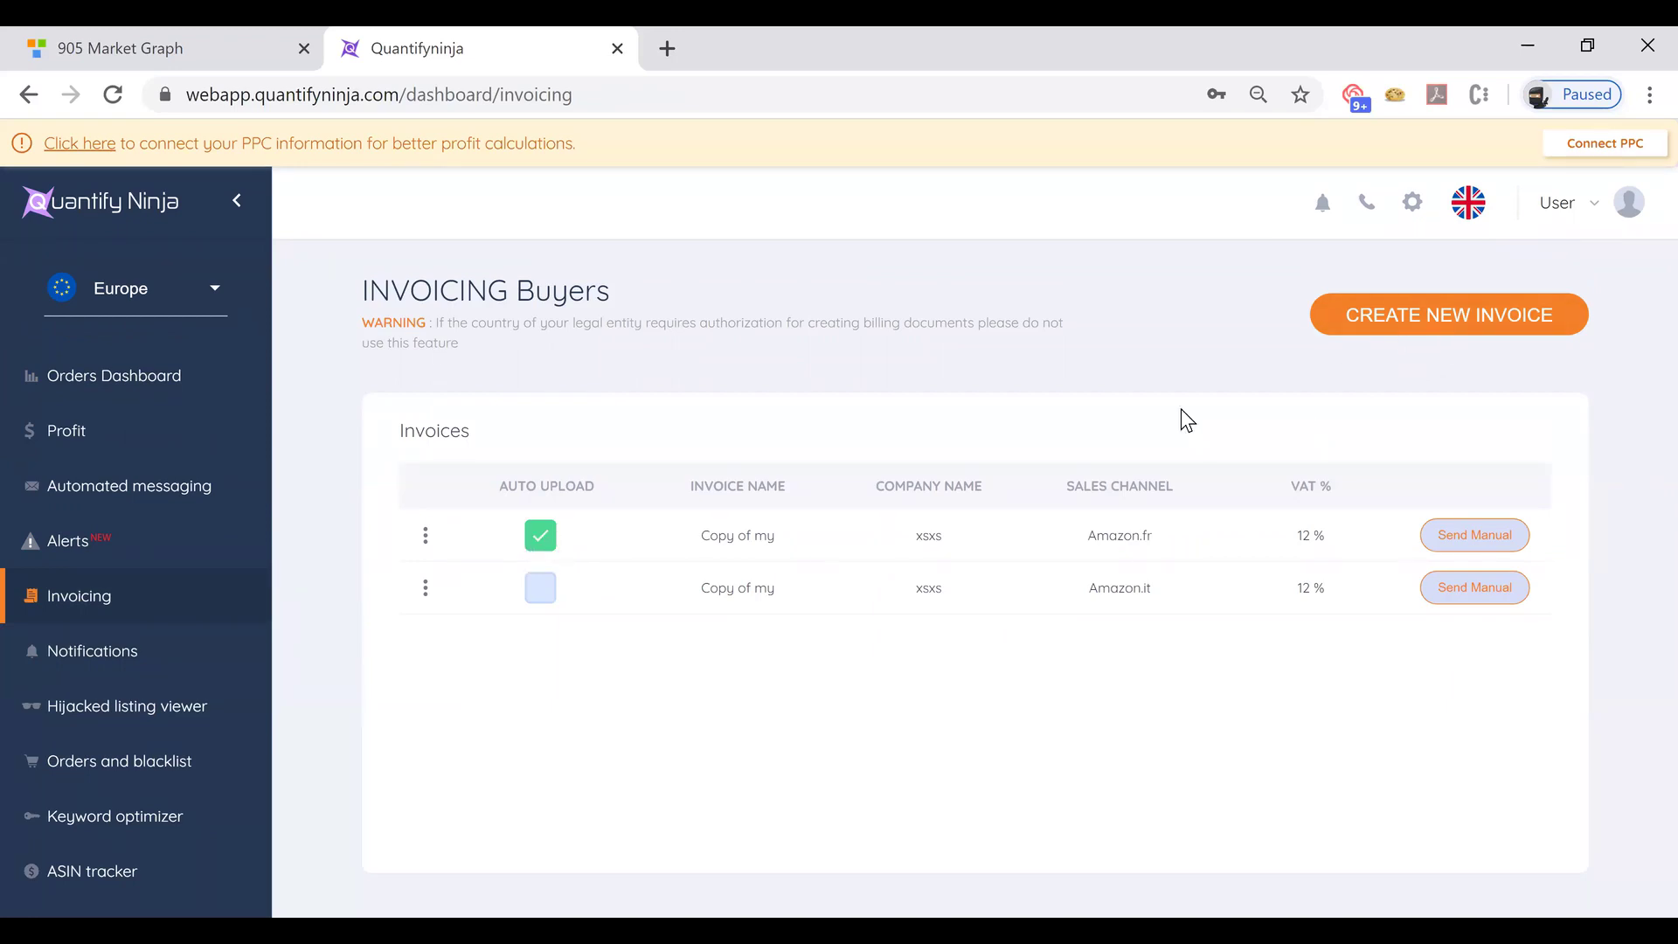
- Look through the new invoice form's company details, product table, notes and totals, and cancel without saving
{"action": "left_click", "coordinate": [1486, 314]}
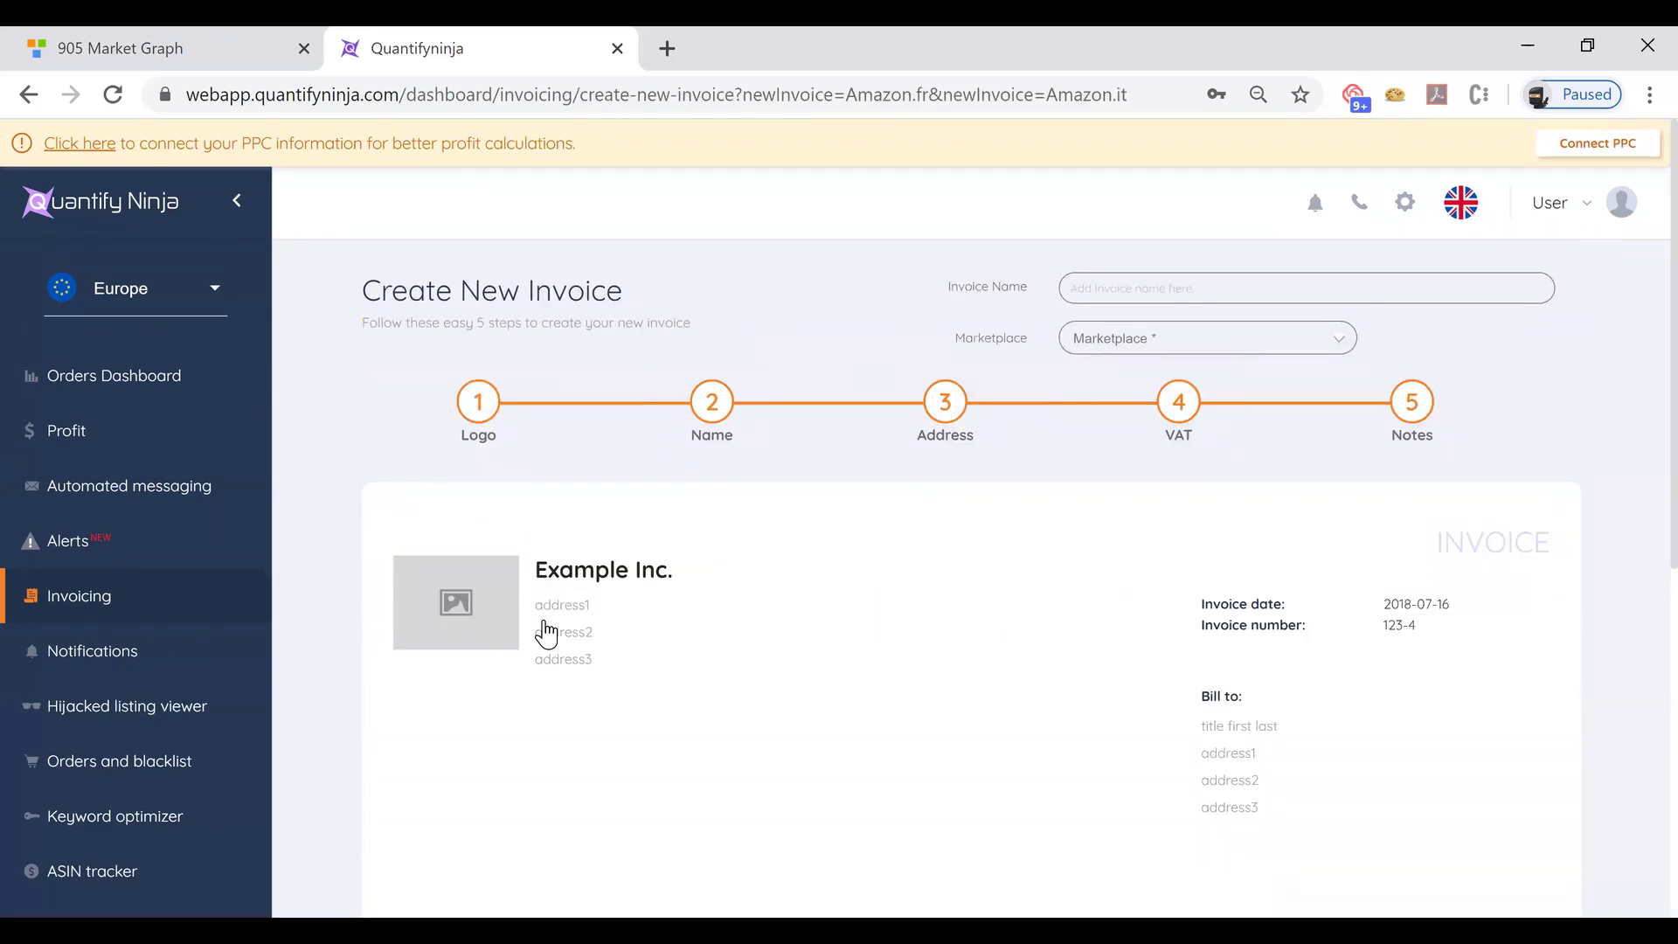
{"action": "scroll", "coordinate": [1375, 673], "scroll_direction": "down", "scroll_amount": 5}
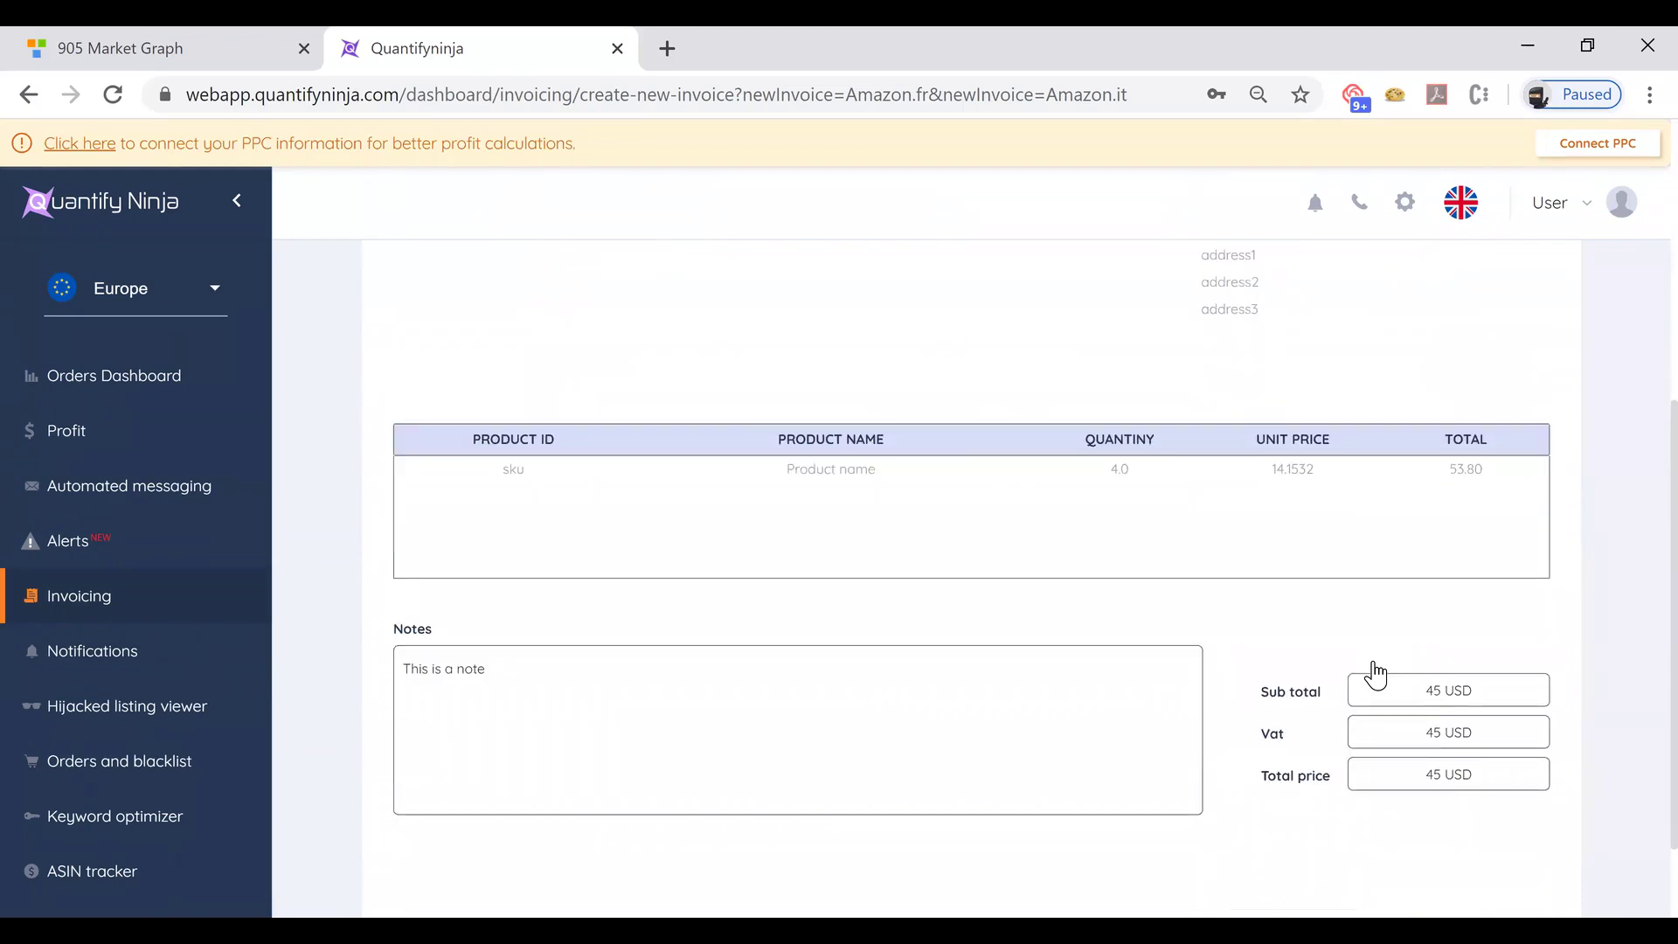
{"action": "scroll", "coordinate": [1374, 673], "scroll_direction": "up", "scroll_amount": 2}
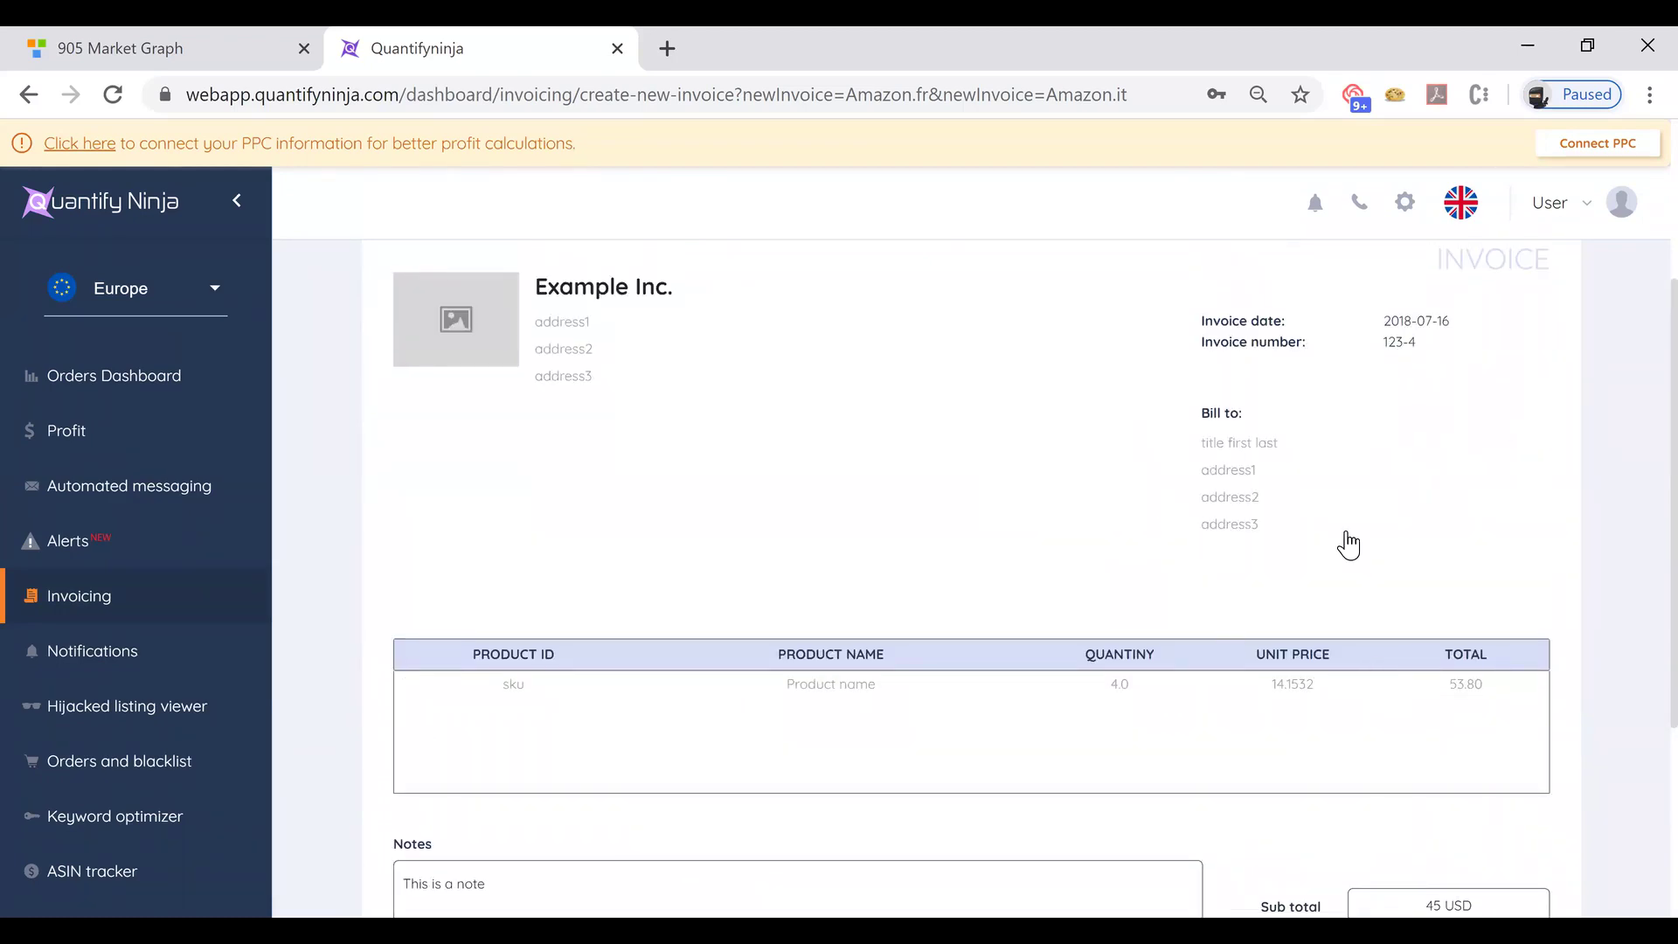
{"action": "scroll", "coordinate": [1349, 544], "scroll_direction": "down", "scroll_amount": 3}
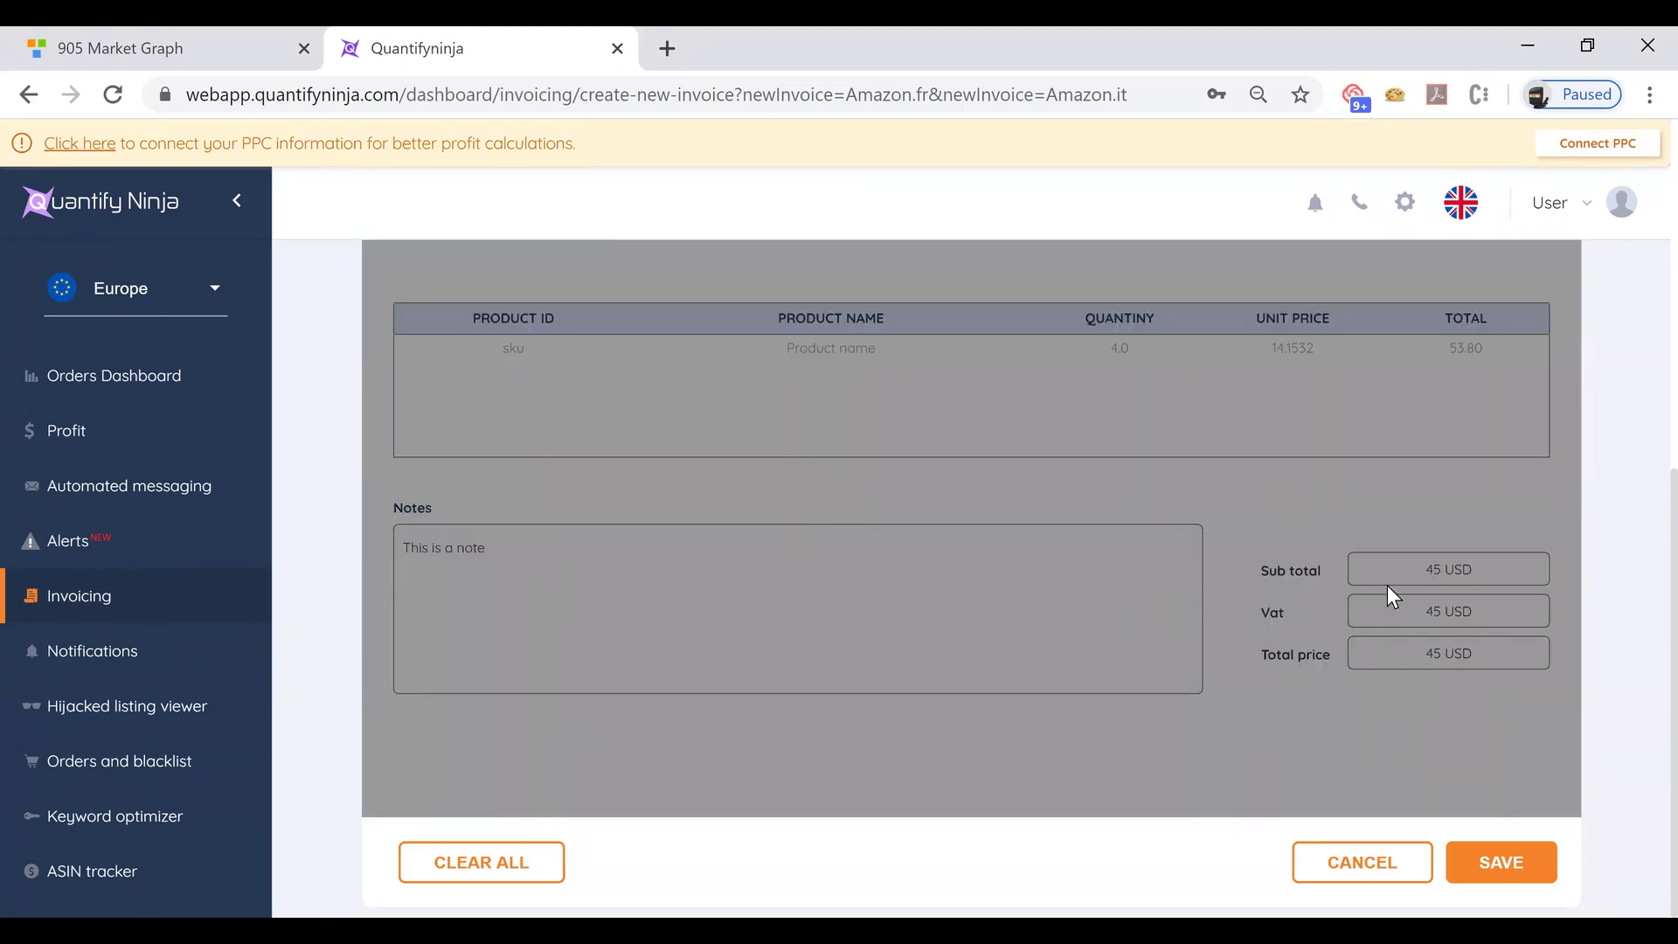
{"action": "left_click", "coordinate": [1360, 862]}
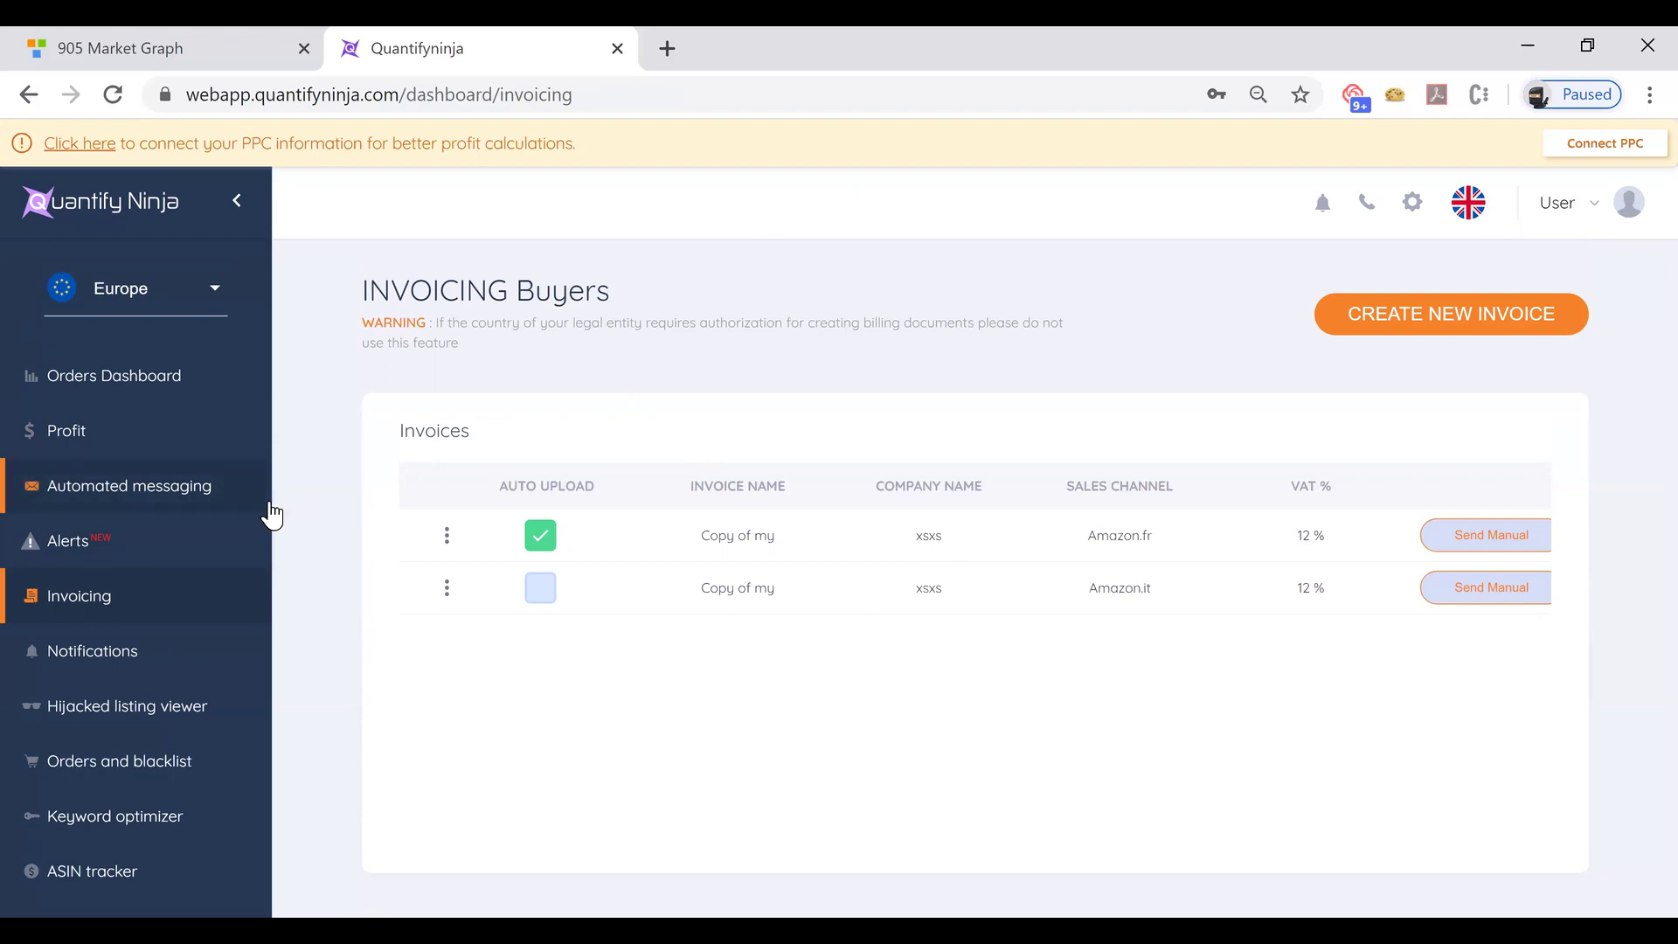
- Open the FBA templates under automated messaging and bring up the first default-refund-template for editing
{"action": "left_click", "coordinate": [217, 505]}
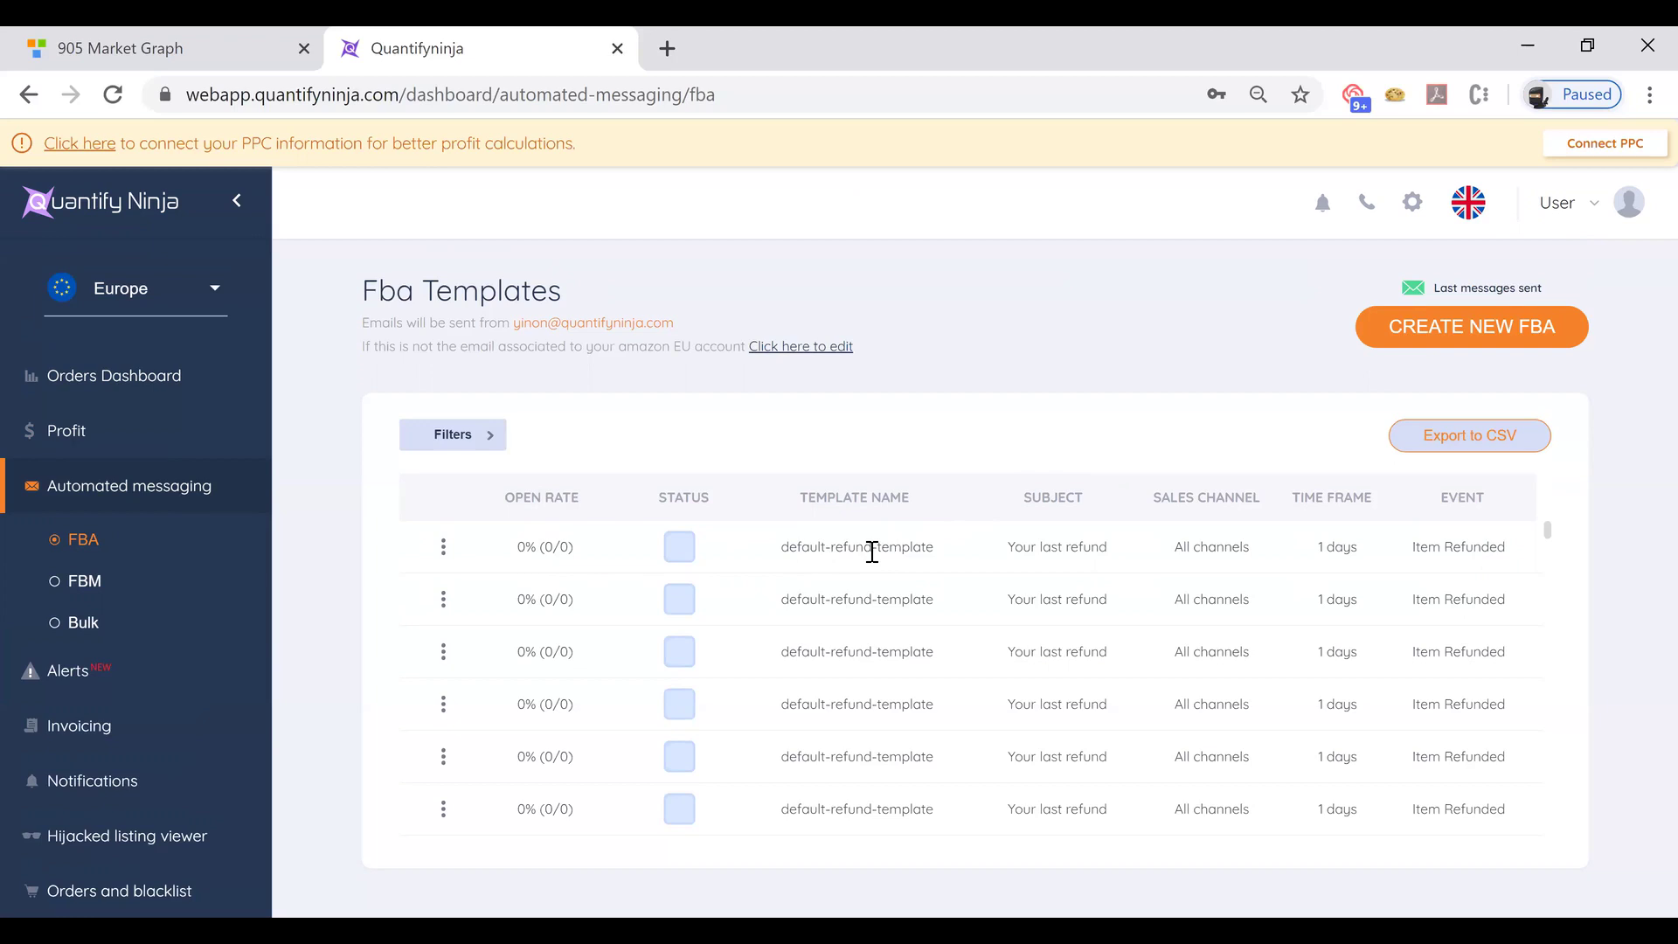
{"action": "scroll", "coordinate": [808, 693], "scroll_direction": "down", "scroll_amount": 1}
{"action": "scroll", "coordinate": [806, 691], "scroll_direction": "up", "scroll_amount": 1}
{"action": "left_click", "coordinate": [880, 549]}
{"action": "scroll", "coordinate": [673, 542], "scroll_direction": "down", "scroll_amount": 1}
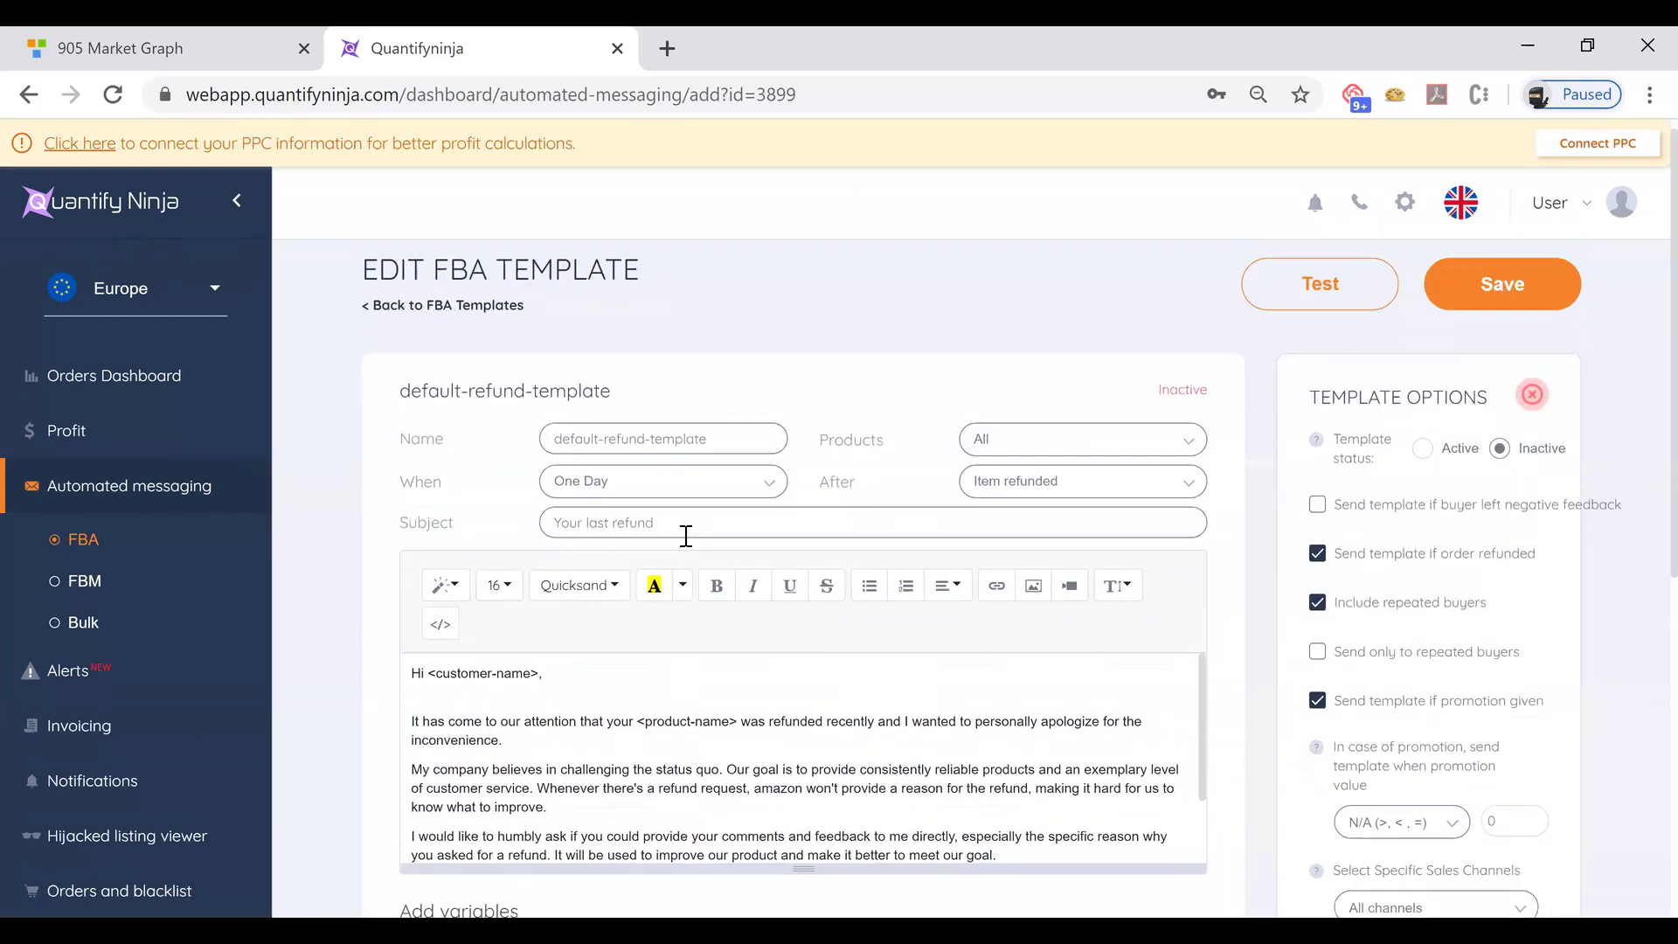
- Examine the full list of variables that can be added to the template message, and close it without adding any
{"action": "scroll", "coordinate": [654, 549], "scroll_direction": "down", "scroll_amount": 1}
{"action": "left_click", "coordinate": [653, 549]}
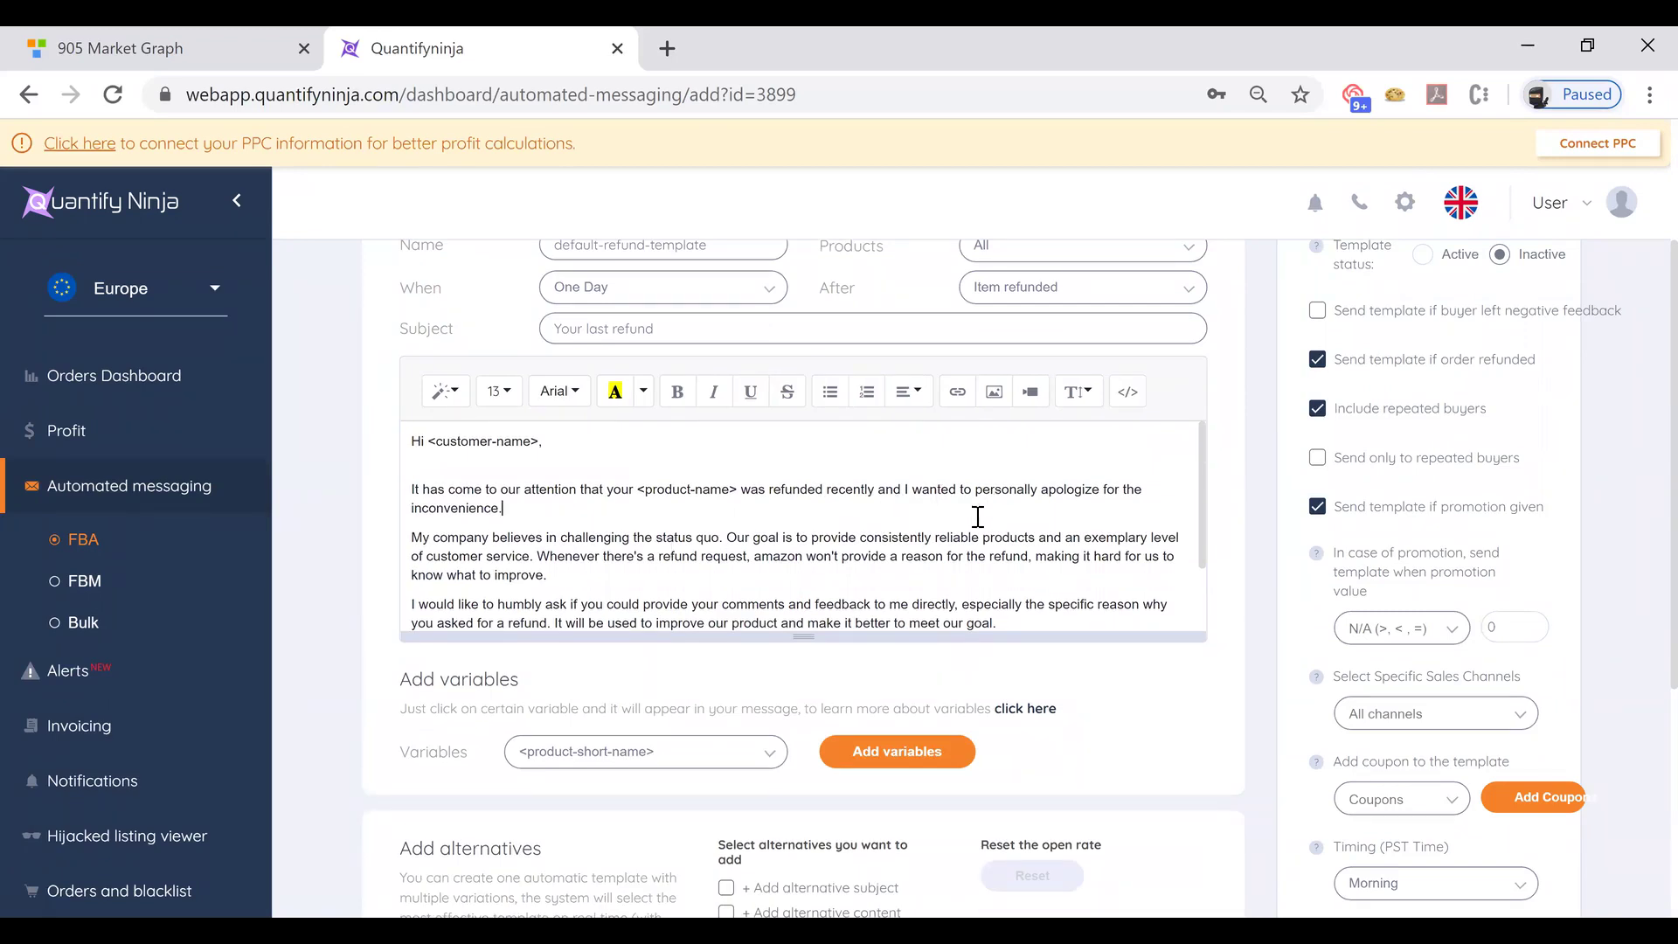
{"action": "left_click", "coordinate": [698, 768]}
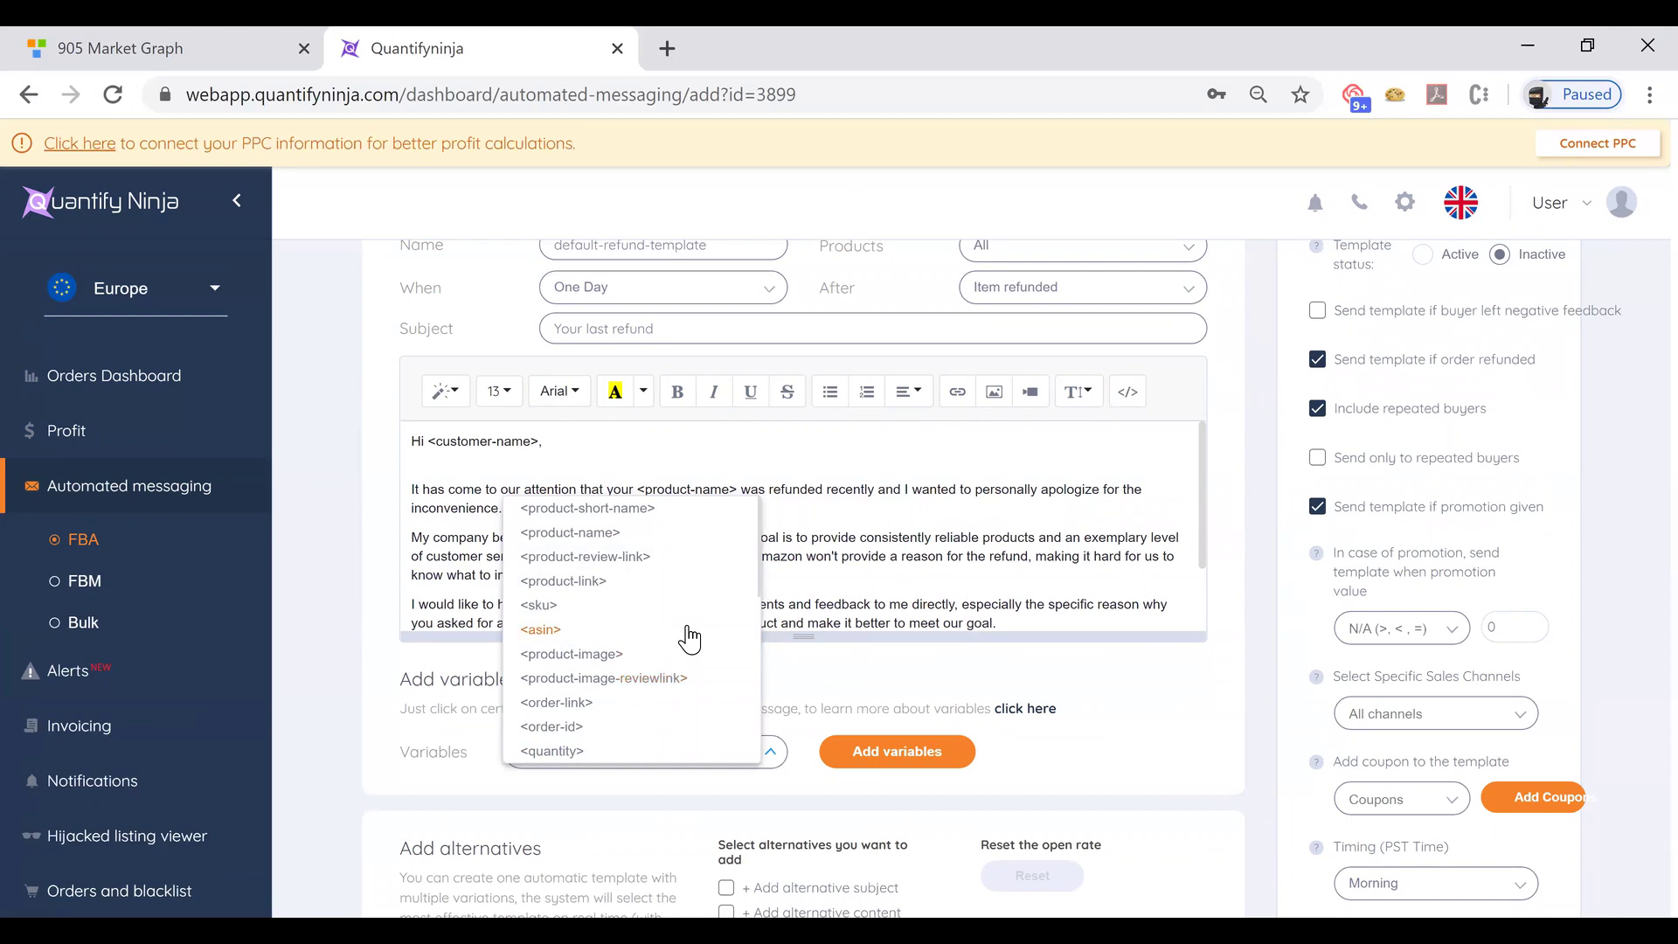
{"action": "scroll", "coordinate": [690, 639], "scroll_direction": "down", "scroll_amount": 1}
{"action": "scroll", "coordinate": [690, 640], "scroll_direction": "down", "scroll_amount": 5}
{"action": "scroll", "coordinate": [690, 639], "scroll_direction": "up", "scroll_amount": 3}
{"action": "scroll", "coordinate": [686, 634], "scroll_direction": "up", "scroll_amount": 4}
{"action": "left_click", "coordinate": [700, 783]}
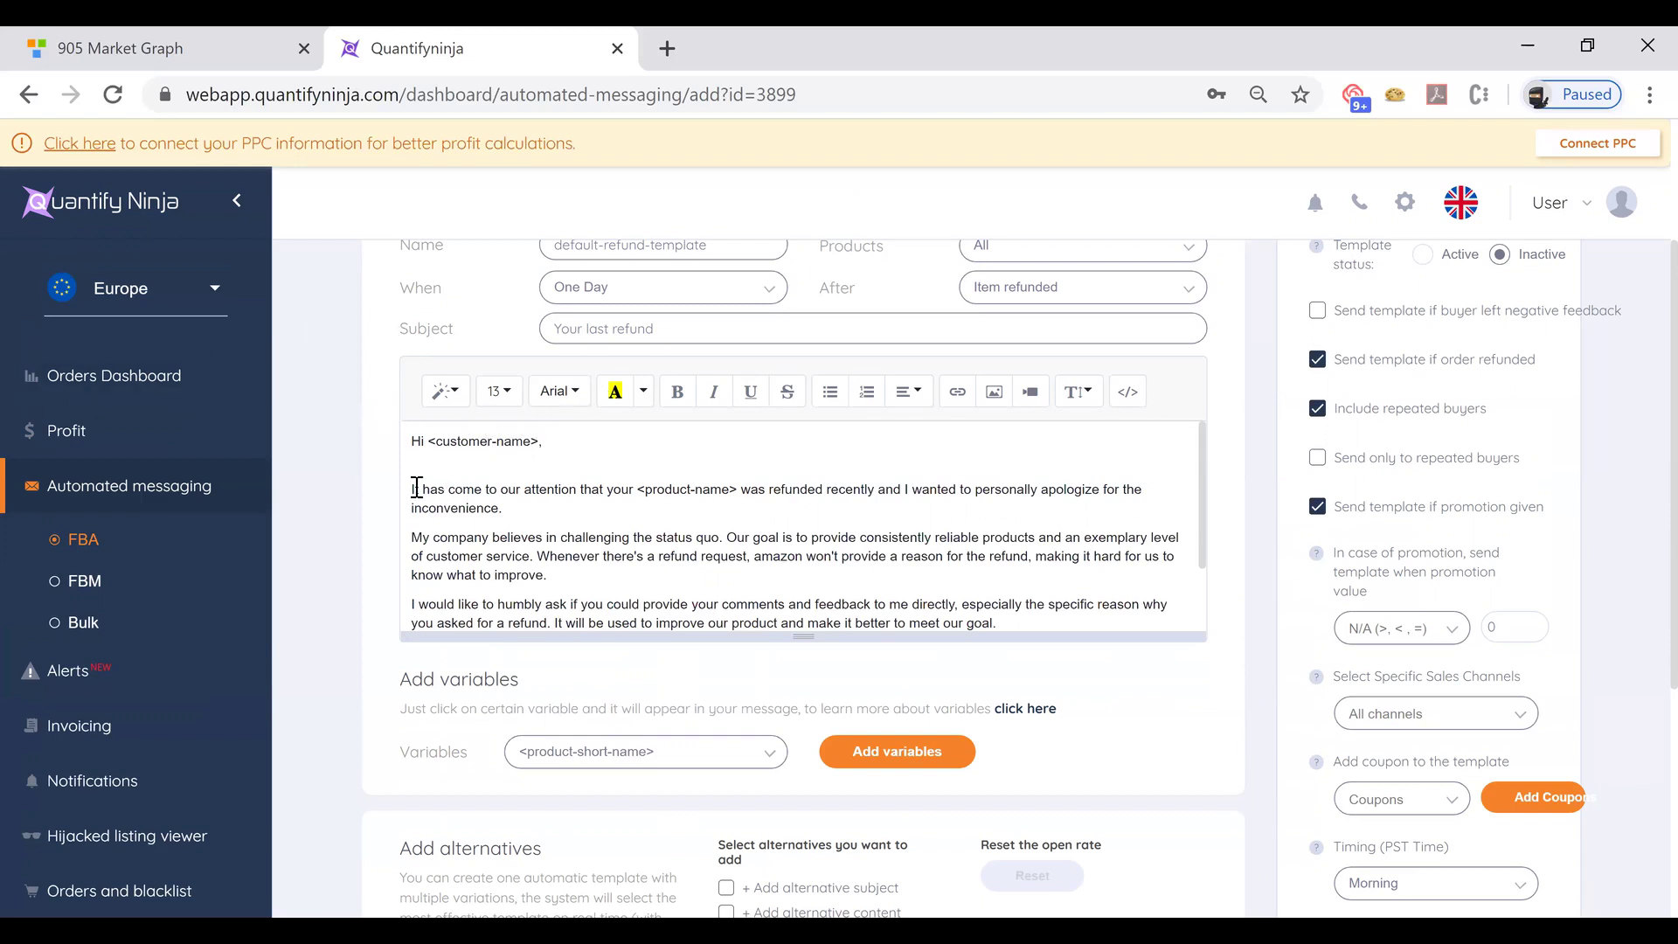
- Examine the product-name variable in the refund message and the choices for the template's When and After settings, leaving both as they are
{"action": "left_click_drag", "start_coordinate": [636, 489], "coordinate": [738, 488]}
{"action": "left_click", "coordinate": [786, 537]}
{"action": "scroll", "coordinate": [1346, 486], "scroll_direction": "up", "scroll_amount": 2}
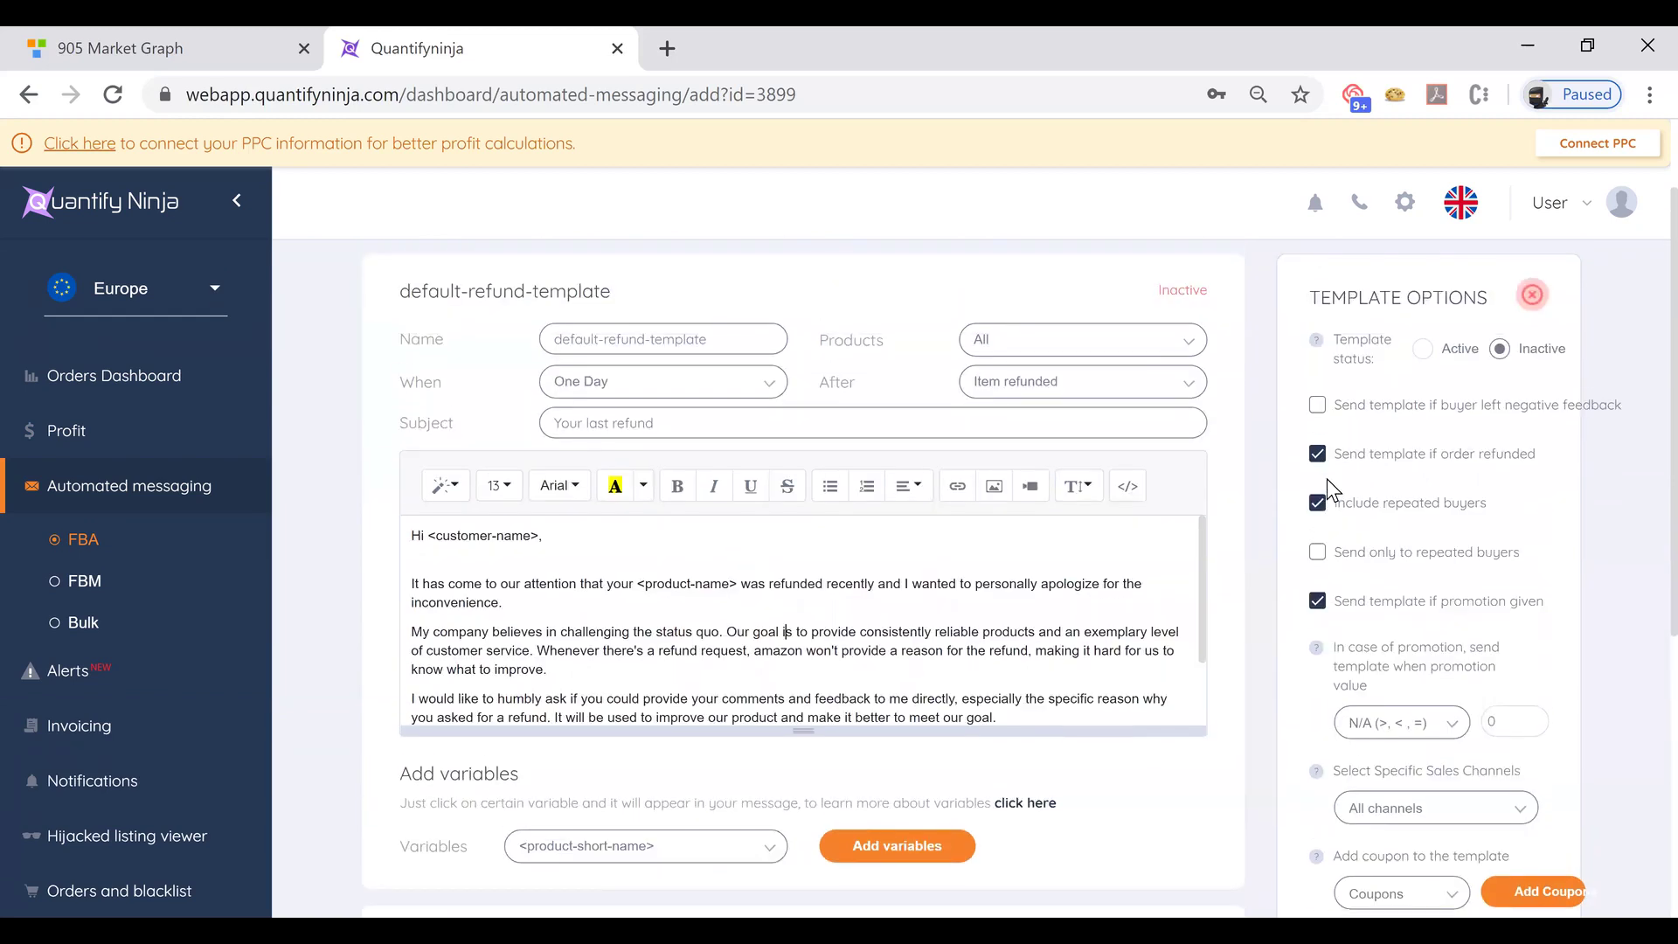
{"action": "left_click", "coordinate": [749, 391]}
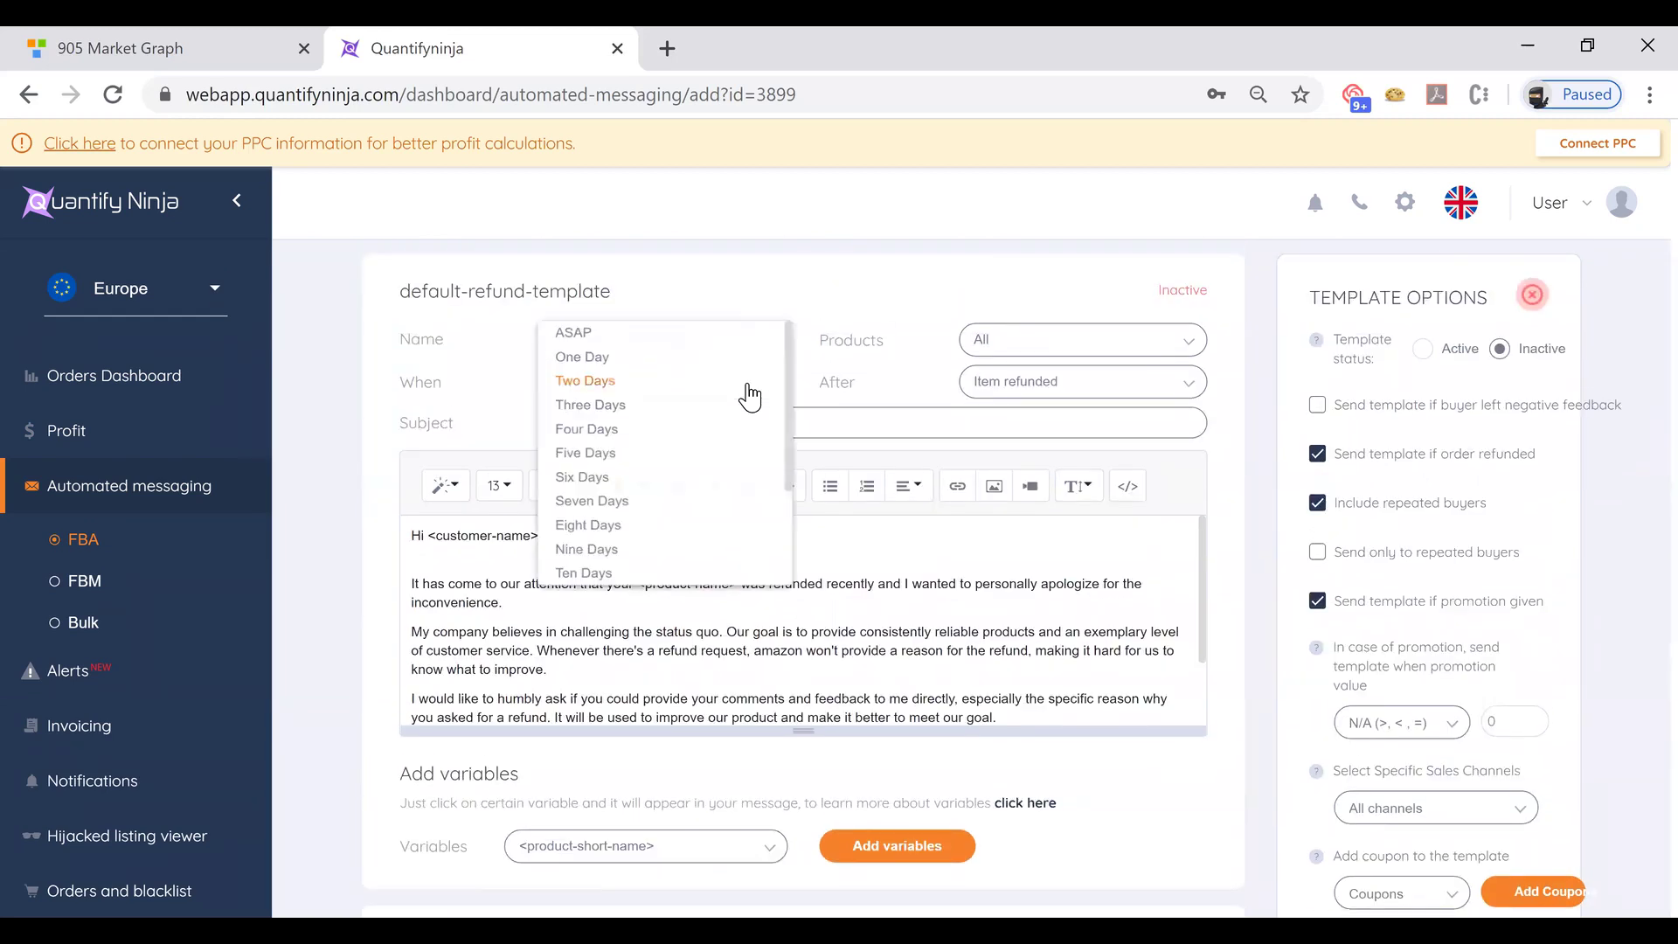
{"action": "left_click", "coordinate": [648, 382]}
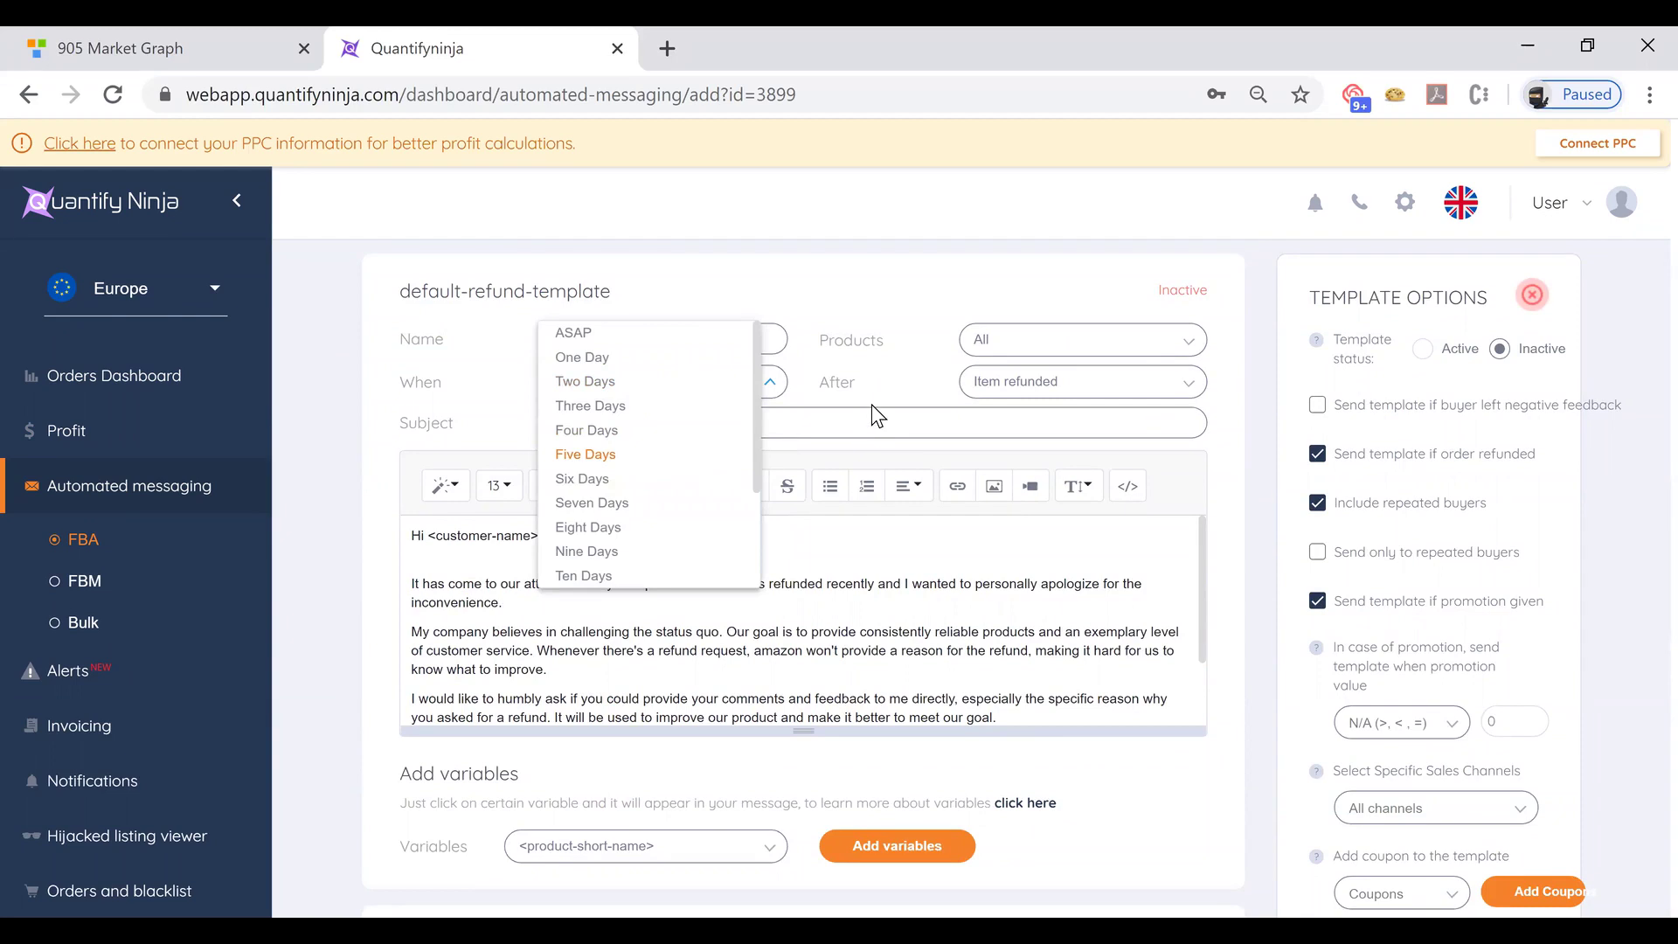
{"action": "left_click", "coordinate": [1048, 382]}
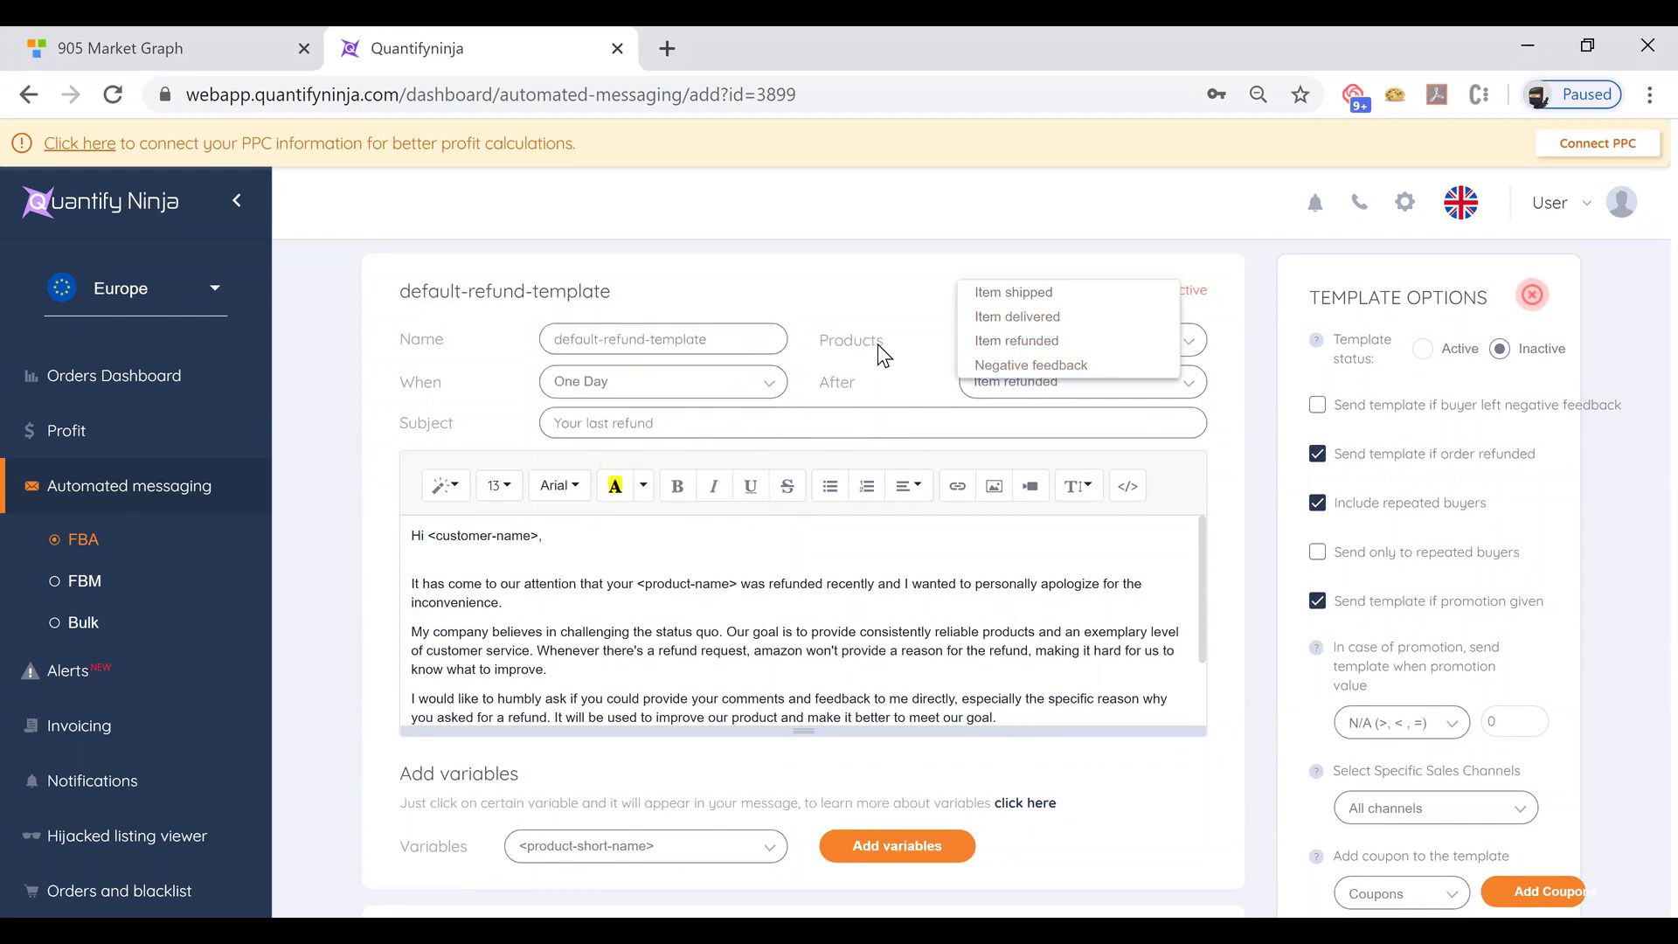
{"action": "left_click", "coordinate": [851, 299]}
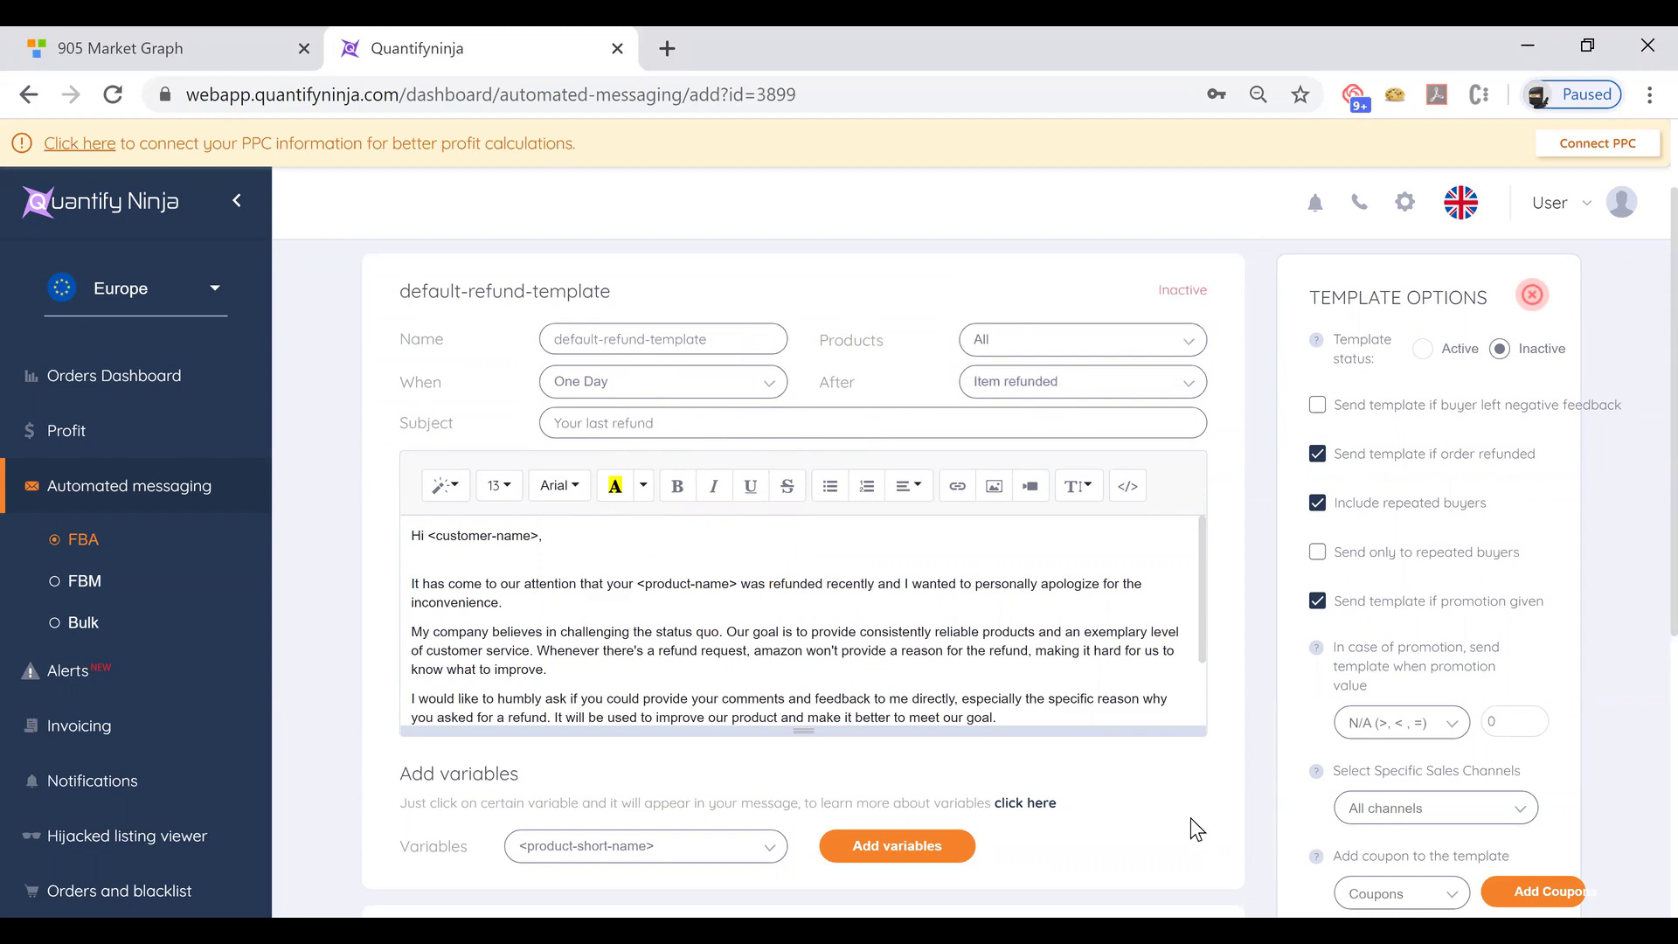
- Enable an alternative subject and alternative content for the refund template, and review the original message alongside the new alternative fields
{"action": "scroll", "coordinate": [1193, 826], "scroll_direction": "down", "scroll_amount": 1}
{"action": "scroll", "coordinate": [1190, 817], "scroll_direction": "down", "scroll_amount": 3}
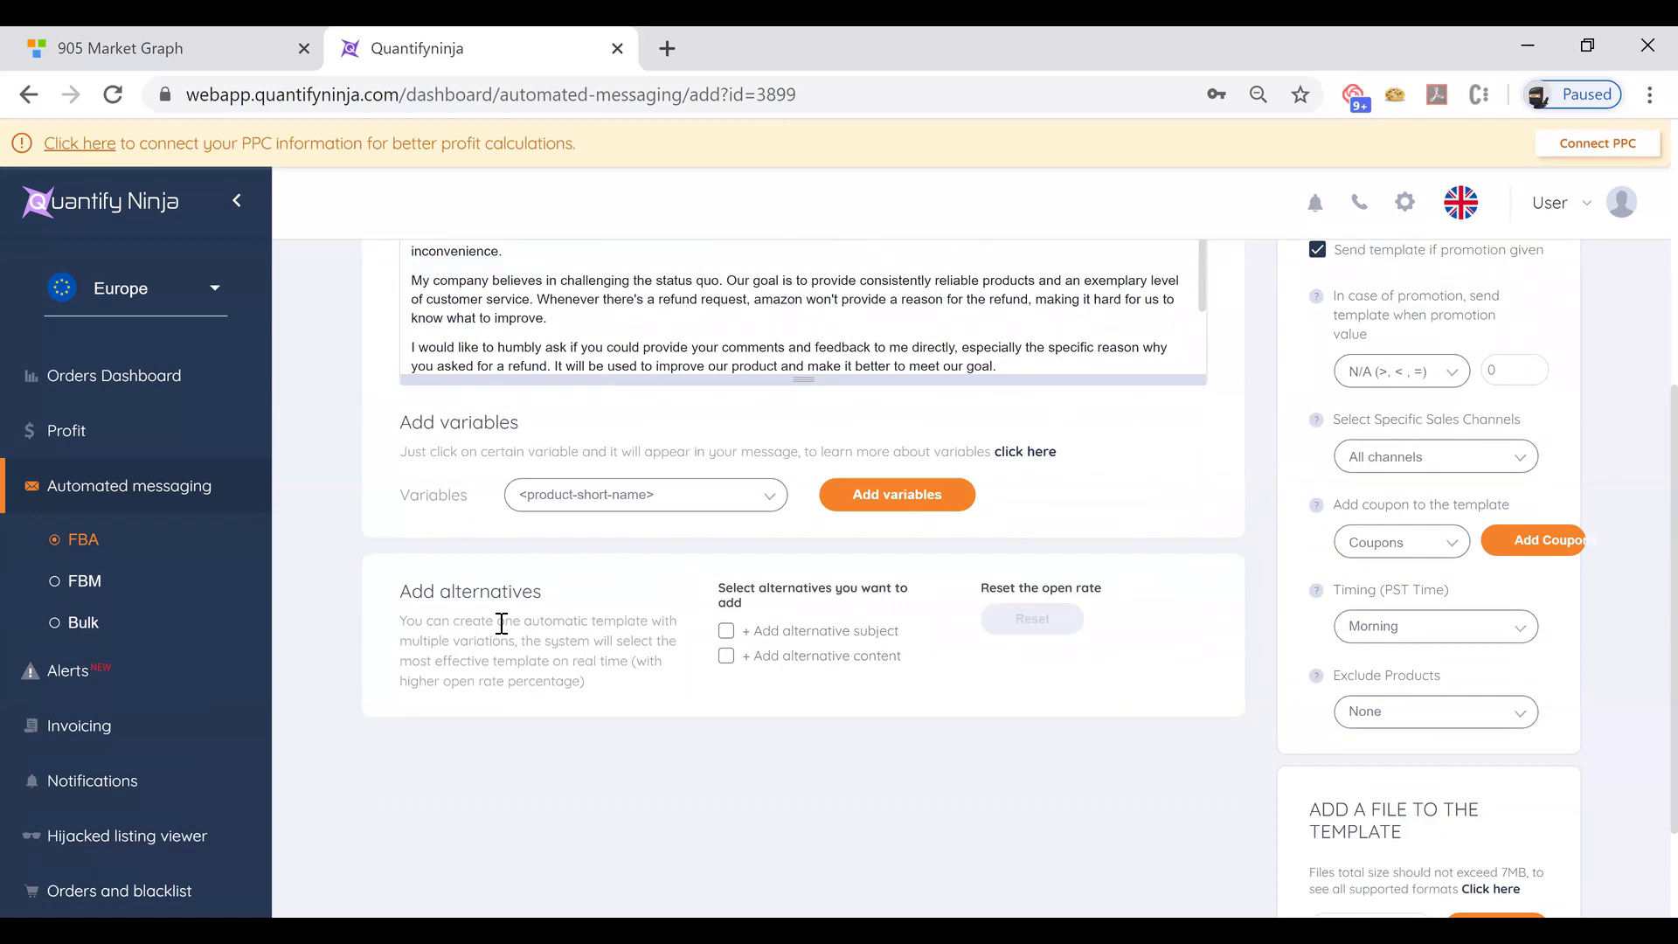
{"action": "left_click", "coordinate": [726, 632]}
{"action": "scroll", "coordinate": [1005, 716], "scroll_direction": "up", "scroll_amount": 1}
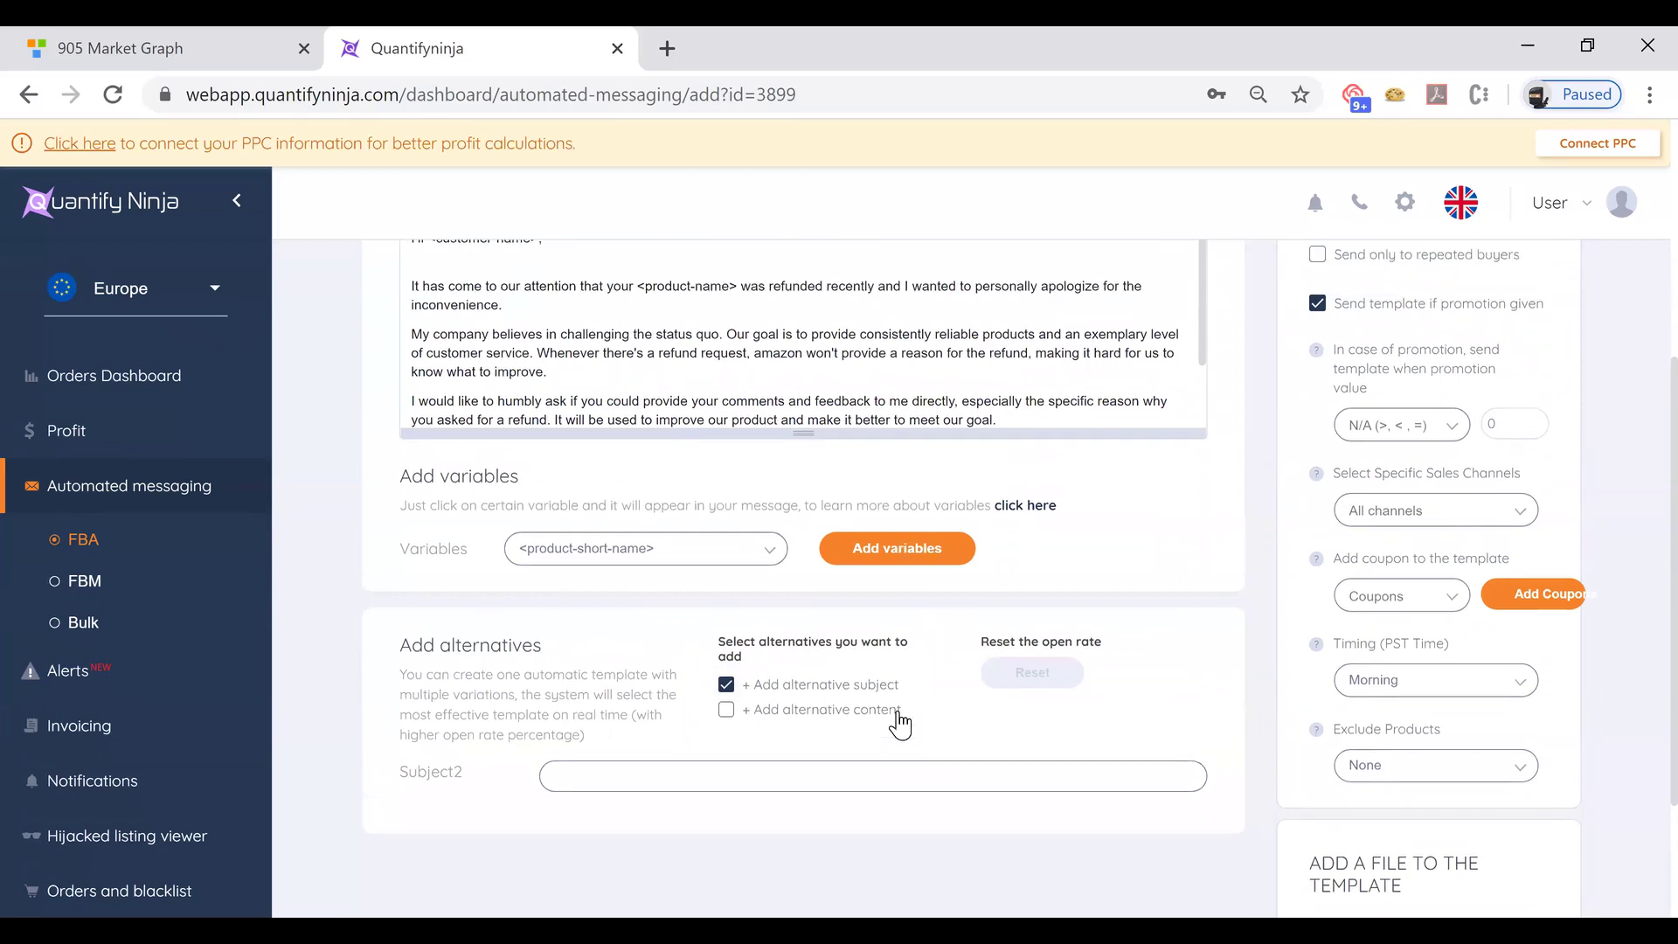
{"action": "left_click", "coordinate": [728, 714]}
{"action": "scroll", "coordinate": [957, 677], "scroll_direction": "up", "scroll_amount": 1}
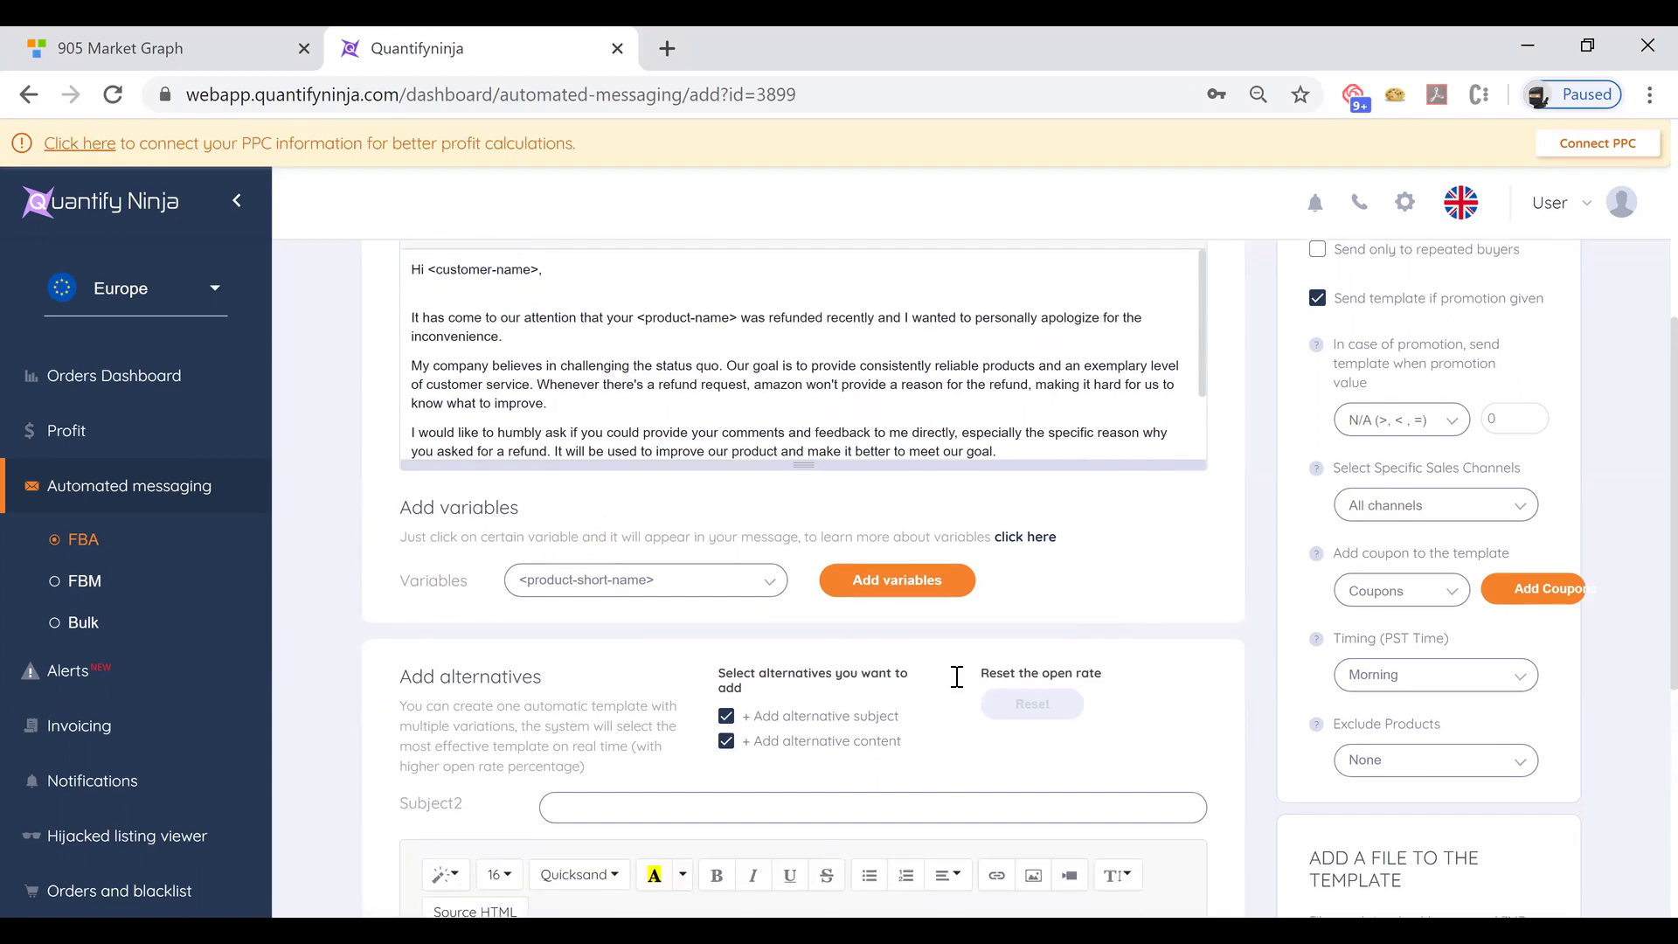
{"action": "scroll", "coordinate": [957, 677], "scroll_direction": "up", "scroll_amount": 3}
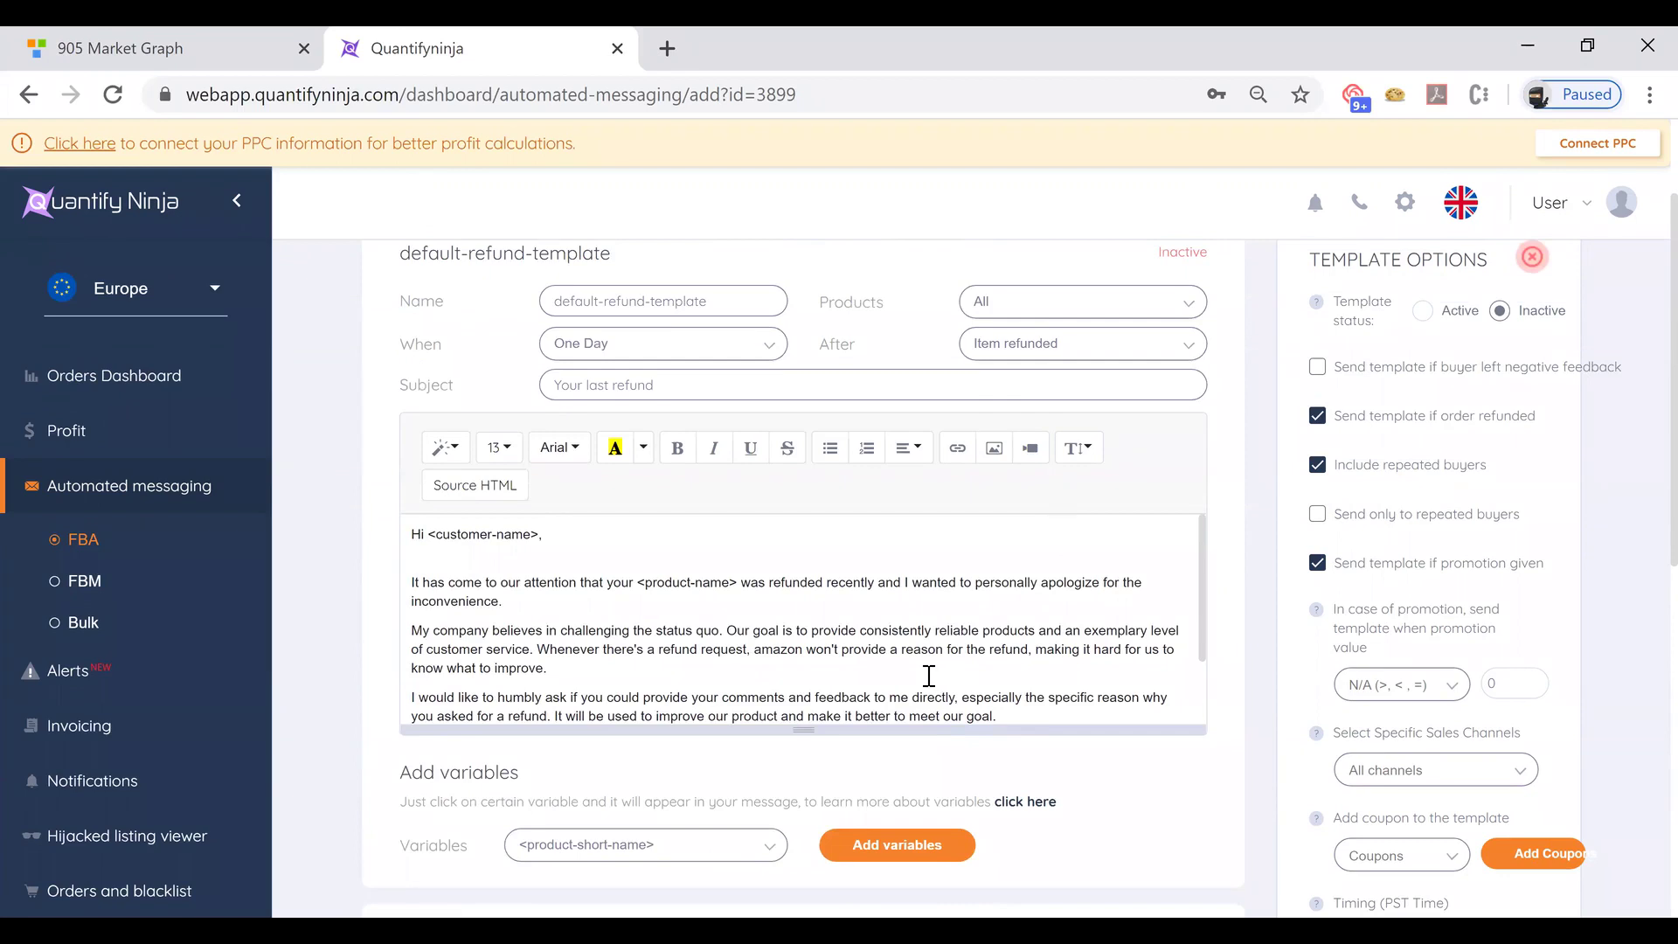
{"action": "scroll", "coordinate": [929, 676], "scroll_direction": "down", "scroll_amount": 1}
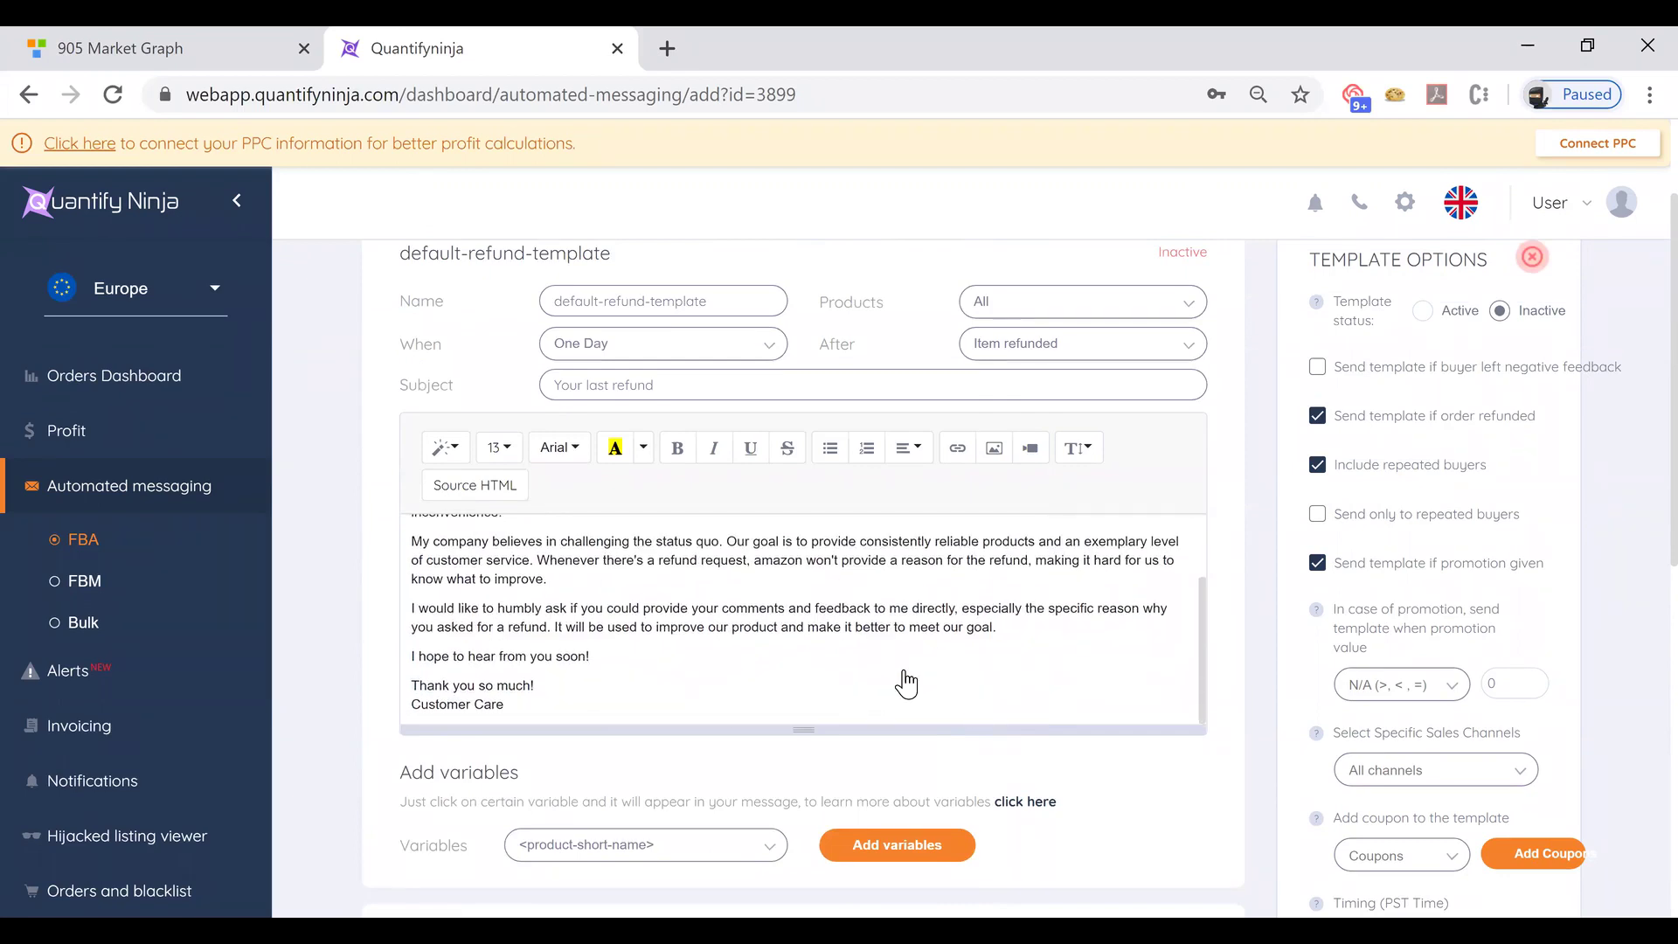
{"action": "scroll", "coordinate": [900, 679], "scroll_direction": "down", "scroll_amount": 4}
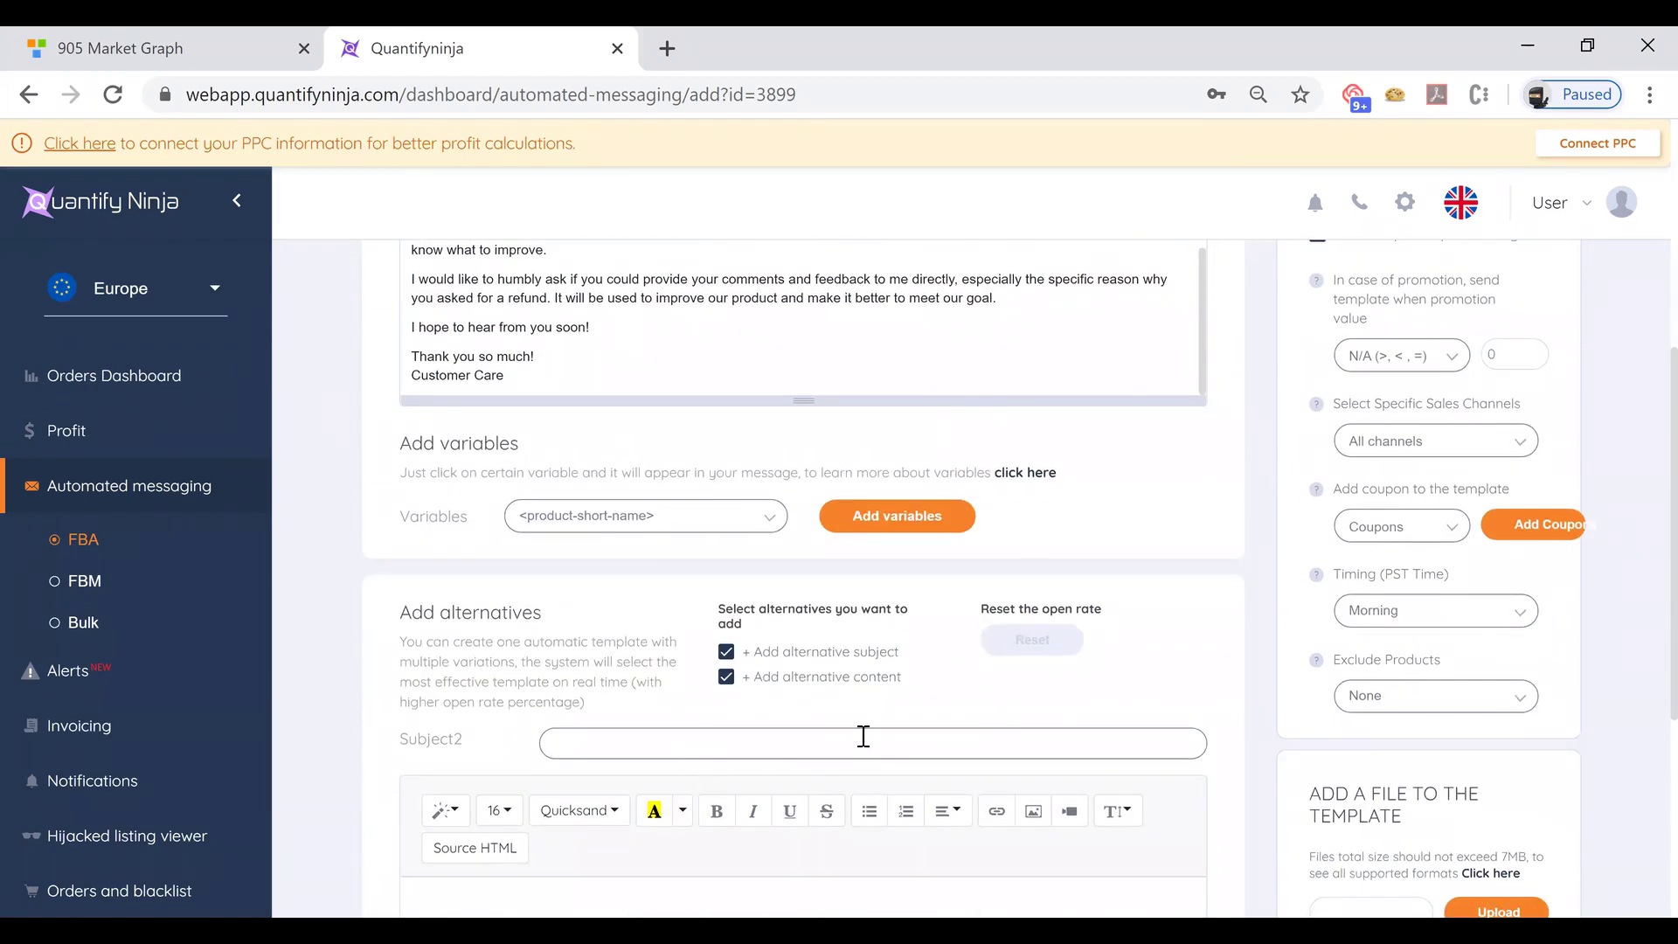
{"action": "scroll", "coordinate": [864, 736], "scroll_direction": "down", "scroll_amount": 2}
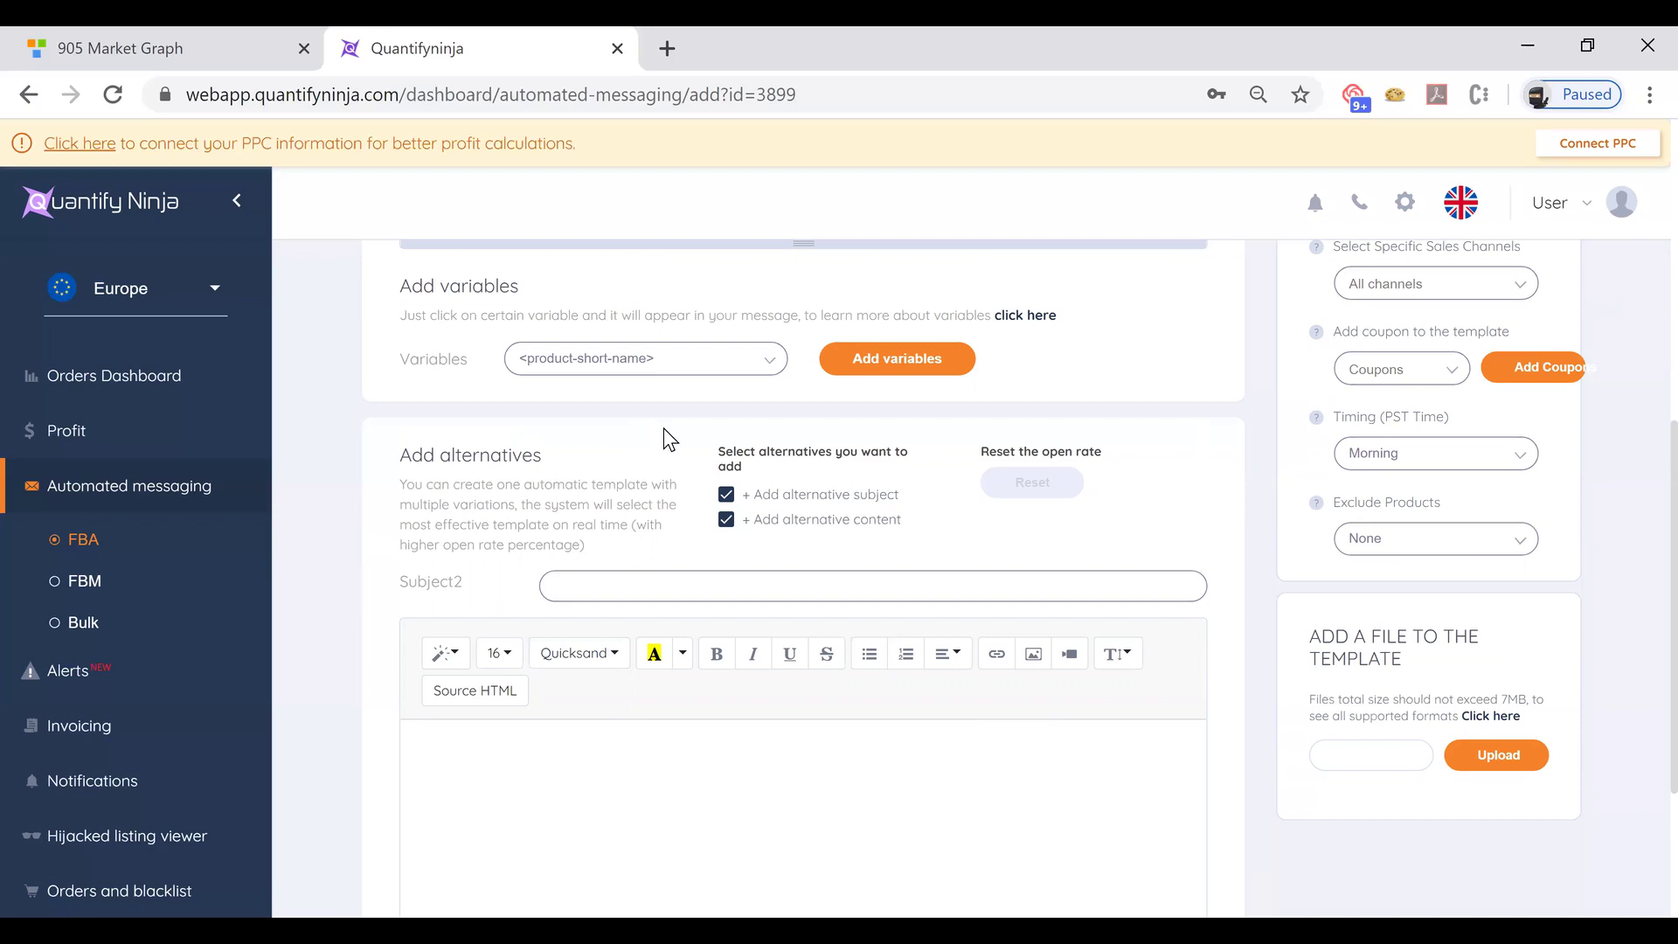
- Return to the FBA templates list and switch the account region to North America
{"action": "left_click", "coordinate": [73, 483]}
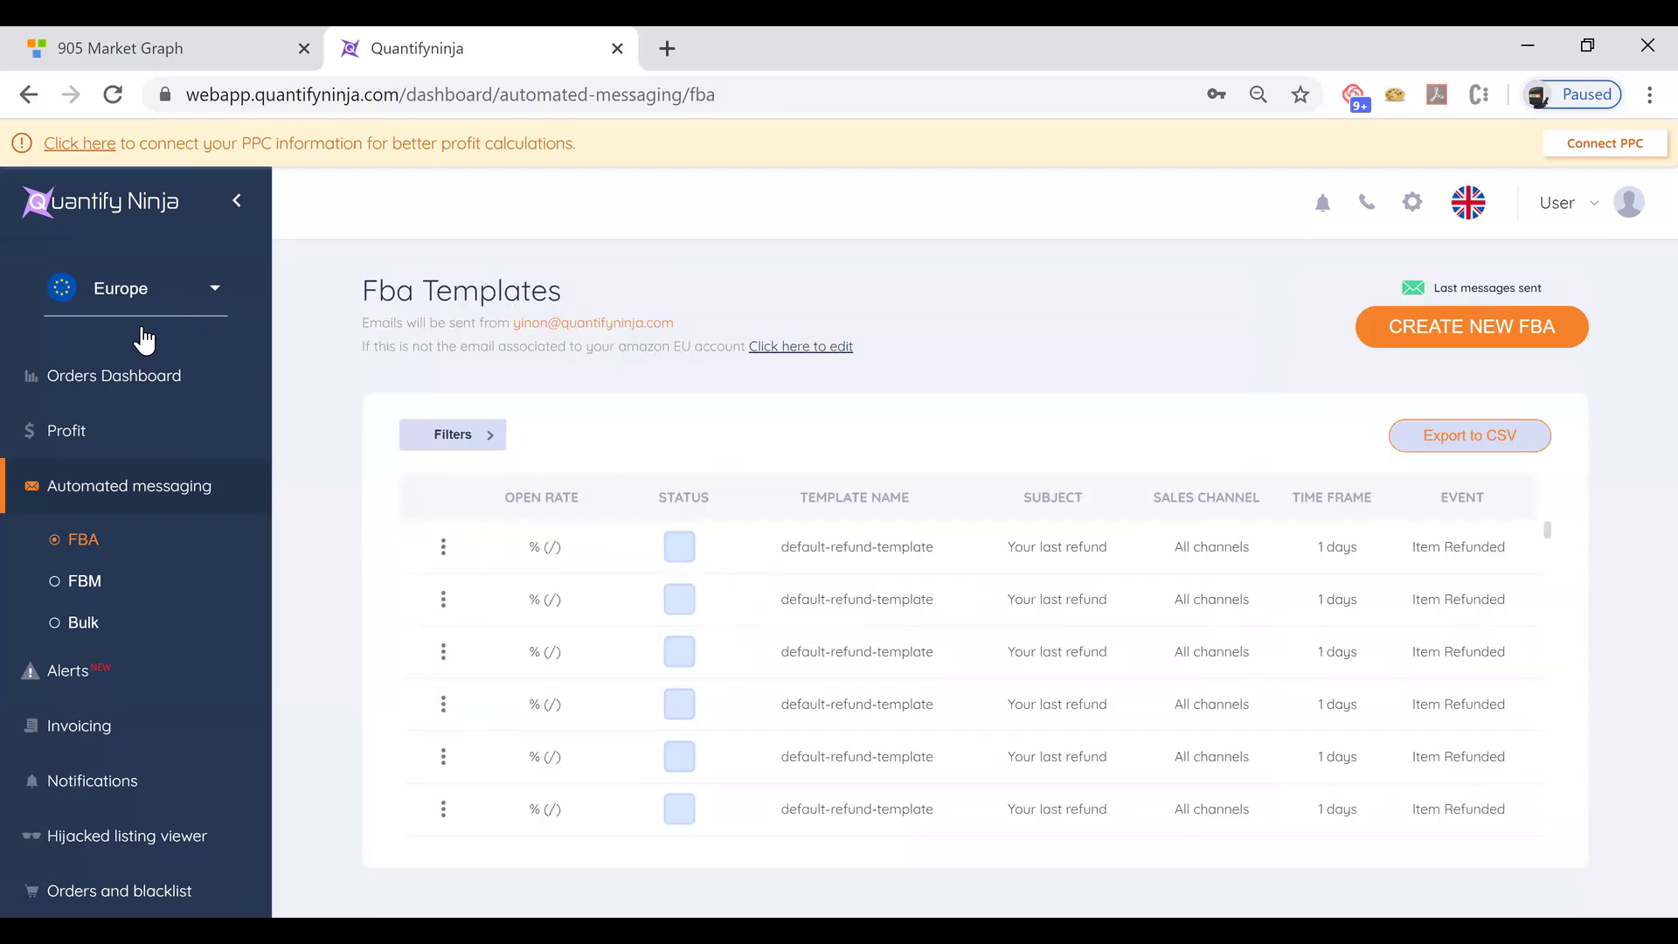
{"action": "left_click", "coordinate": [113, 310]}
{"action": "left_click", "coordinate": [118, 332]}
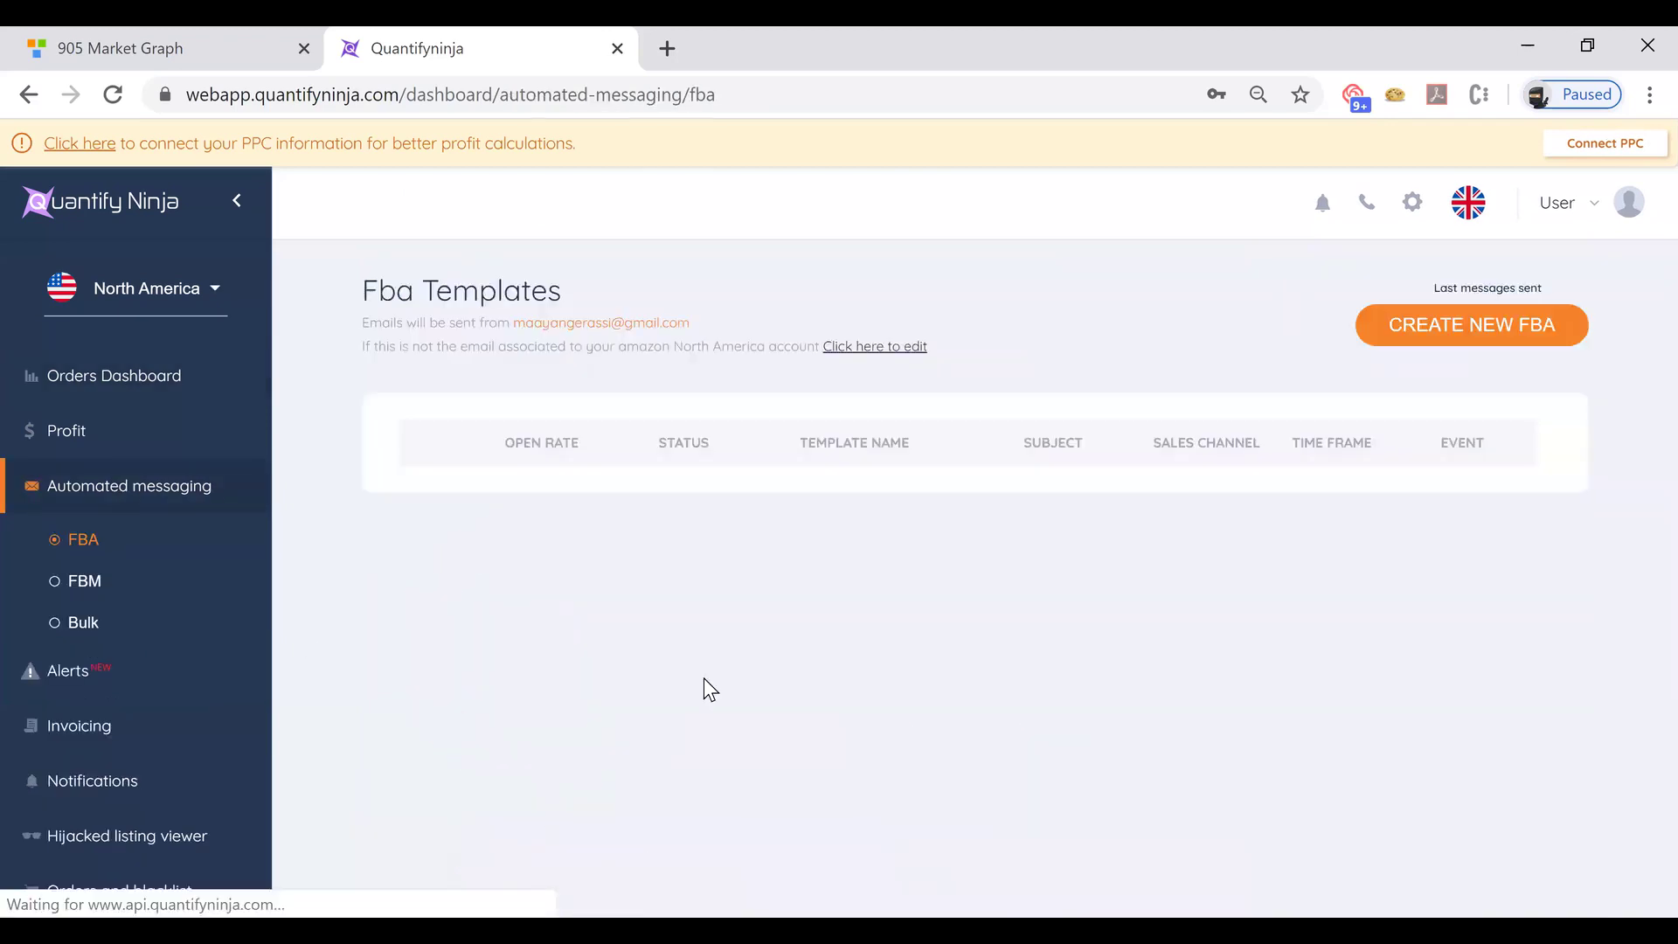
- Compare the open rates of the TestNull template's variations and open that template for editing
{"action": "scroll", "coordinate": [1049, 651], "scroll_direction": "down", "scroll_amount": 2}
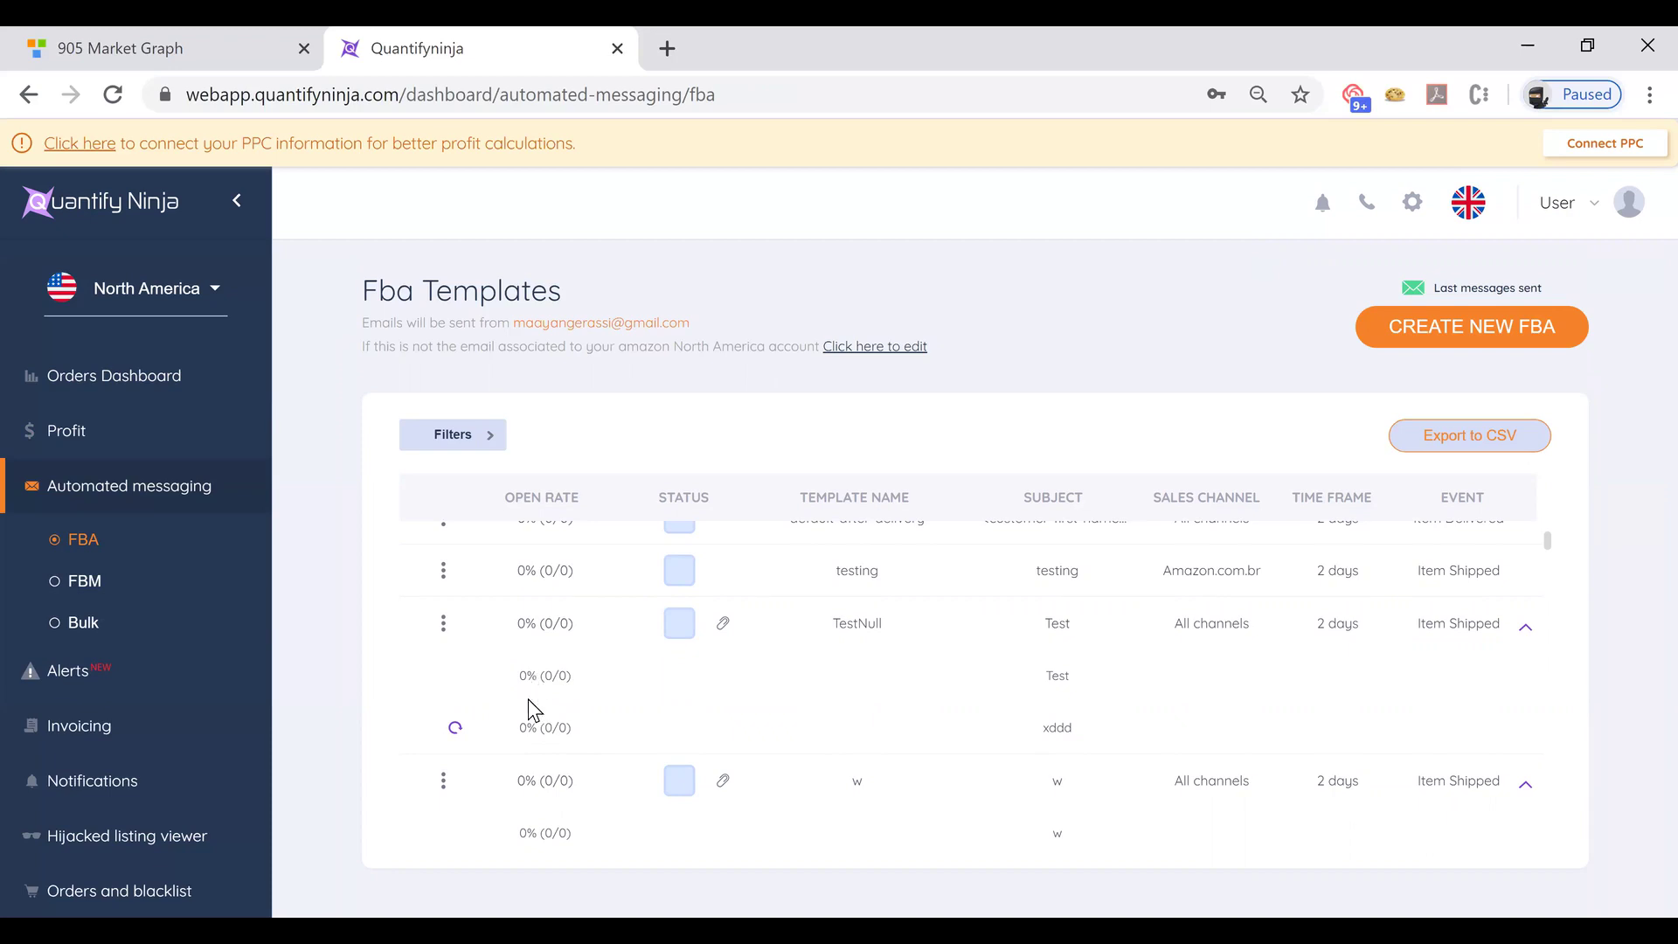
{"action": "triple_click", "coordinate": [523, 670]}
{"action": "triple_click", "coordinate": [543, 726]}
{"action": "left_click", "coordinate": [540, 627]}
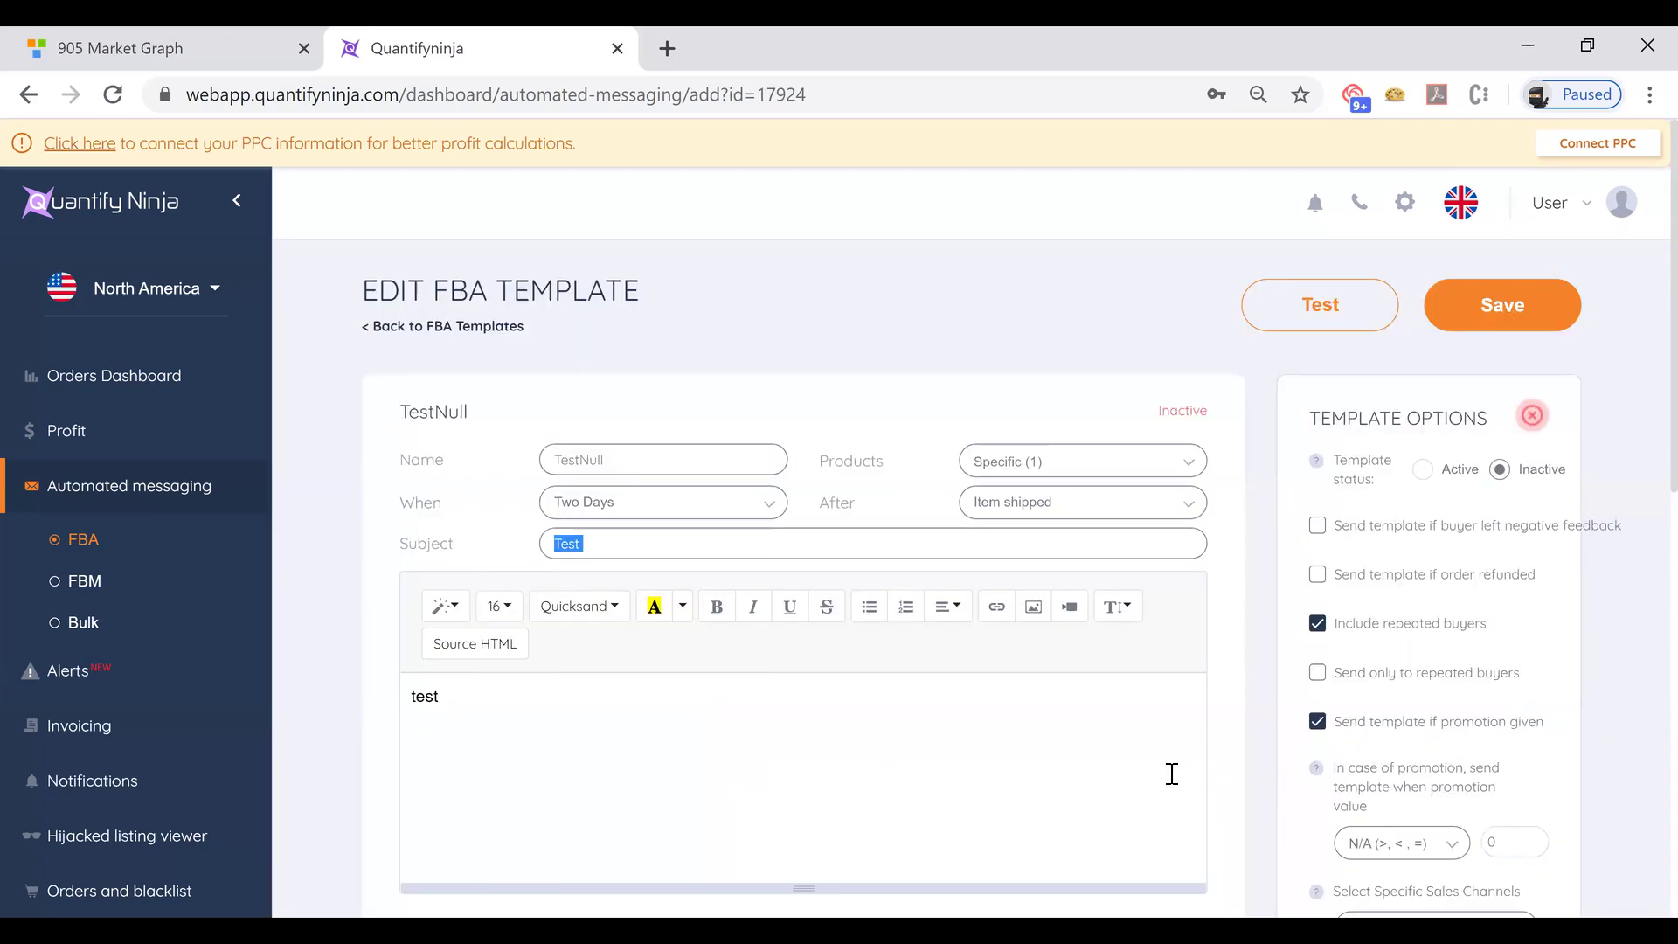
- Examine the TestNull template's status, buyer, refund and promotion options and its list of sales channels, without changing any
{"action": "scroll", "coordinate": [1536, 577], "scroll_direction": "down", "scroll_amount": 1}
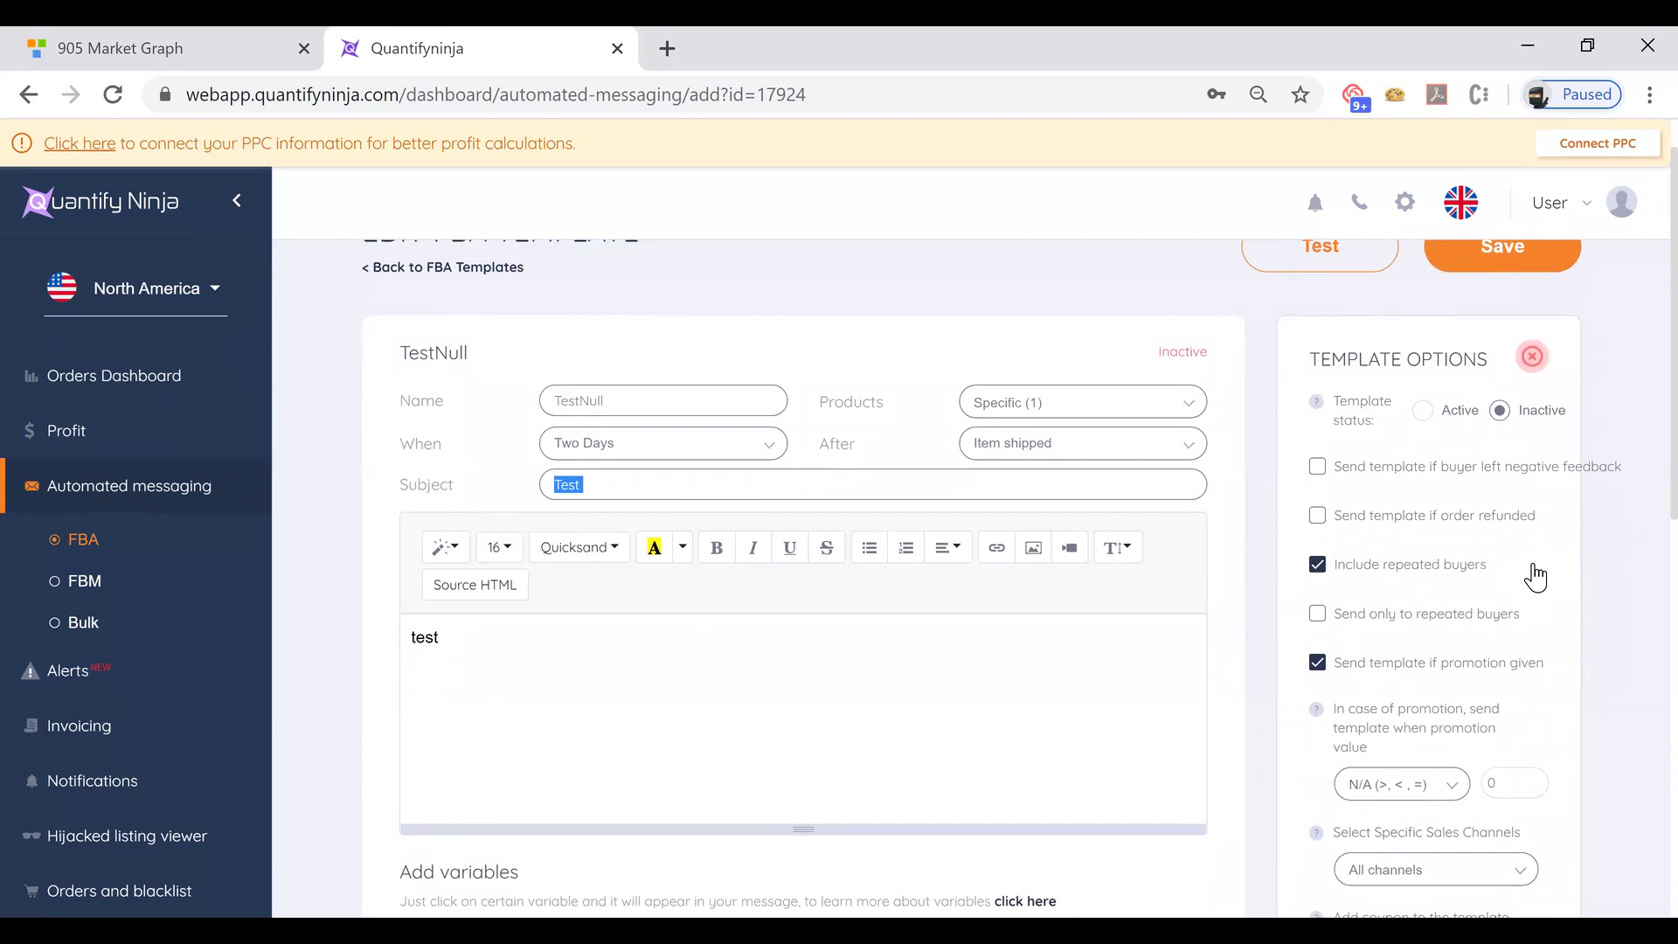
{"action": "scroll", "coordinate": [1535, 577], "scroll_direction": "down", "scroll_amount": 1}
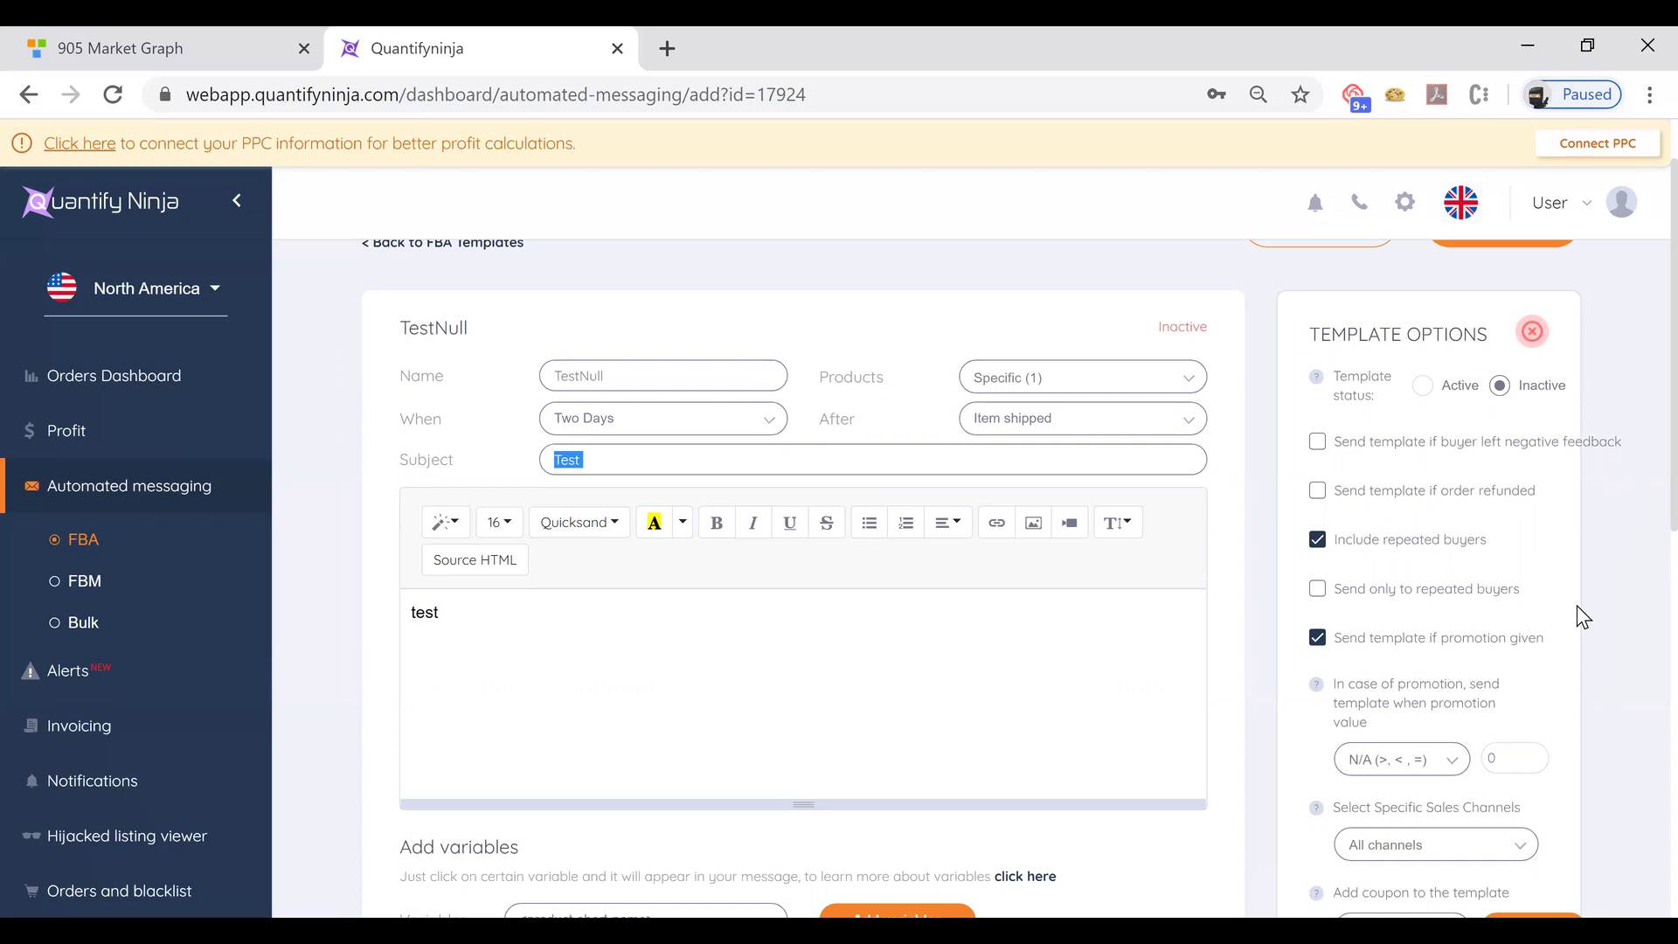
{"action": "scroll", "coordinate": [1578, 612], "scroll_direction": "down", "scroll_amount": 1}
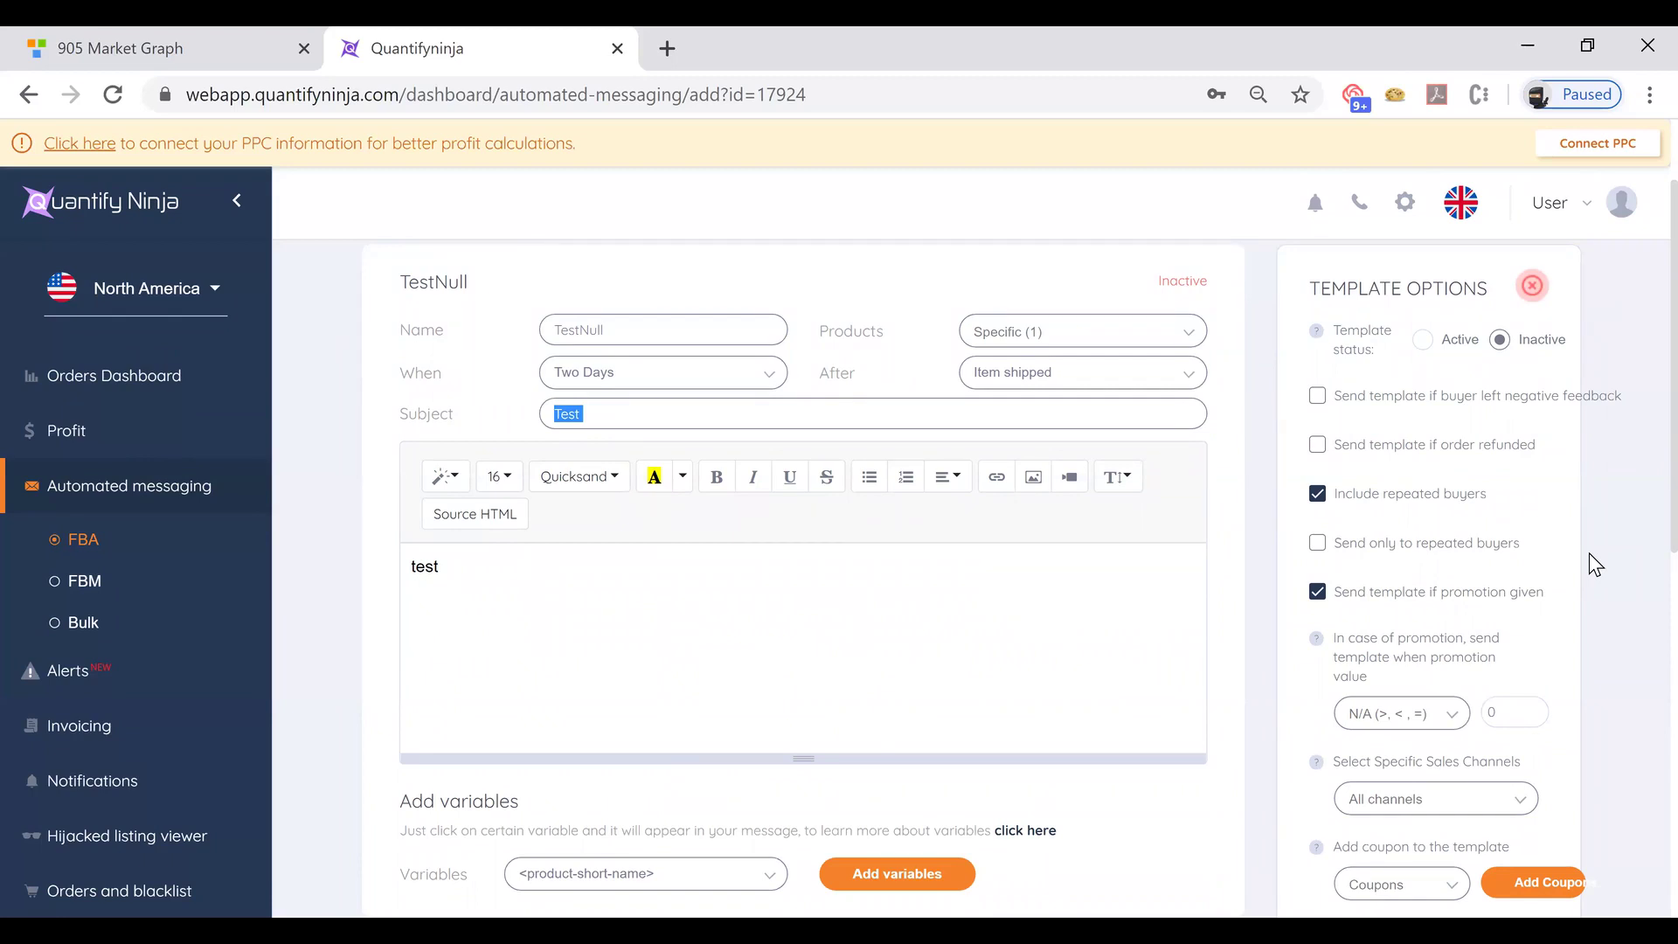
{"action": "scroll", "coordinate": [1589, 553], "scroll_direction": "up", "scroll_amount": 1}
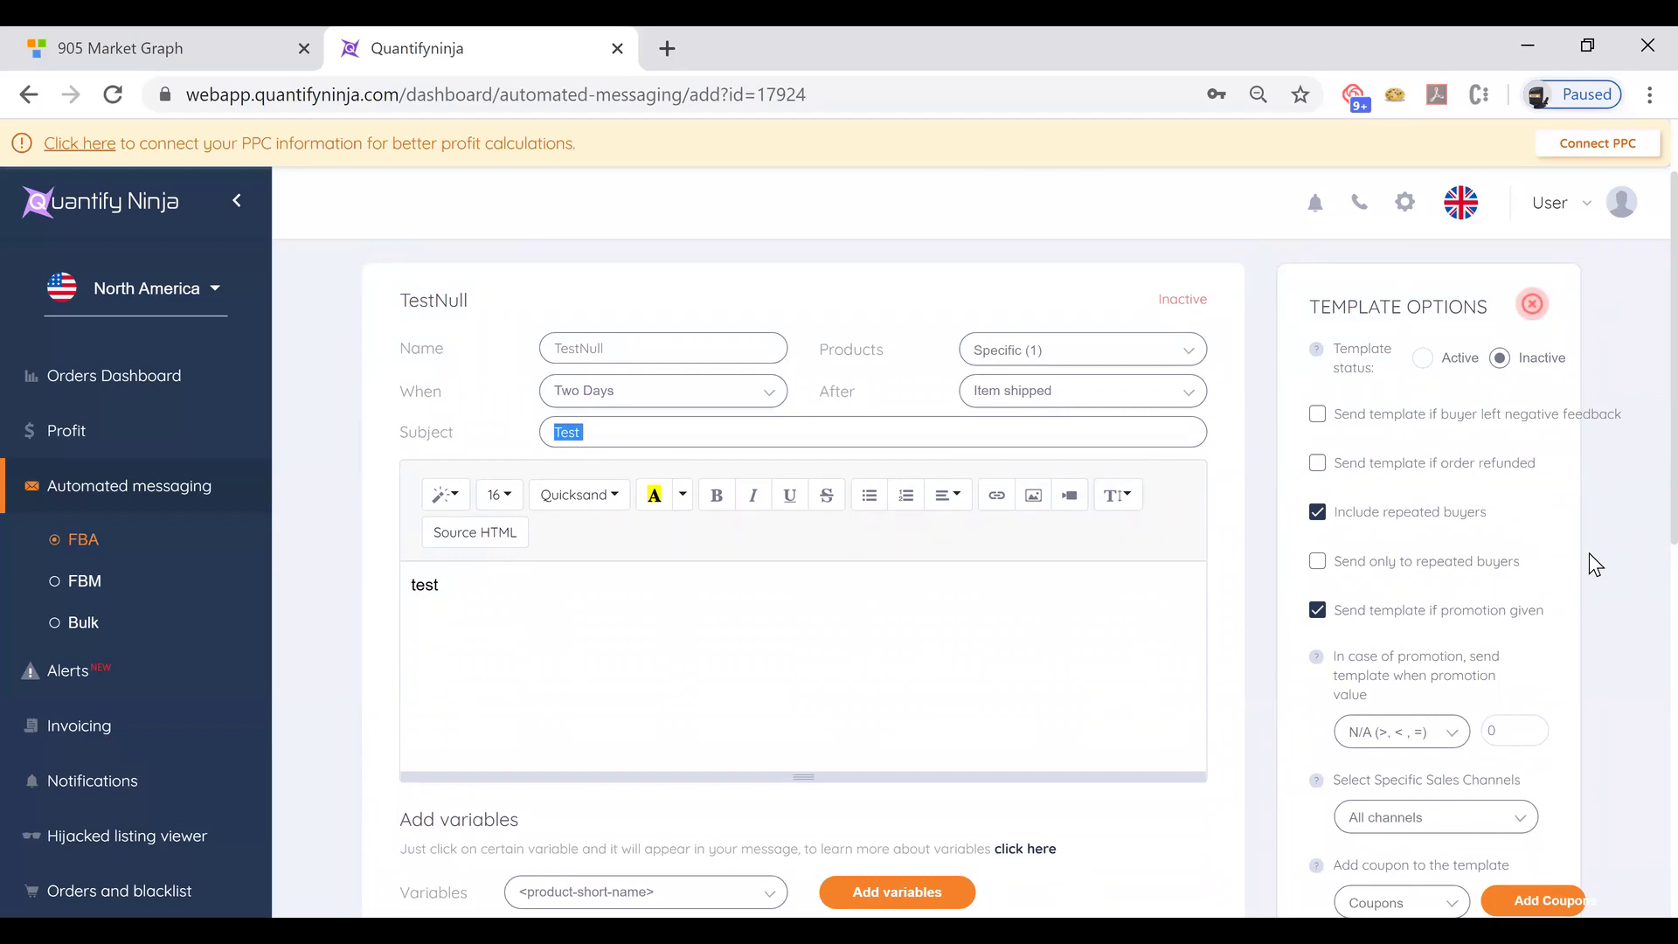
{"action": "scroll", "coordinate": [1589, 554], "scroll_direction": "down", "scroll_amount": 1}
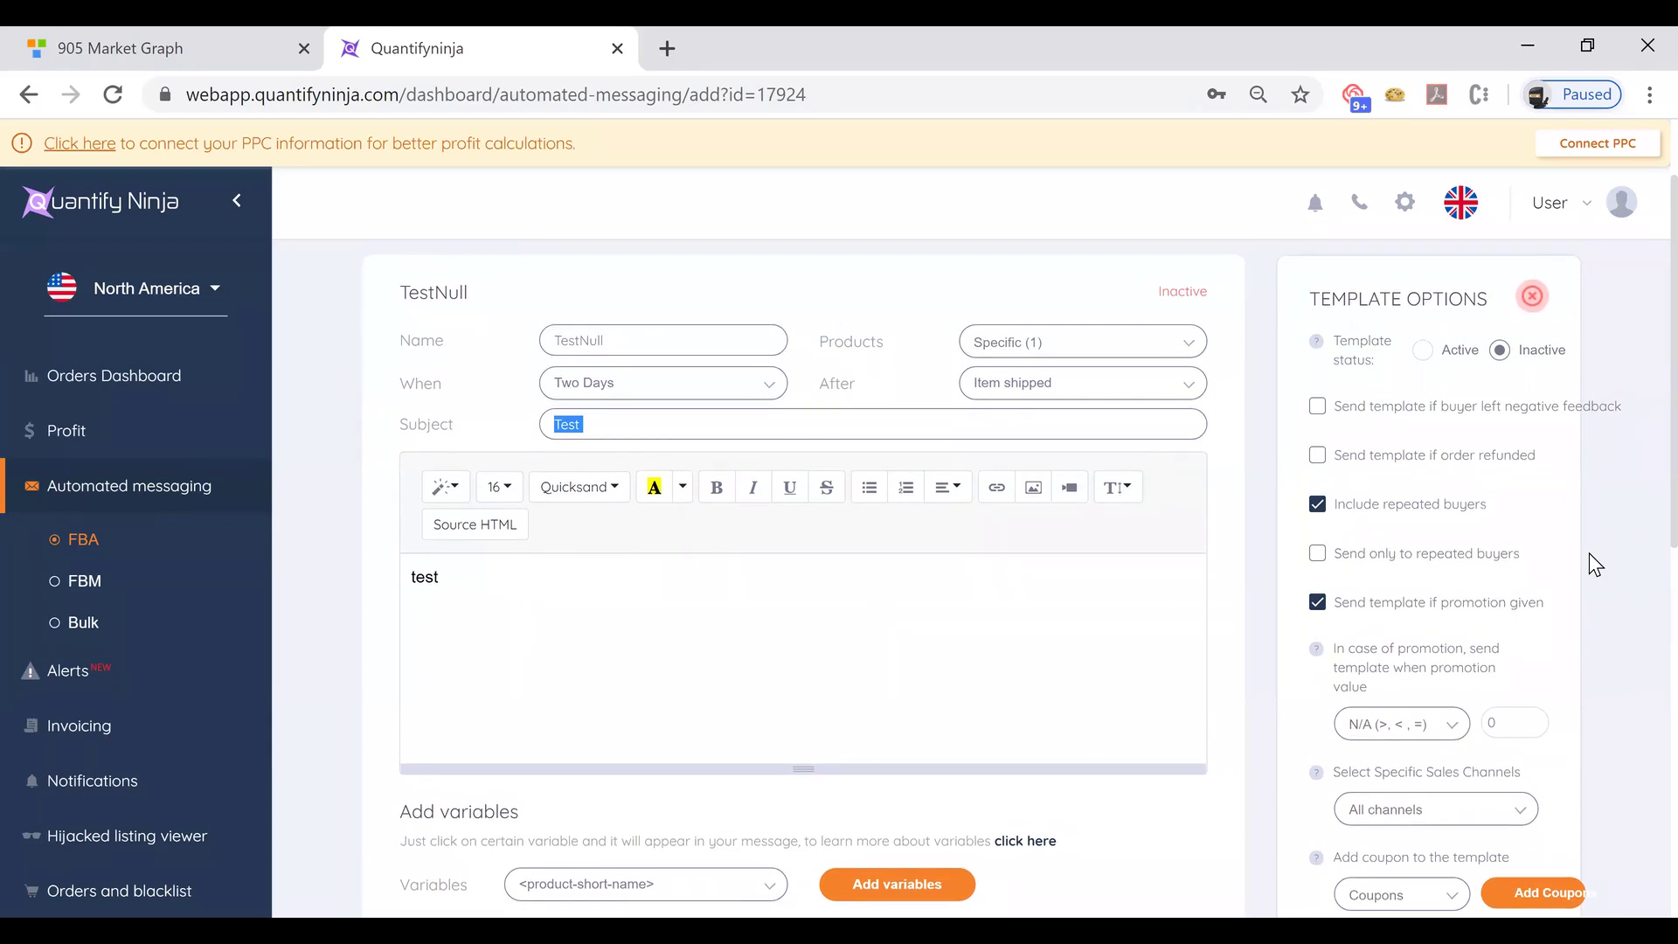
{"action": "scroll", "coordinate": [1589, 564], "scroll_direction": "down", "scroll_amount": 1}
{"action": "scroll", "coordinate": [1588, 566], "scroll_direction": "down", "scroll_amount": 1}
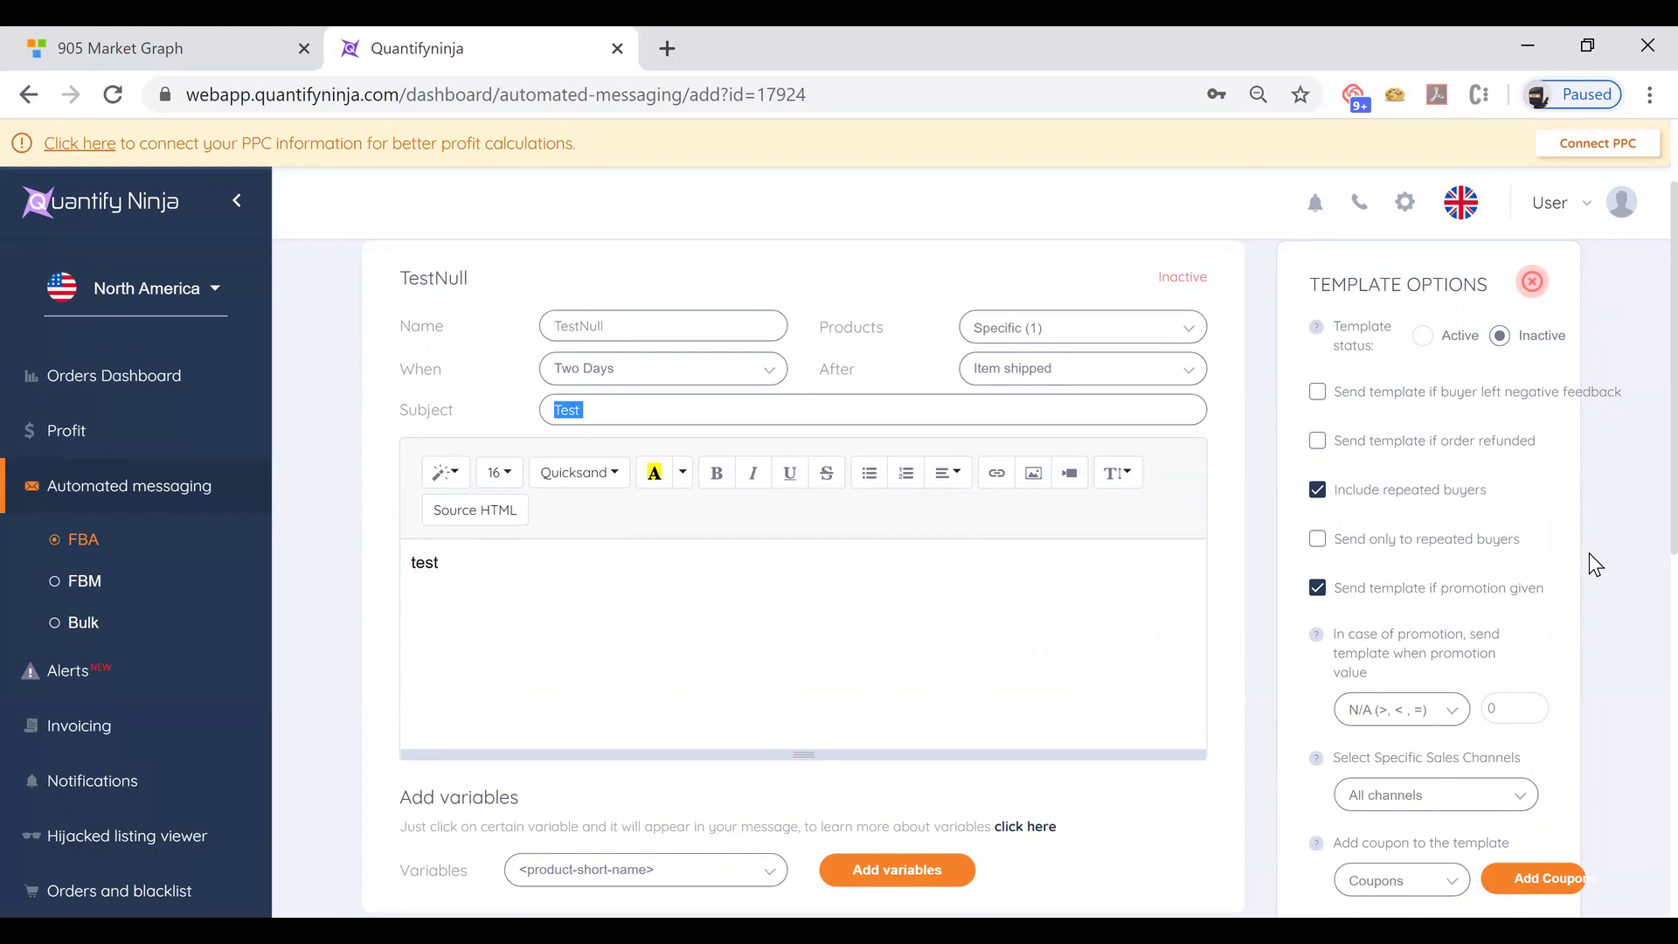
{"action": "scroll", "coordinate": [1589, 552], "scroll_direction": "down", "scroll_amount": 1}
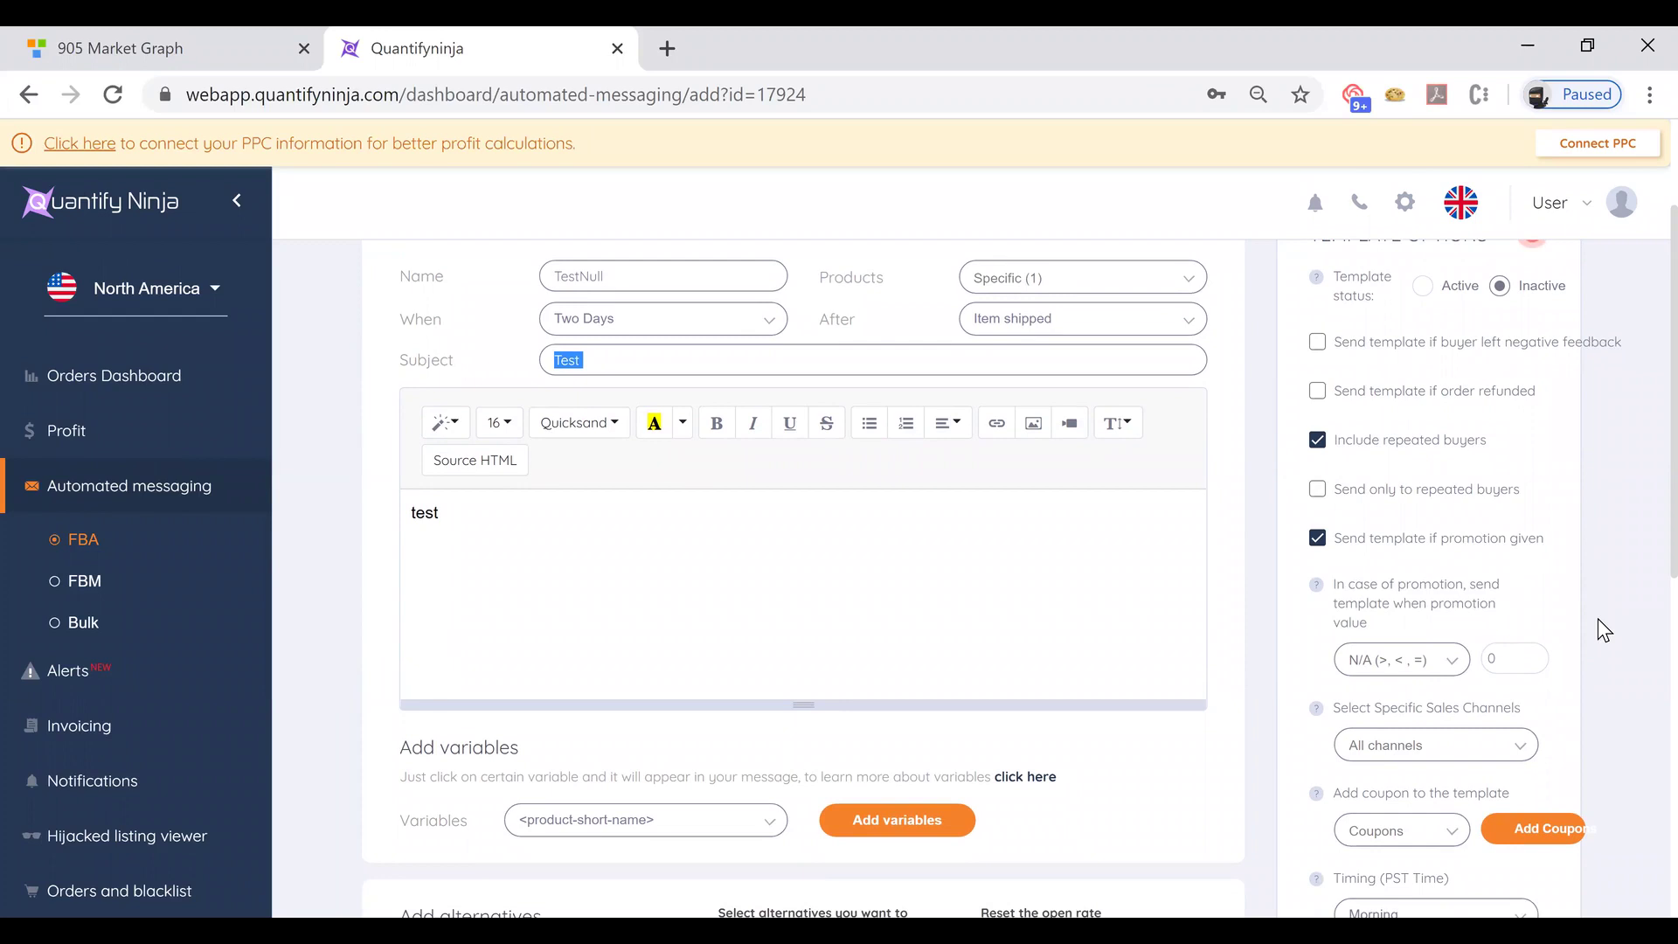
{"action": "scroll", "coordinate": [1597, 620], "scroll_direction": "down", "scroll_amount": 2}
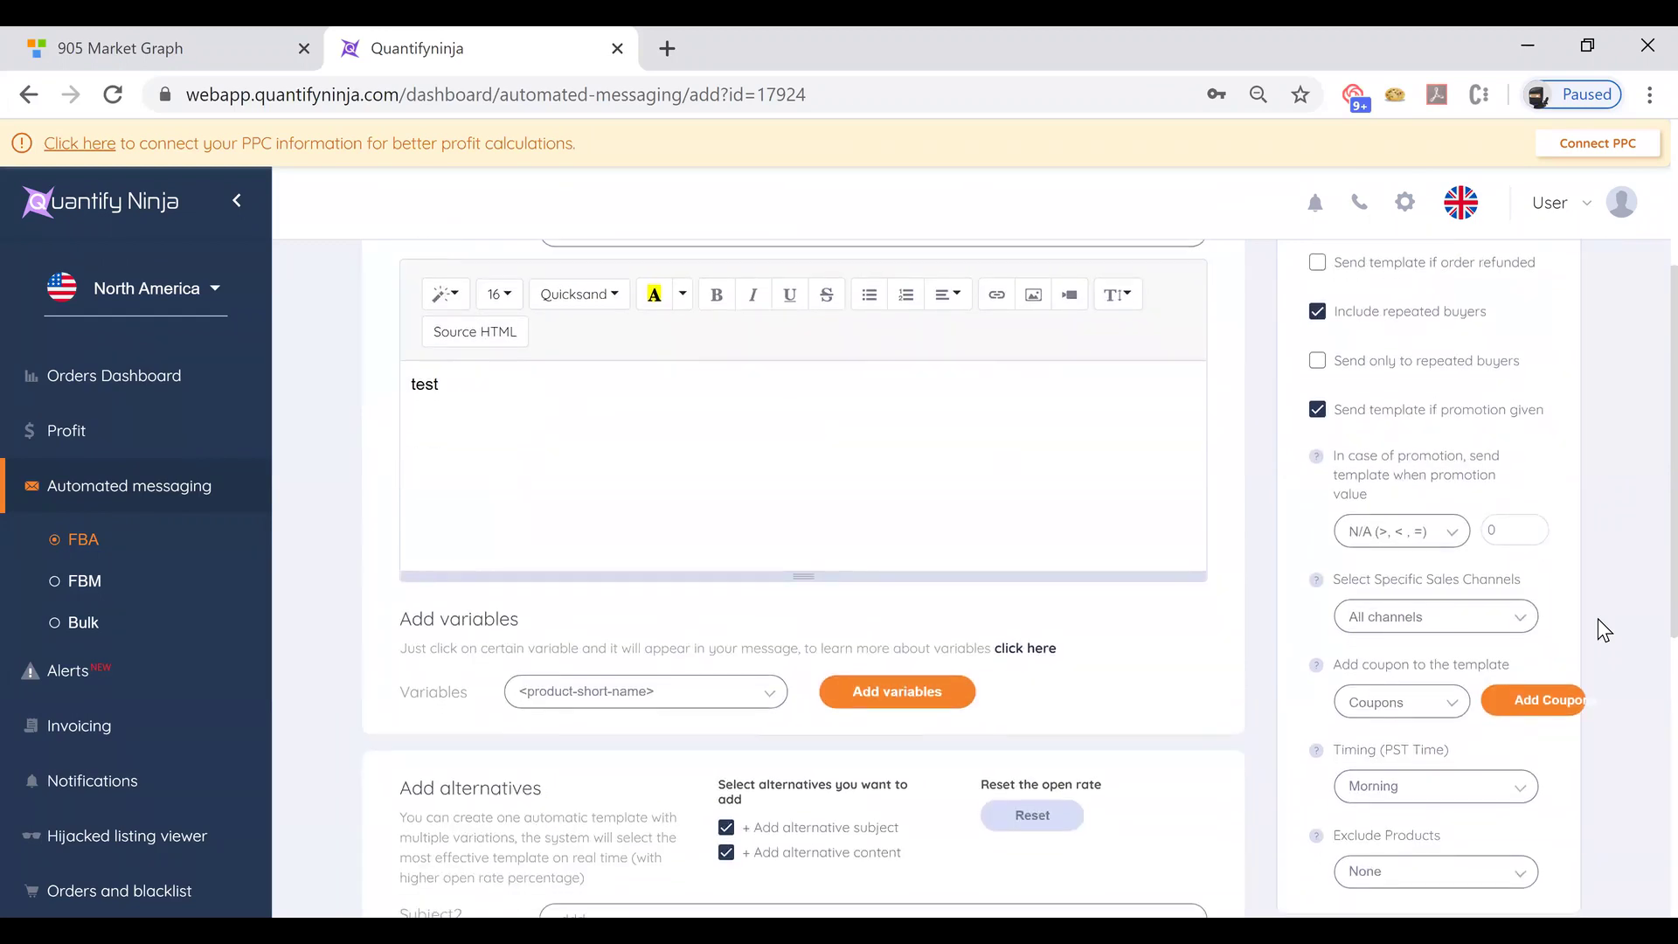
{"action": "left_click", "coordinate": [1433, 623]}
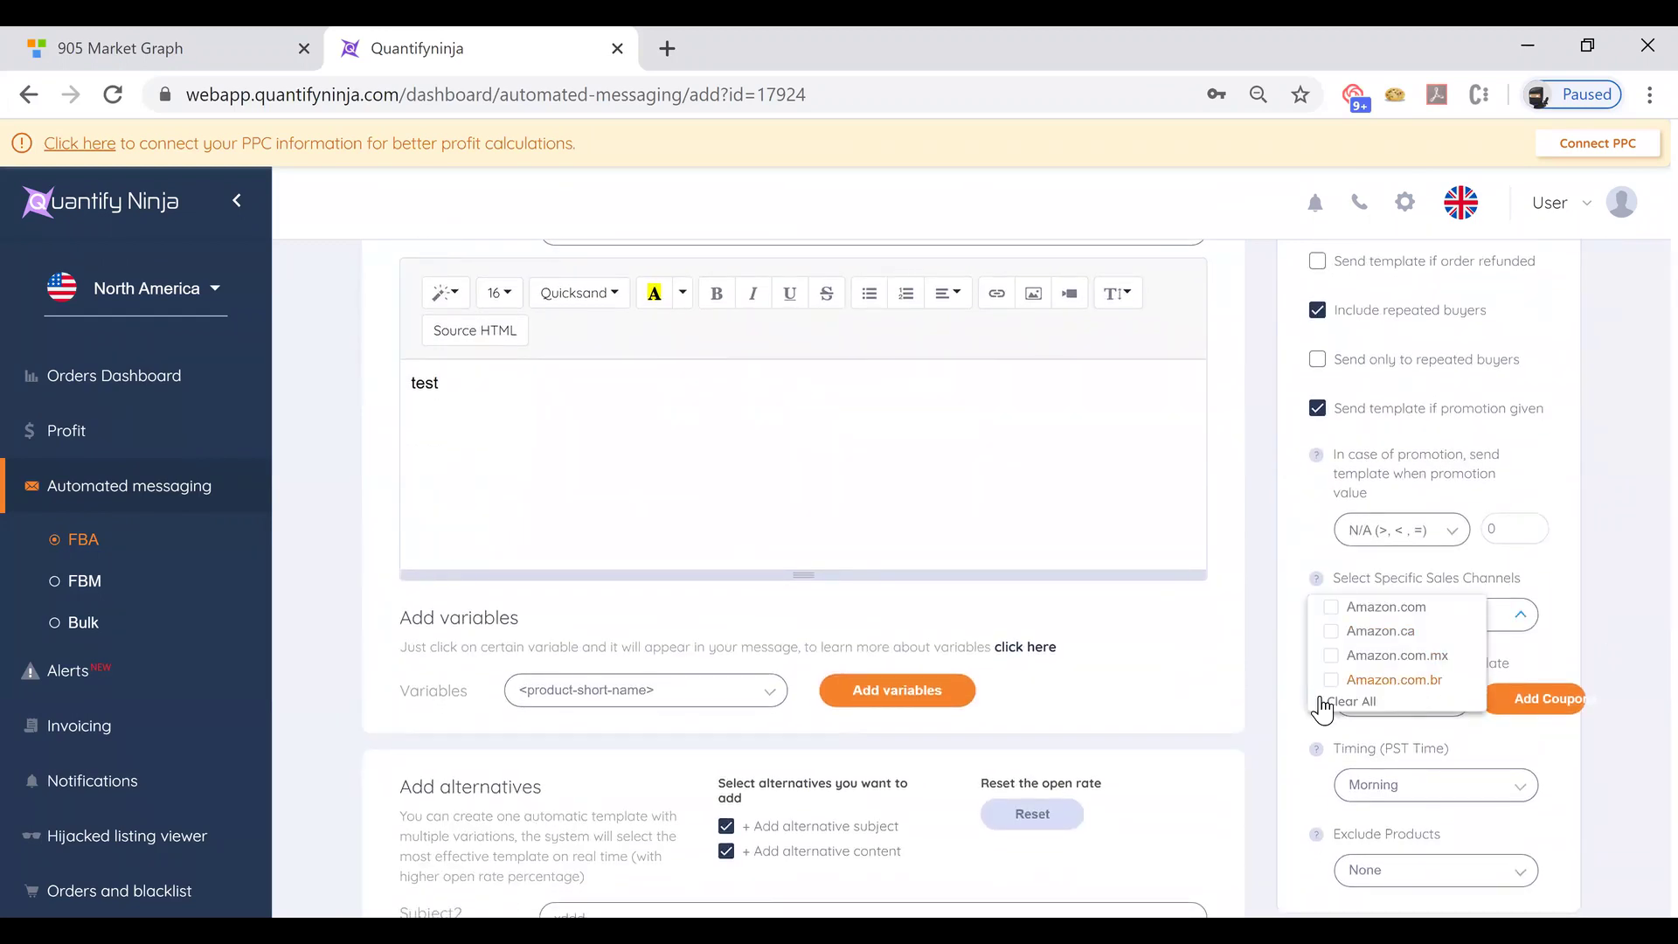
{"action": "left_click", "coordinate": [1597, 591]}
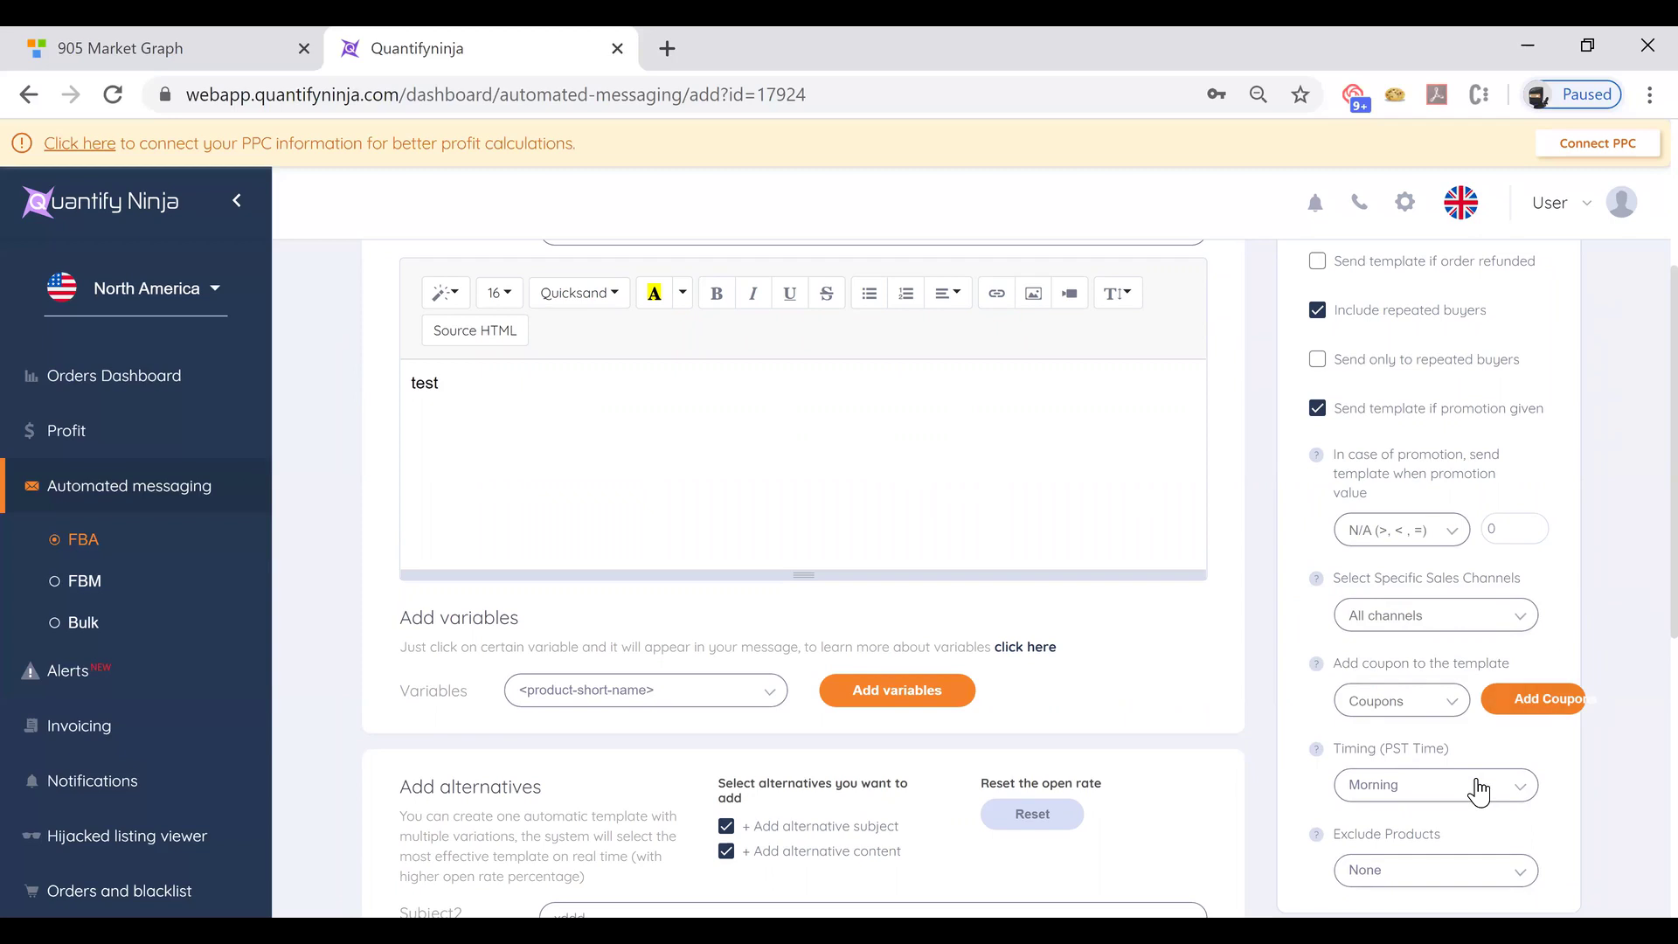
- Look through the template's timing, product exclusion and file attachment options and its alternative subject and content
{"action": "scroll", "coordinate": [1571, 801], "scroll_direction": "down", "scroll_amount": 1}
{"action": "scroll", "coordinate": [1570, 799], "scroll_direction": "down", "scroll_amount": 4}
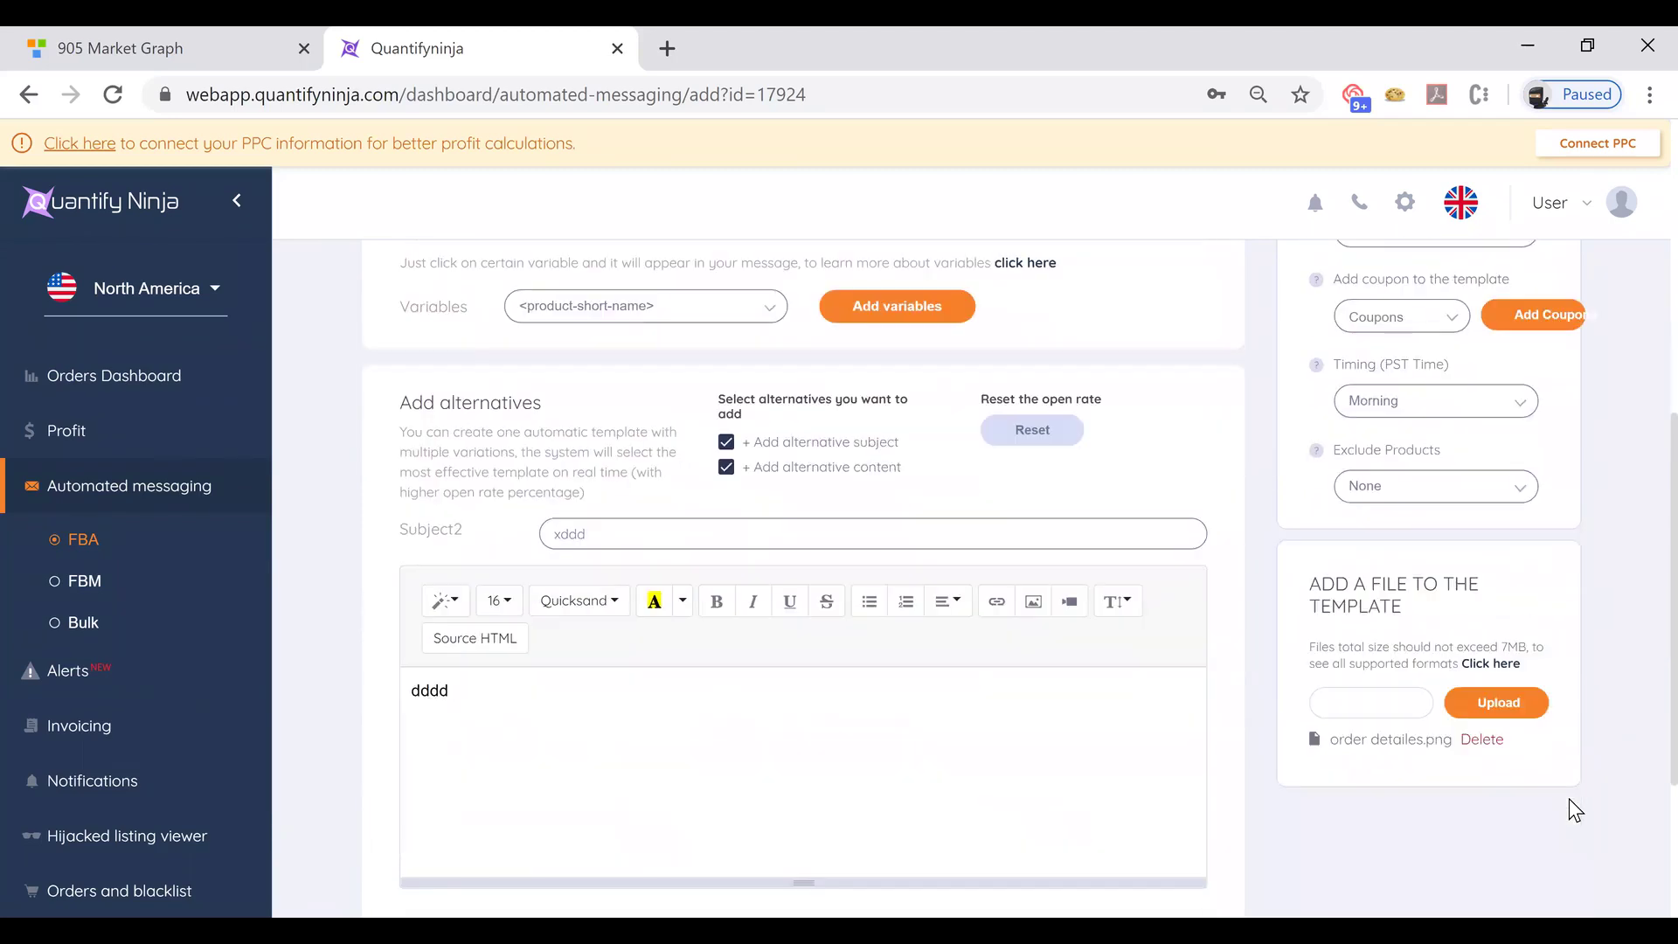
{"action": "scroll", "coordinate": [1411, 494], "scroll_direction": "down", "scroll_amount": 2}
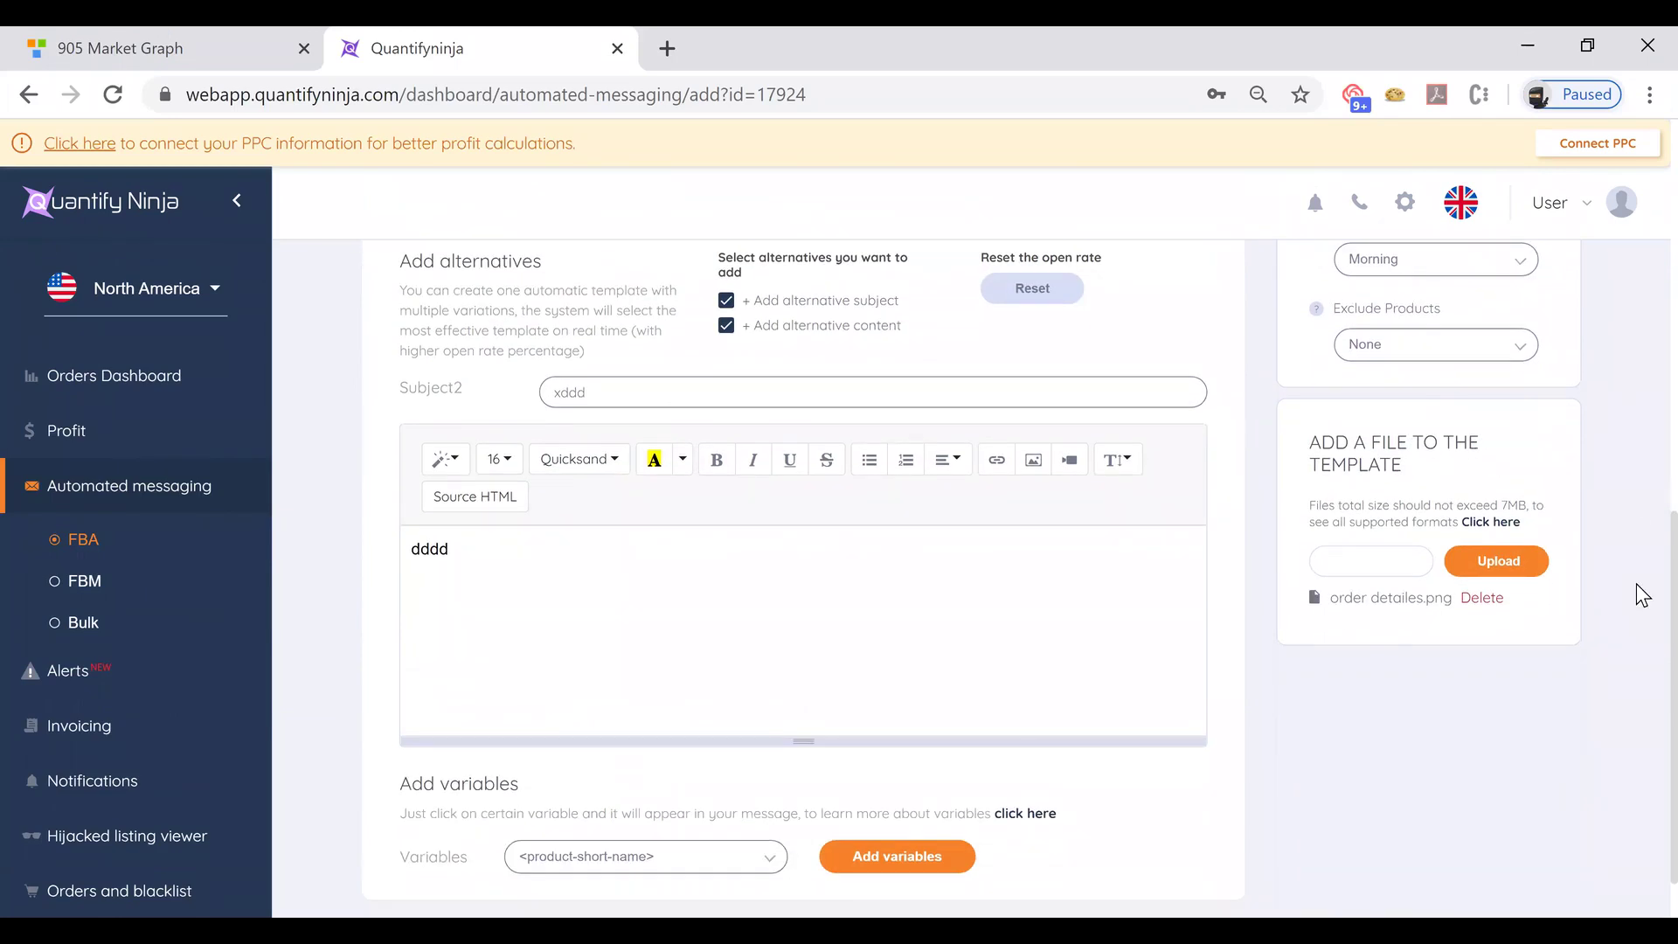
{"action": "scroll", "coordinate": [1288, 799], "scroll_direction": "down", "scroll_amount": 1}
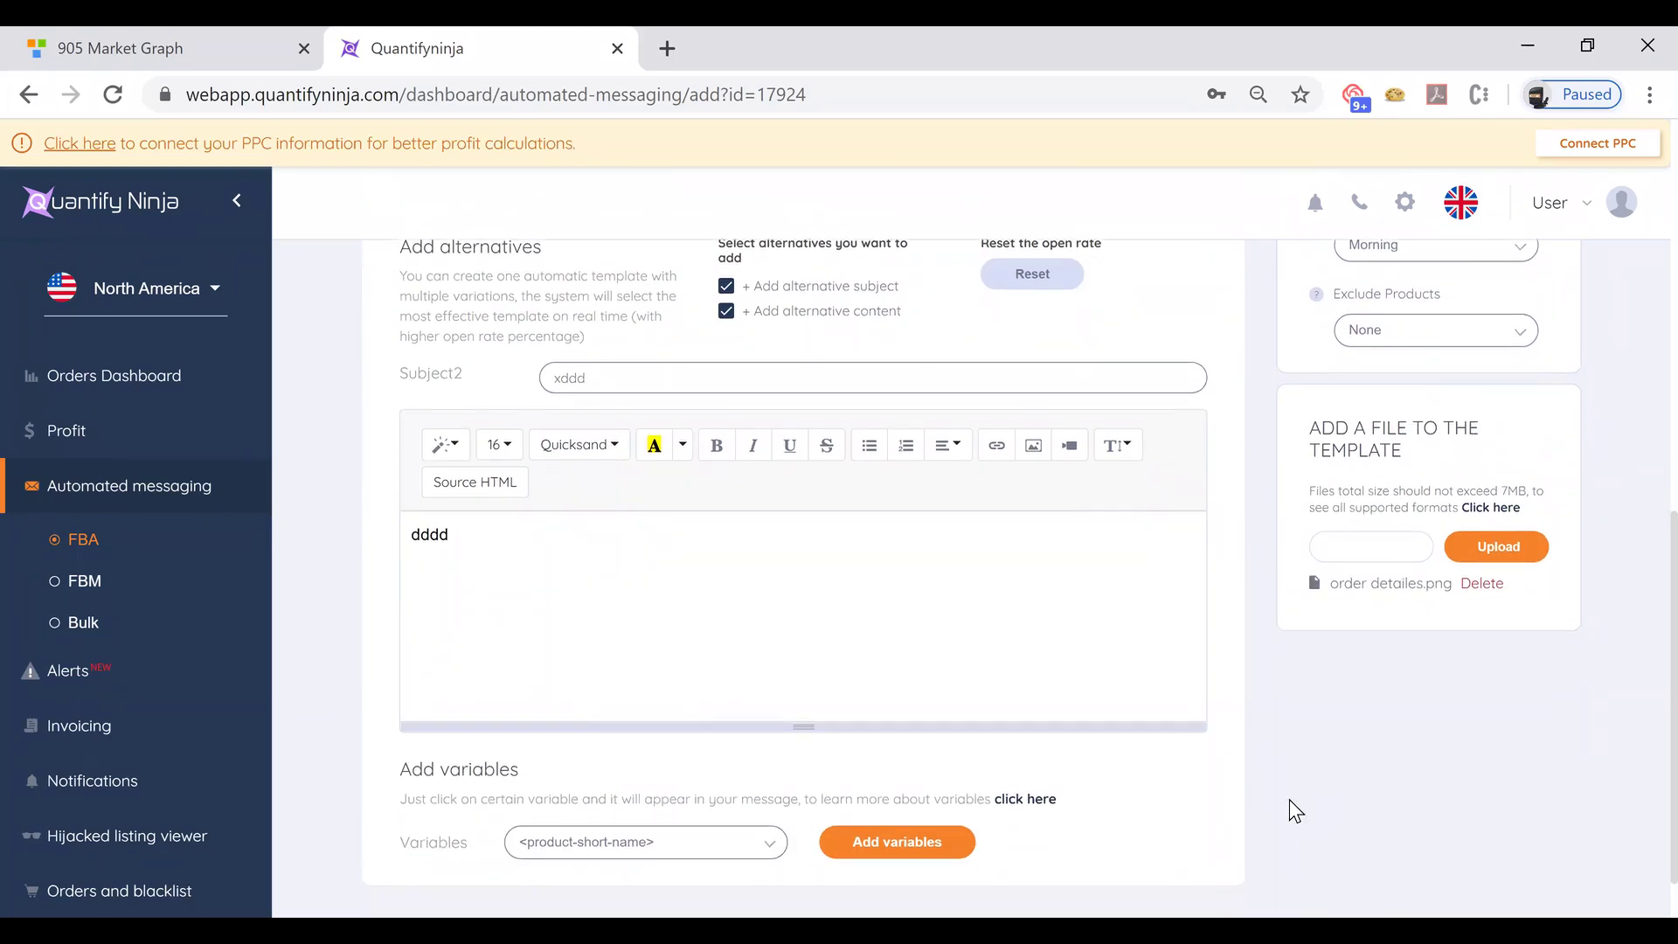
{"action": "scroll", "coordinate": [1288, 799], "scroll_direction": "up", "scroll_amount": 3}
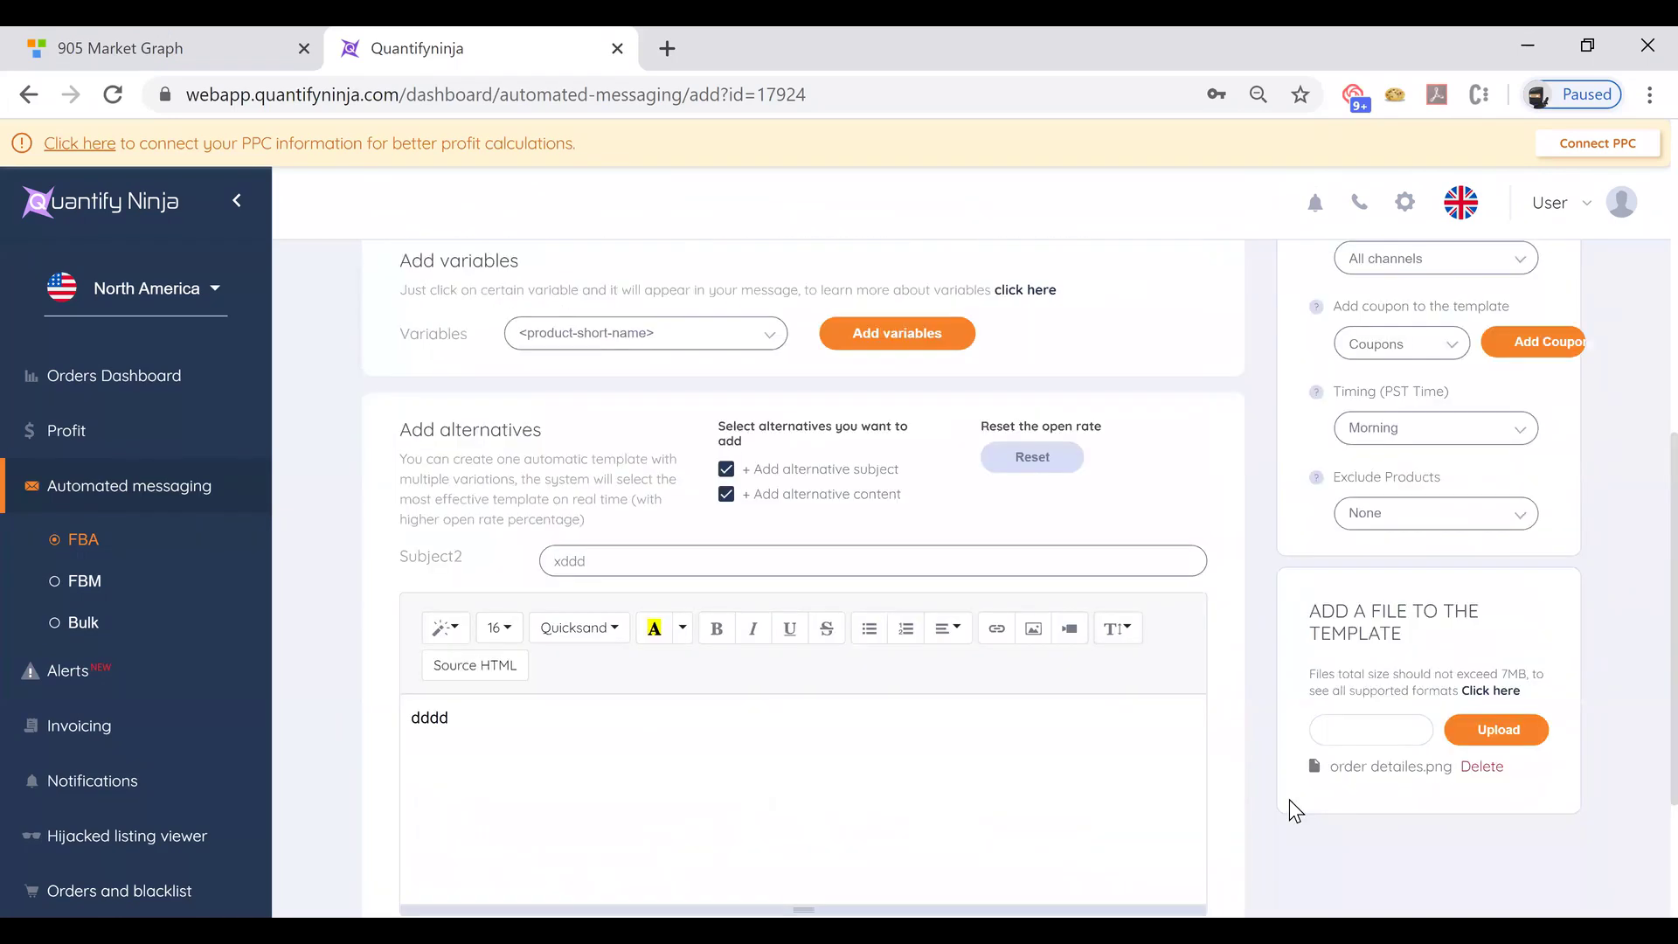
{"action": "scroll", "coordinate": [1208, 591], "scroll_direction": "up", "scroll_amount": 4}
{"action": "scroll", "coordinate": [1209, 595], "scroll_direction": "up", "scroll_amount": 3}
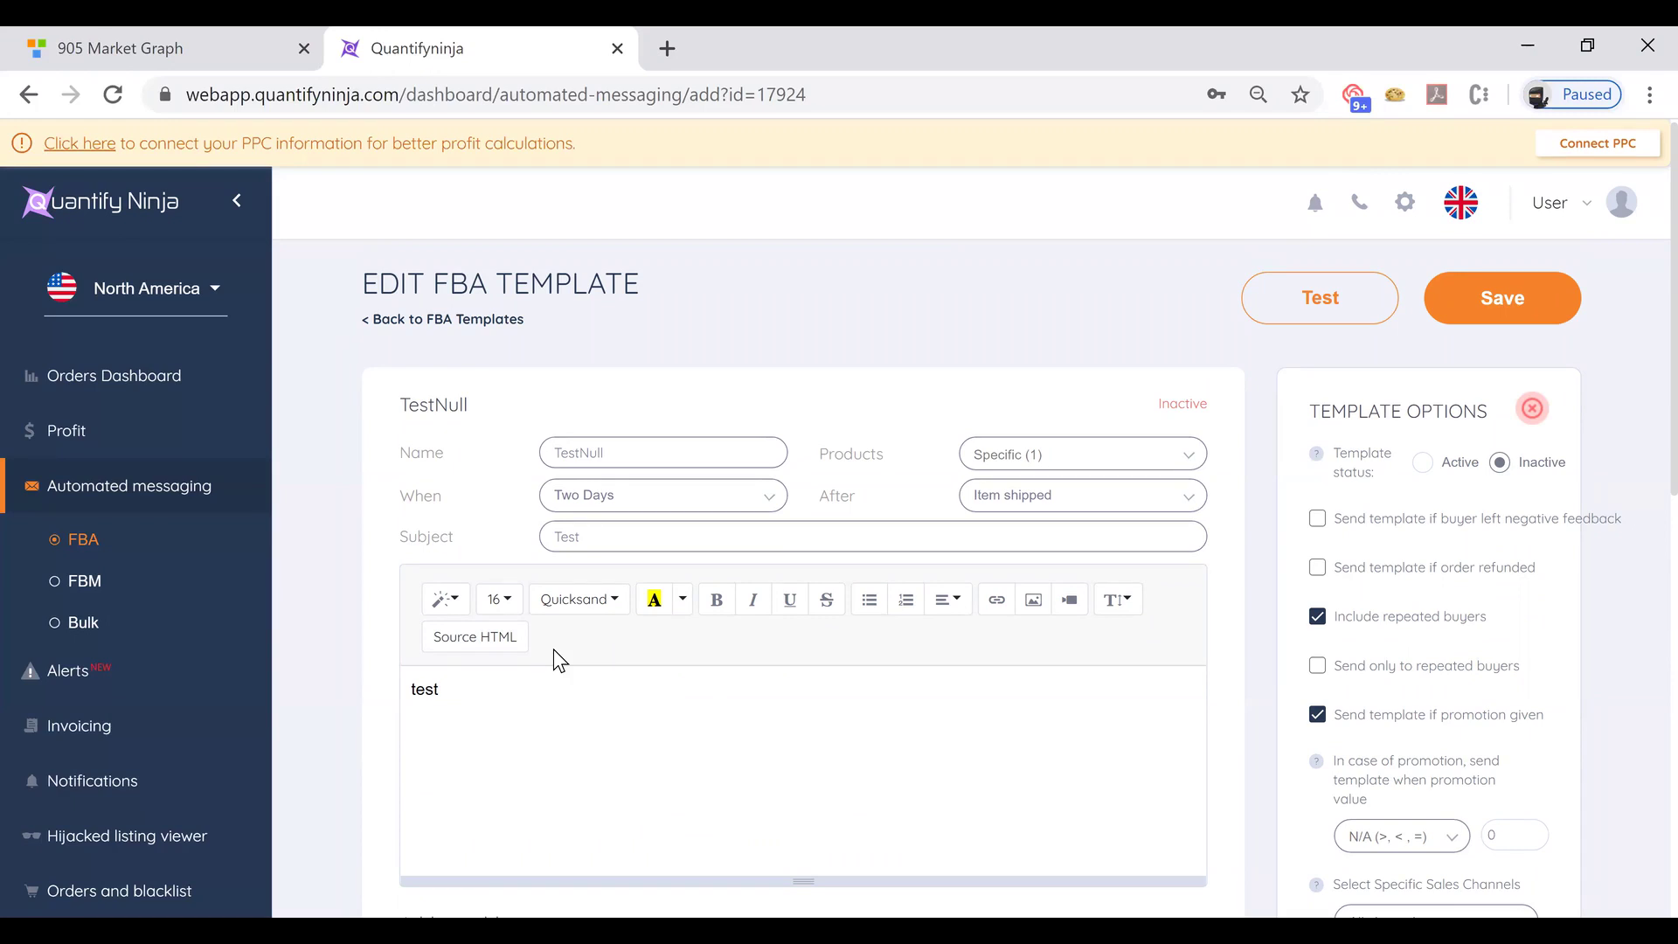
- View the HTML source of the TestNull message and return to the formatted text without editing it
{"action": "left_click", "coordinate": [490, 650]}
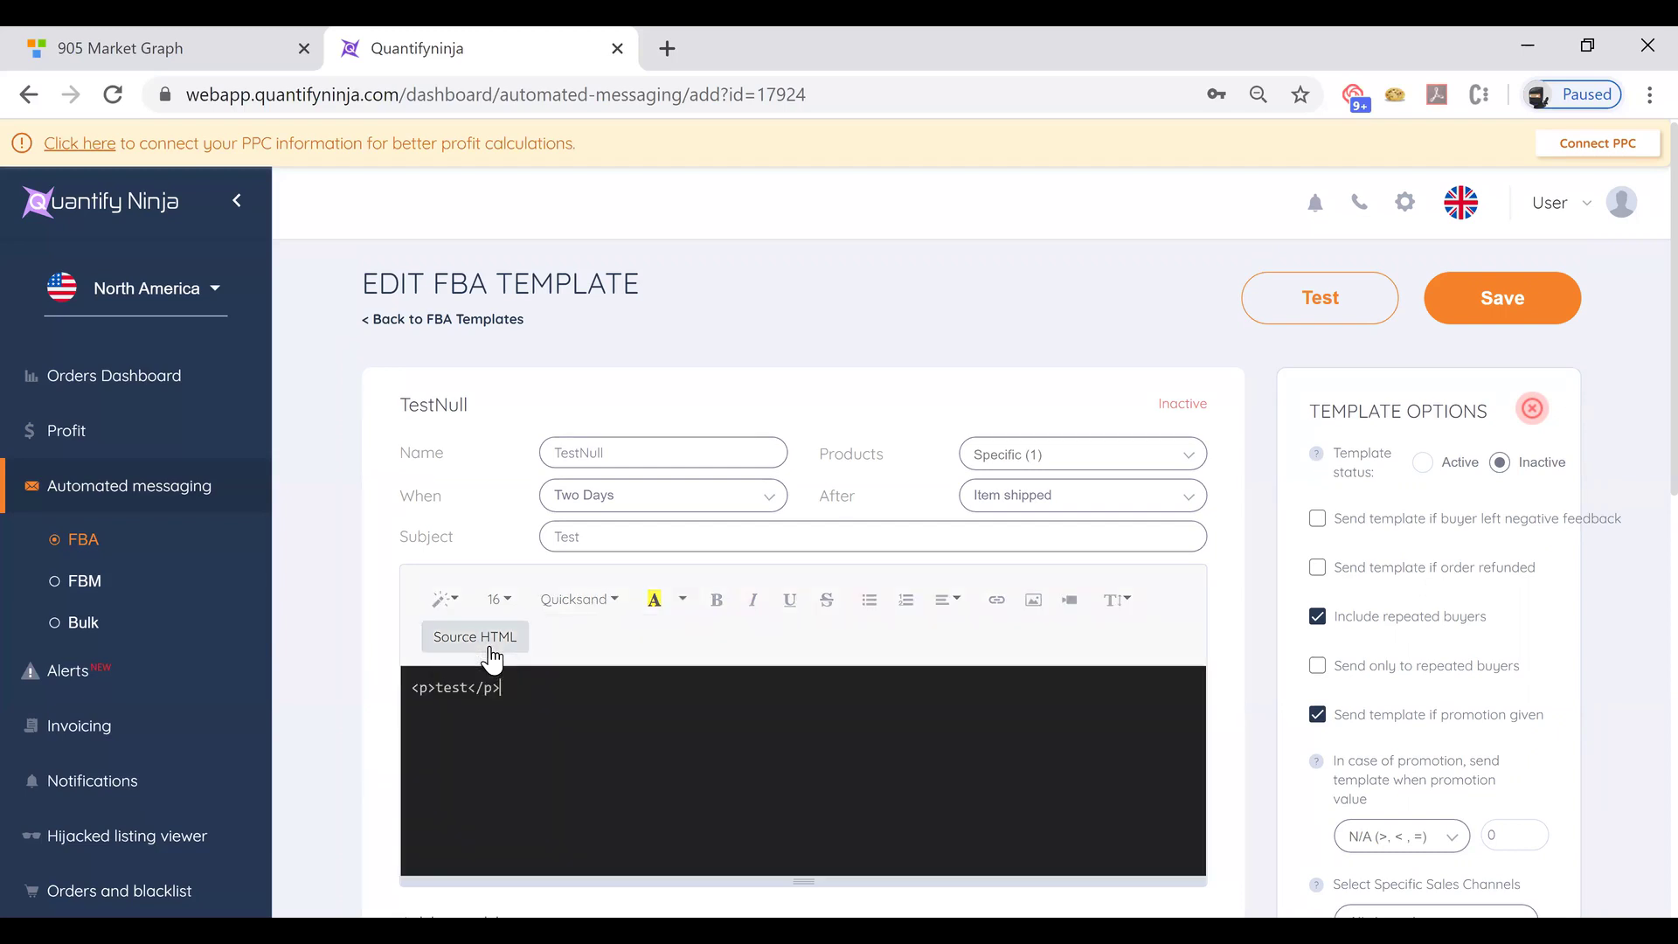
{"action": "key", "text": "ctrl+a"}
{"action": "scroll", "coordinate": [745, 749], "scroll_direction": "down", "scroll_amount": 1}
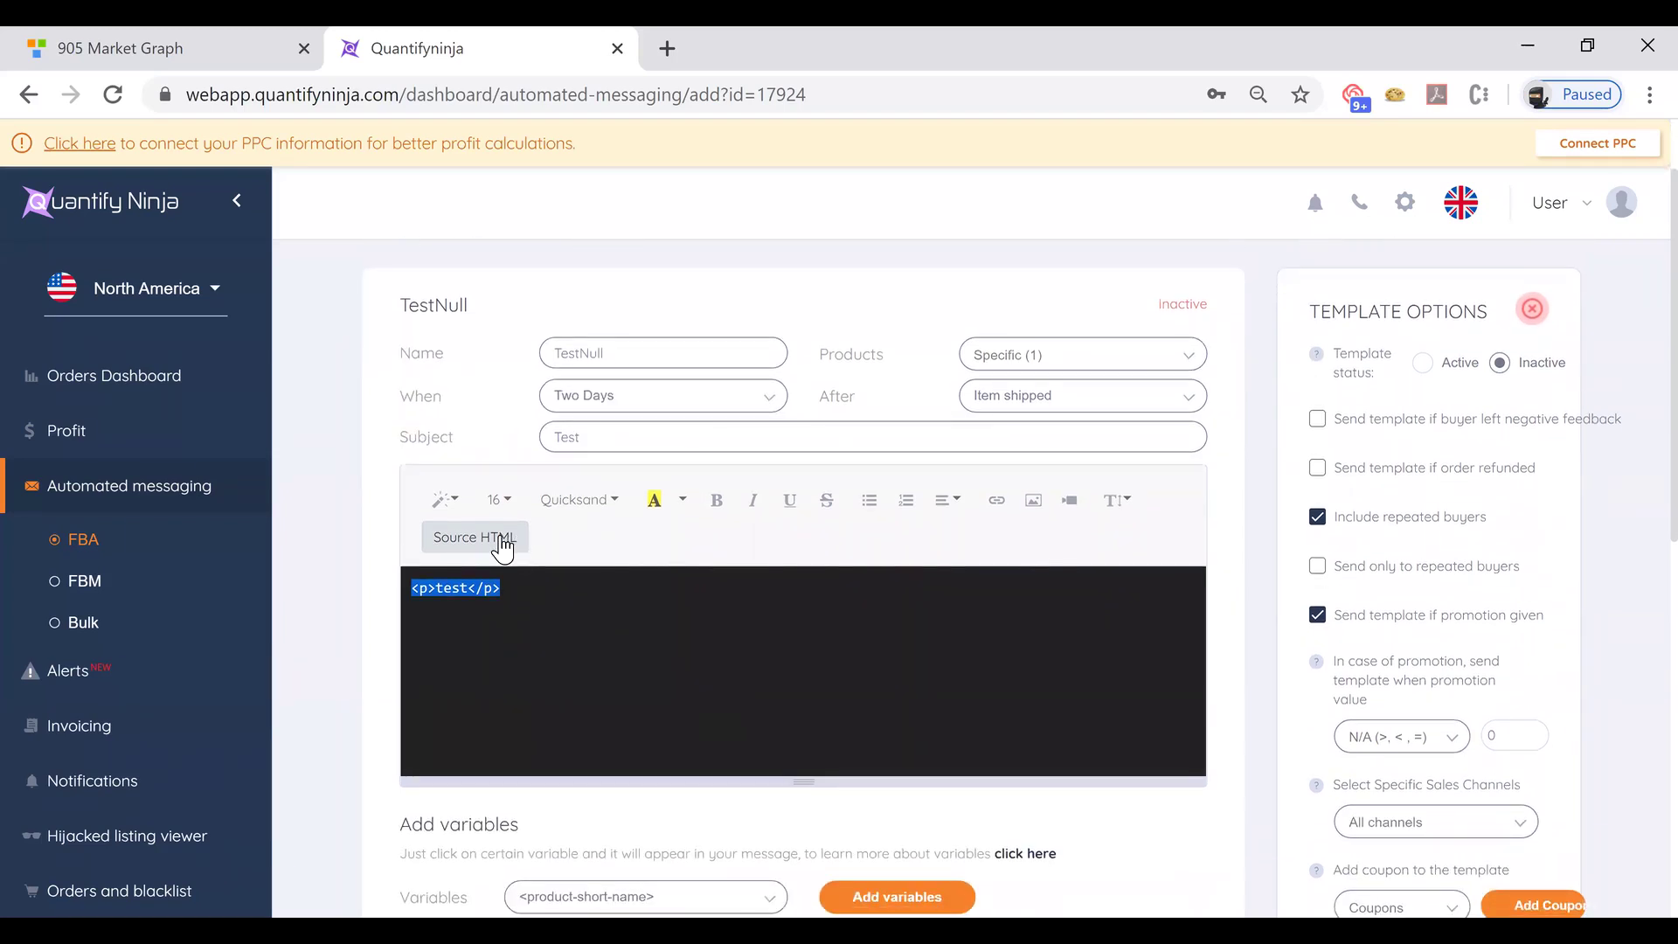
{"action": "left_click", "coordinate": [507, 537]}
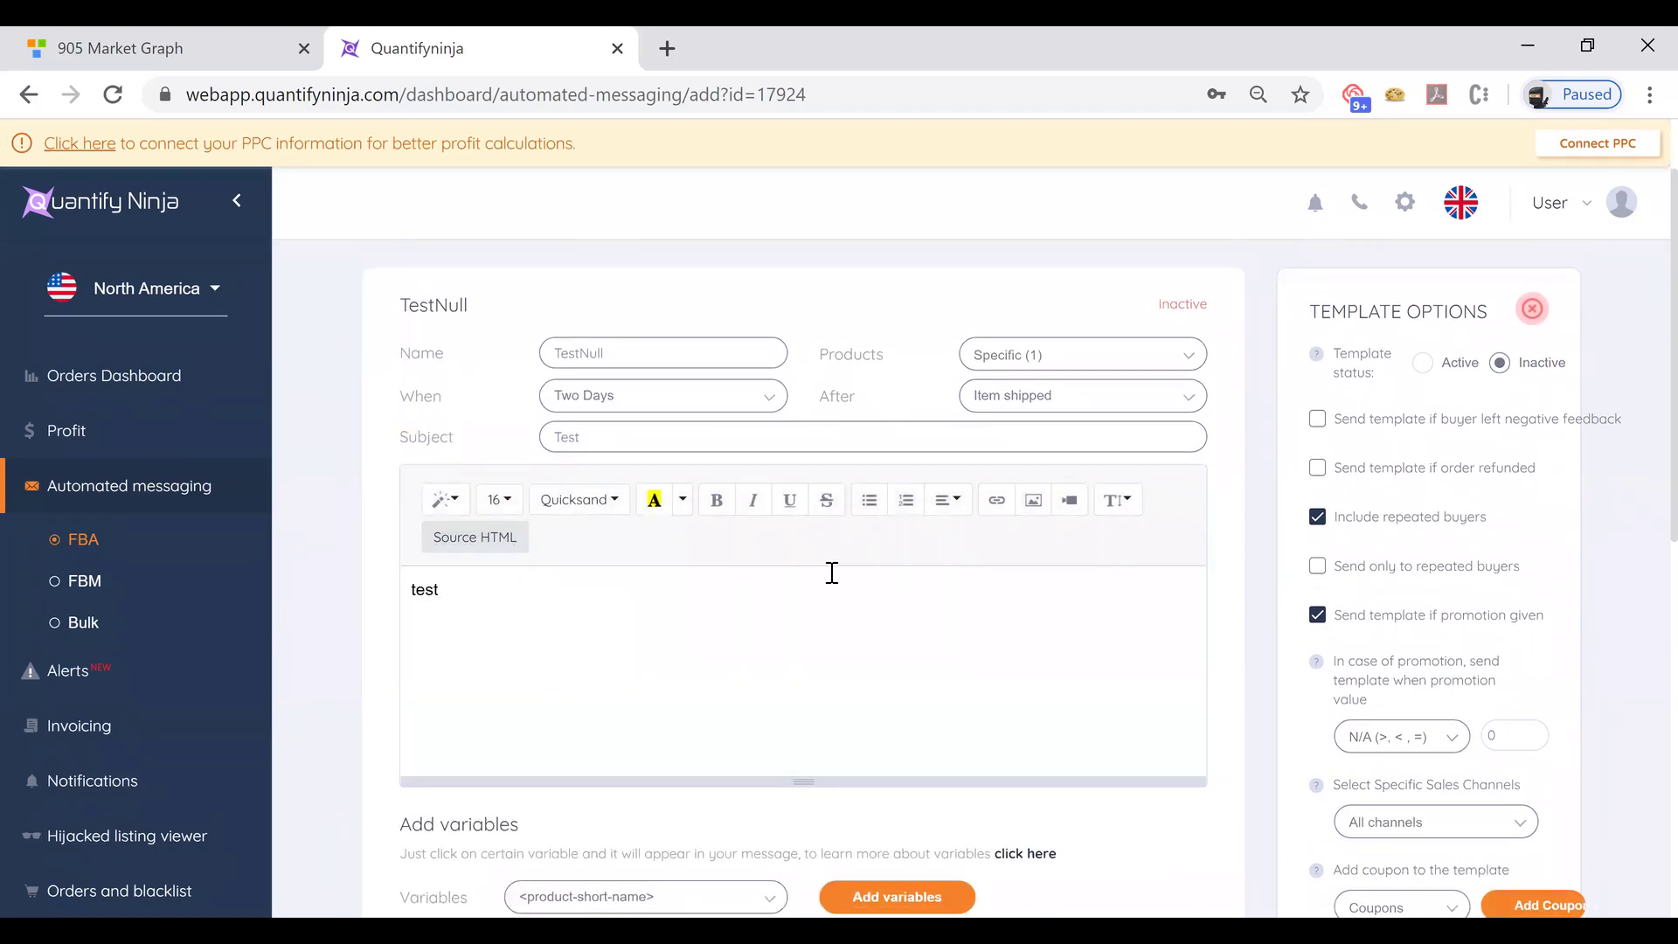
{"action": "left_click", "coordinate": [684, 690]}
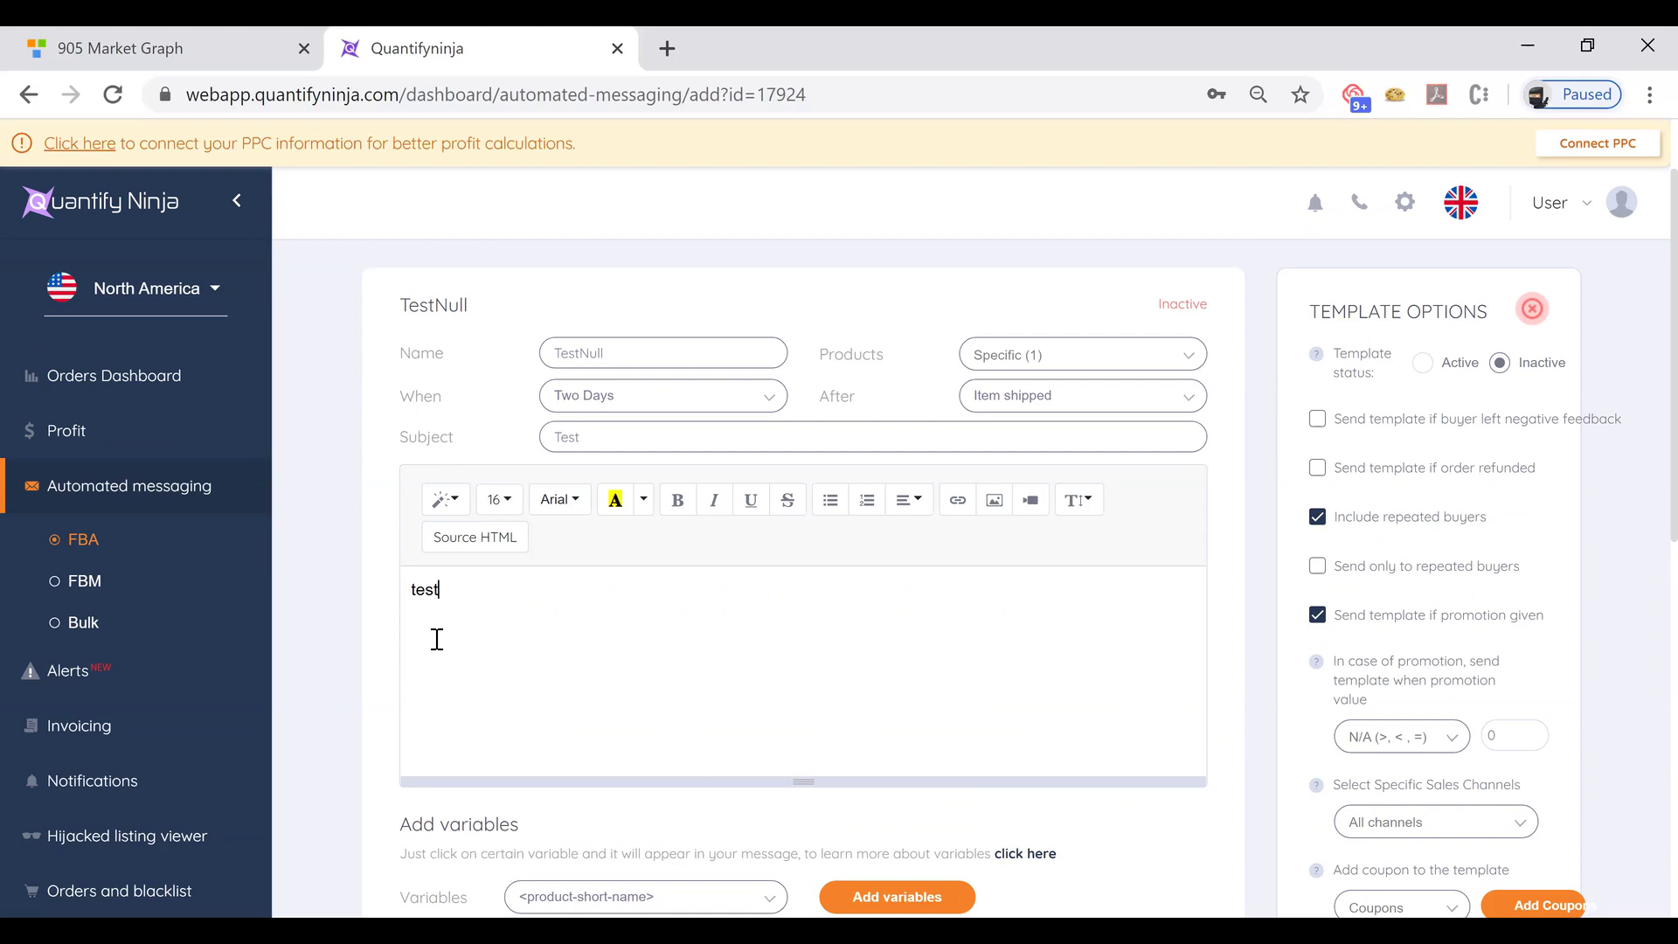
- Open the FBA orders list, expand the first order, and examine its order details, shipping address, buyer information and profit fields
{"action": "scroll", "coordinate": [206, 685], "scroll_direction": "down", "scroll_amount": 4}
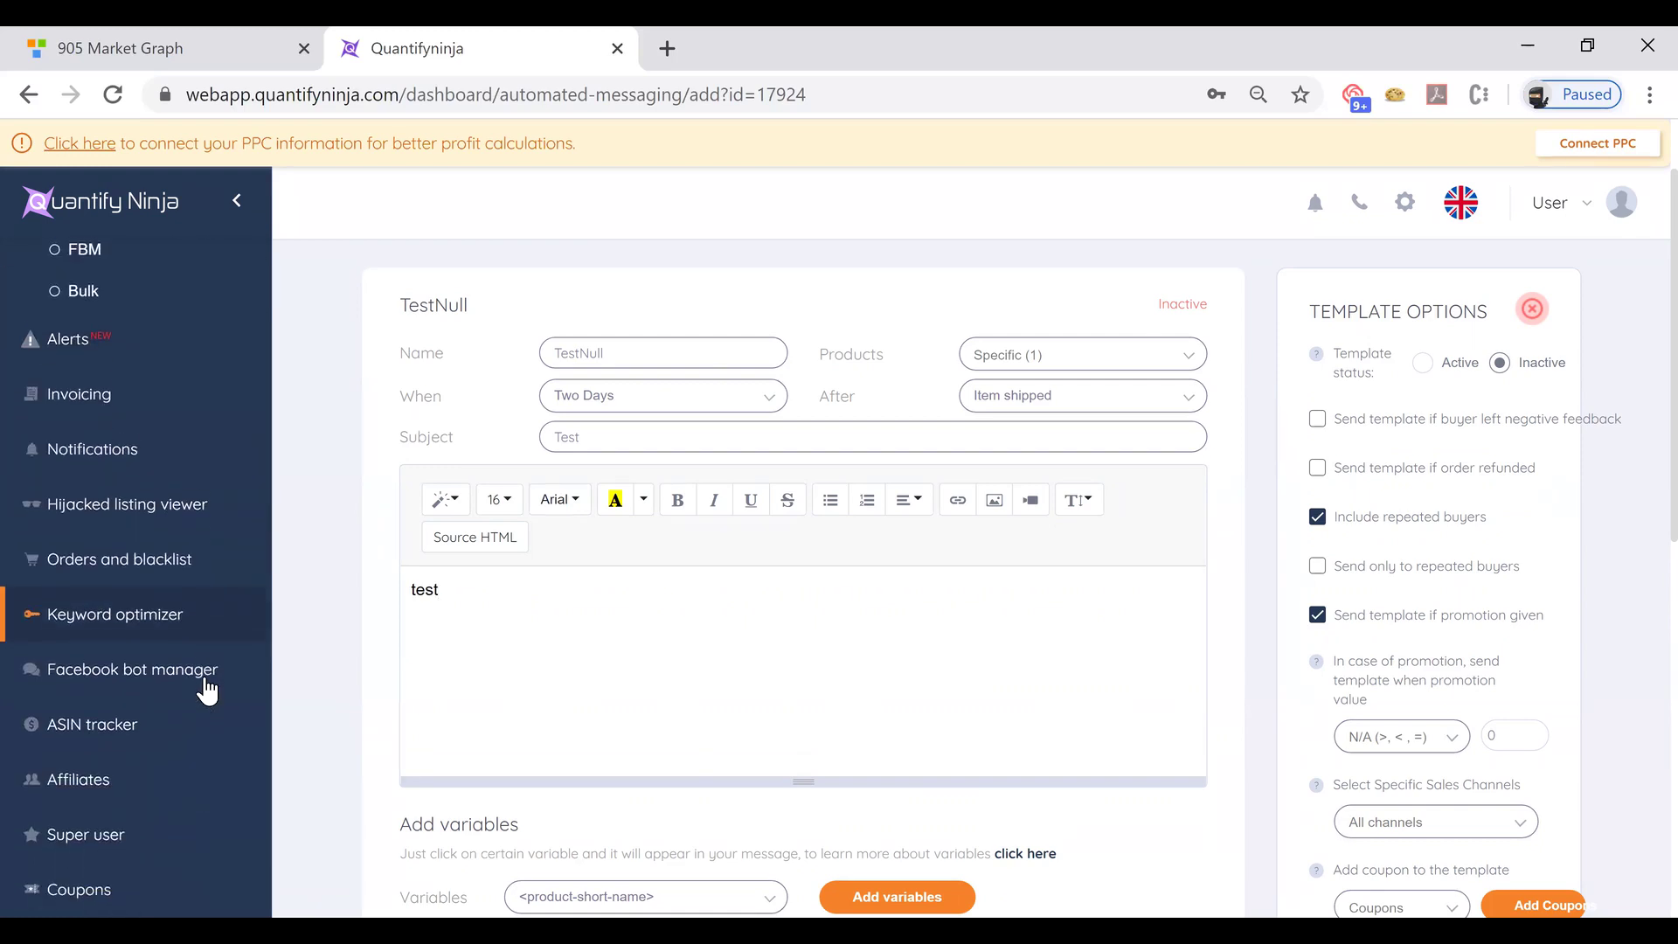
{"action": "left_click", "coordinate": [124, 550]}
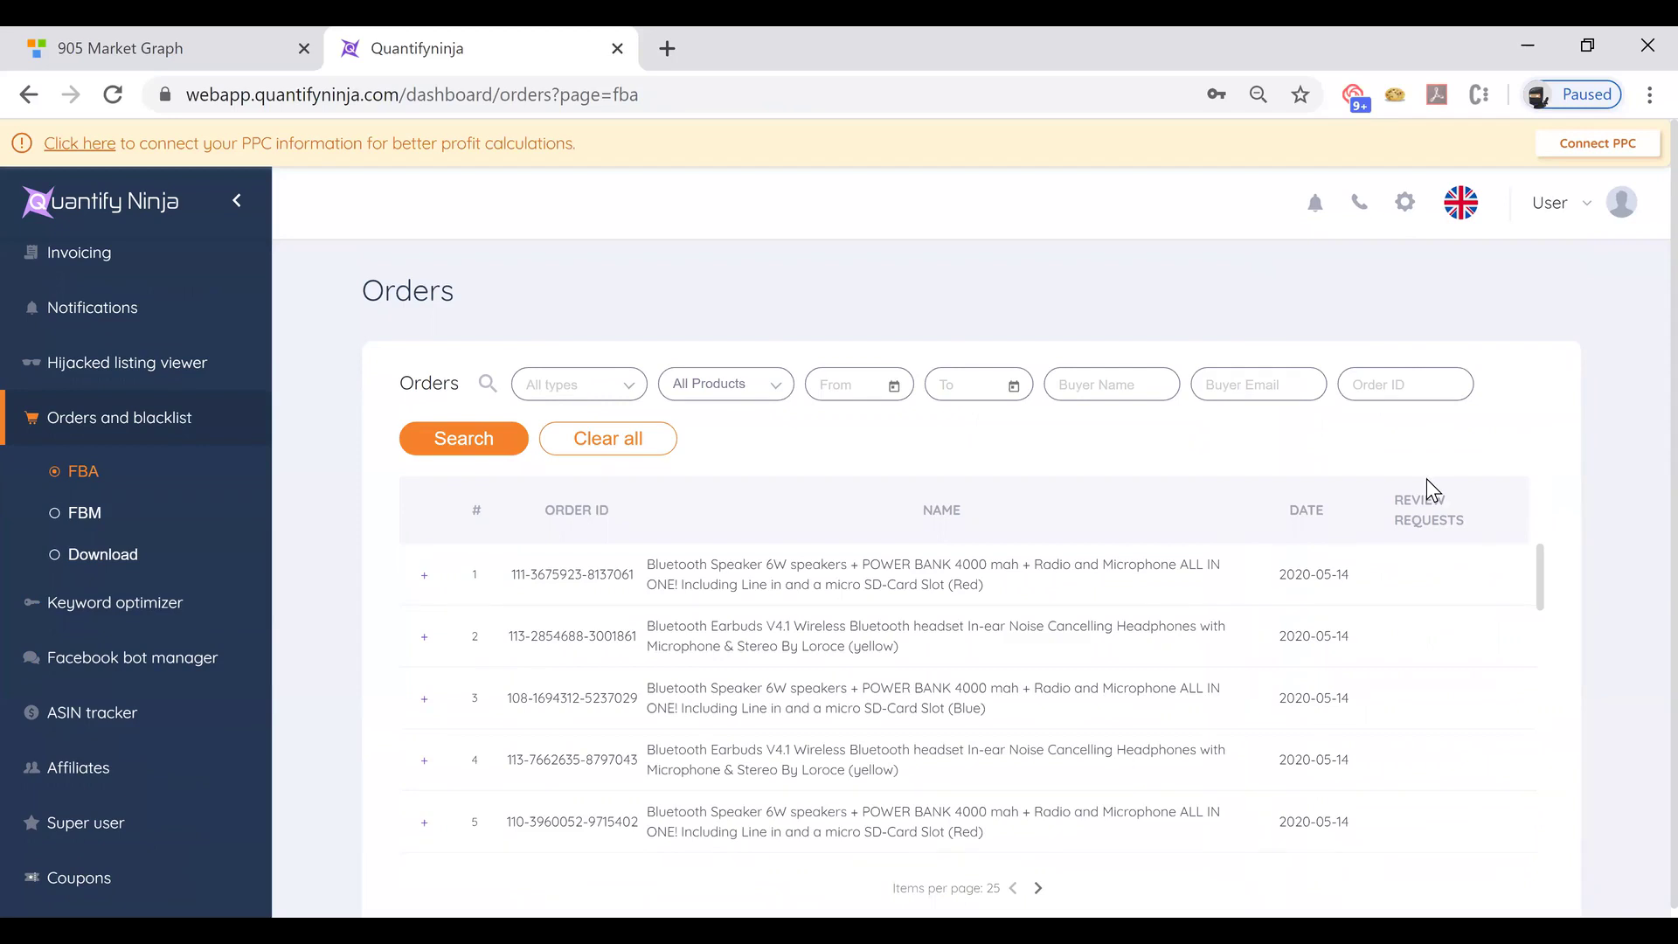
{"action": "left_click", "coordinate": [425, 577]}
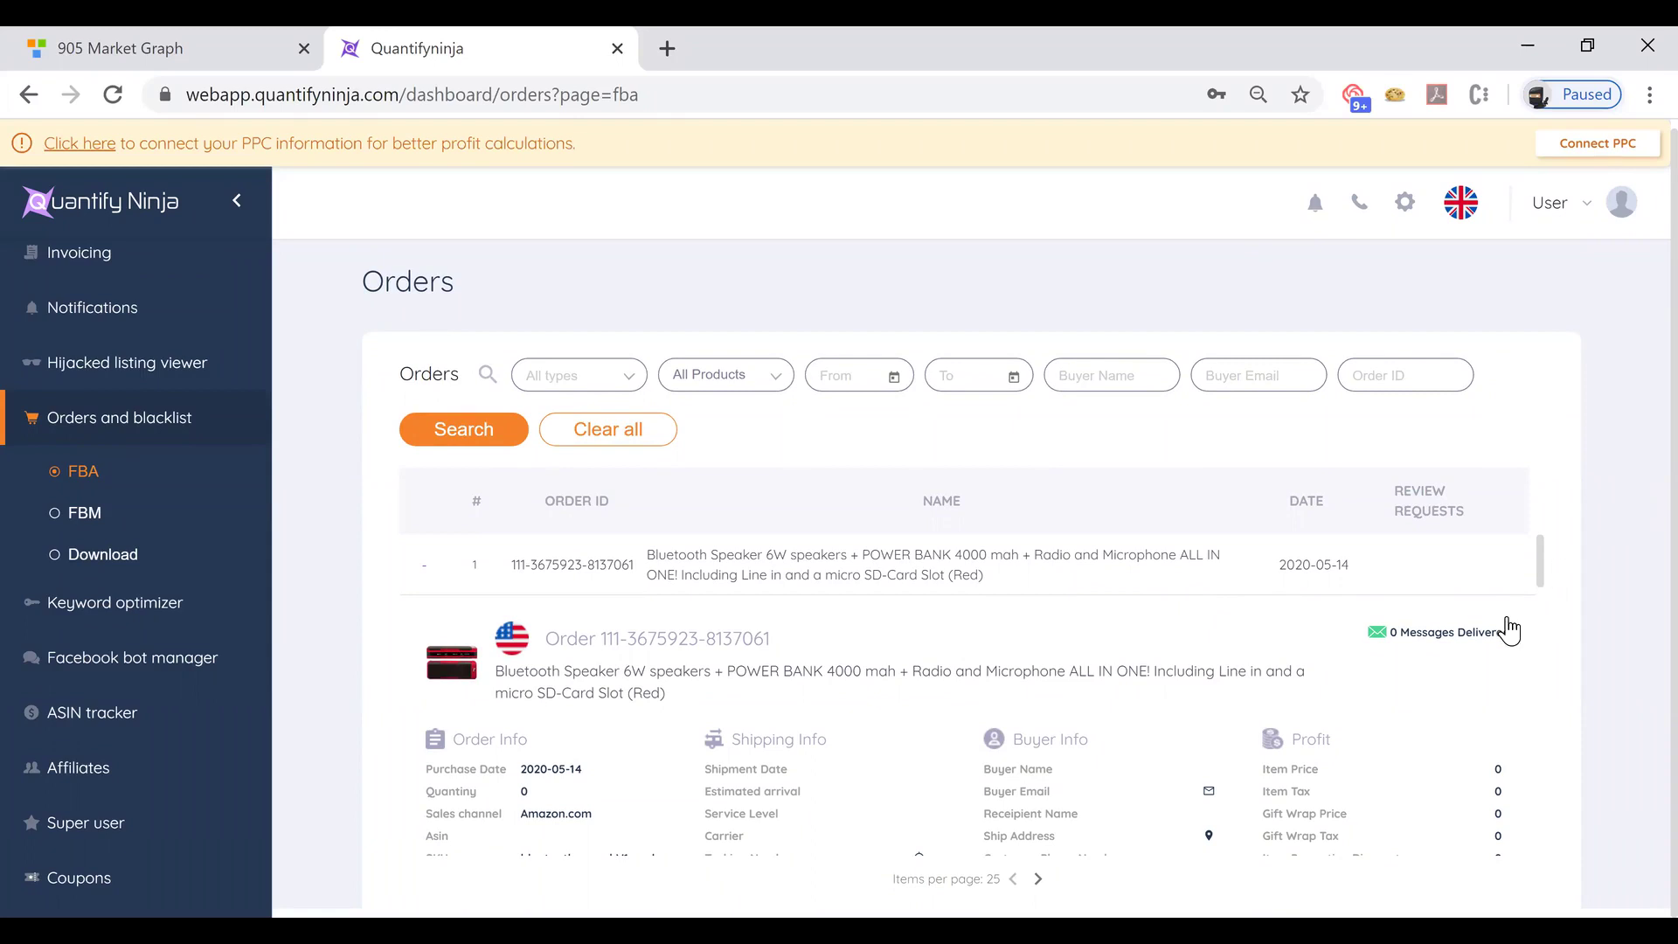
{"action": "scroll", "coordinate": [1509, 629], "scroll_direction": "down", "scroll_amount": 2}
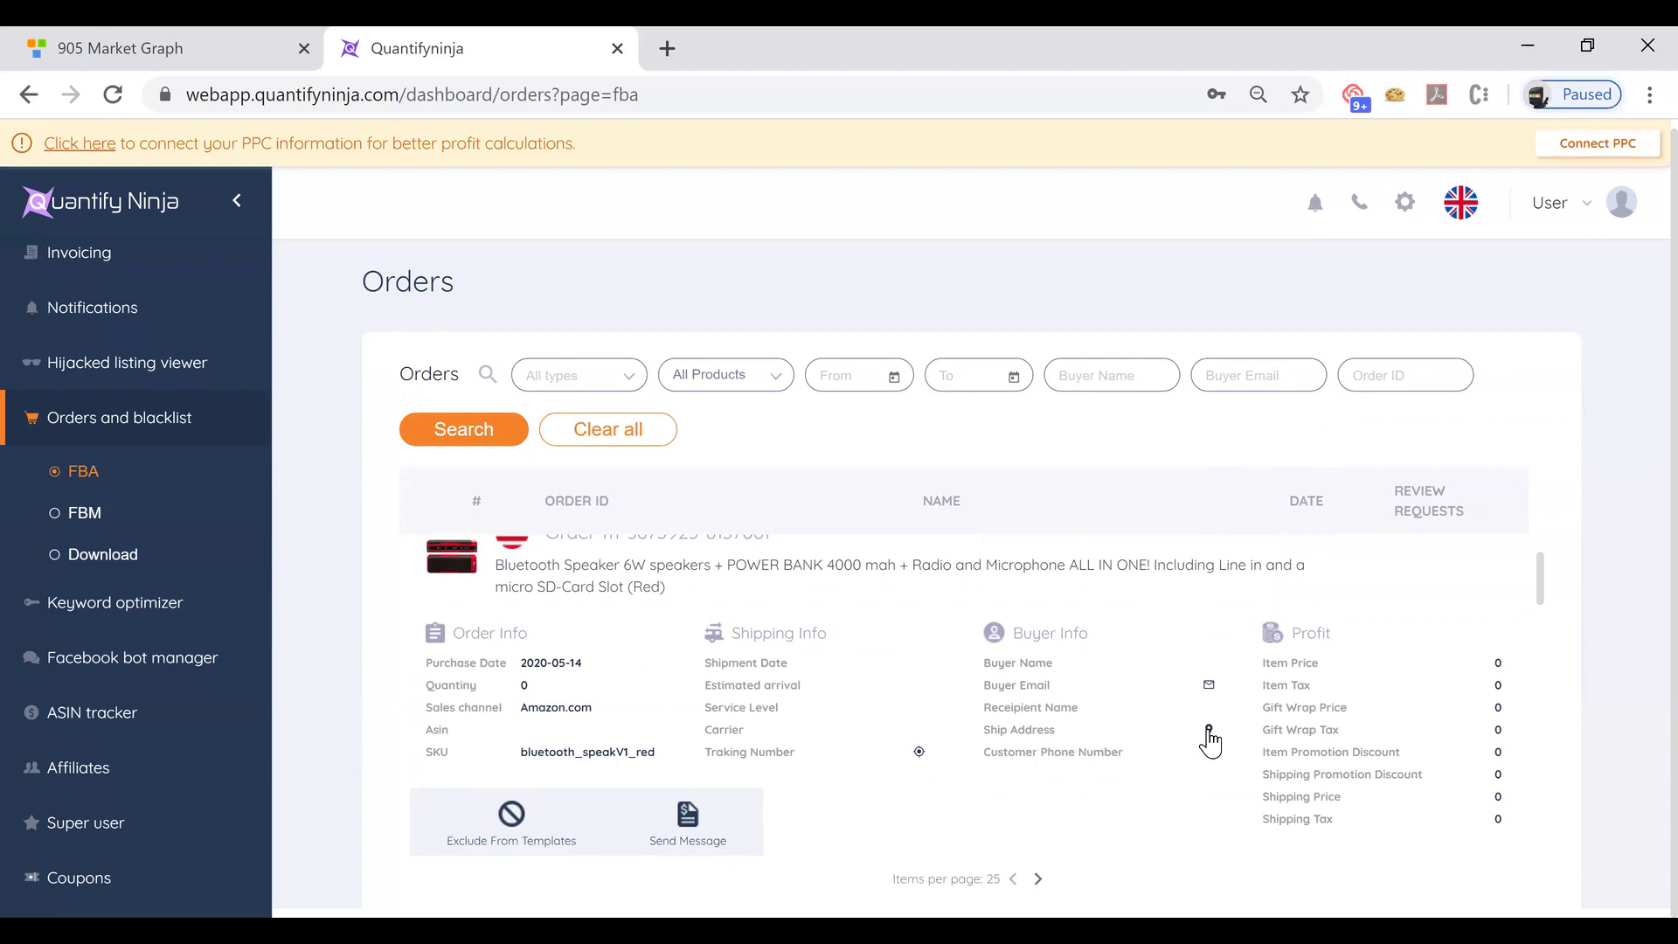
{"action": "left_click", "coordinate": [1209, 731]}
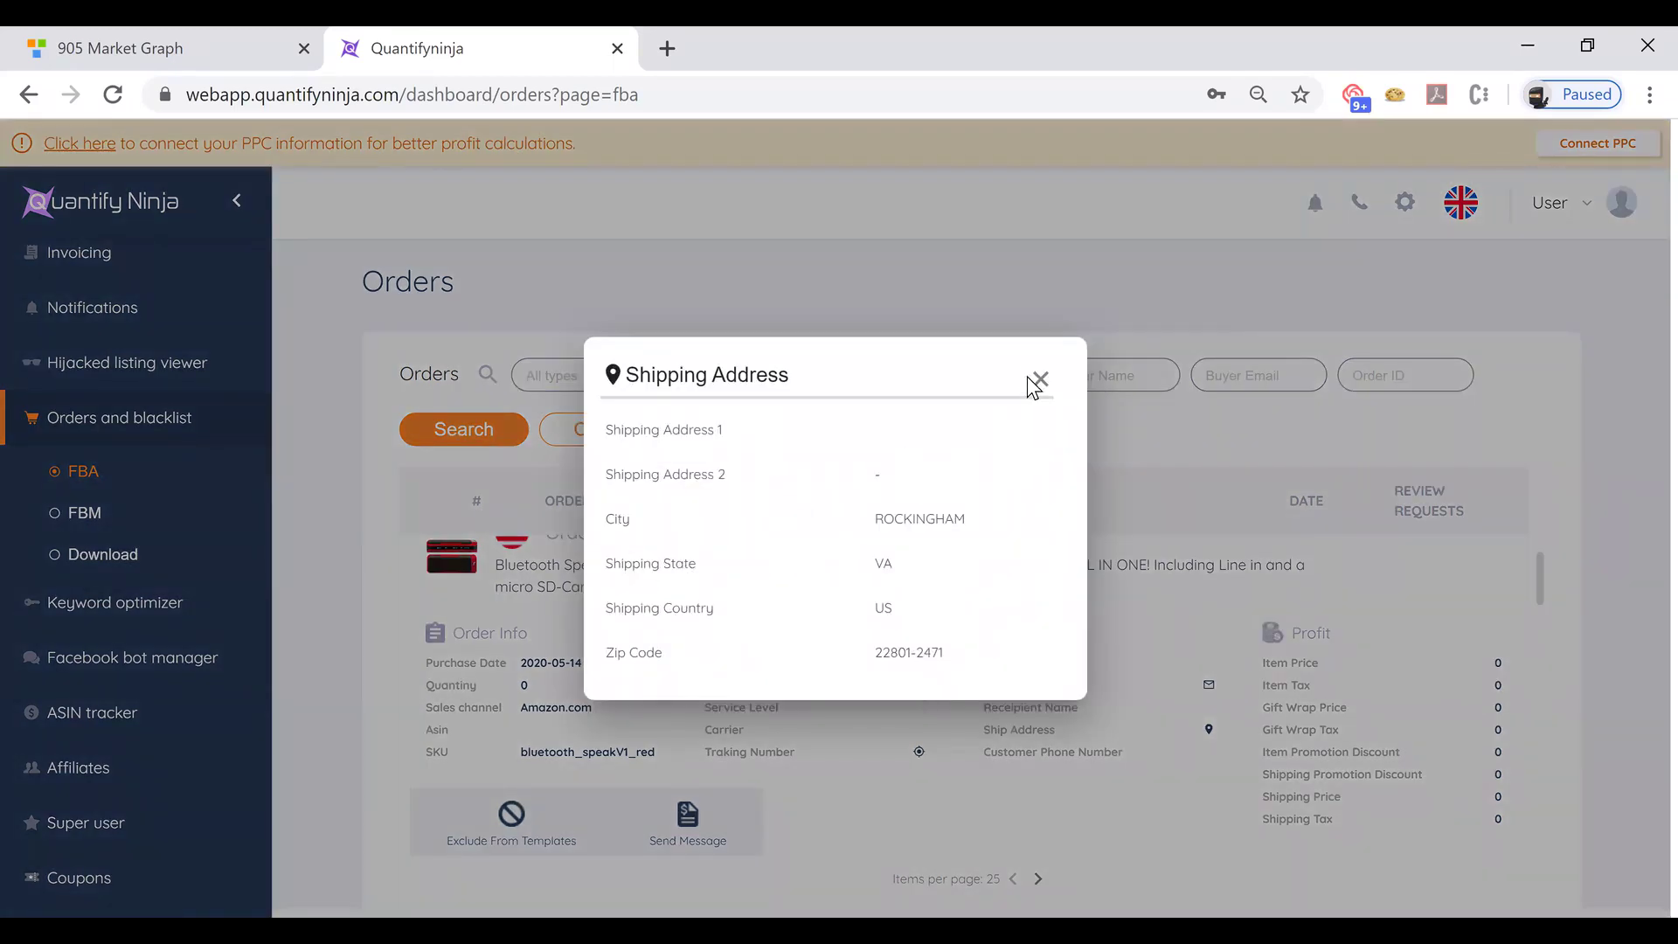
{"action": "left_click", "coordinate": [1258, 682]}
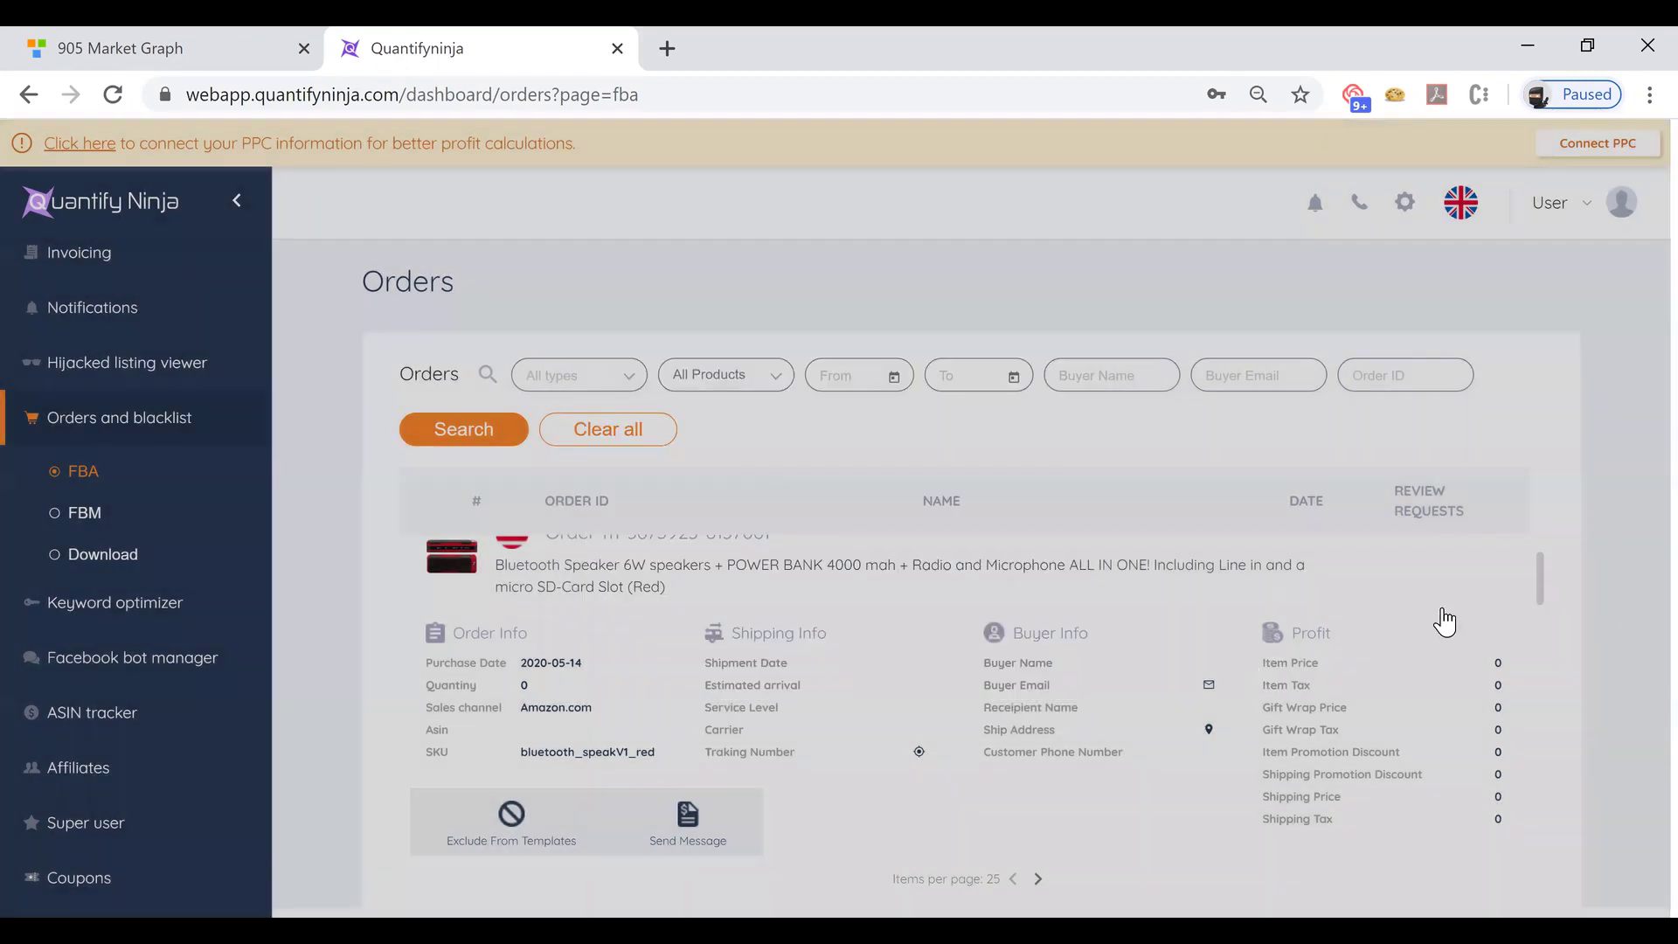
{"action": "scroll", "coordinate": [1455, 612], "scroll_direction": "up", "scroll_amount": 1}
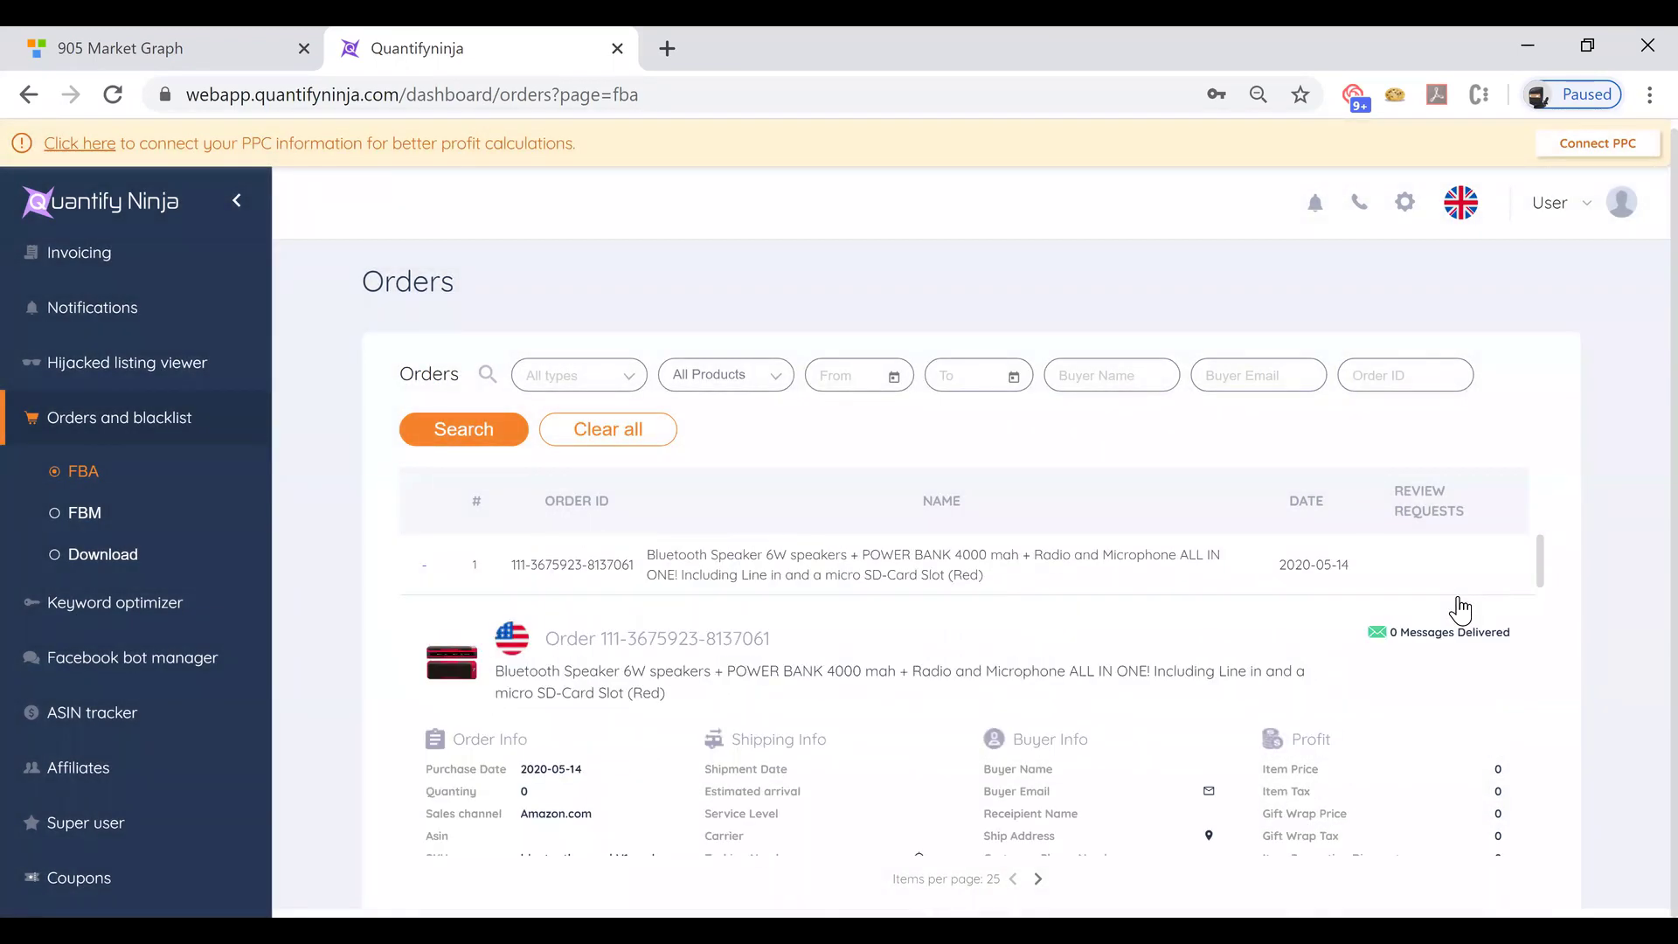
{"action": "scroll", "coordinate": [1459, 609], "scroll_direction": "down", "scroll_amount": 4}
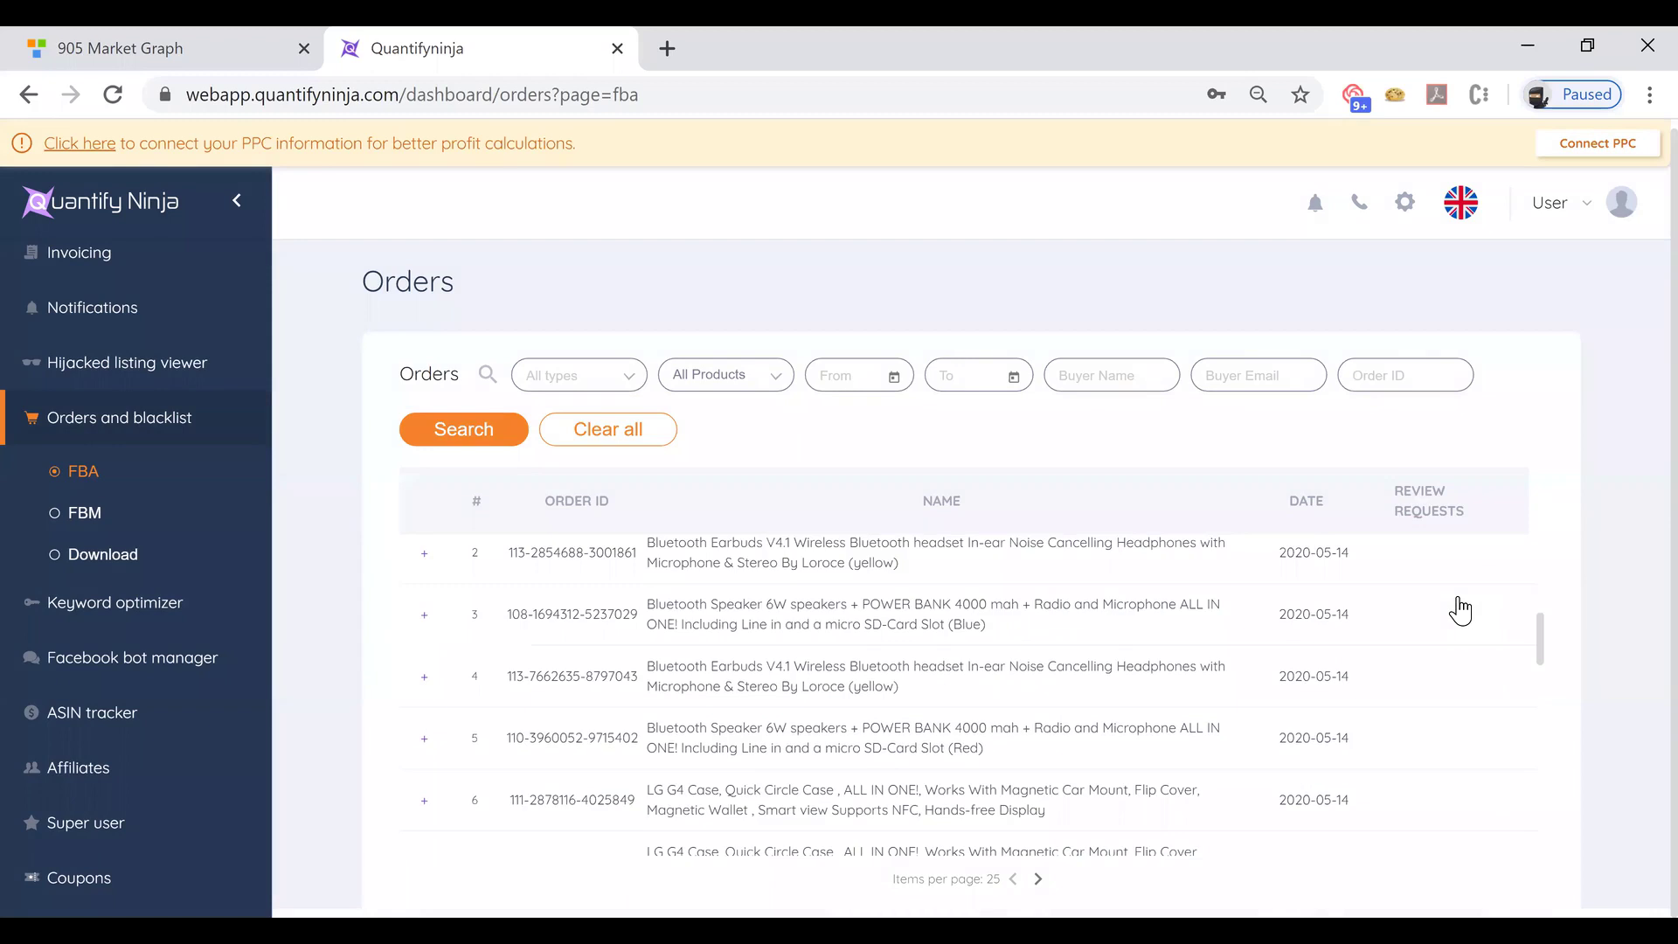
- Start a message to the first order's buyer, load the default-after-delivery template, and read through its content without sending it
{"action": "left_click", "coordinate": [749, 760]}
{"action": "left_click", "coordinate": [691, 791]}
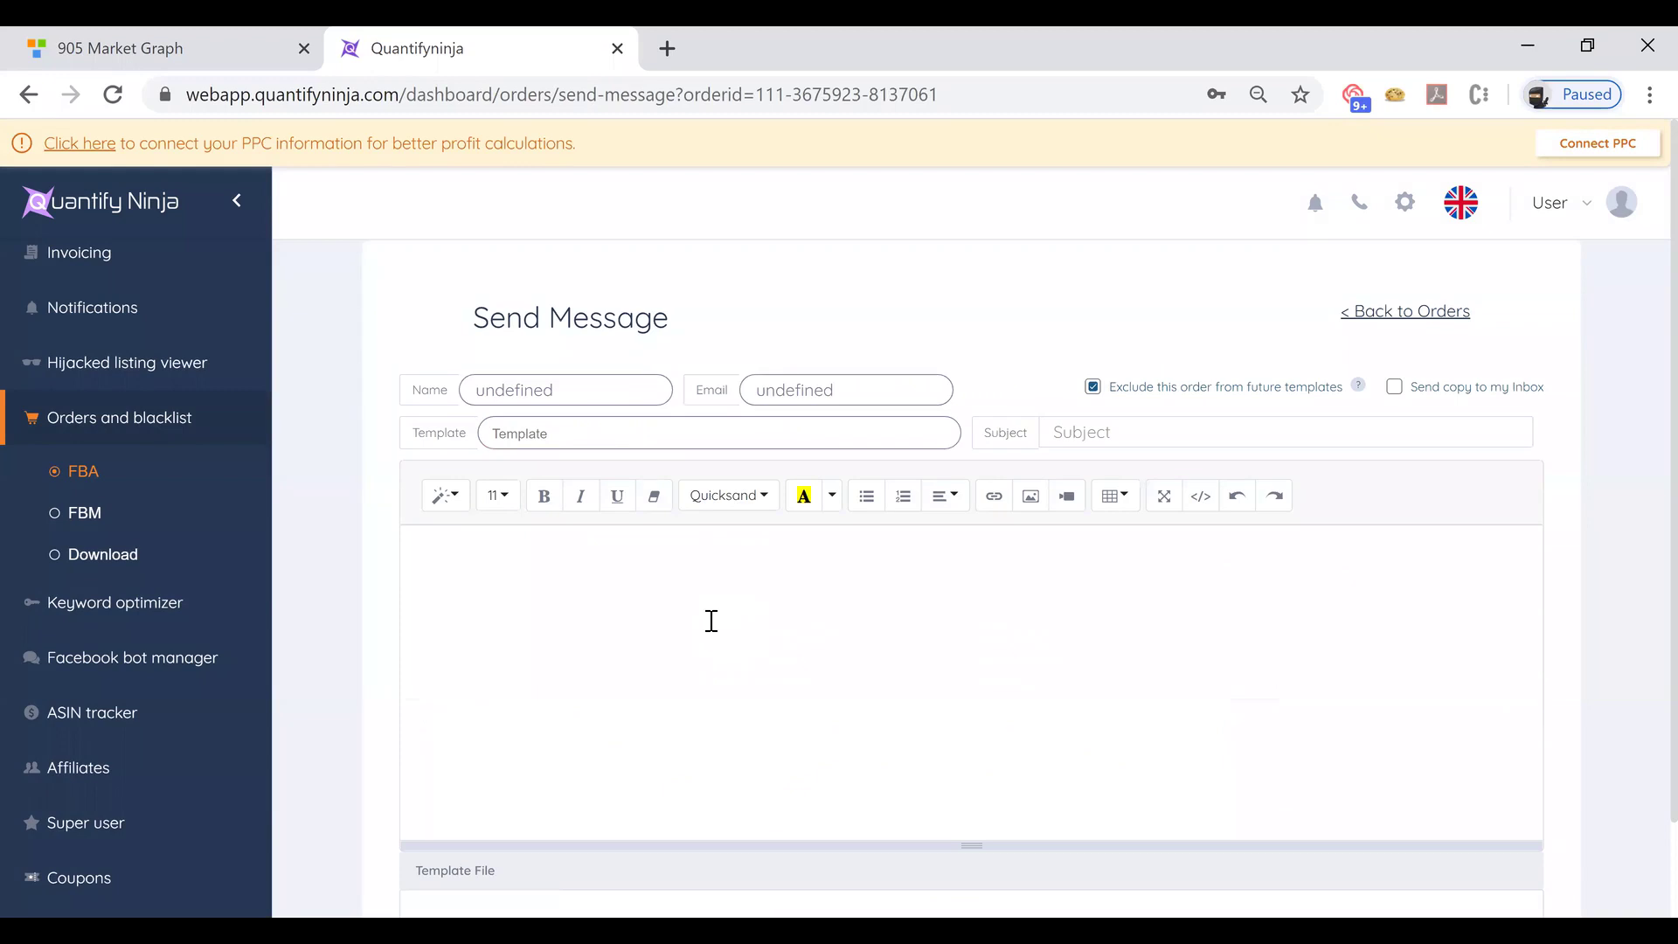
{"action": "left_click", "coordinate": [711, 621]}
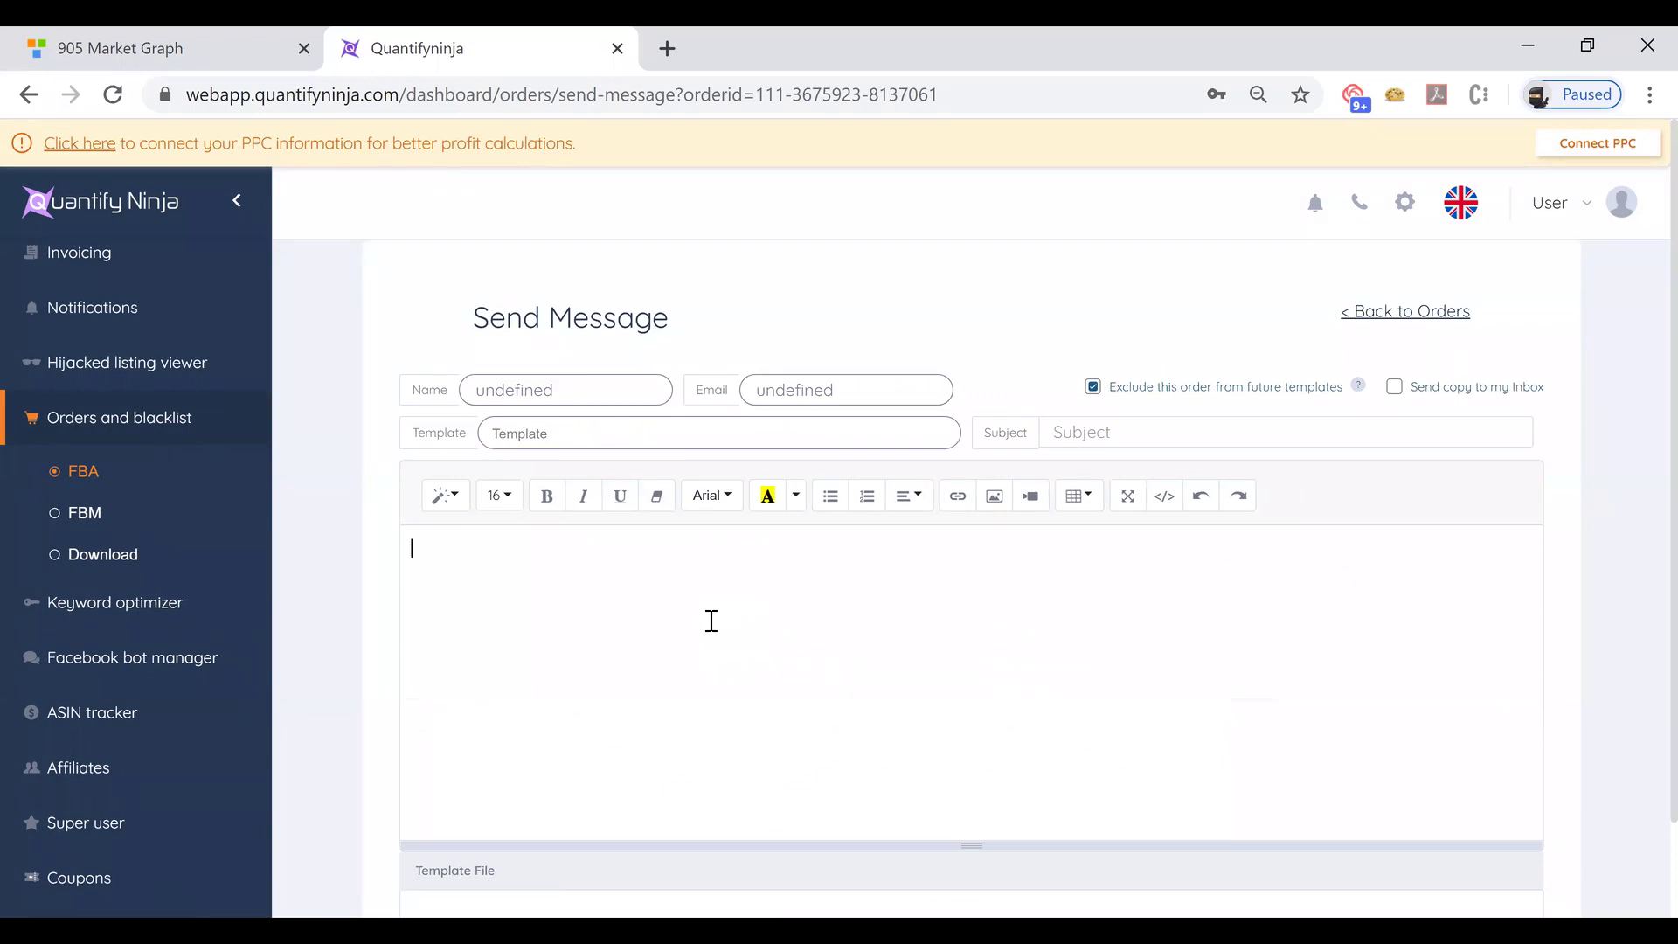
{"action": "left_click", "coordinate": [701, 436]}
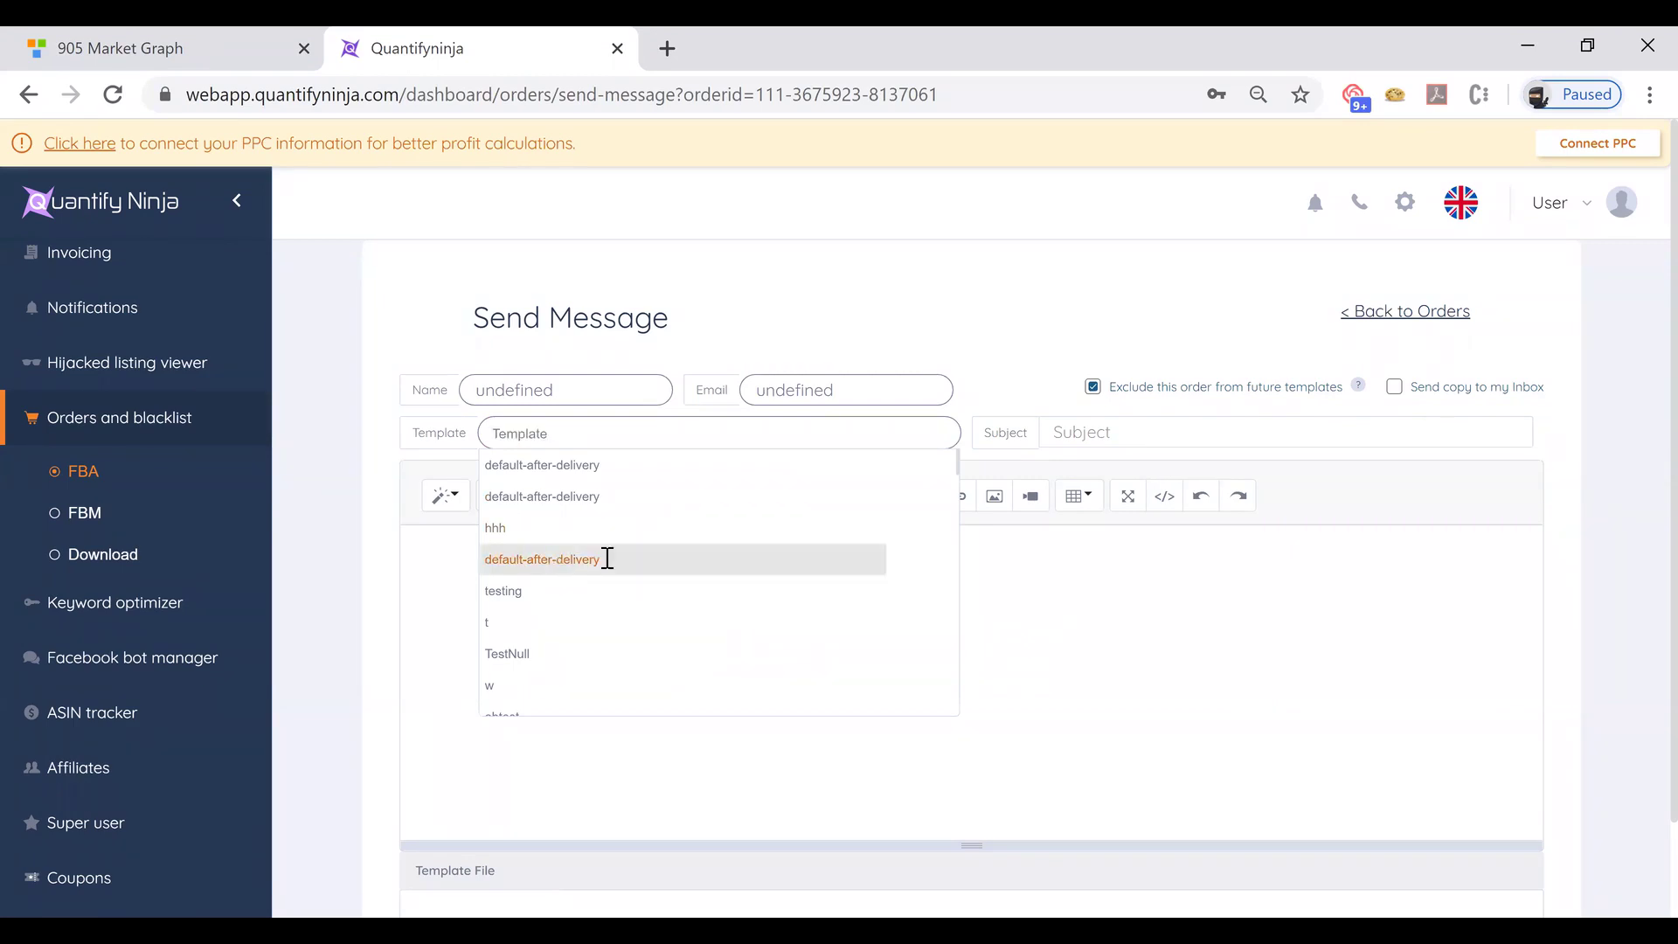
{"action": "left_click", "coordinate": [607, 560]}
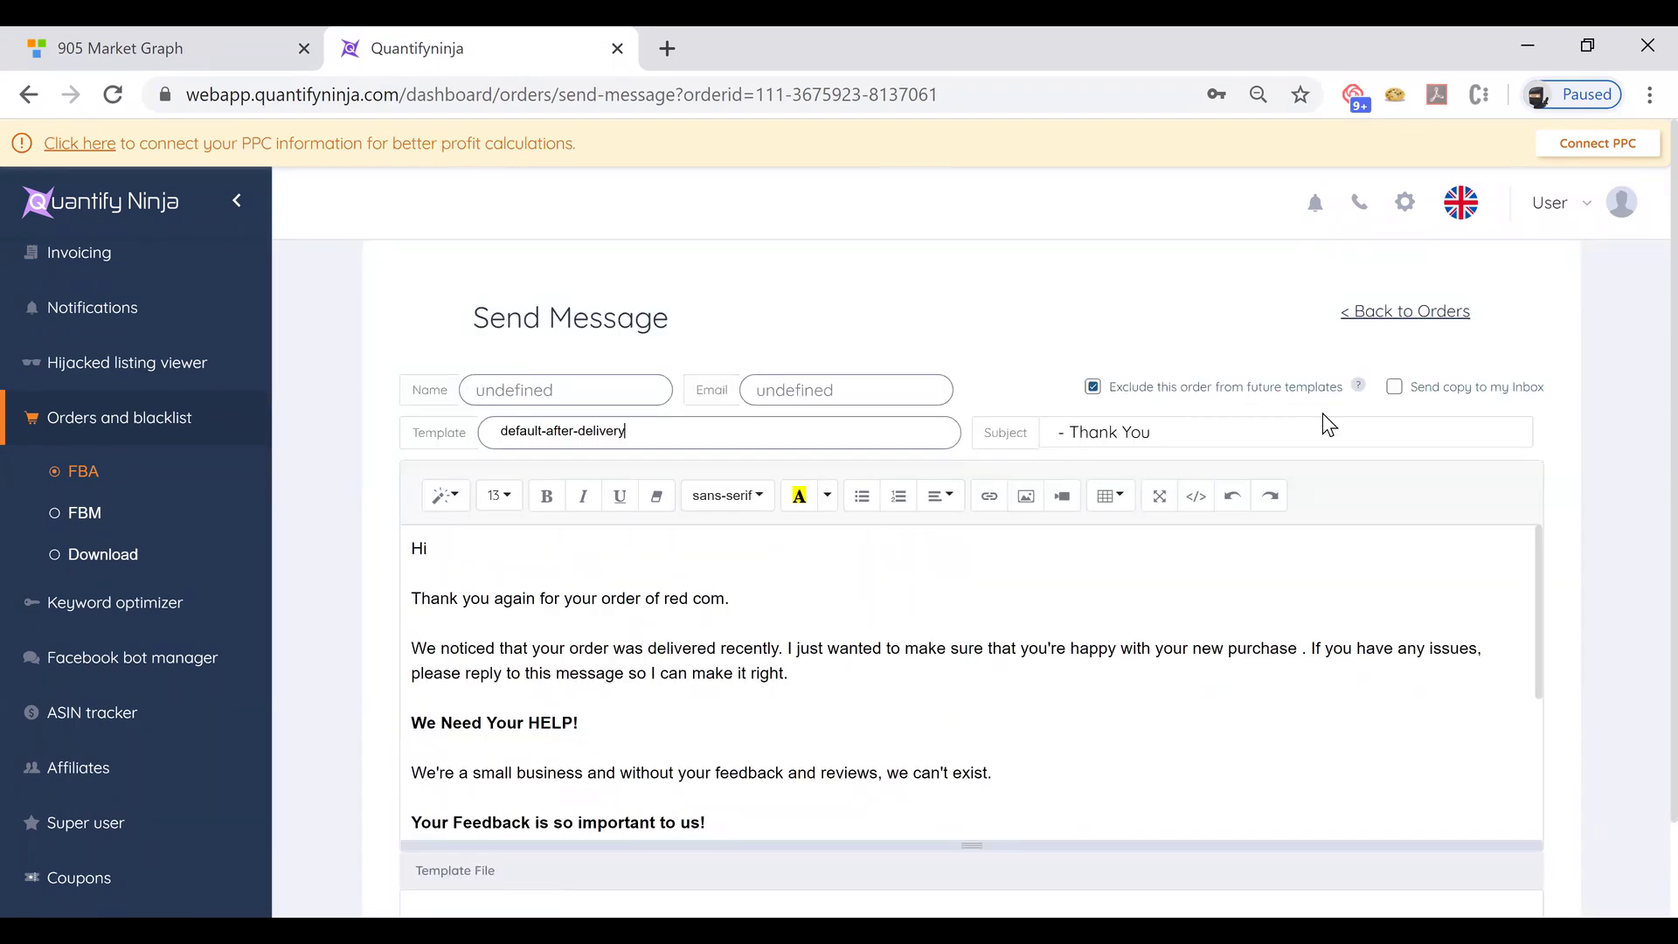
{"action": "scroll", "coordinate": [1408, 589], "scroll_direction": "down", "scroll_amount": 5}
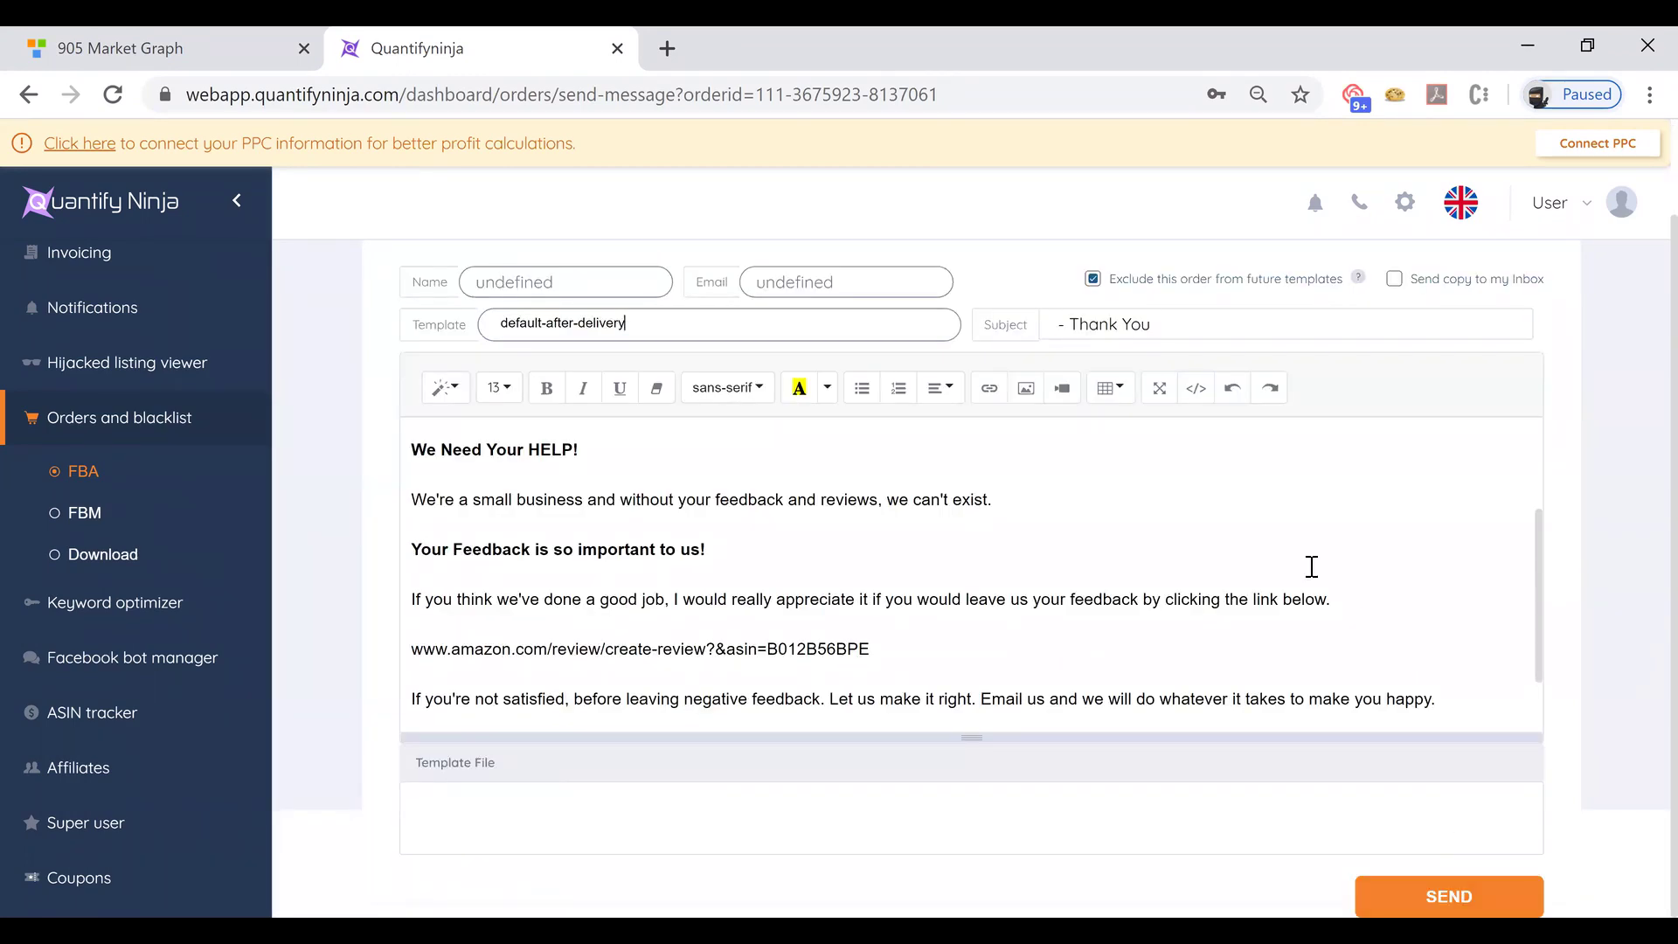
{"action": "scroll", "coordinate": [273, 432], "scroll_direction": "up", "scroll_amount": 2}
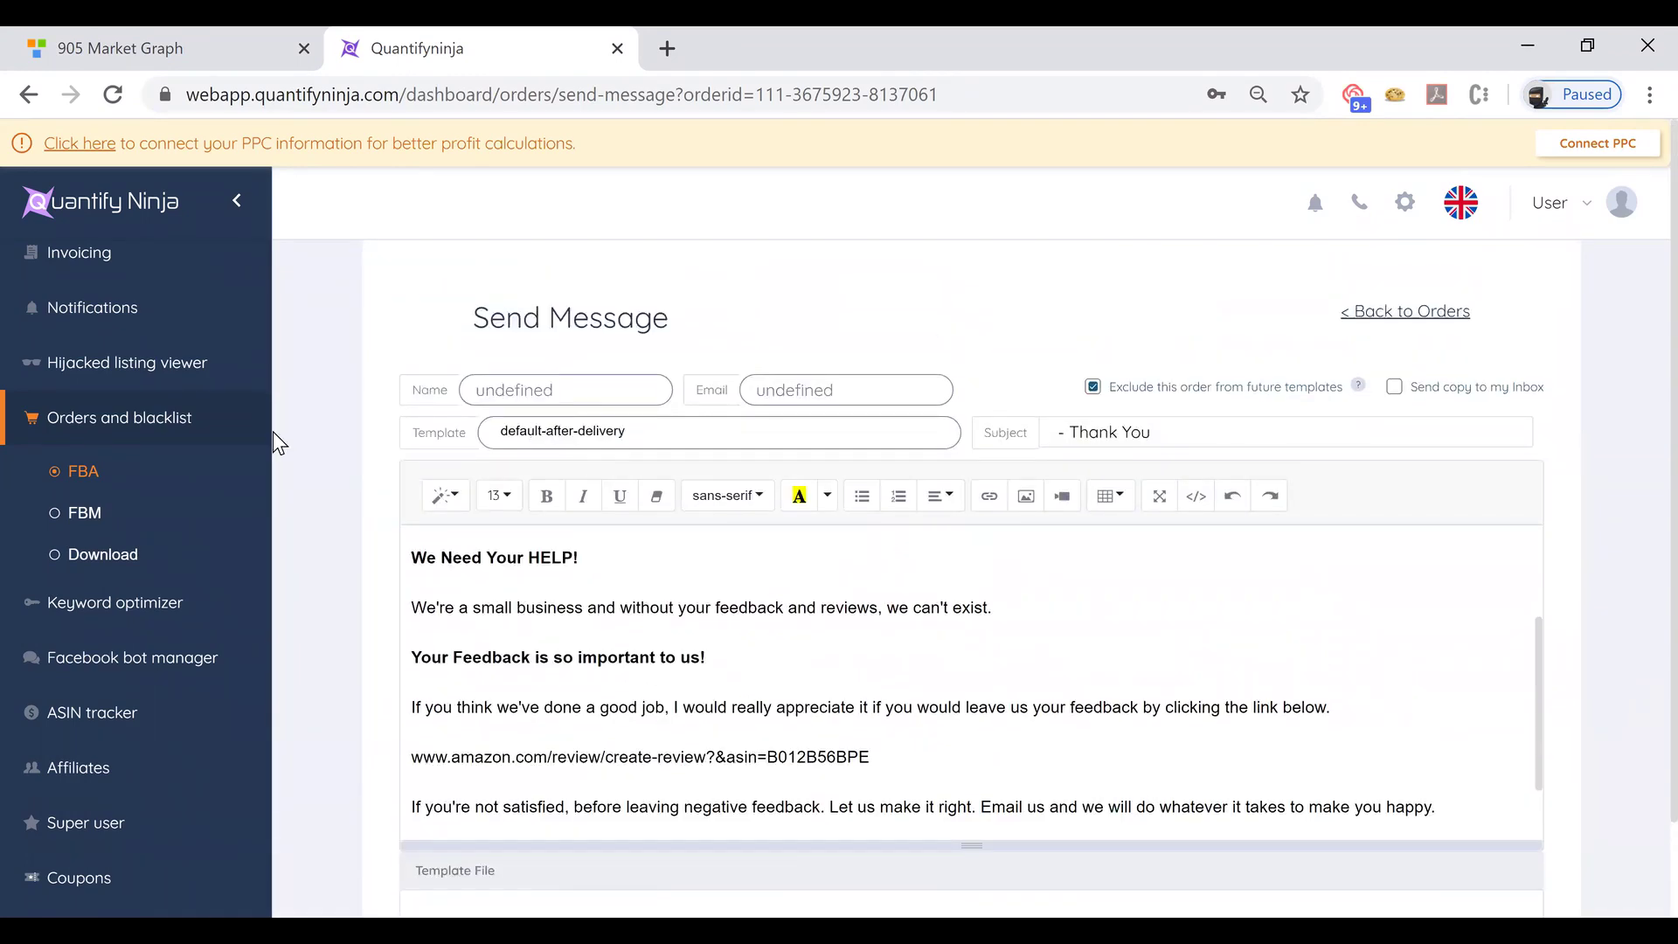
- Return to the FBA orders, expand the first order, and view the options for excluding its order or buyer from future templates
{"action": "left_click", "coordinate": [83, 477]}
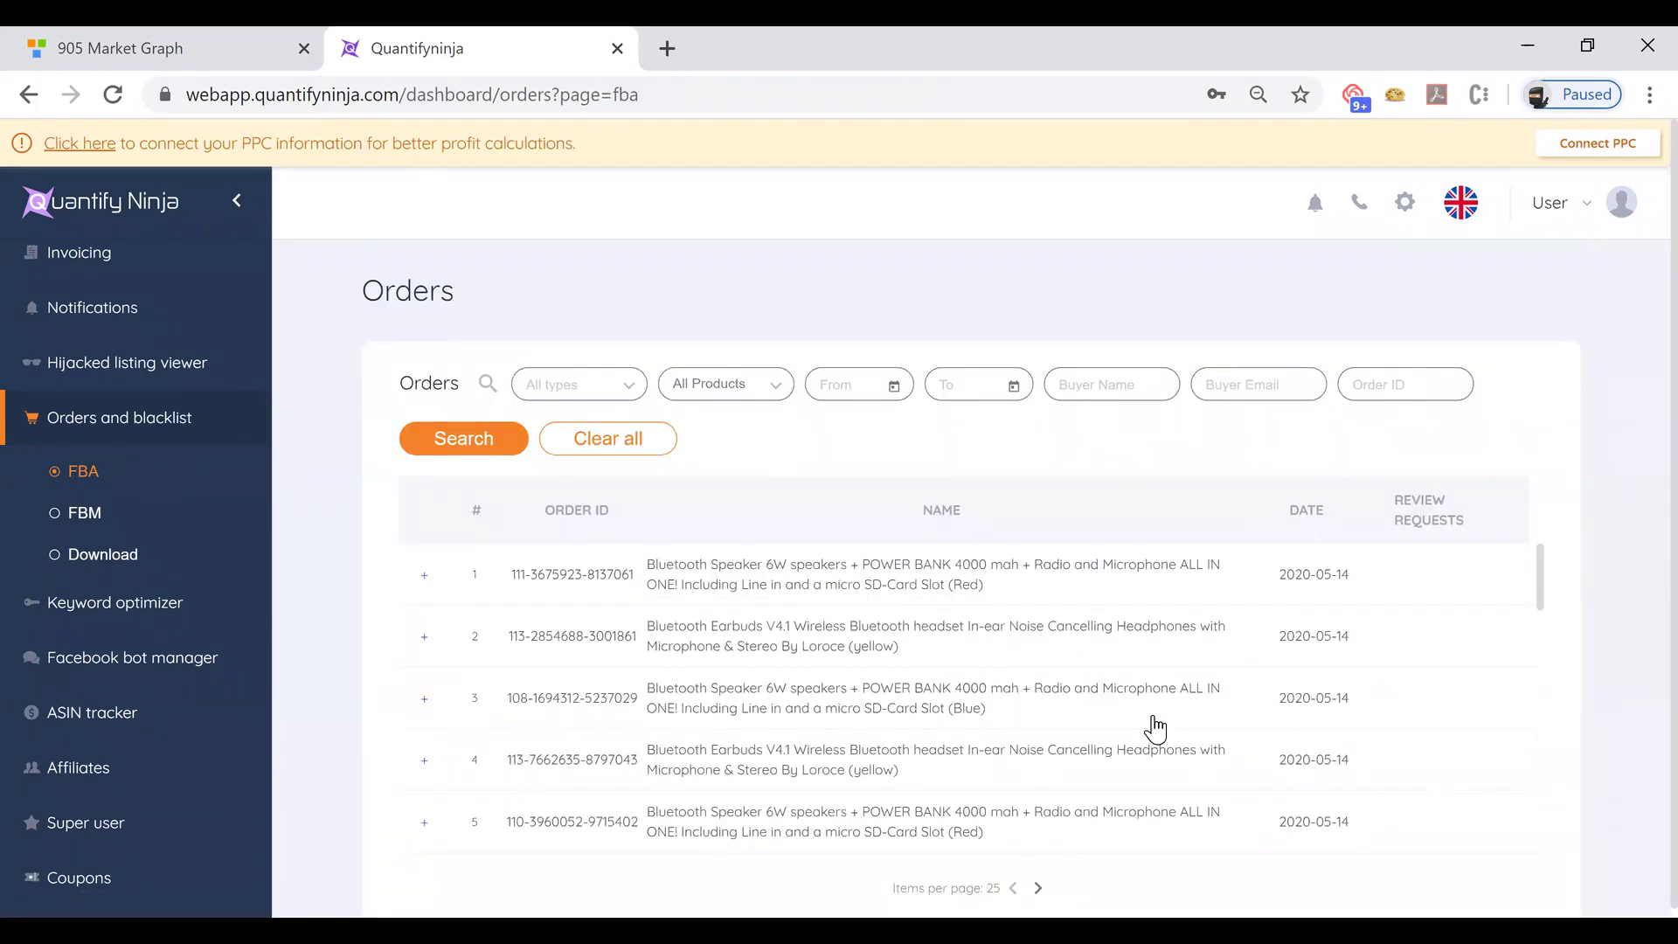
{"action": "left_click", "coordinate": [1155, 728]}
{"action": "scroll", "coordinate": [1154, 725], "scroll_direction": "down", "scroll_amount": 2}
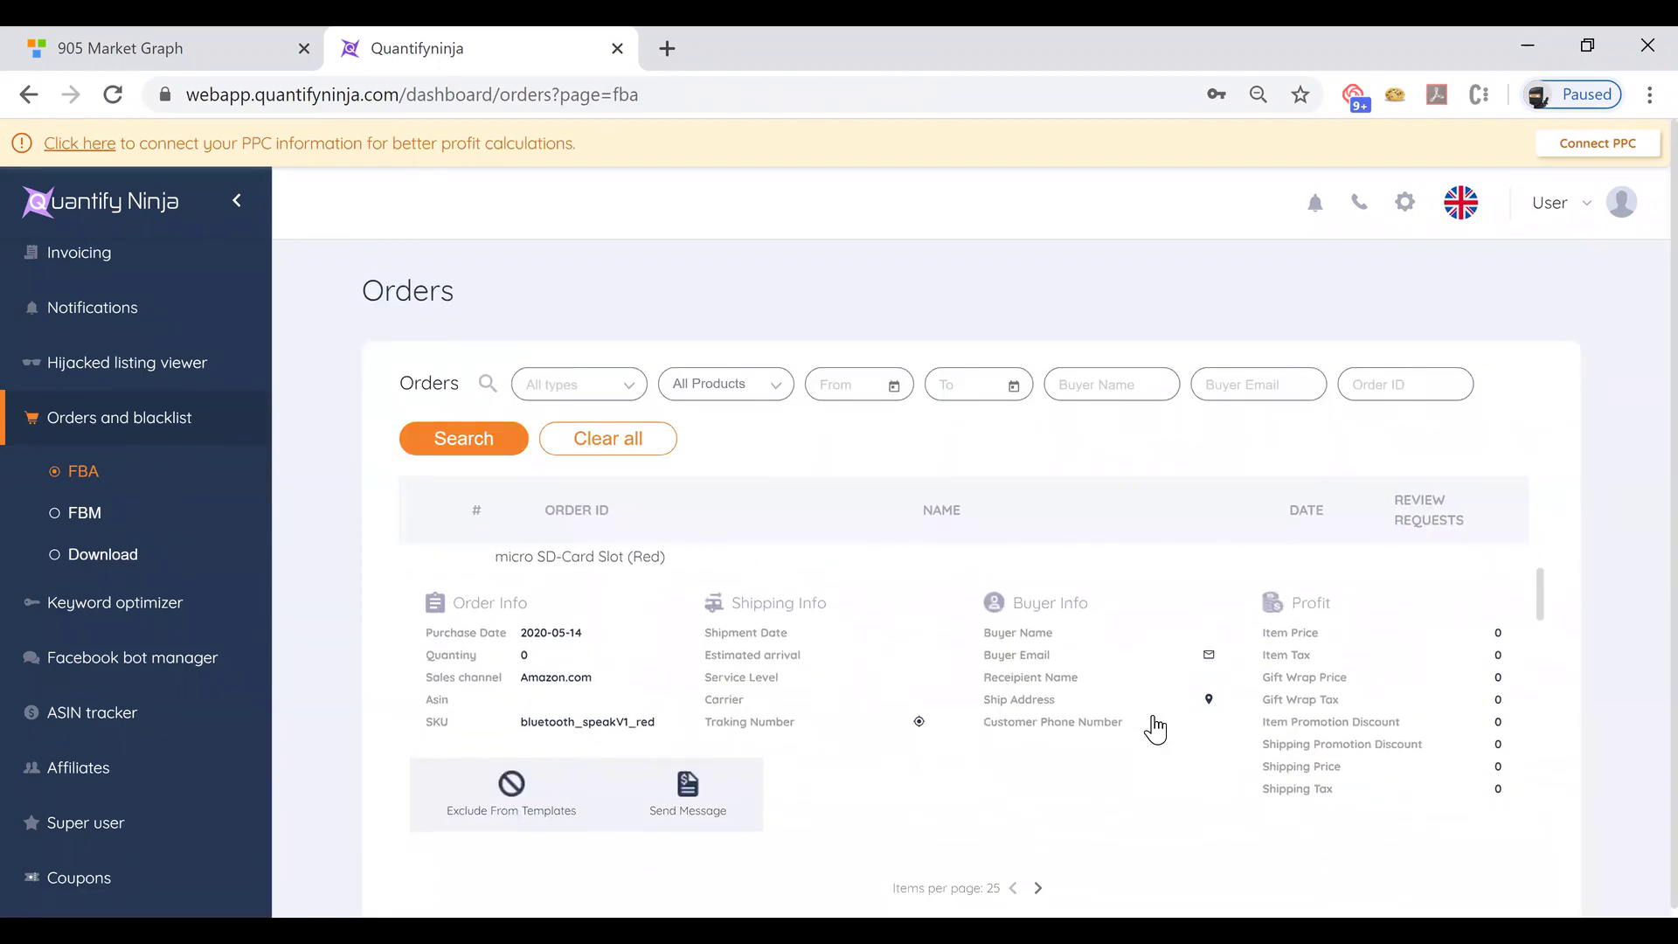
{"action": "left_click", "coordinate": [511, 782]}
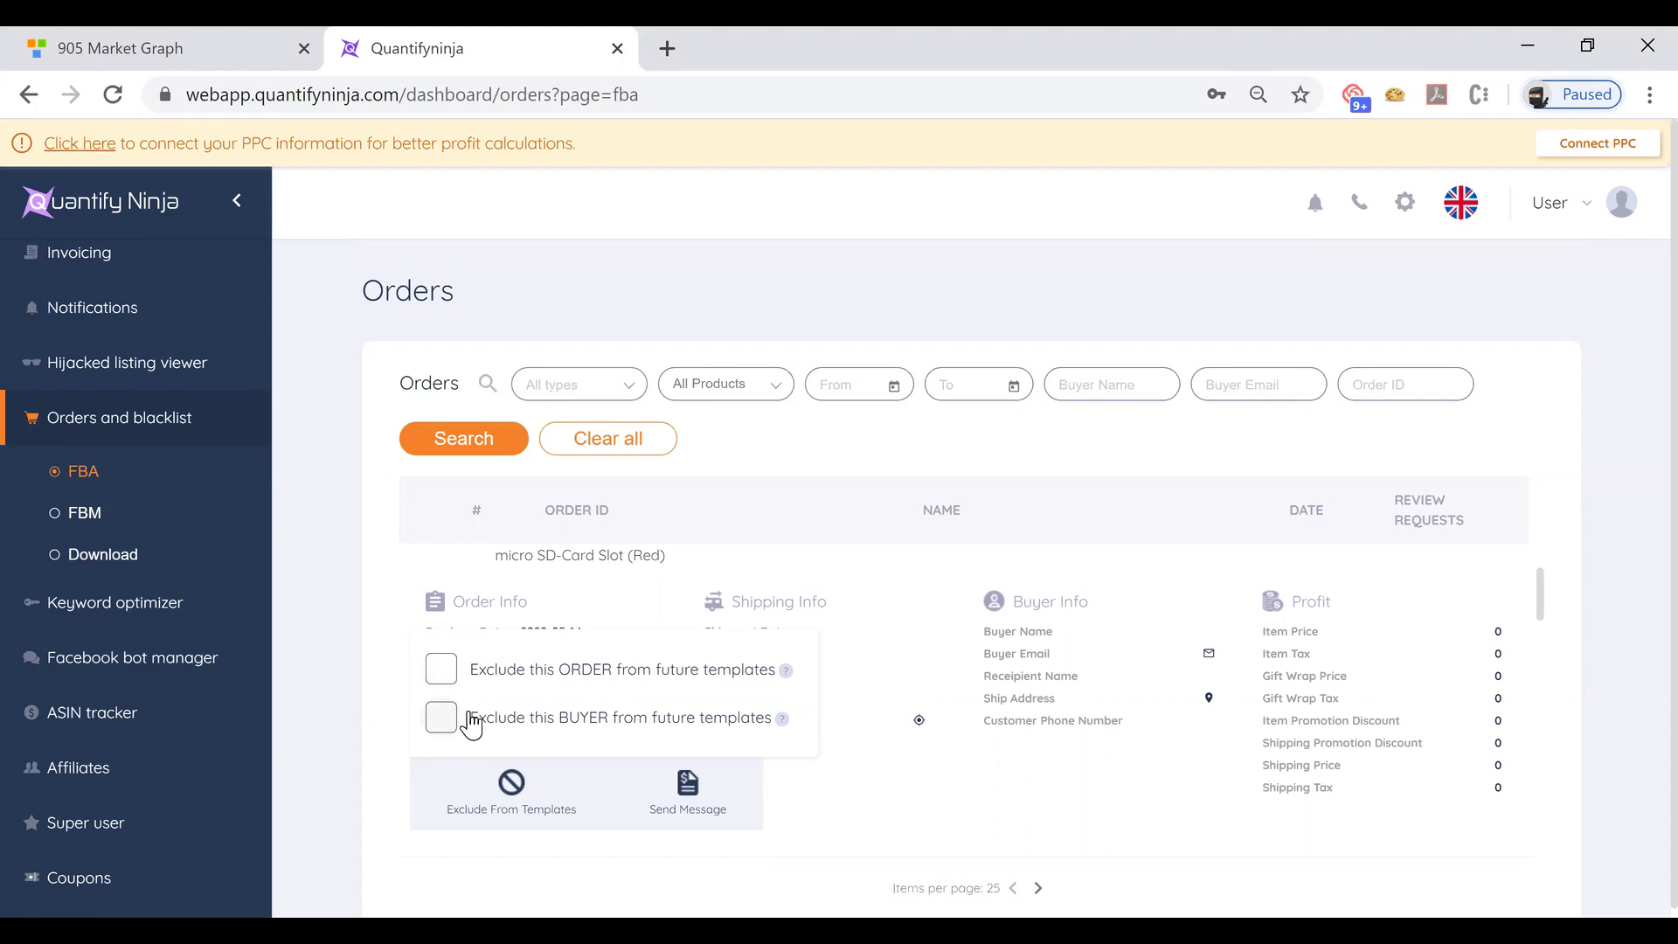
{"action": "left_click", "coordinate": [1205, 595]}
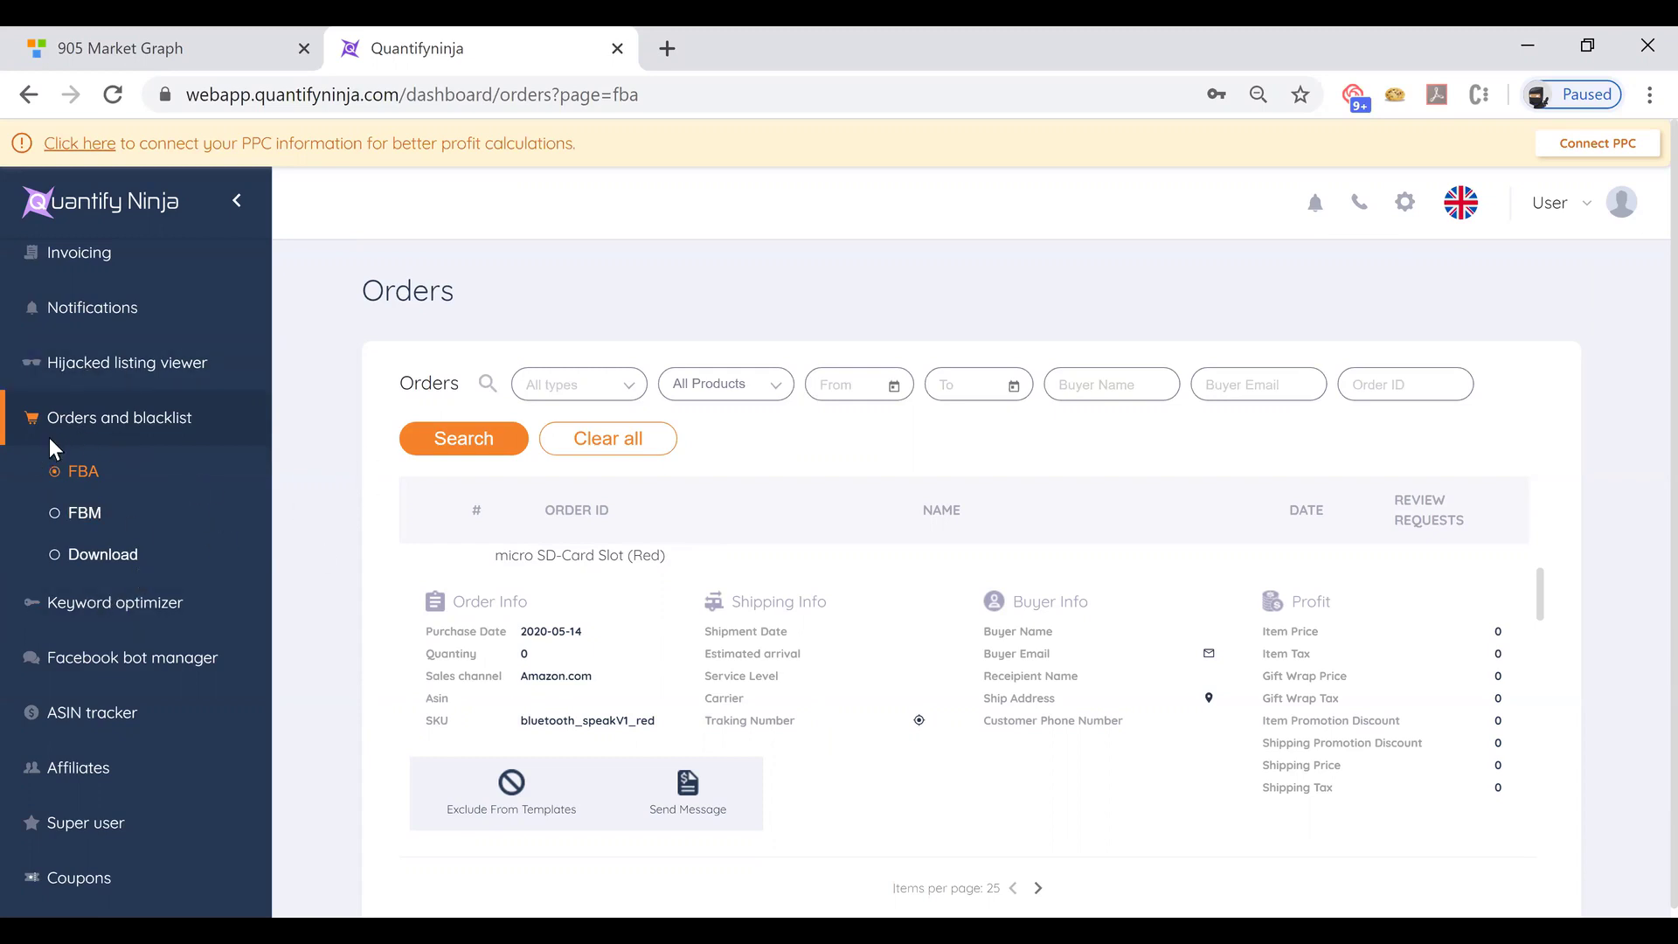
- Open the orders download report page and look over its date, parameter and expense filters and report options
{"action": "left_click", "coordinate": [114, 560]}
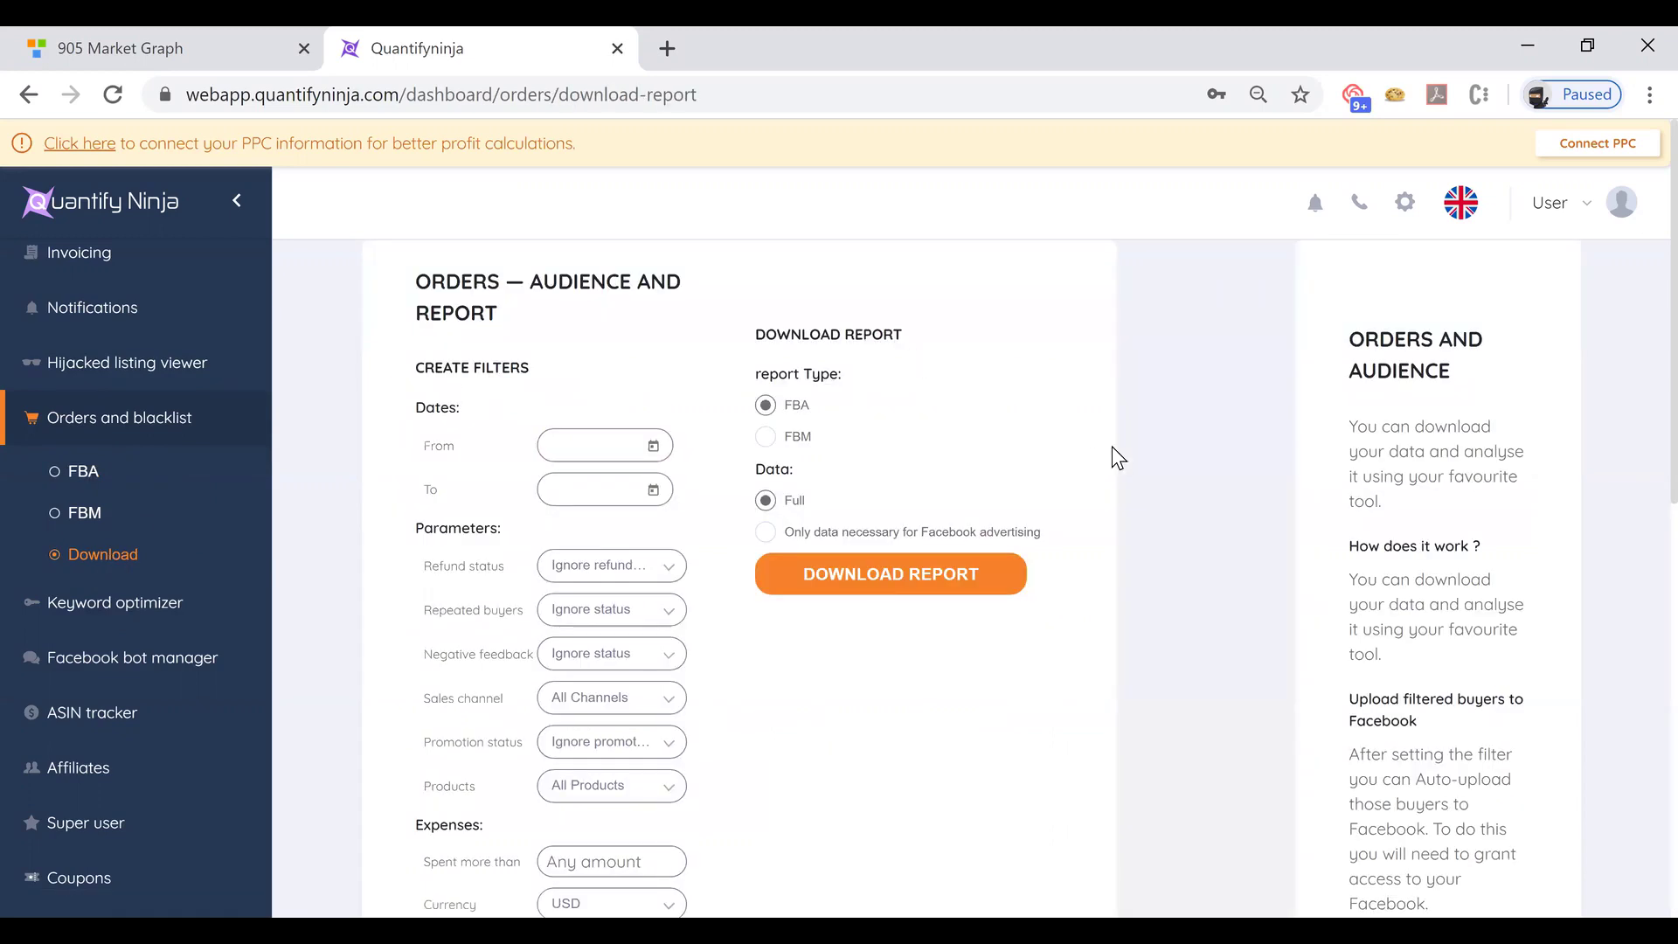
{"action": "scroll", "coordinate": [1116, 457], "scroll_direction": "down", "scroll_amount": 1}
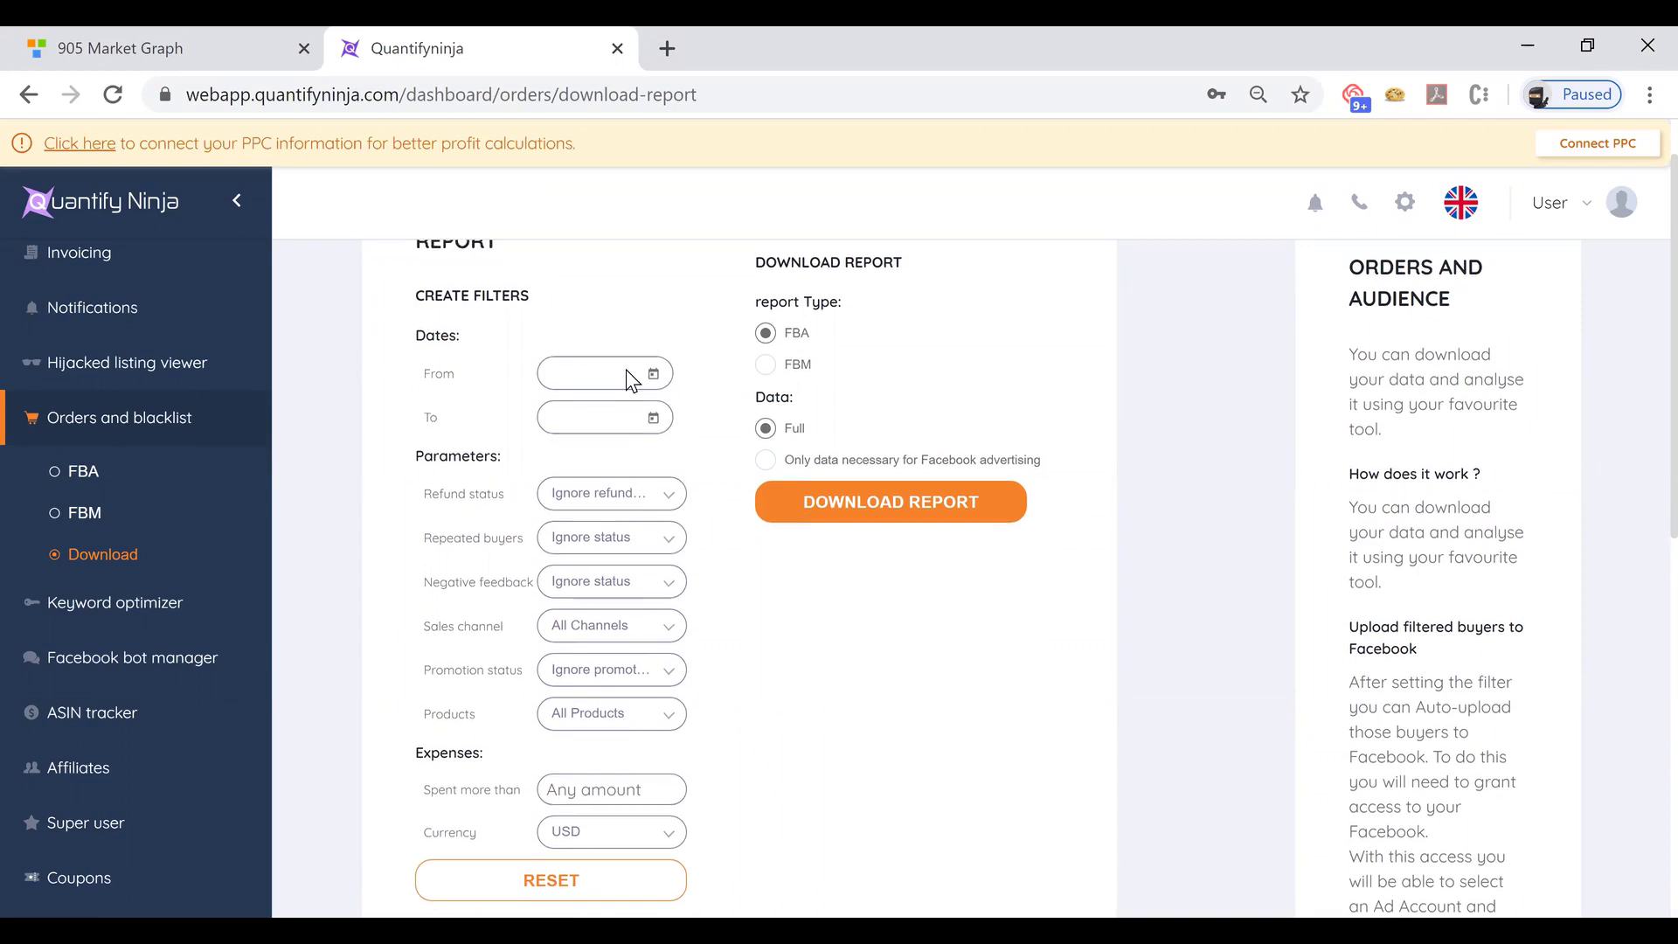
{"action": "scroll", "coordinate": [626, 371], "scroll_direction": "up", "scroll_amount": 1}
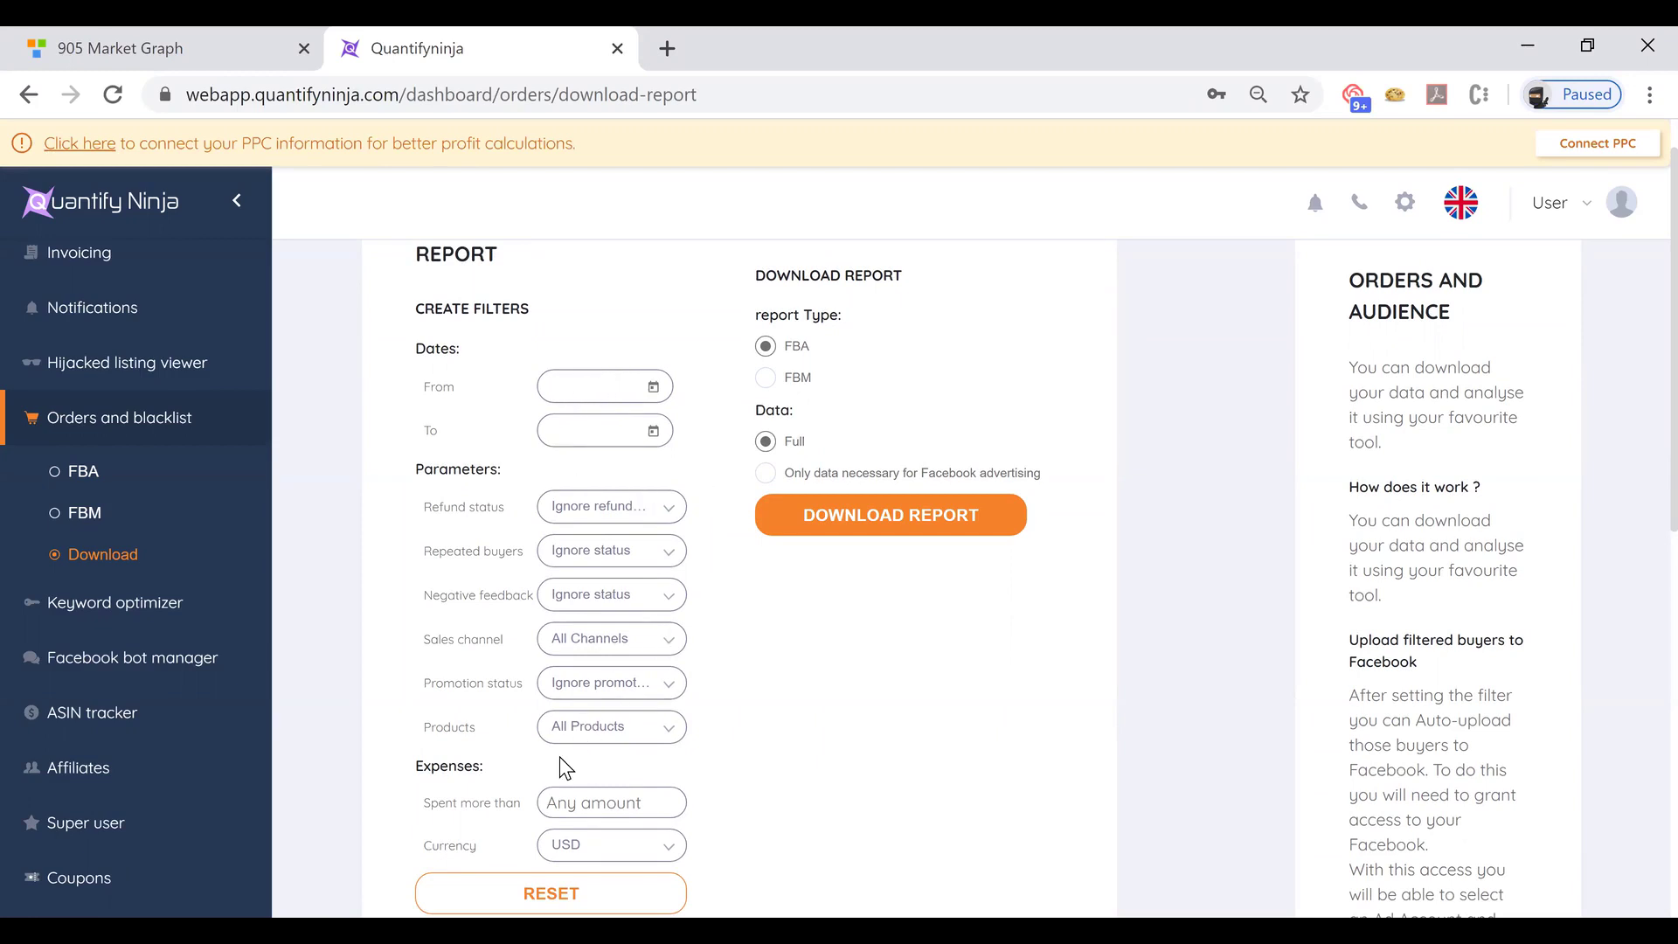
{"action": "scroll", "coordinate": [647, 542], "scroll_direction": "down", "scroll_amount": 1}
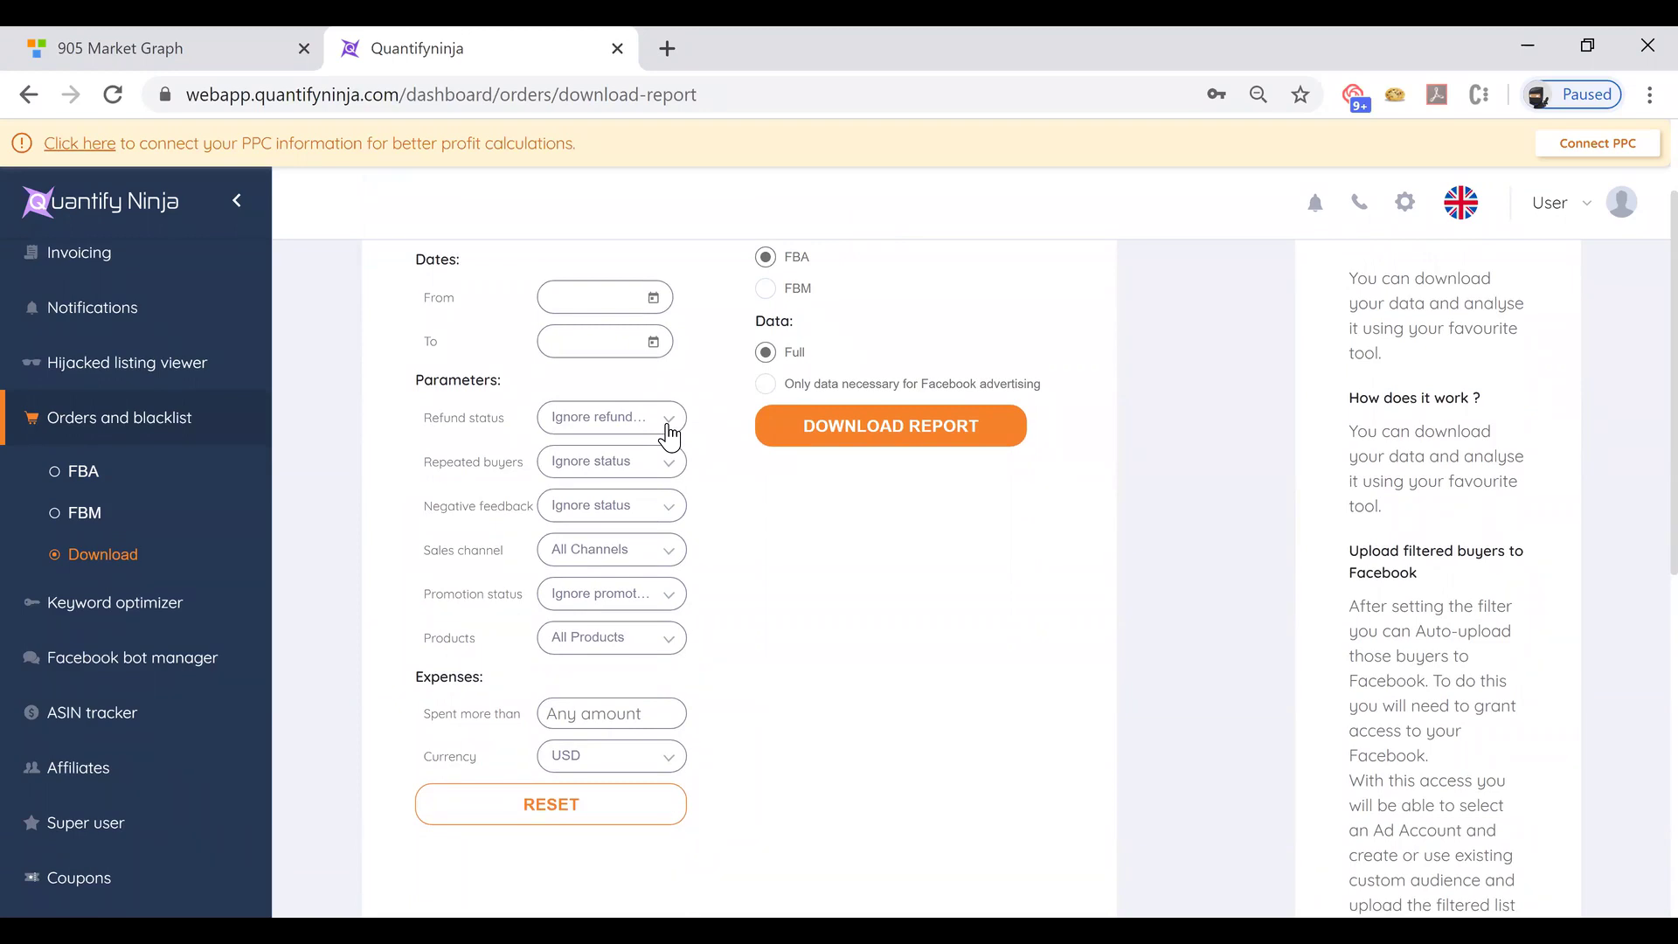
- Look through the report's refund, buyer and sales channel filter choices, and select only the data necessary for Facebook advertising
{"action": "left_click", "coordinate": [669, 435]}
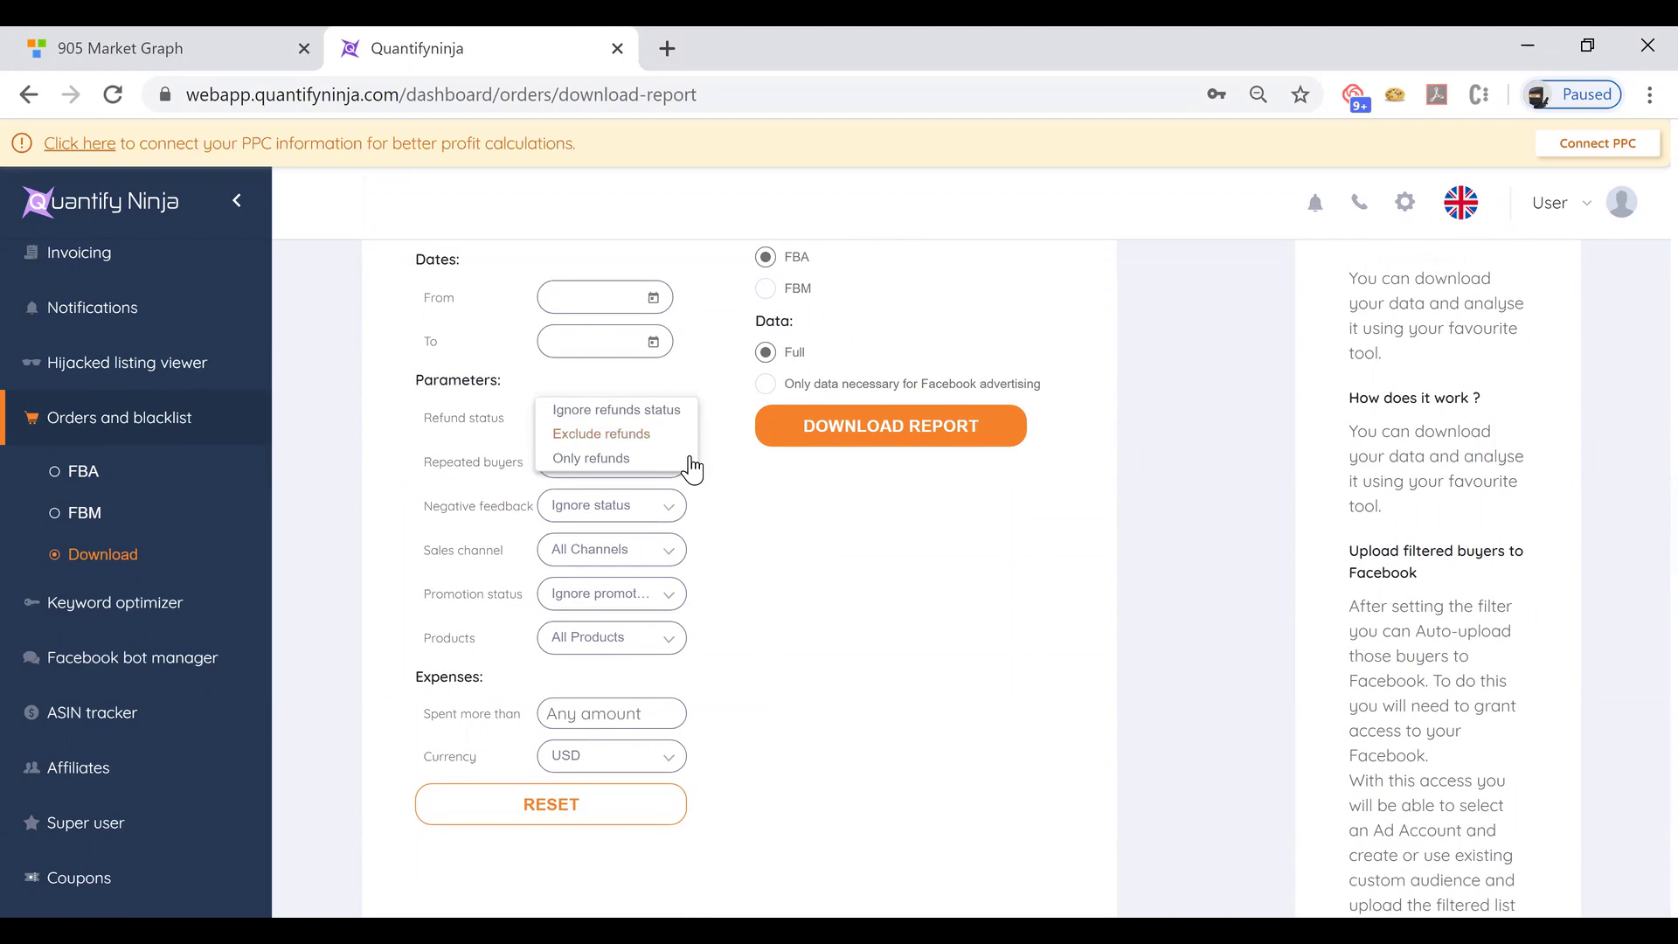
{"action": "left_click", "coordinate": [736, 502]}
{"action": "left_click", "coordinate": [600, 472]}
{"action": "left_click", "coordinate": [563, 552]}
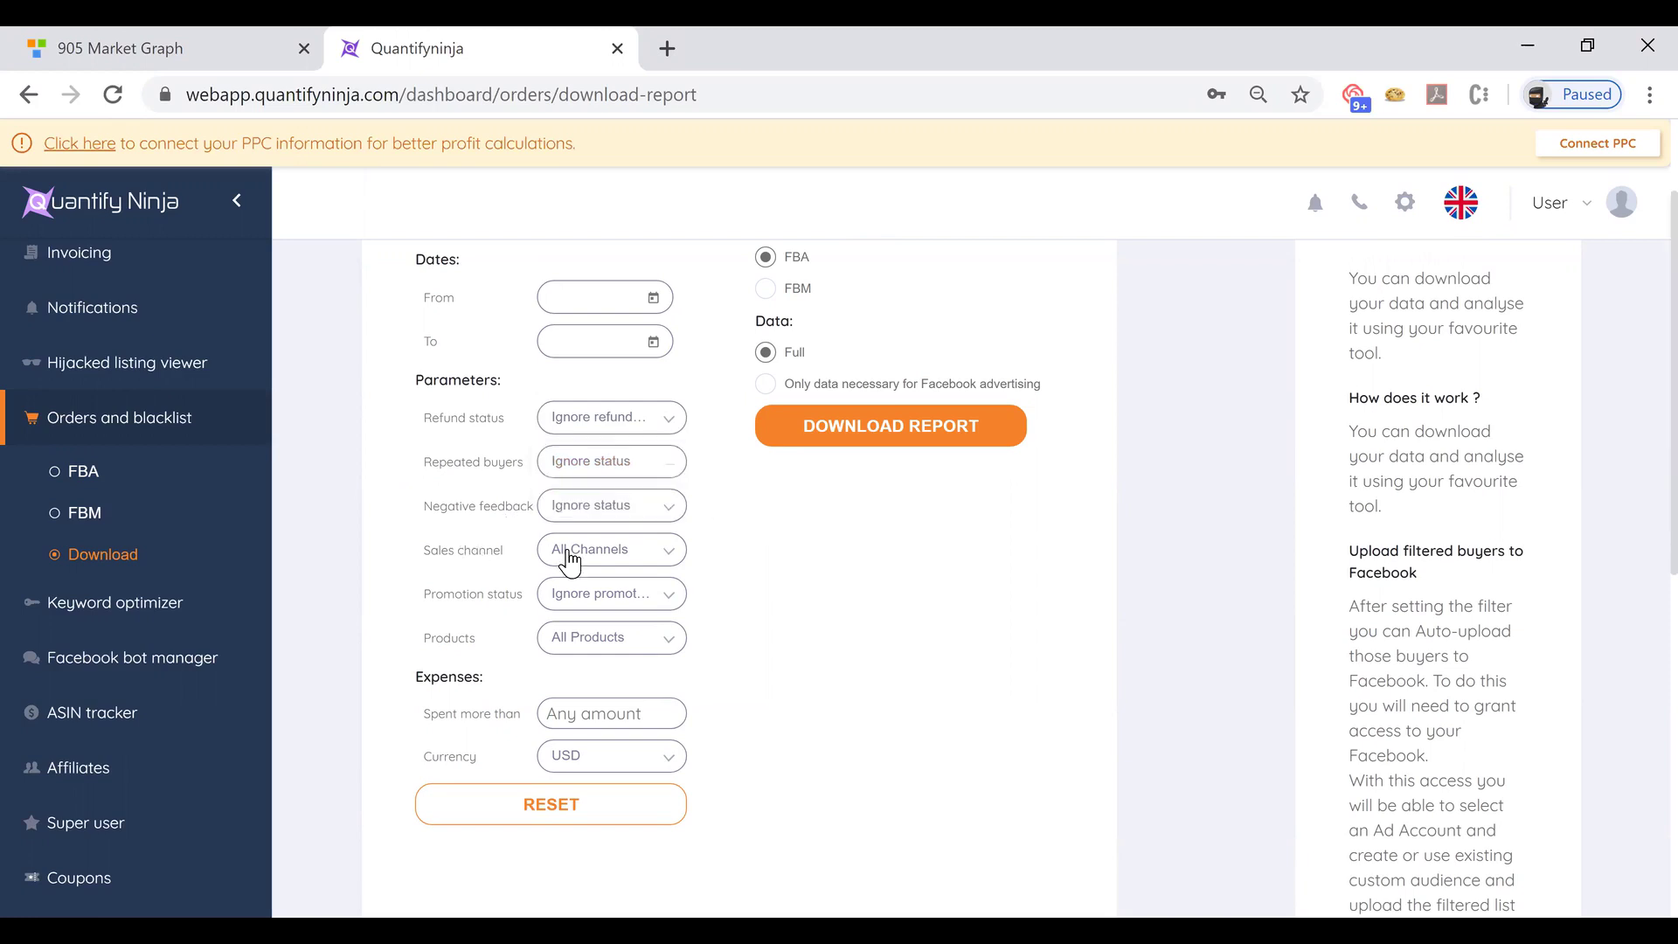
{"action": "left_click", "coordinate": [655, 555]}
{"action": "left_click", "coordinate": [736, 573]}
{"action": "scroll", "coordinate": [909, 680], "scroll_direction": "up", "scroll_amount": 1}
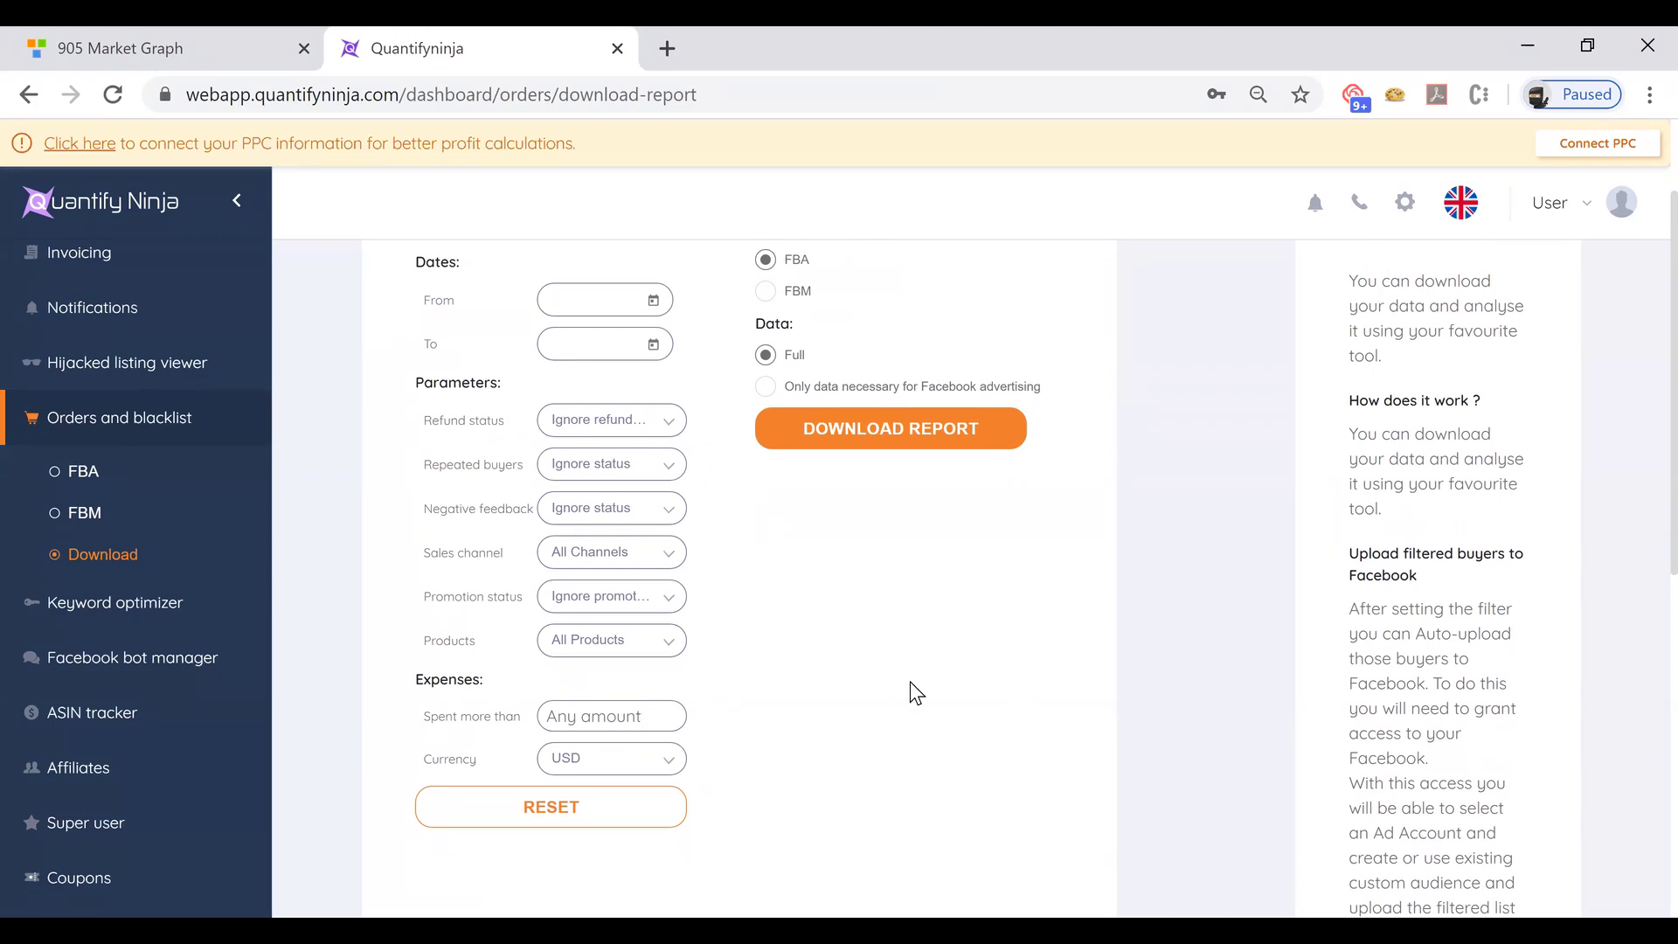
{"action": "scroll", "coordinate": [910, 682], "scroll_direction": "up", "scroll_amount": 3}
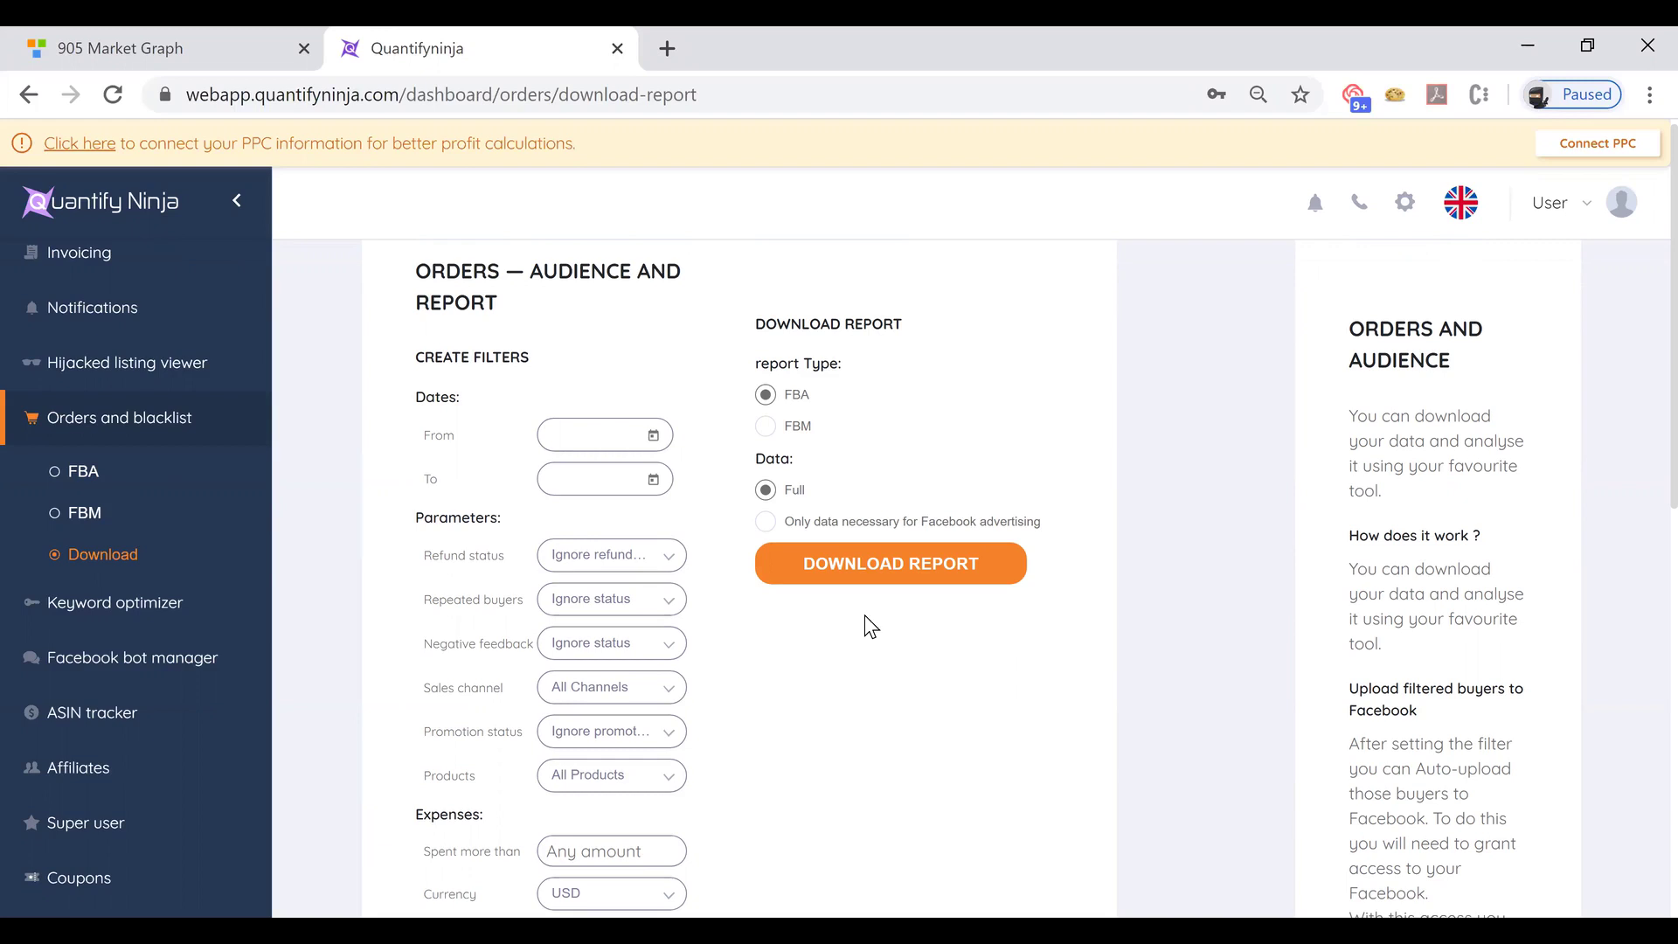
{"action": "left_click", "coordinate": [772, 528]}
- Open the first conversation in the Facebook bot conversation manager and reduce the page zoom to 50%
{"action": "left_click", "coordinate": [203, 664]}
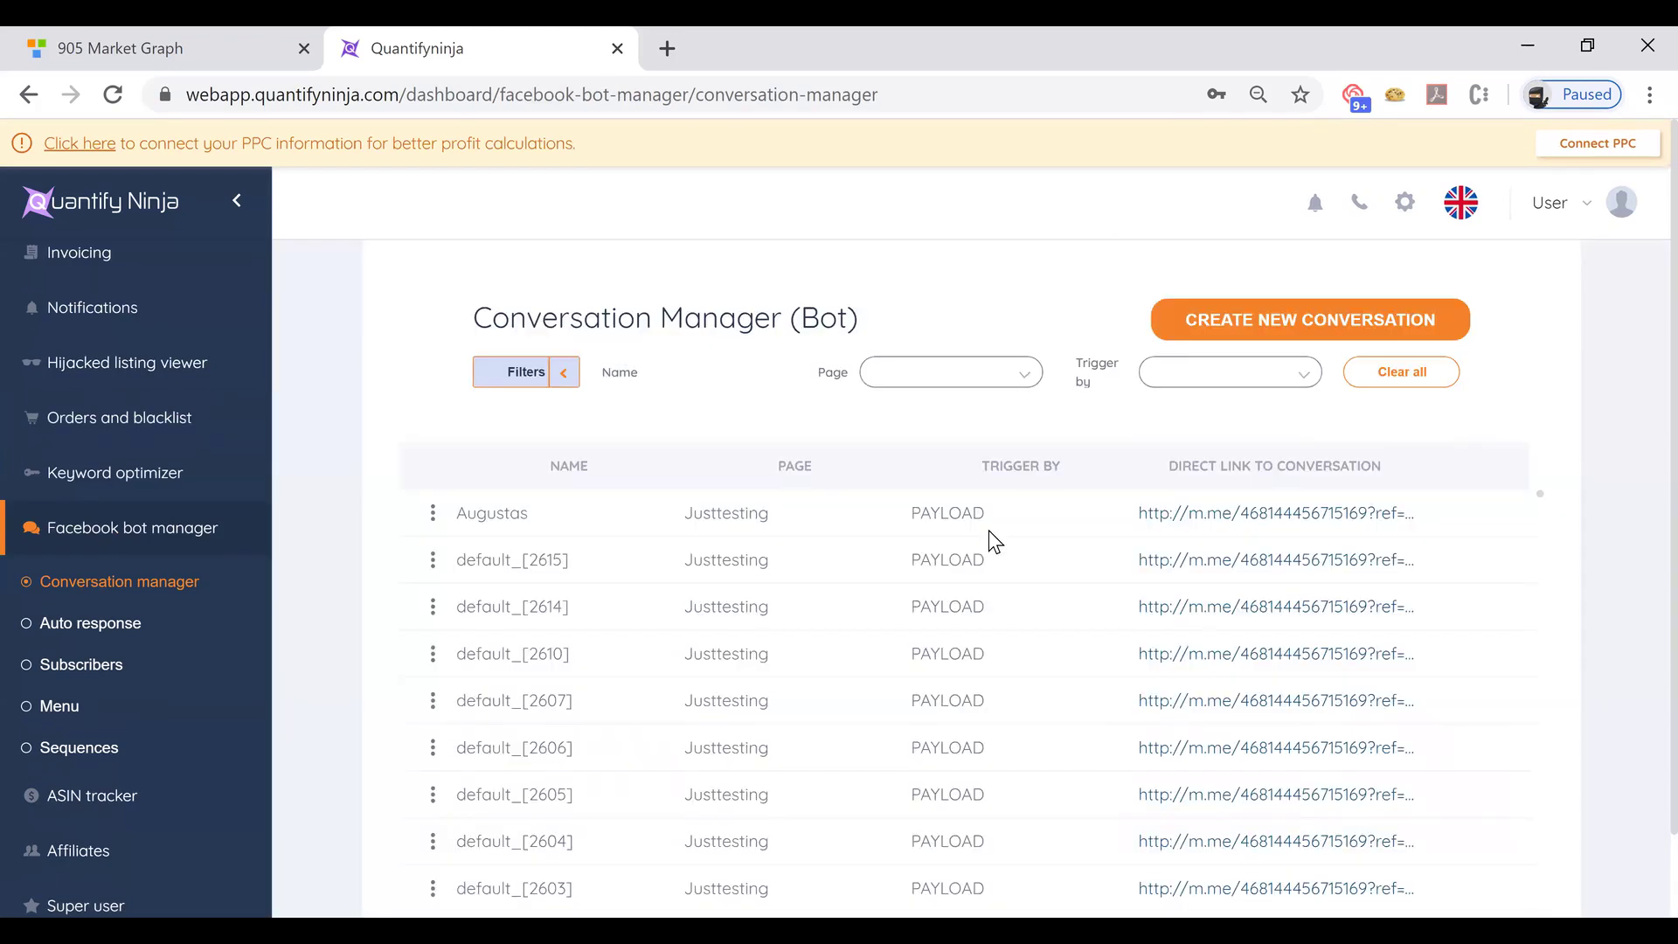
{"action": "left_click", "coordinate": [697, 513]}
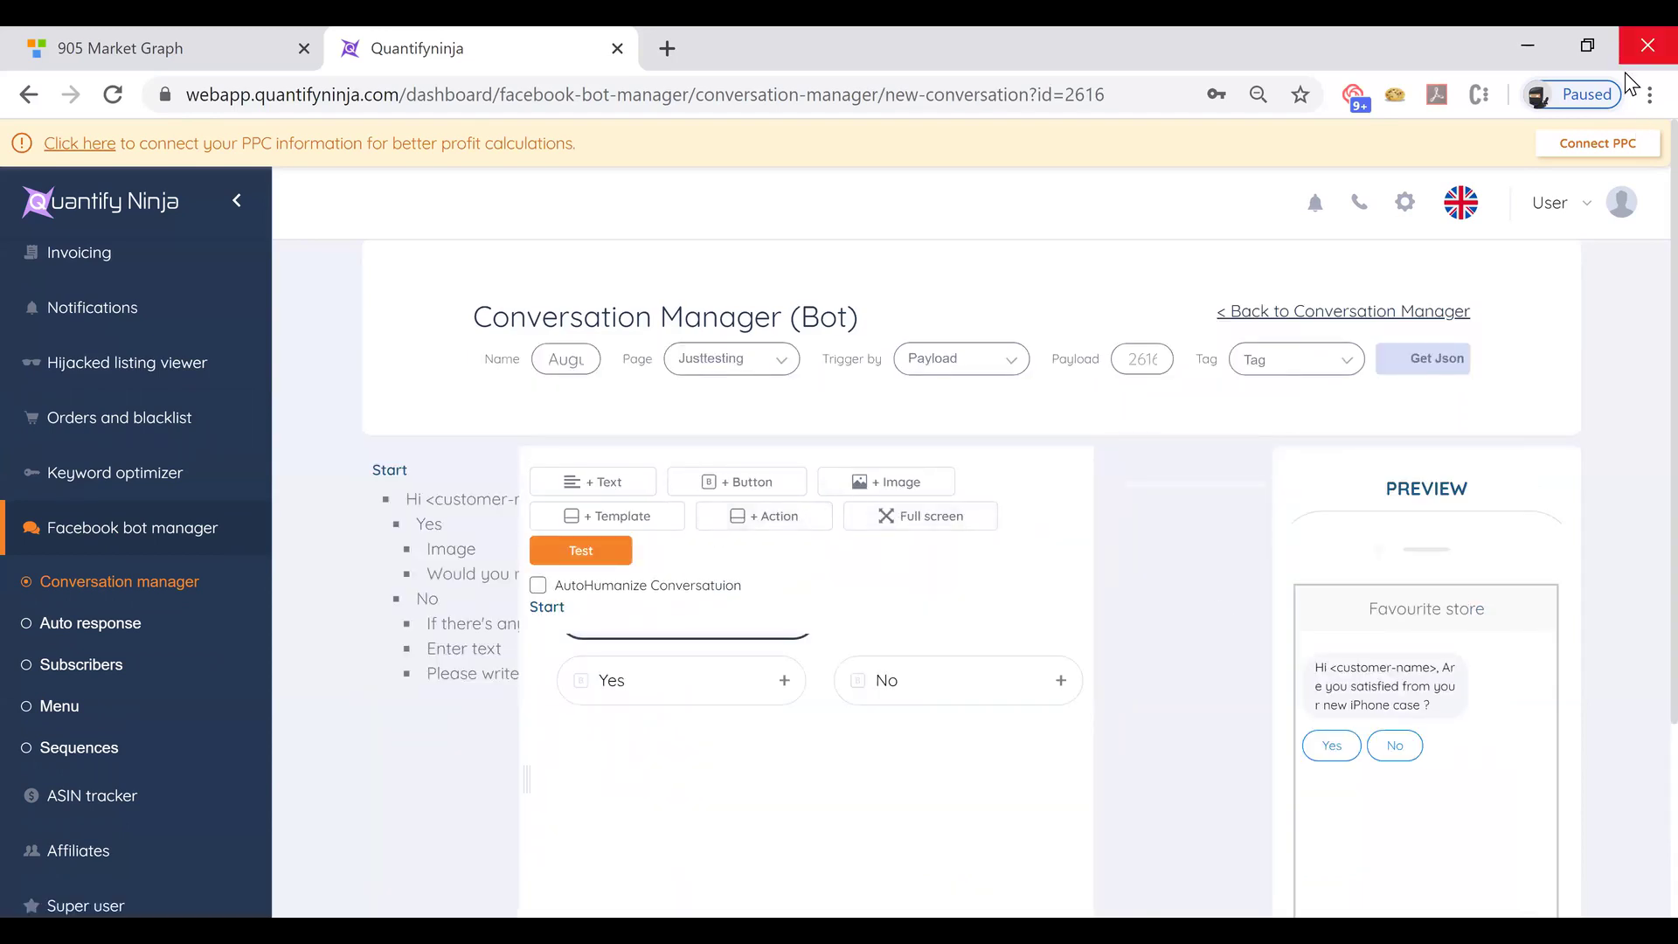
{"action": "left_click", "coordinate": [1643, 98]}
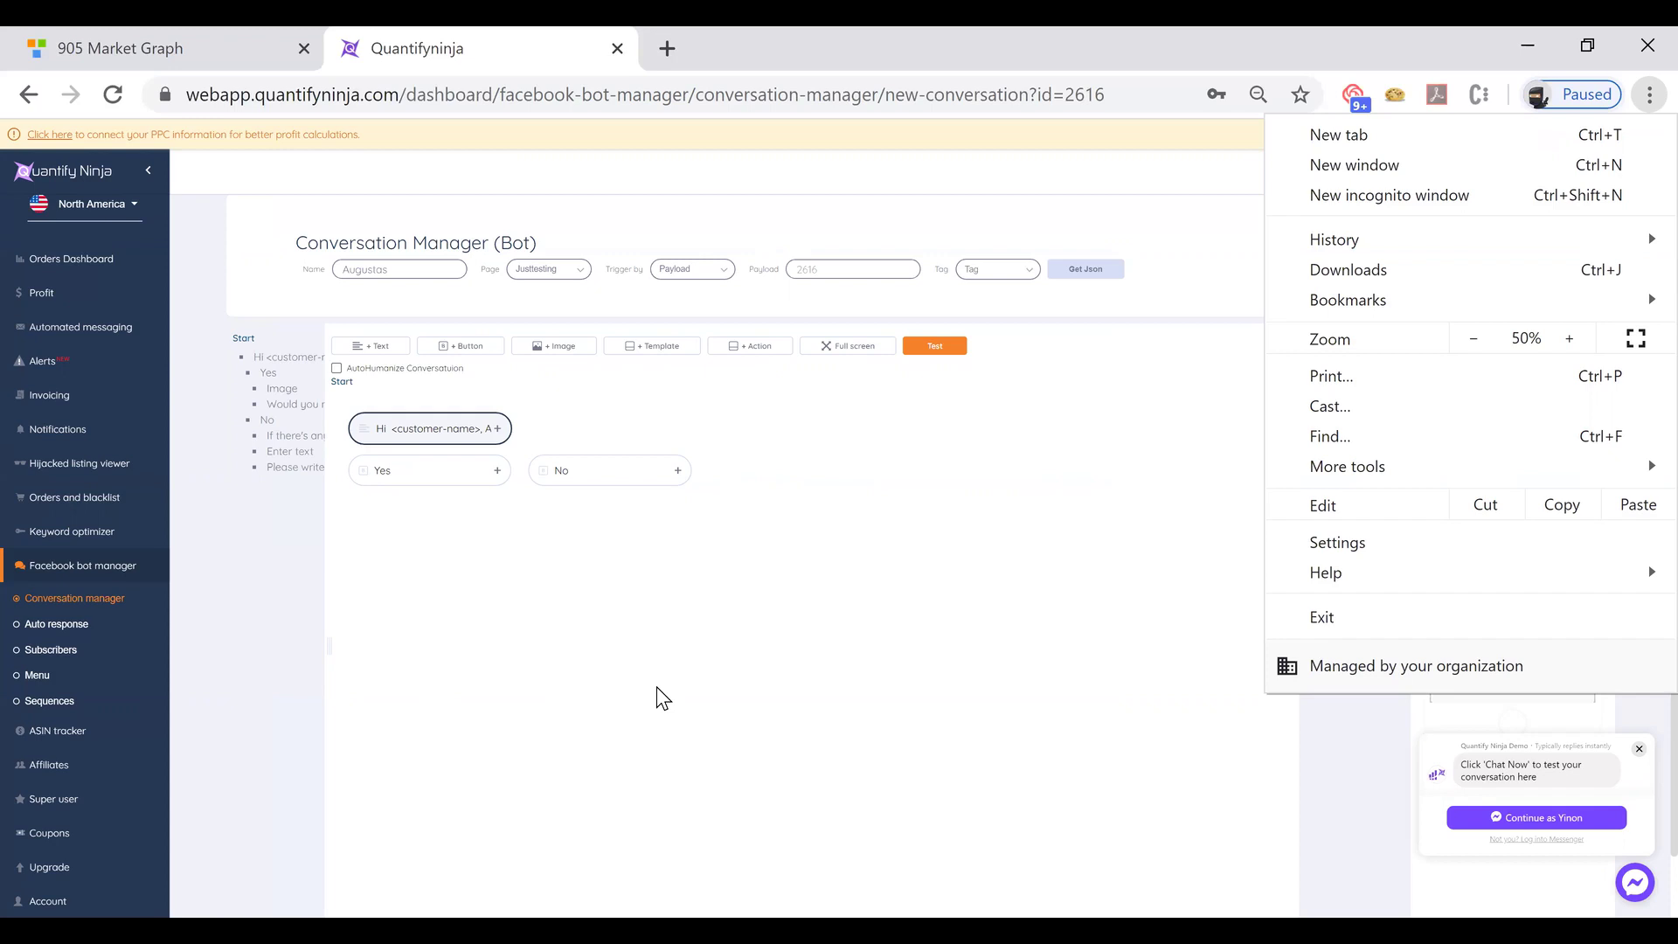
{"action": "left_click", "coordinate": [516, 690]}
- Test the conversation in the Messenger chat and view the replies under its Yes and No buttons
{"action": "left_click", "coordinate": [1507, 816]}
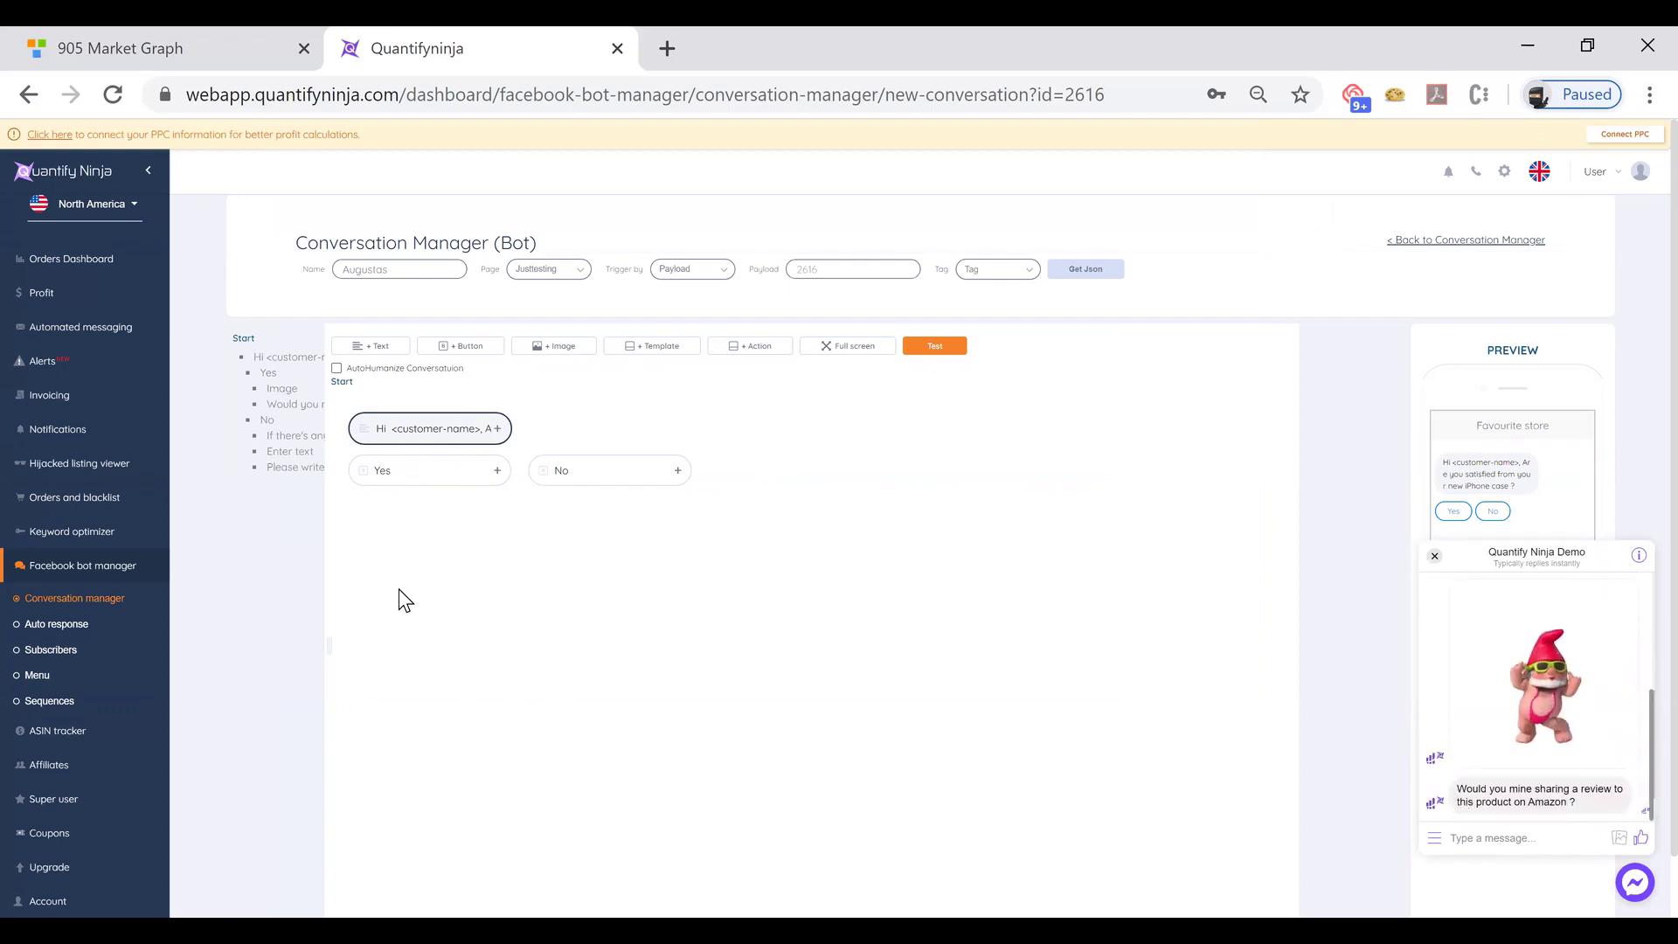
{"action": "left_click", "coordinate": [948, 358]}
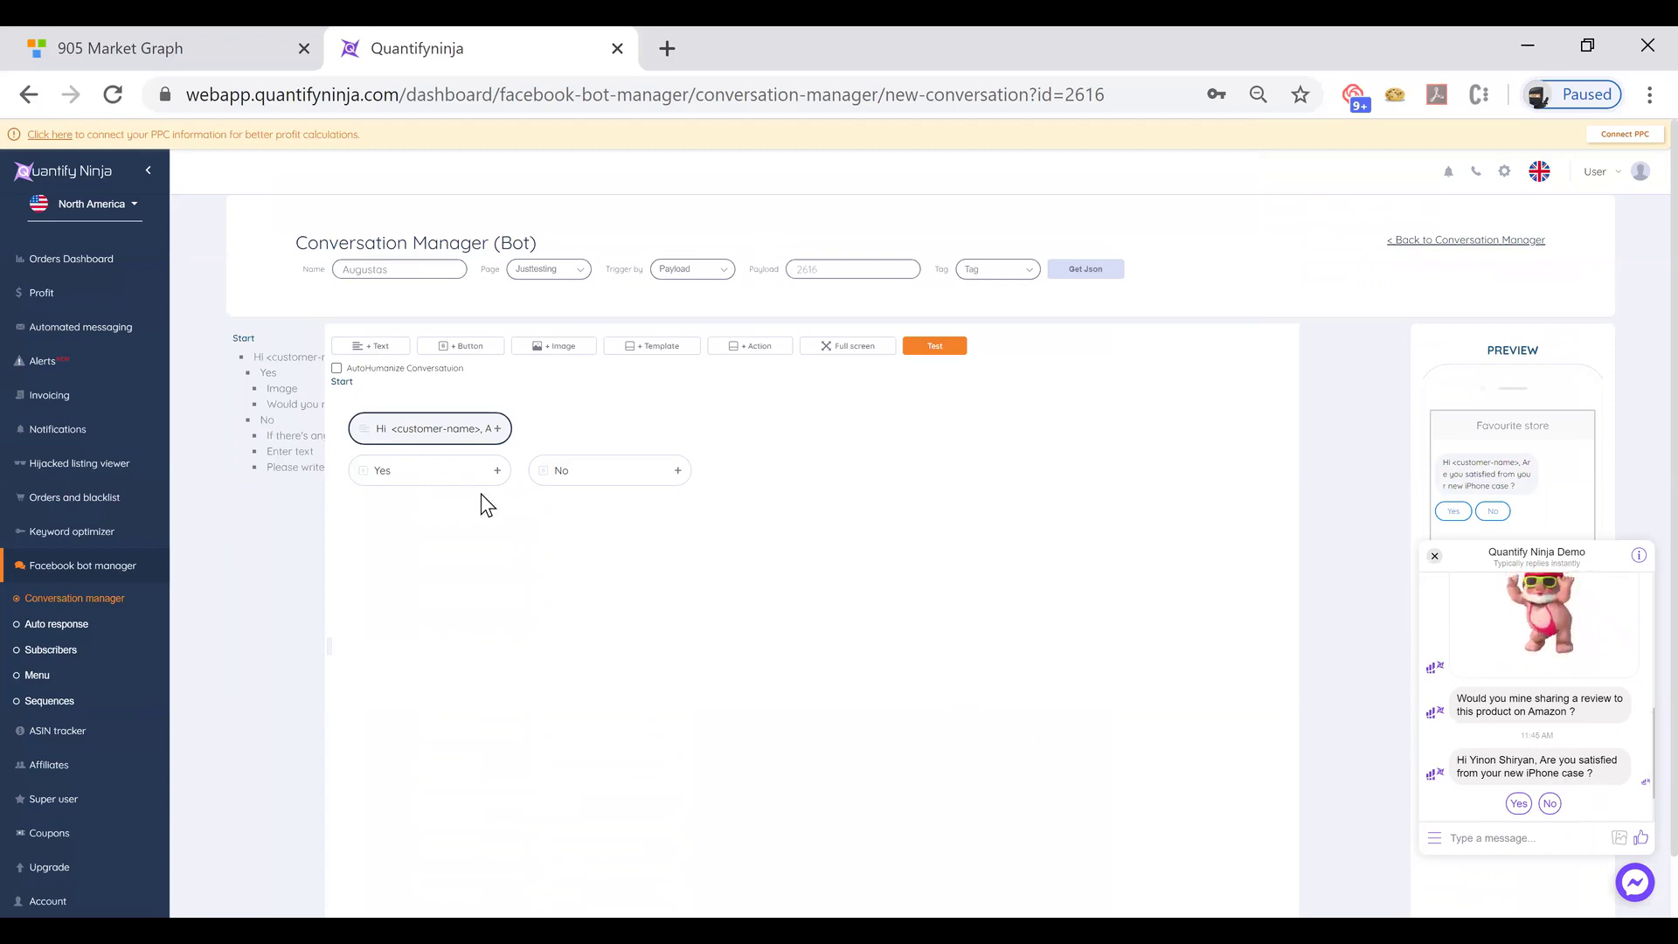
{"action": "left_click", "coordinate": [379, 465]}
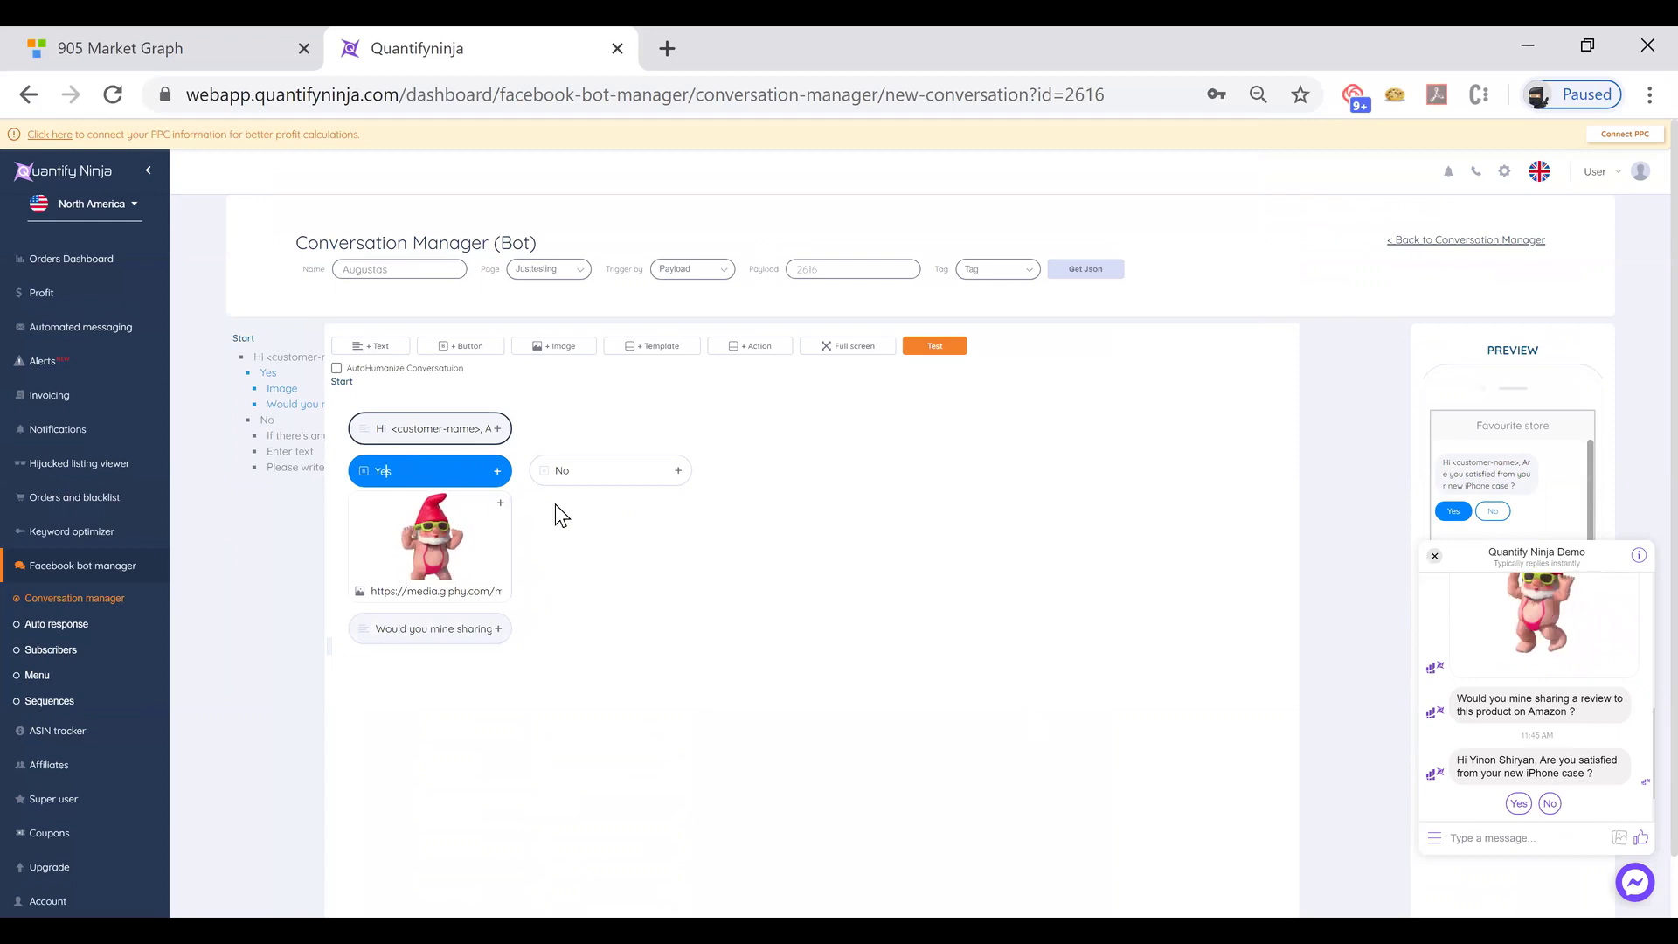
{"action": "left_click", "coordinate": [601, 472]}
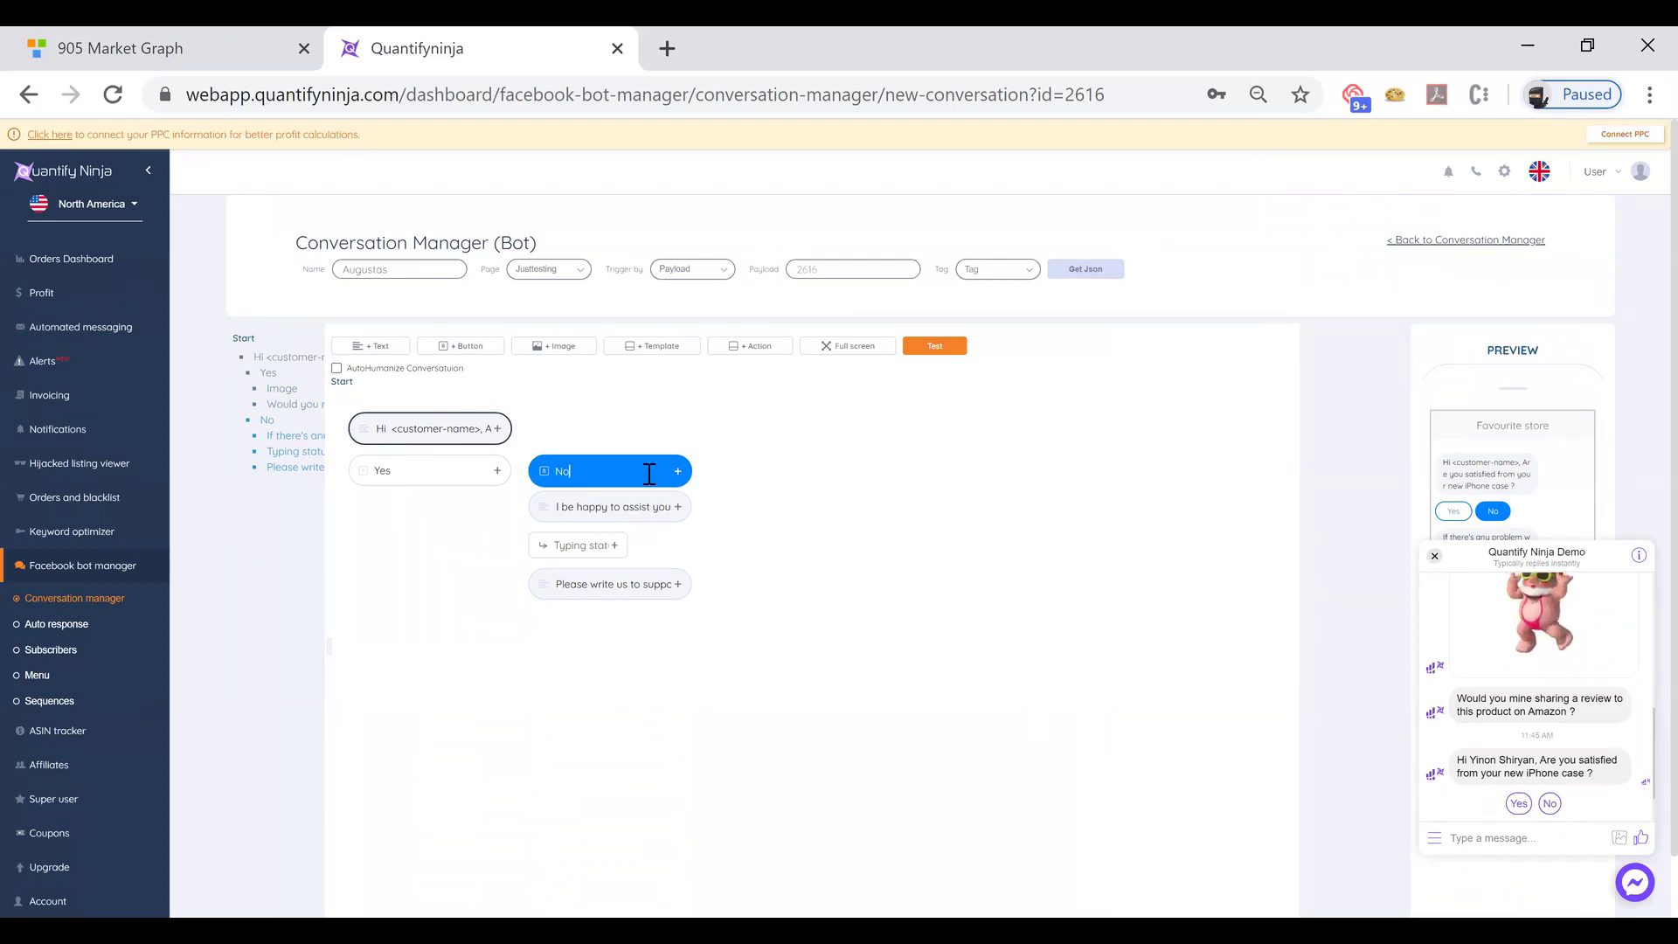
- Change the last text message under the Yes button to "Would you like a coupon code ?"
{"action": "left_click", "coordinate": [388, 479]}
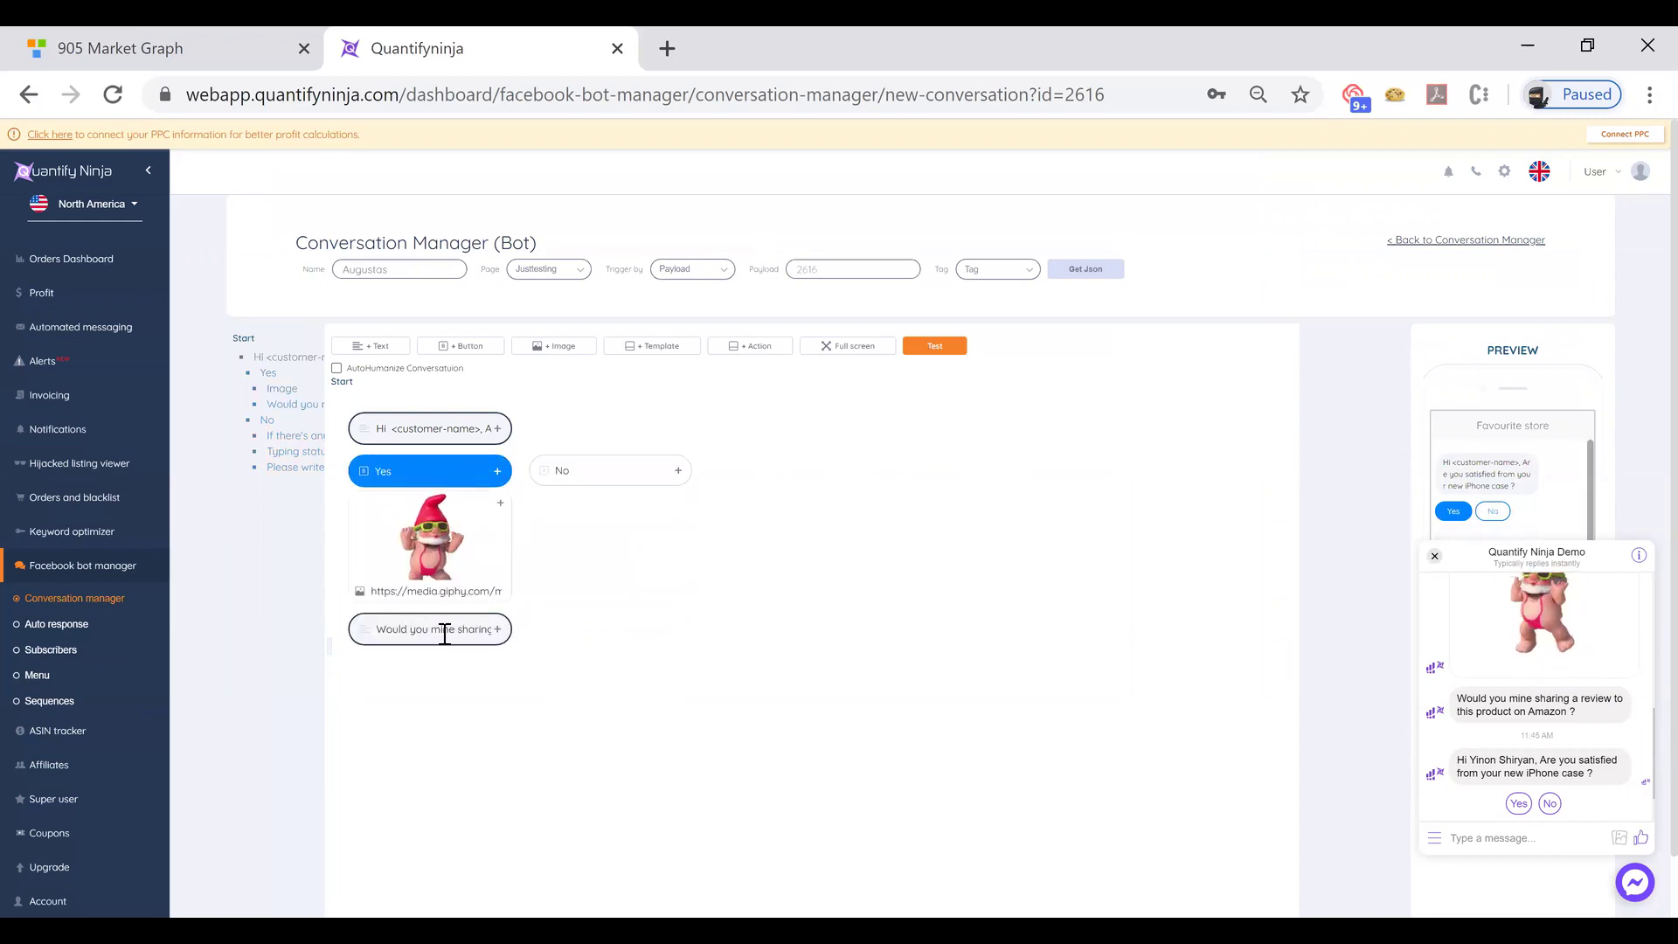
{"action": "triple_click", "coordinate": [445, 632]}
{"action": "type", "text": "Would you like a coupon code ?"}
{"action": "left_click", "coordinate": [842, 645]}
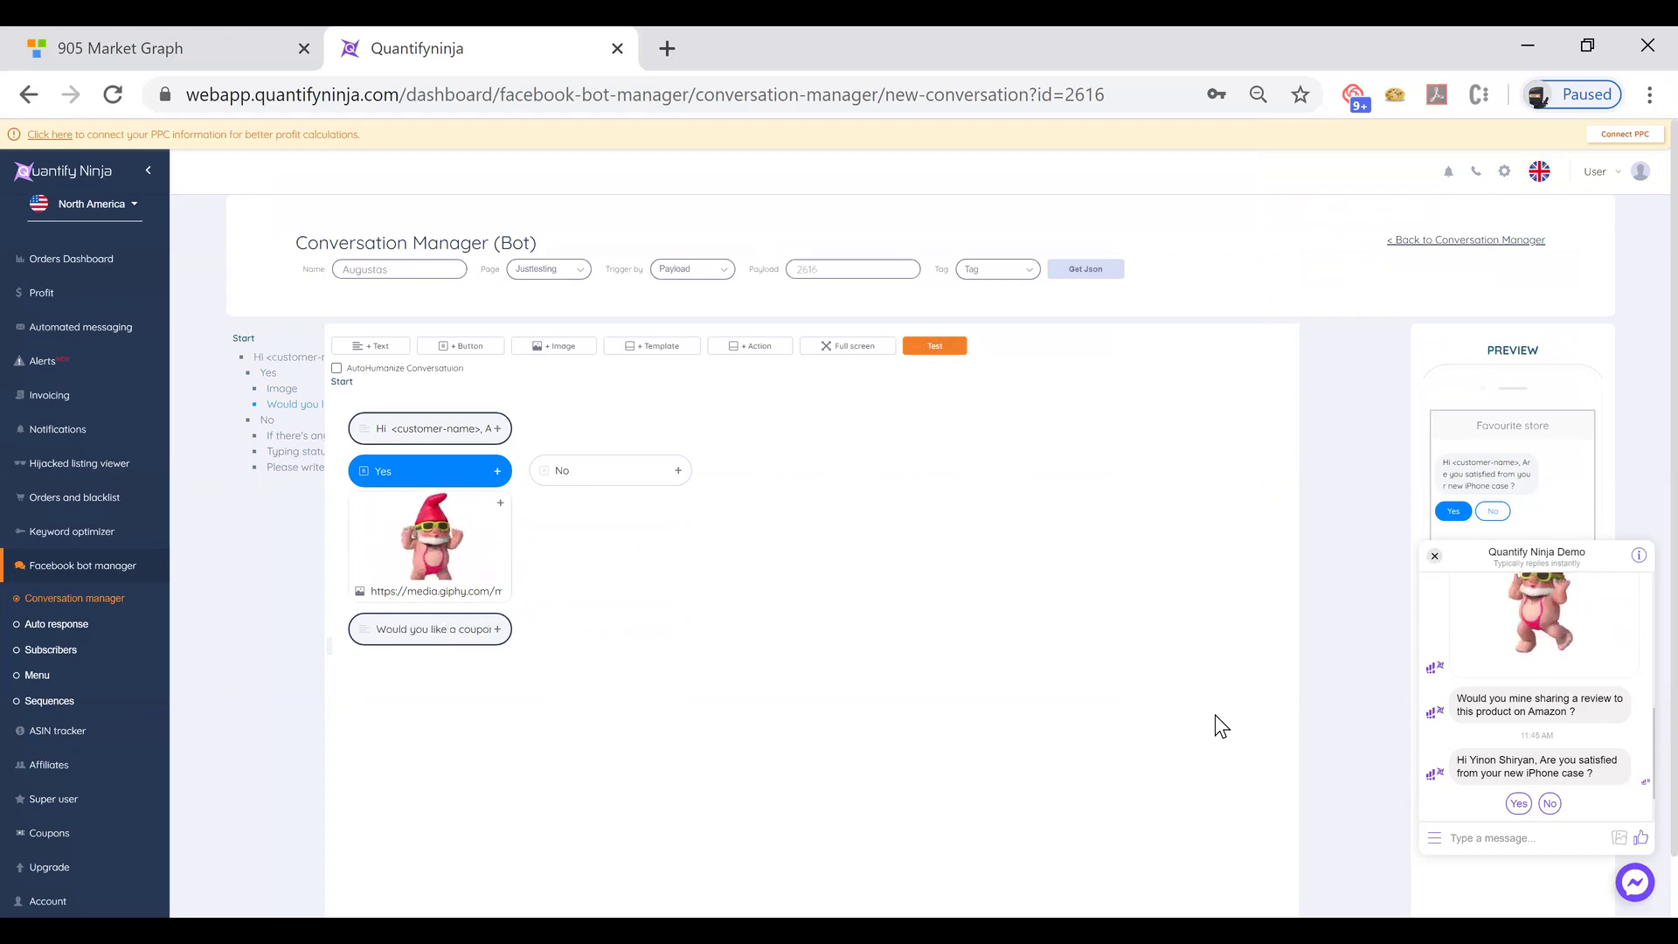
- Check the reply to the Yes button in the Messenger chat, and add a button labelled "Yes" under the coupon question
{"action": "left_click", "coordinate": [1518, 804]}
{"action": "left_click", "coordinate": [1518, 804]}
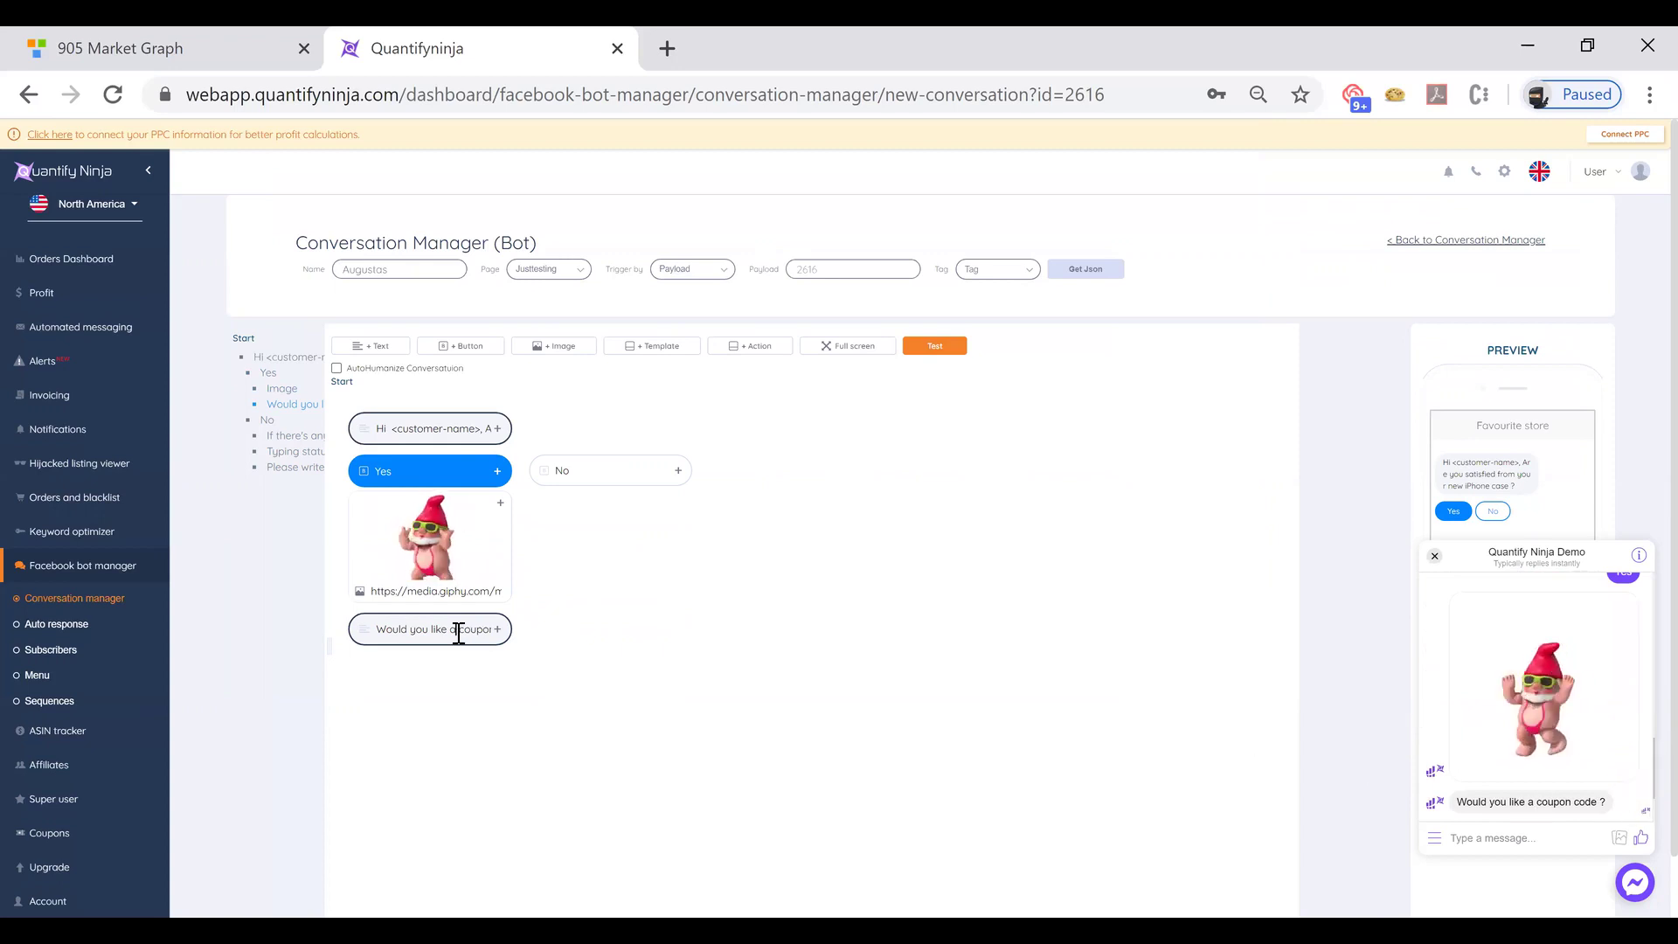
{"action": "left_click", "coordinate": [444, 348]}
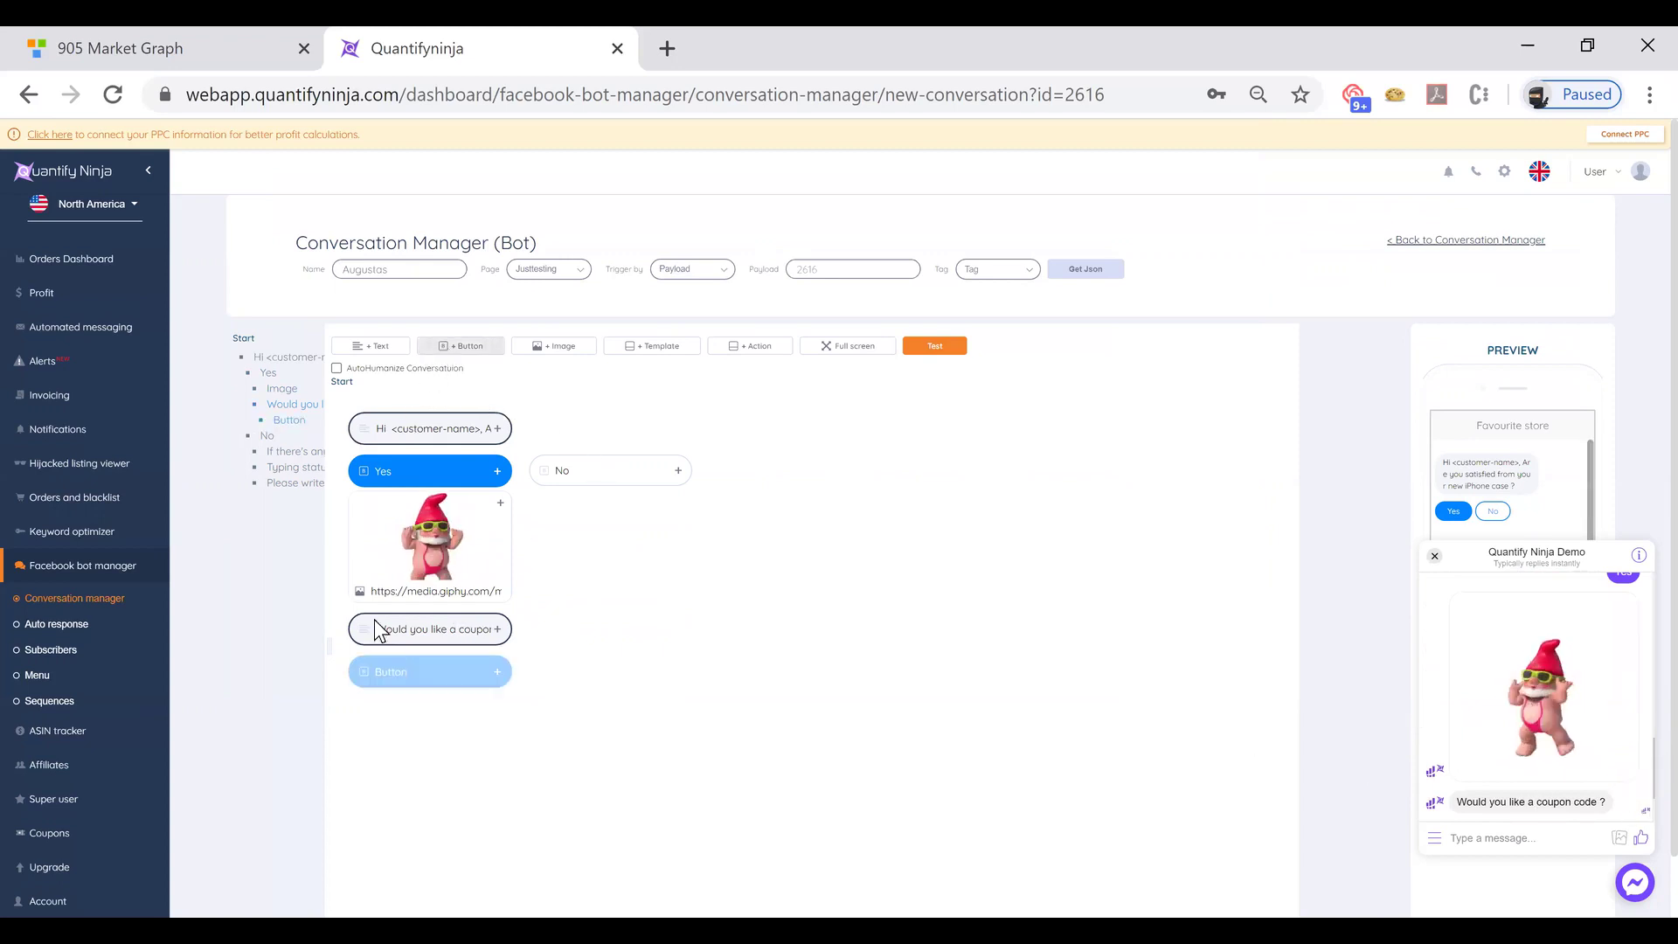
{"action": "left_click", "coordinate": [416, 671]}
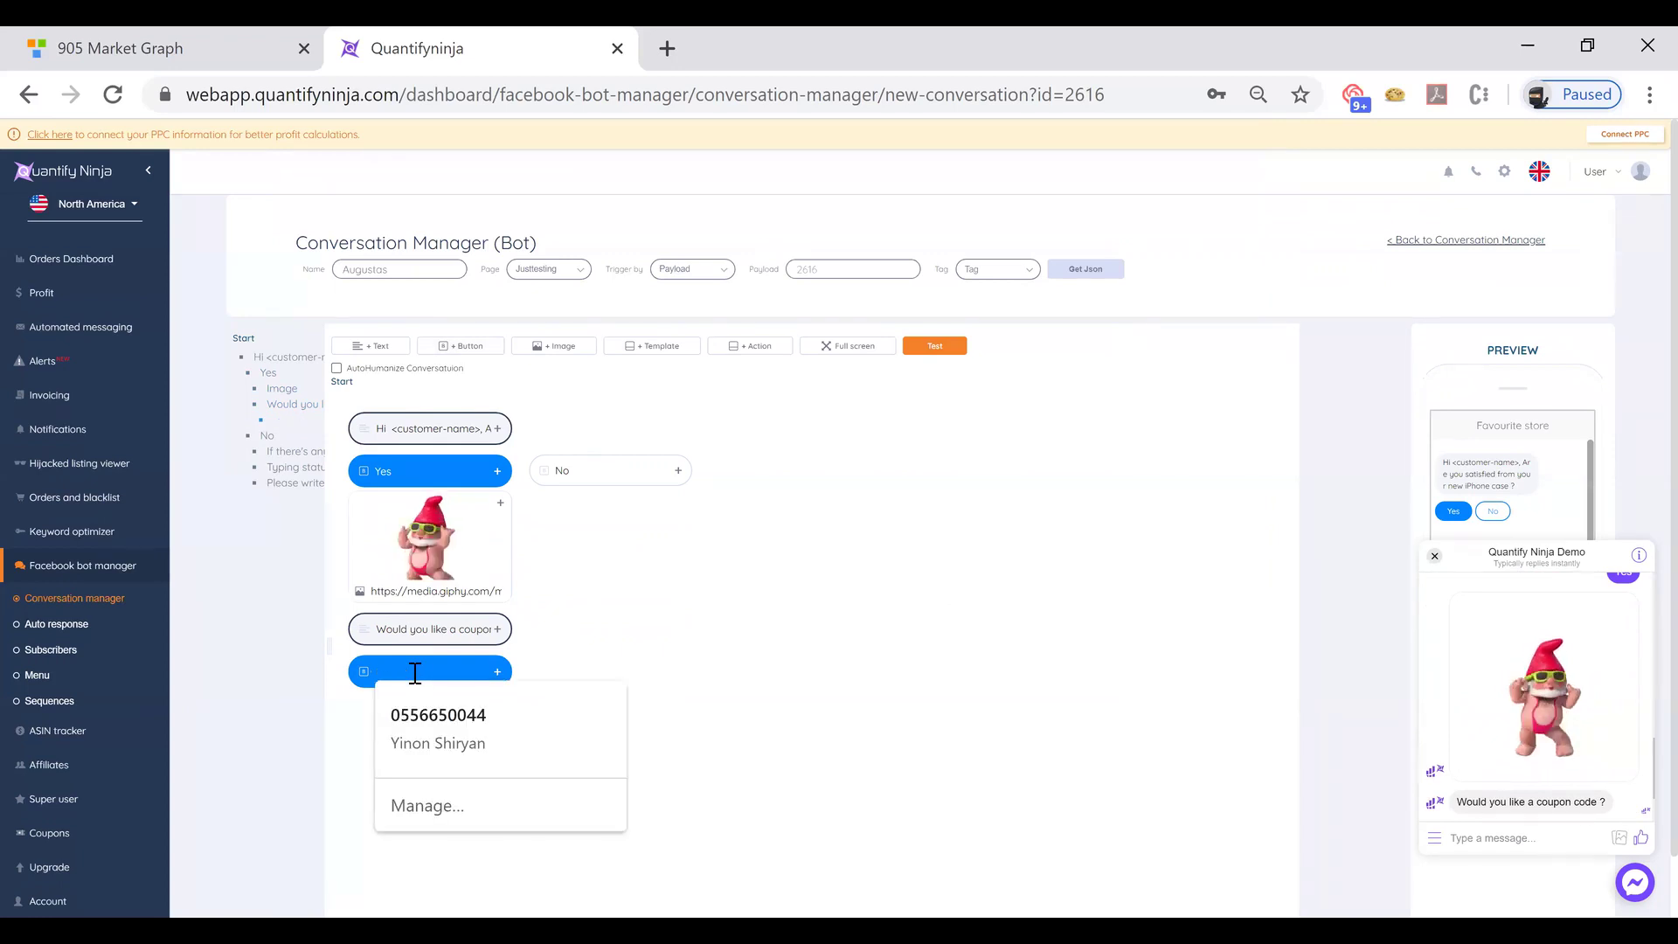
{"action": "type", "text": "Yes"}
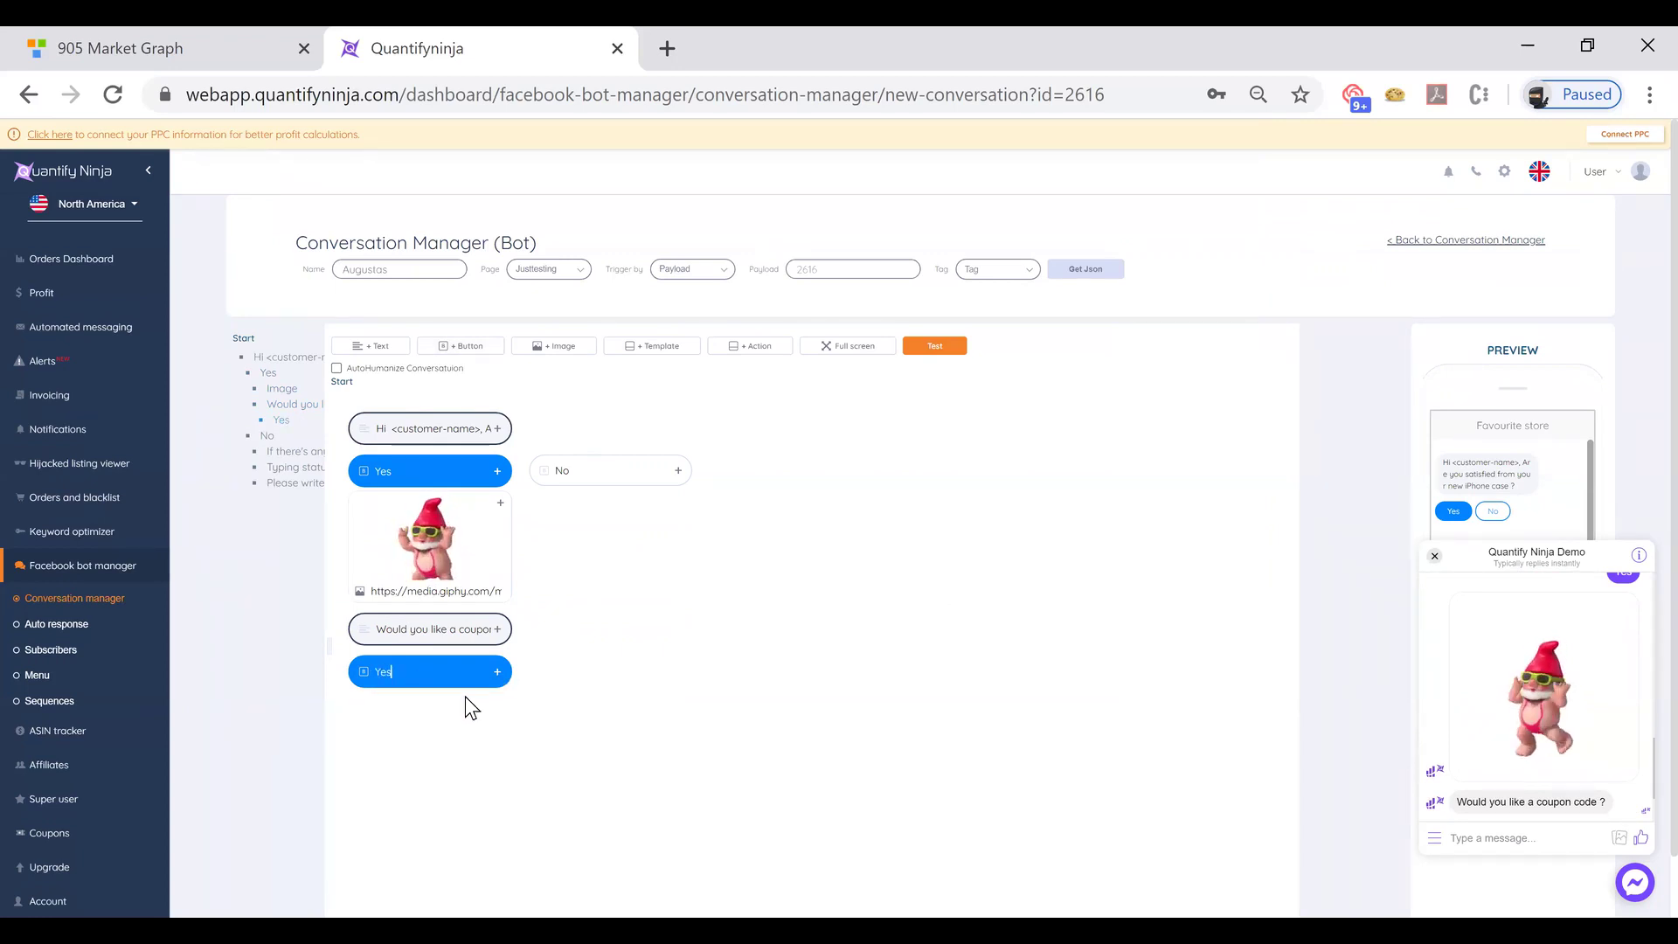
- Add a text message reading "Here you go" under the coupon question's Yes button
{"action": "left_click", "coordinate": [393, 345]}
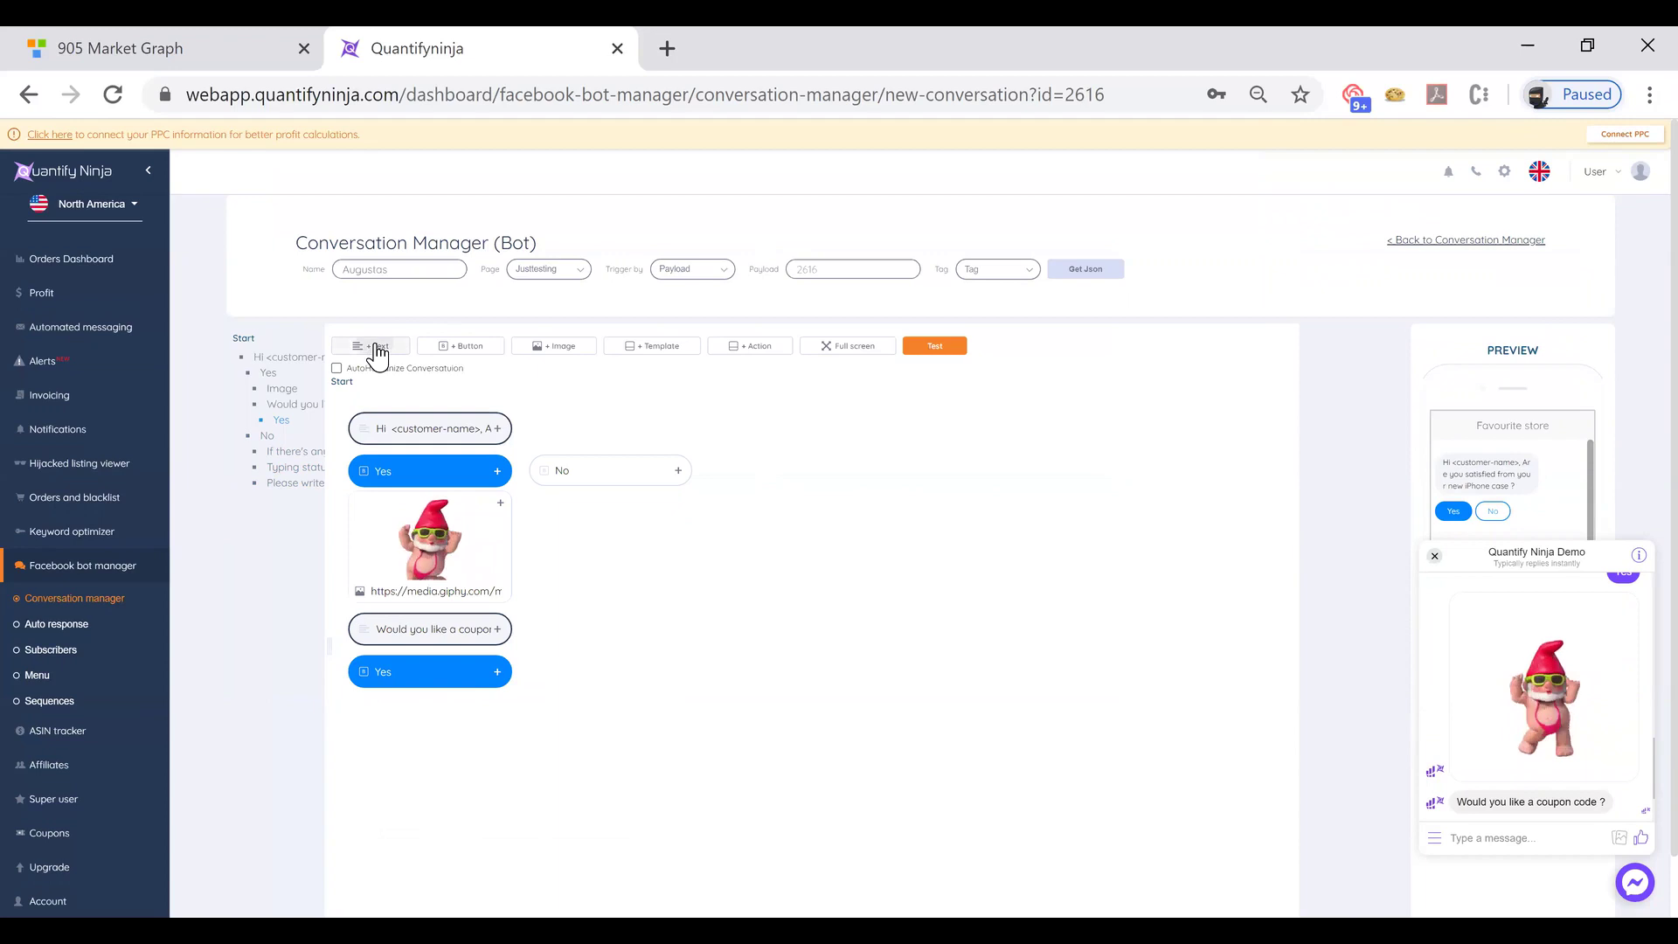
{"action": "left_click", "coordinate": [437, 710]}
{"action": "type", "text": "Here"}
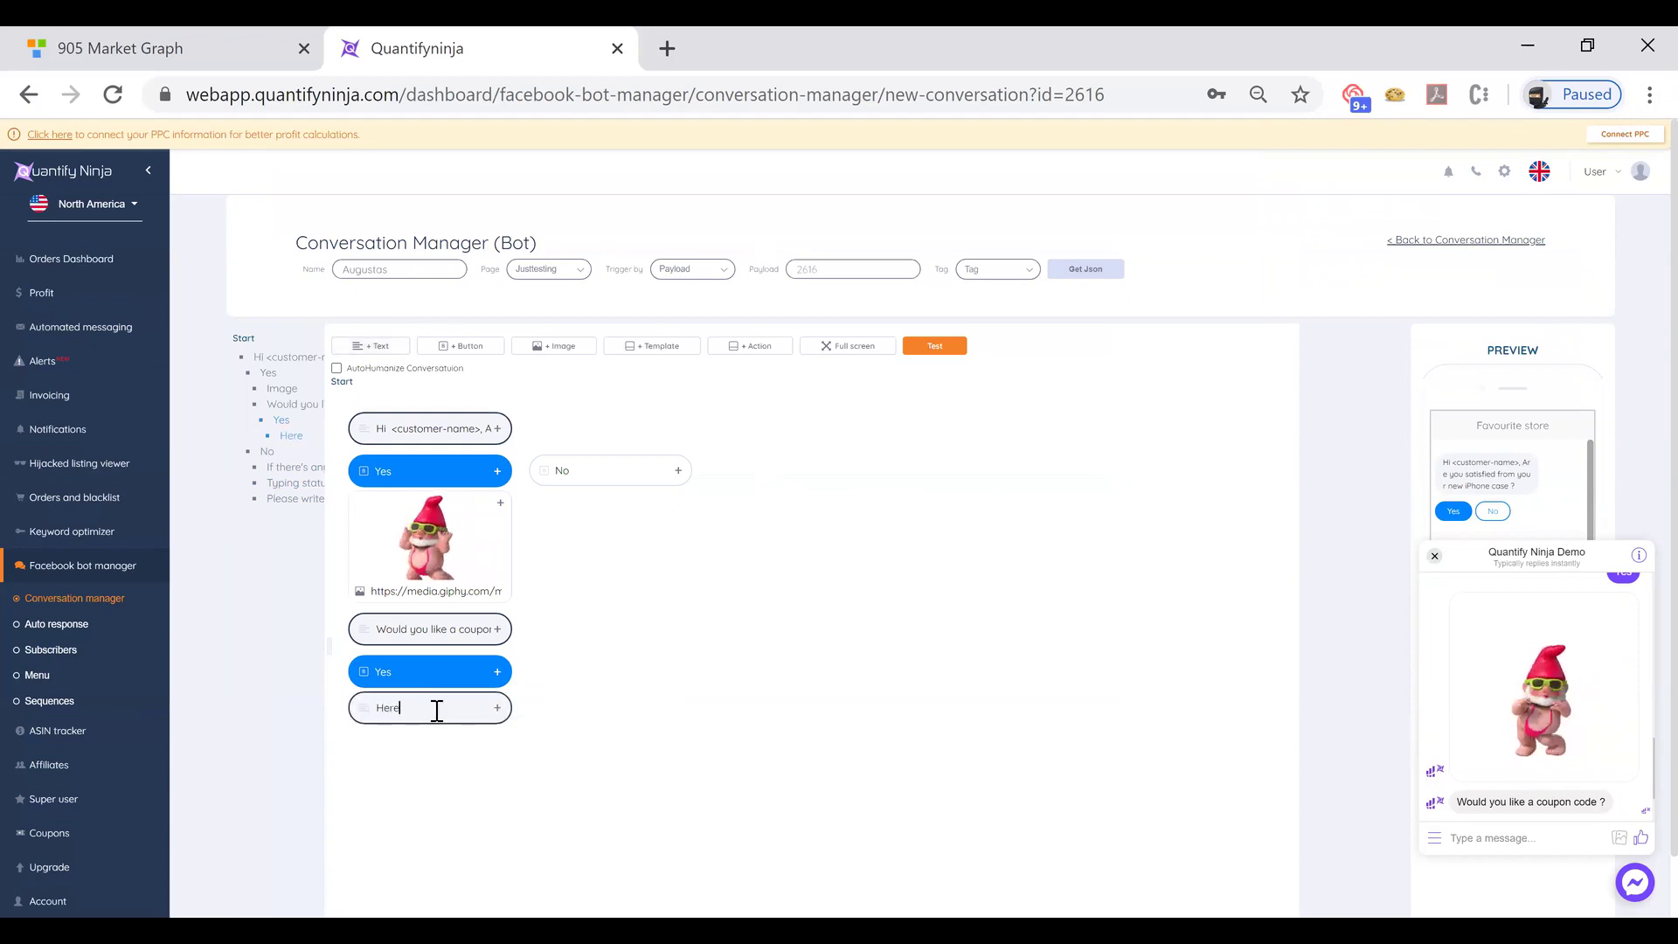
{"action": "type", "text": " you go"}
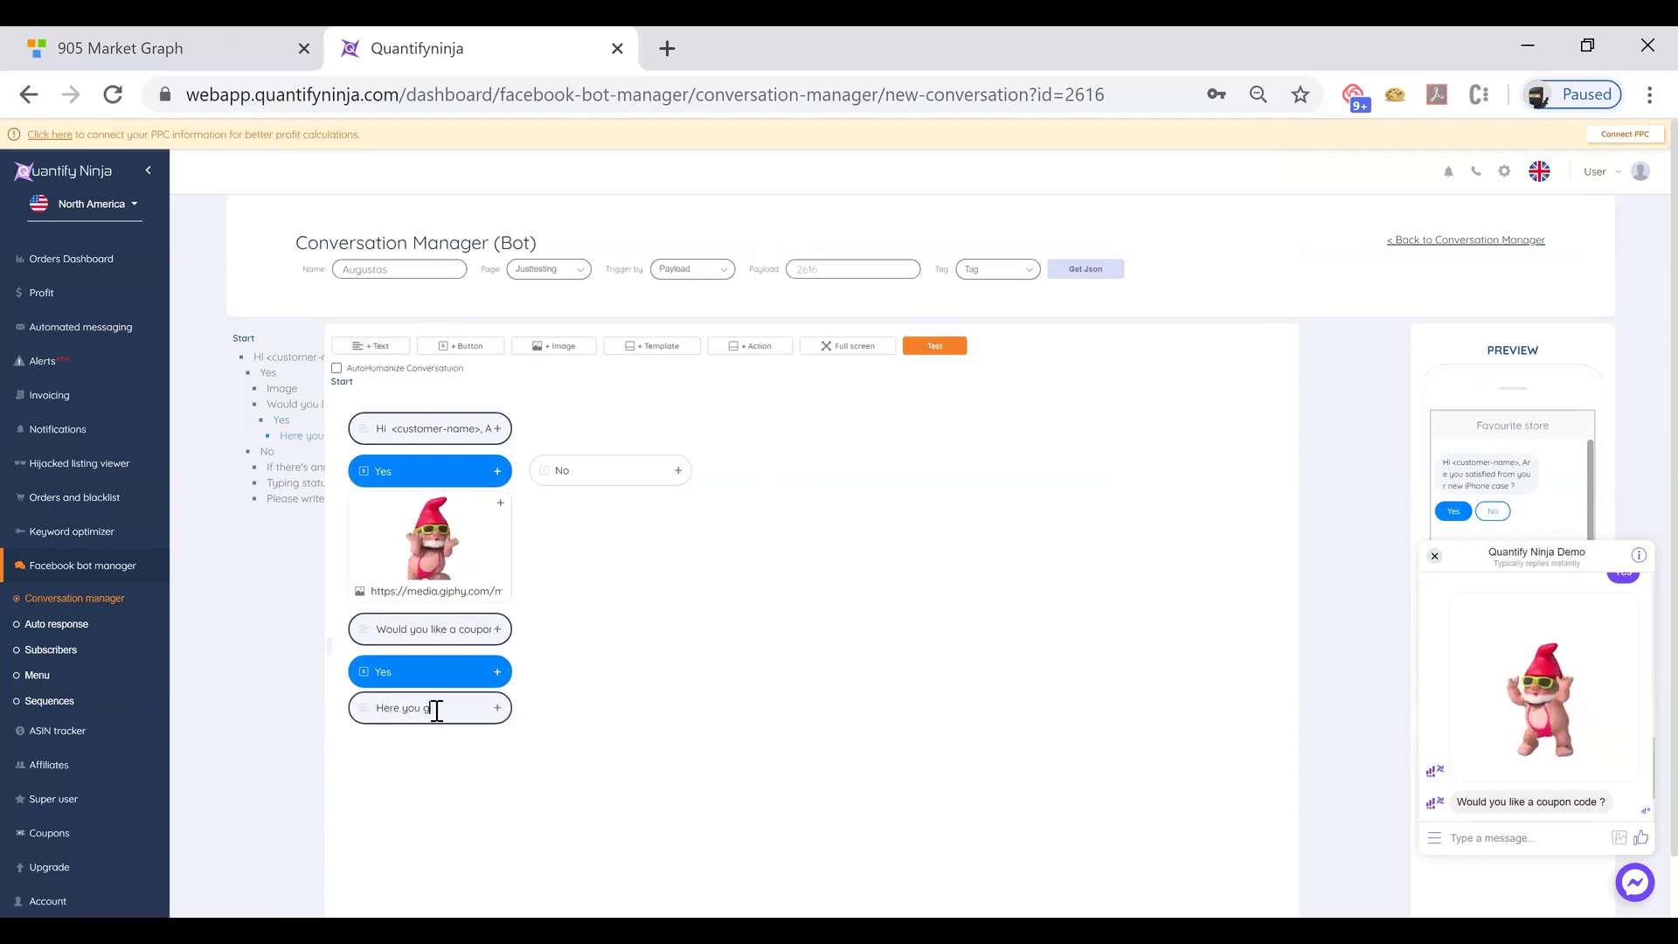
- Insert the "test" coupon into the "Here you go" message and save it
{"action": "left_click", "coordinate": [497, 708]}
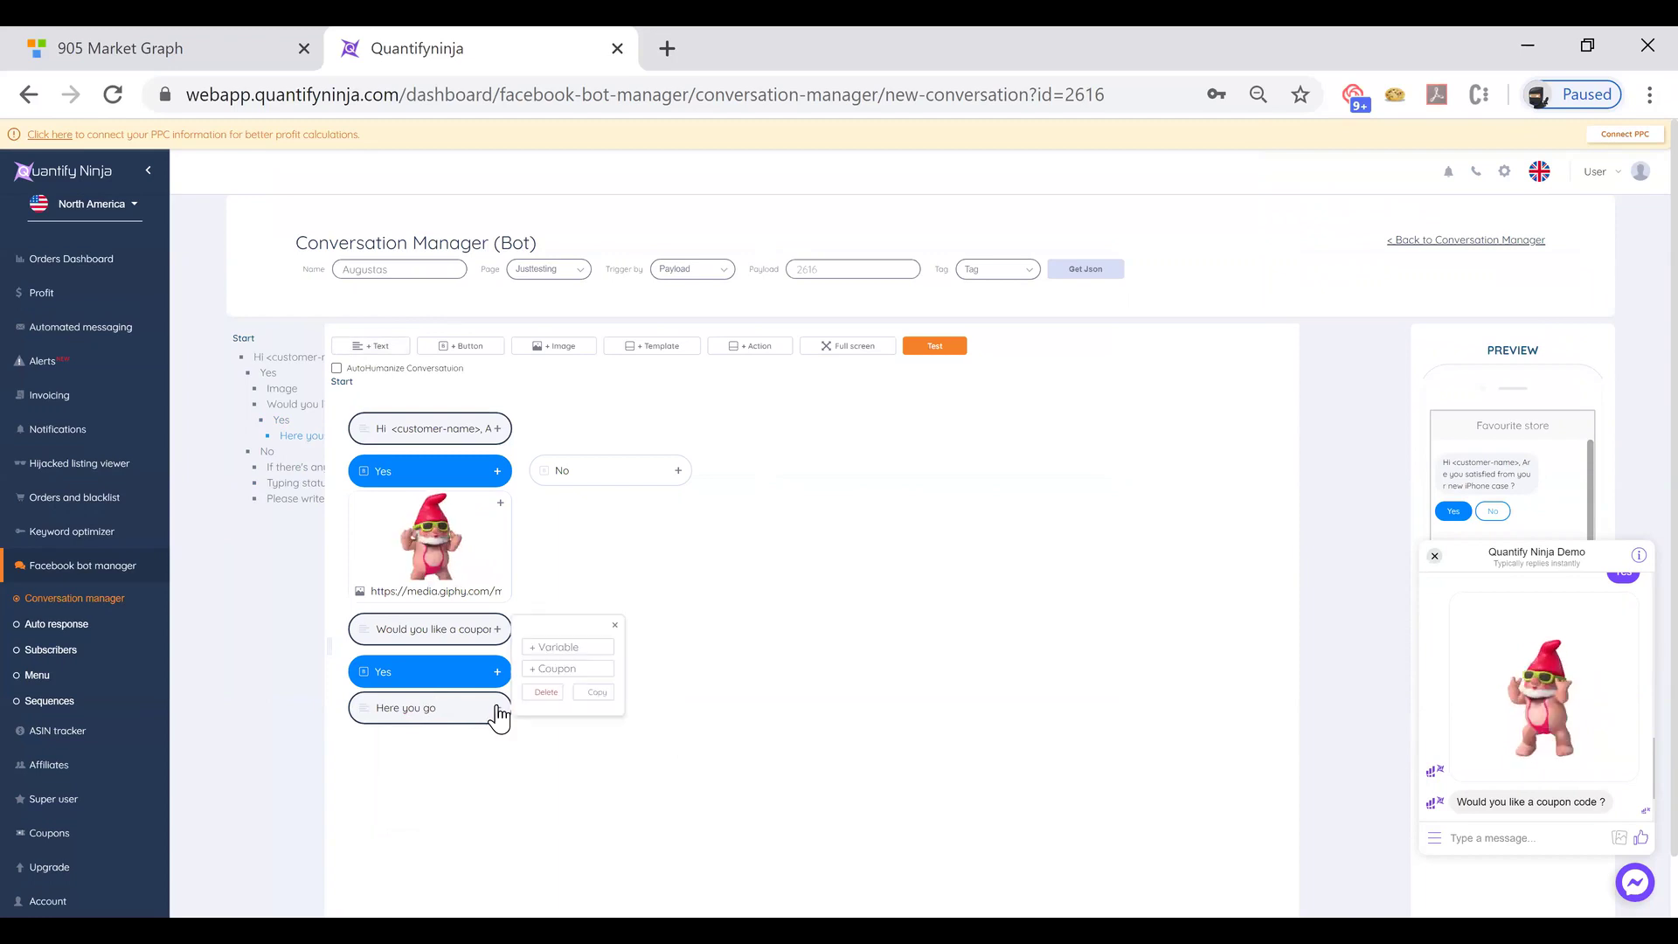
{"action": "left_click", "coordinate": [546, 671]}
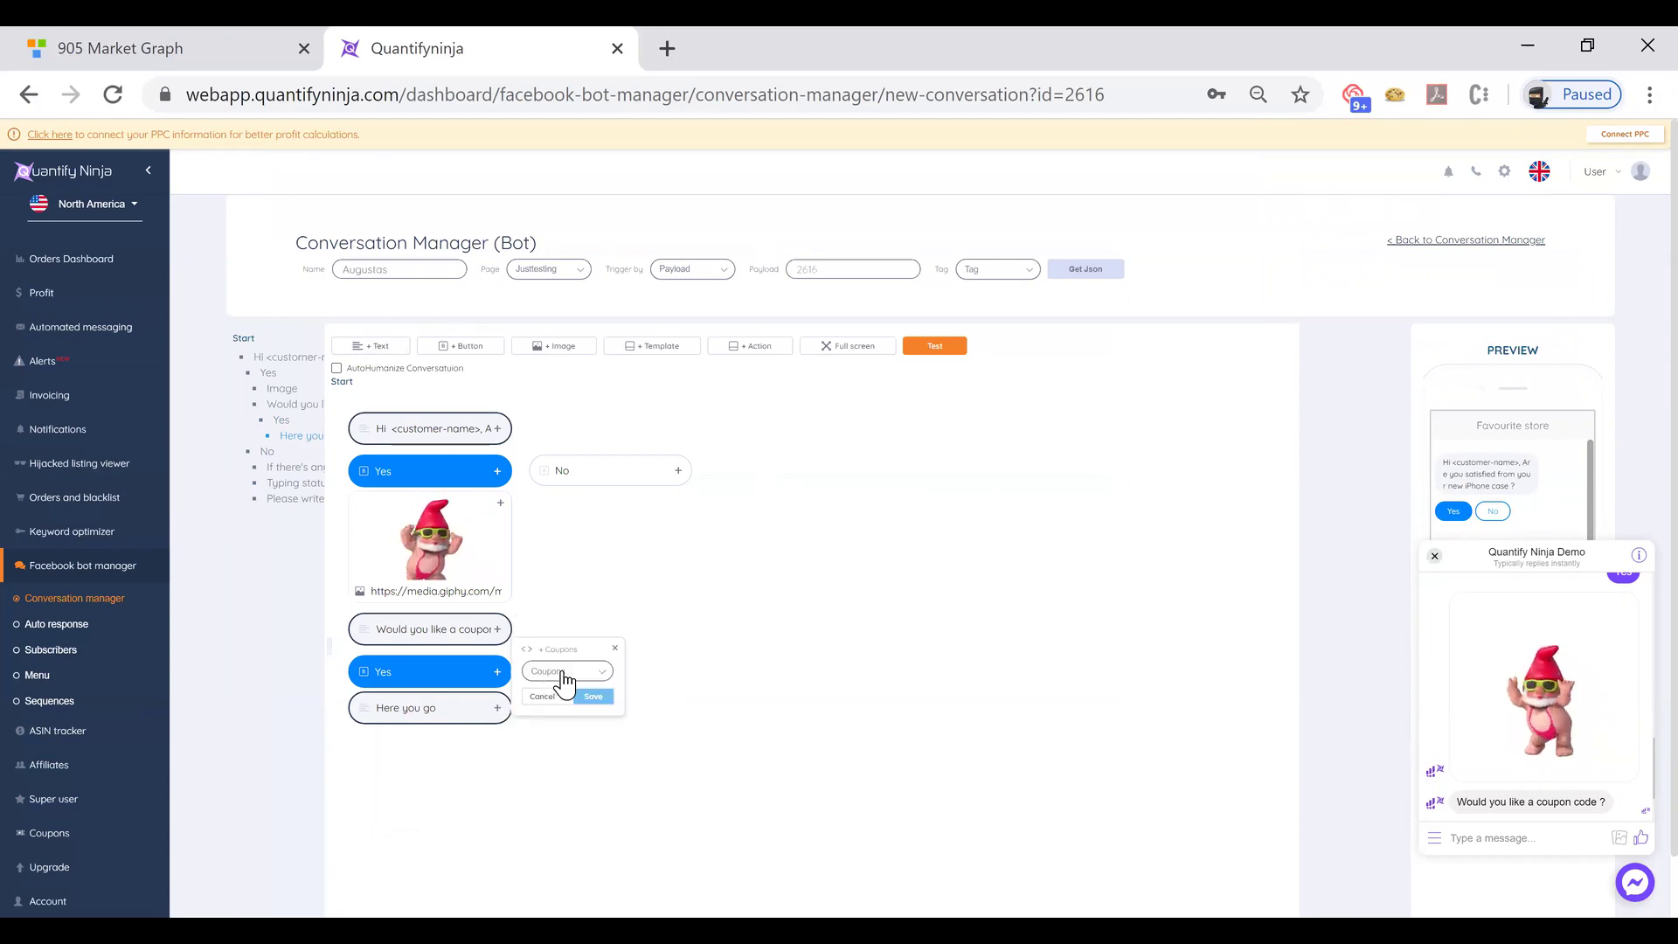
{"action": "left_click", "coordinate": [594, 674]}
{"action": "left_click", "coordinate": [557, 667]}
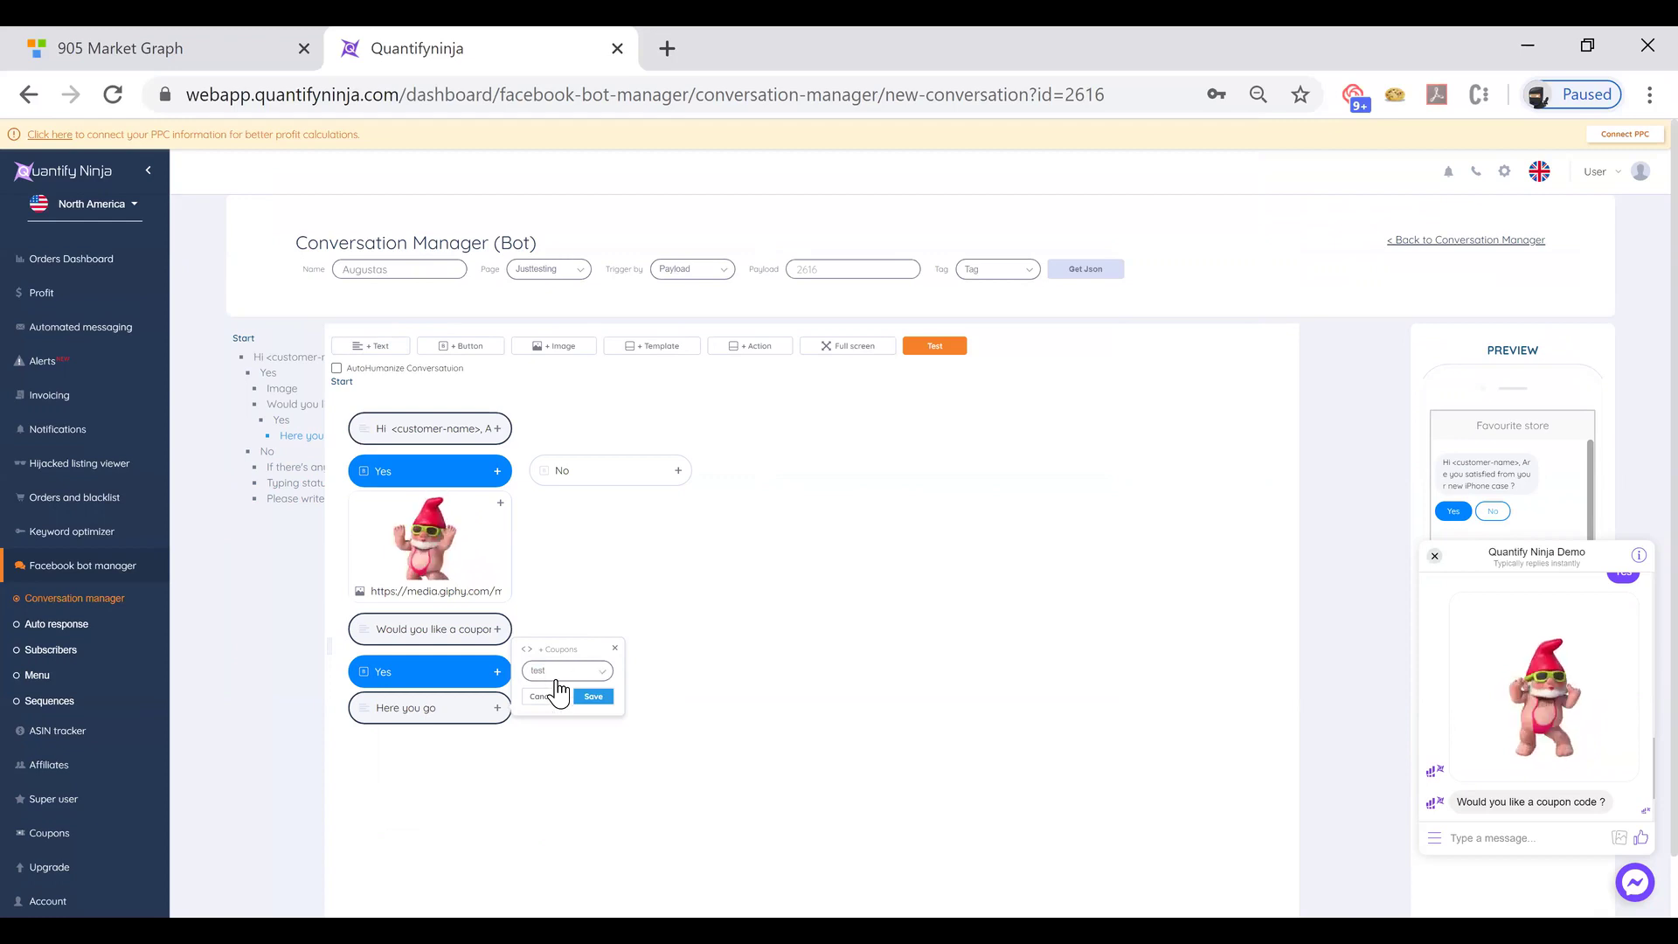
{"action": "left_click", "coordinate": [593, 696]}
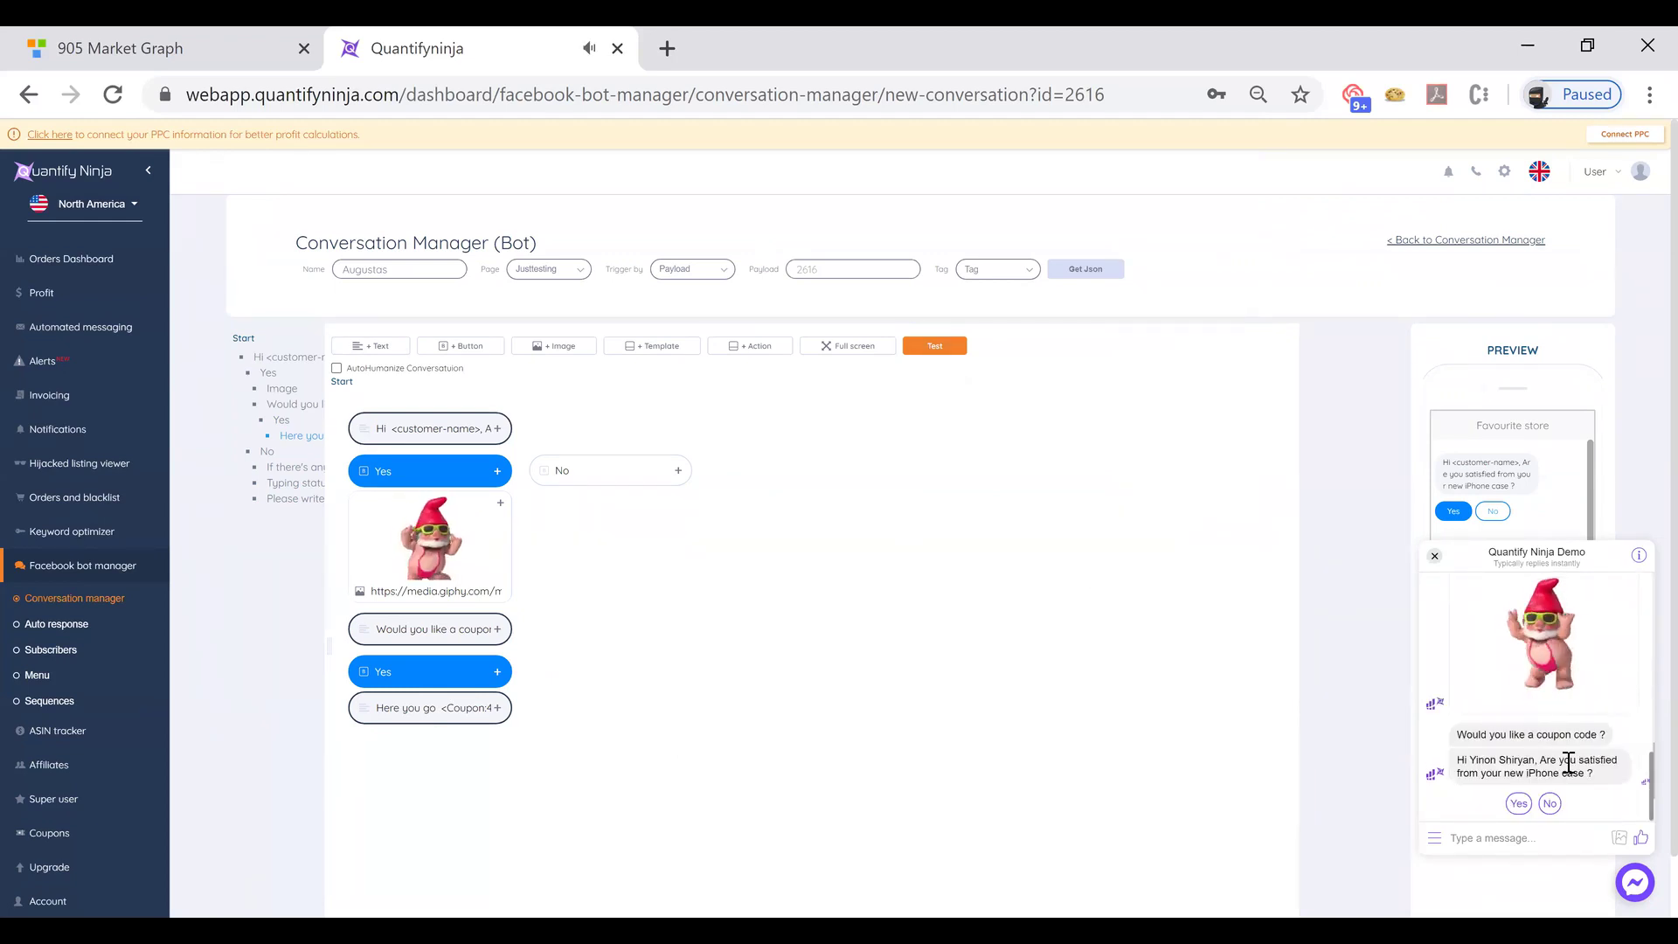
- Test the updated conversation in the Messenger chat by answering Yes to both questions, and inspect the coupon code reply
{"action": "left_click", "coordinate": [1521, 804]}
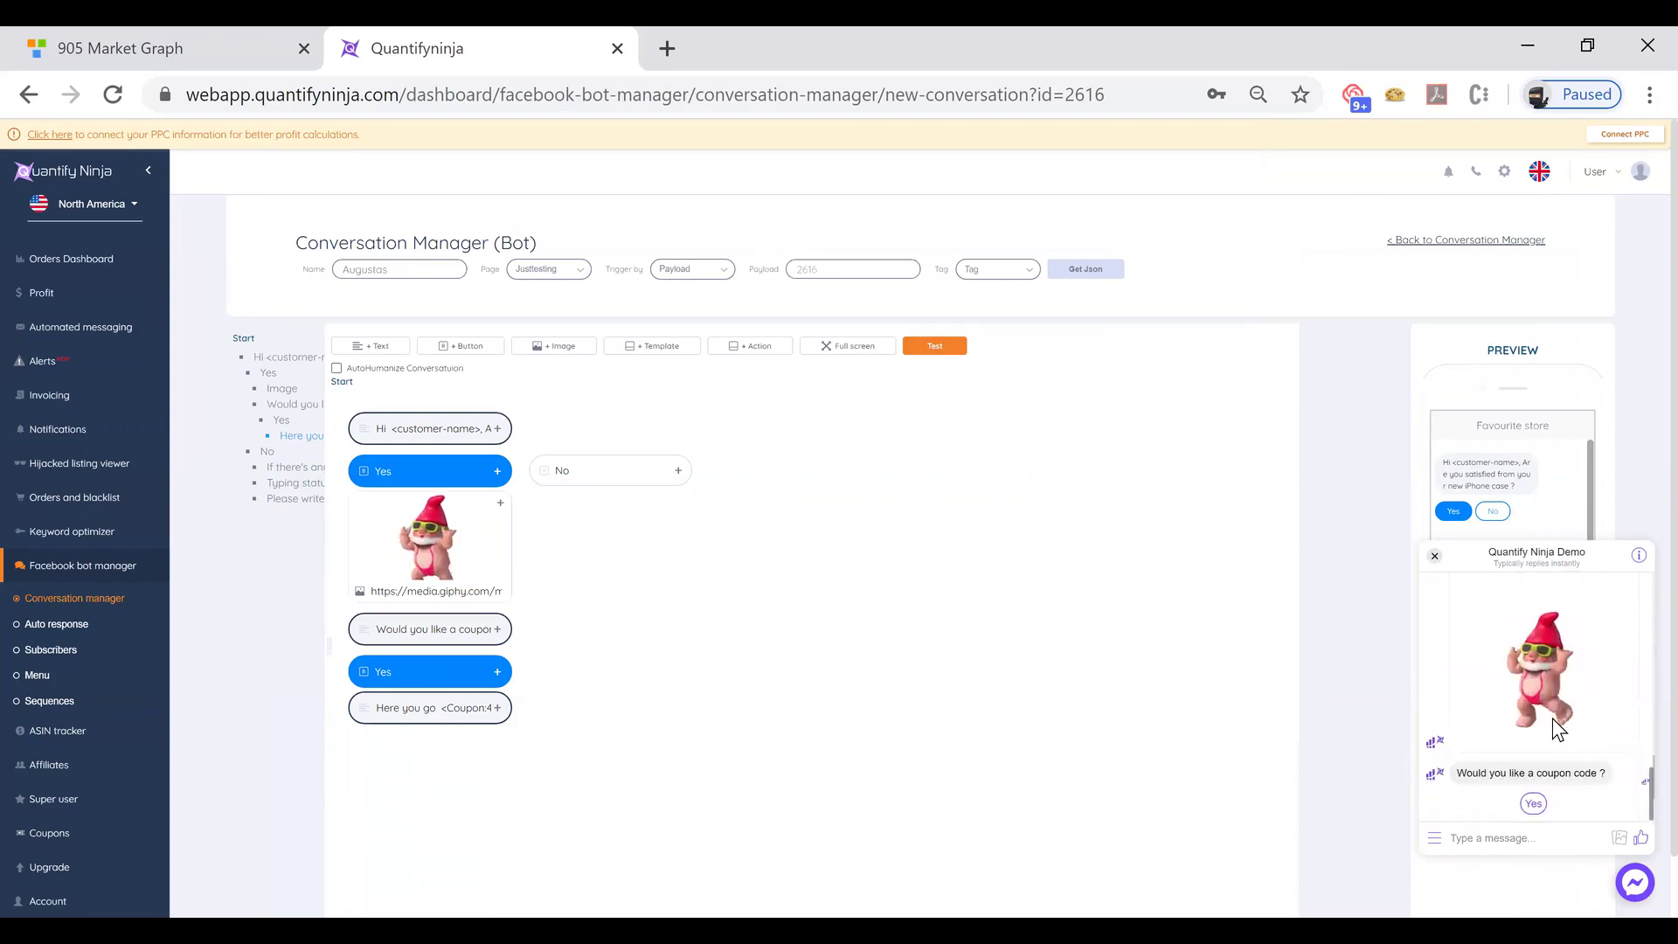
{"action": "left_click", "coordinate": [1536, 803]}
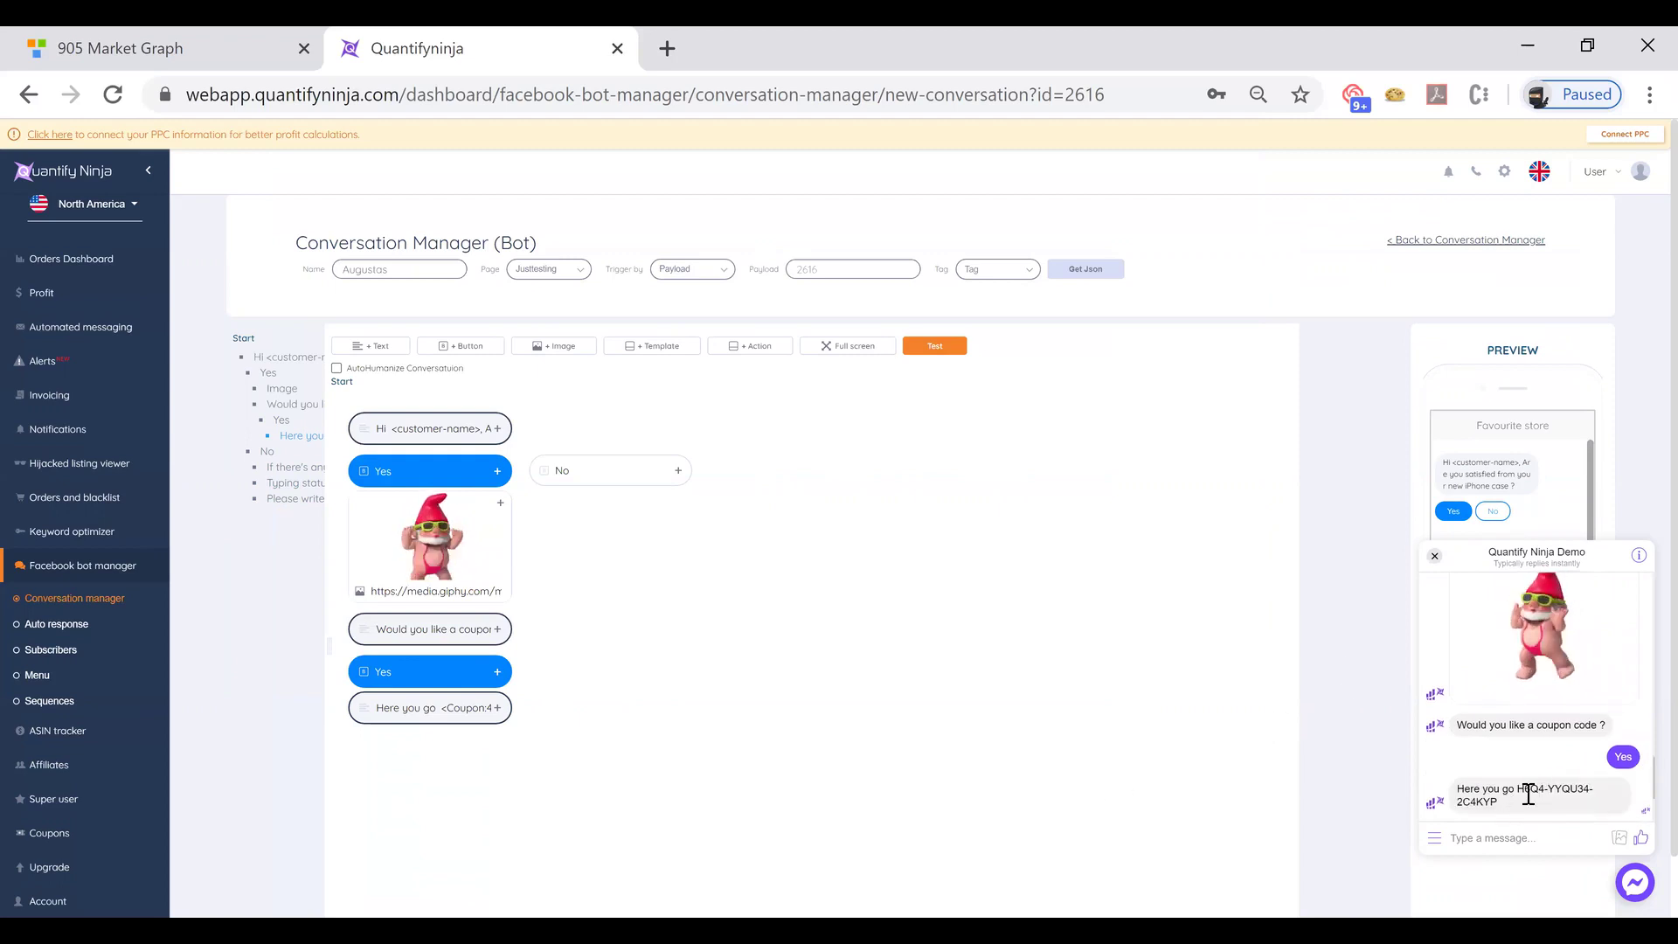
{"action": "triple_click", "coordinate": [1543, 809]}
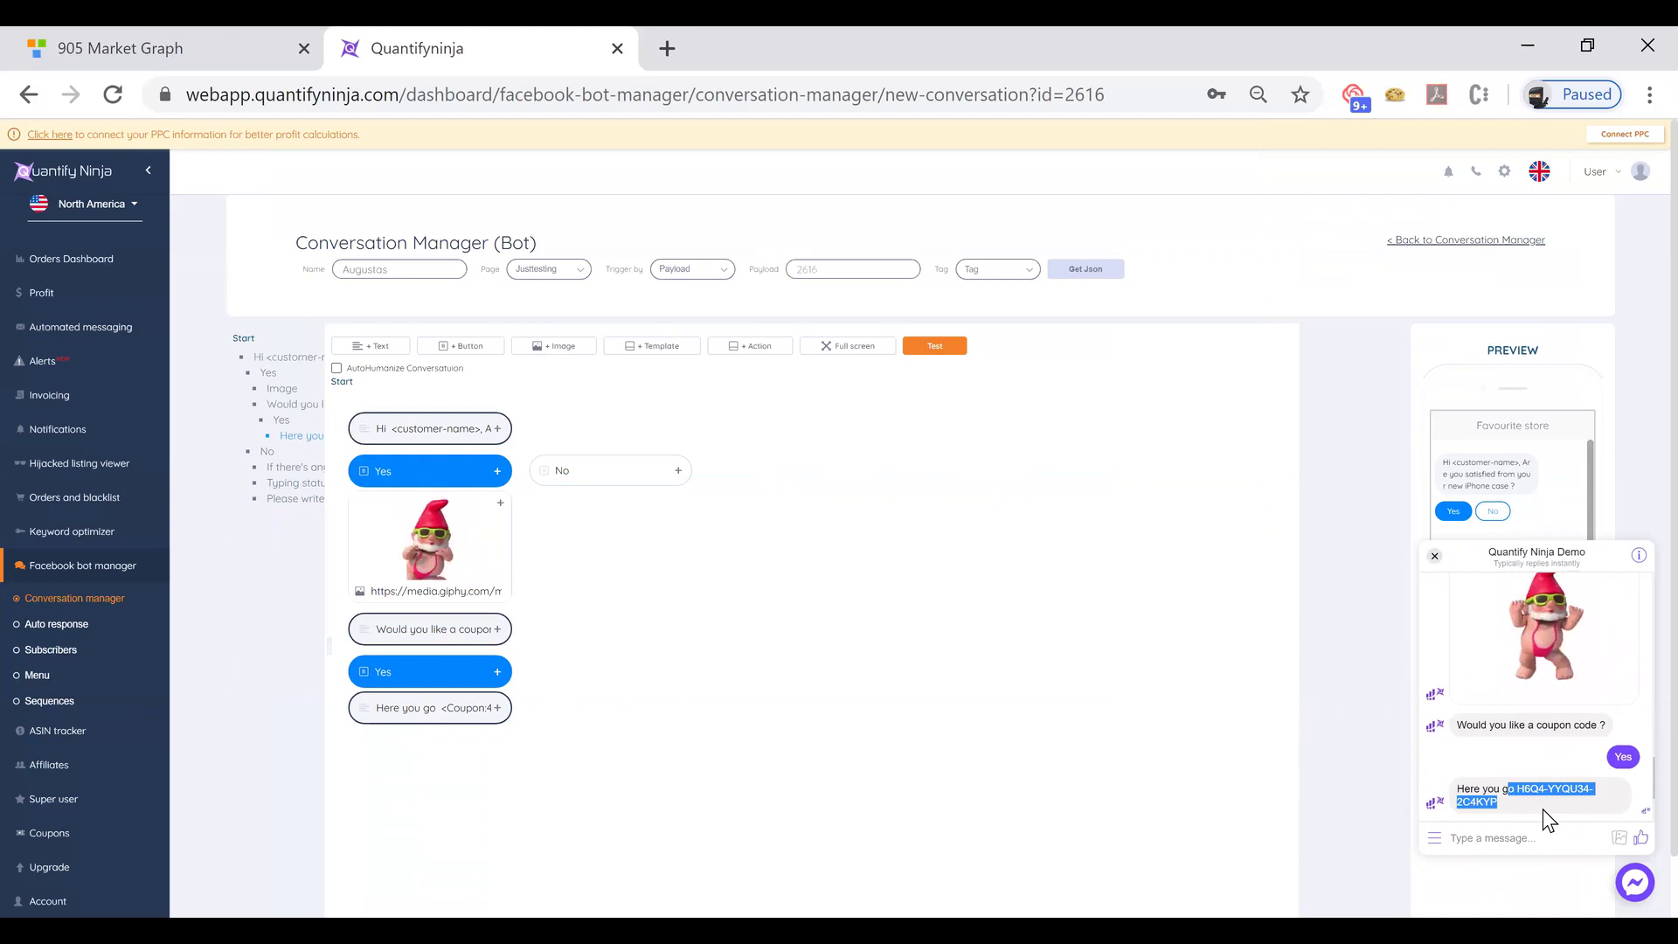
{"action": "left_click", "coordinate": [1543, 809]}
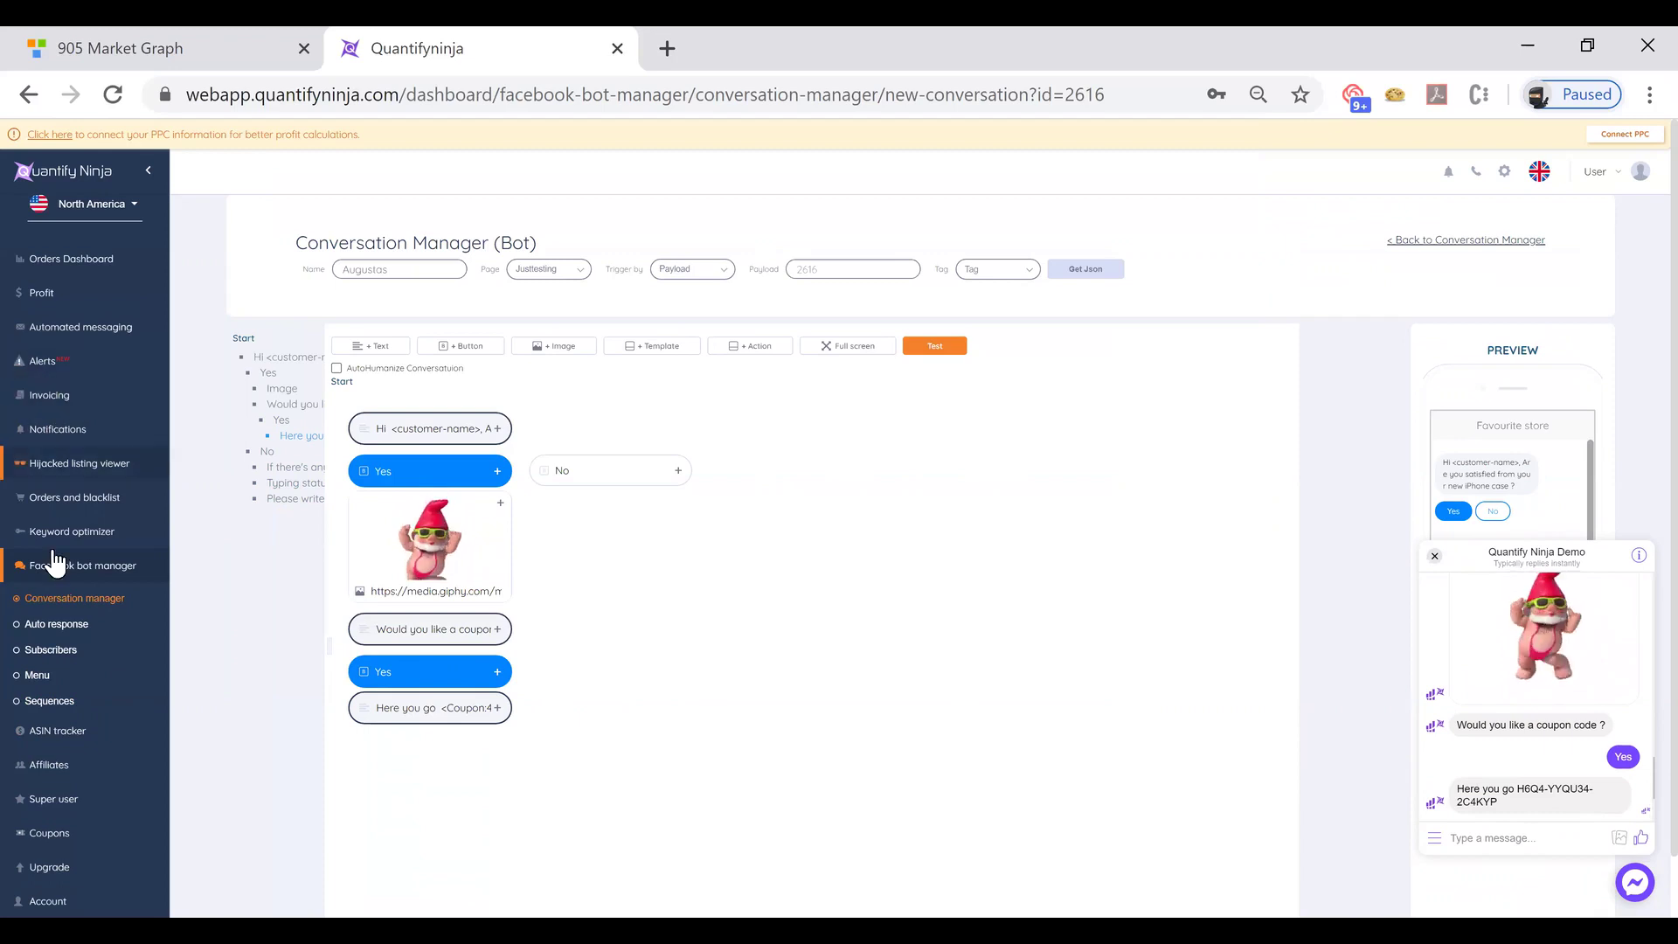
- Go to the Coupons page and view the fields for uploading a new coupon, leaving without saving
{"action": "left_click", "coordinate": [50, 830]}
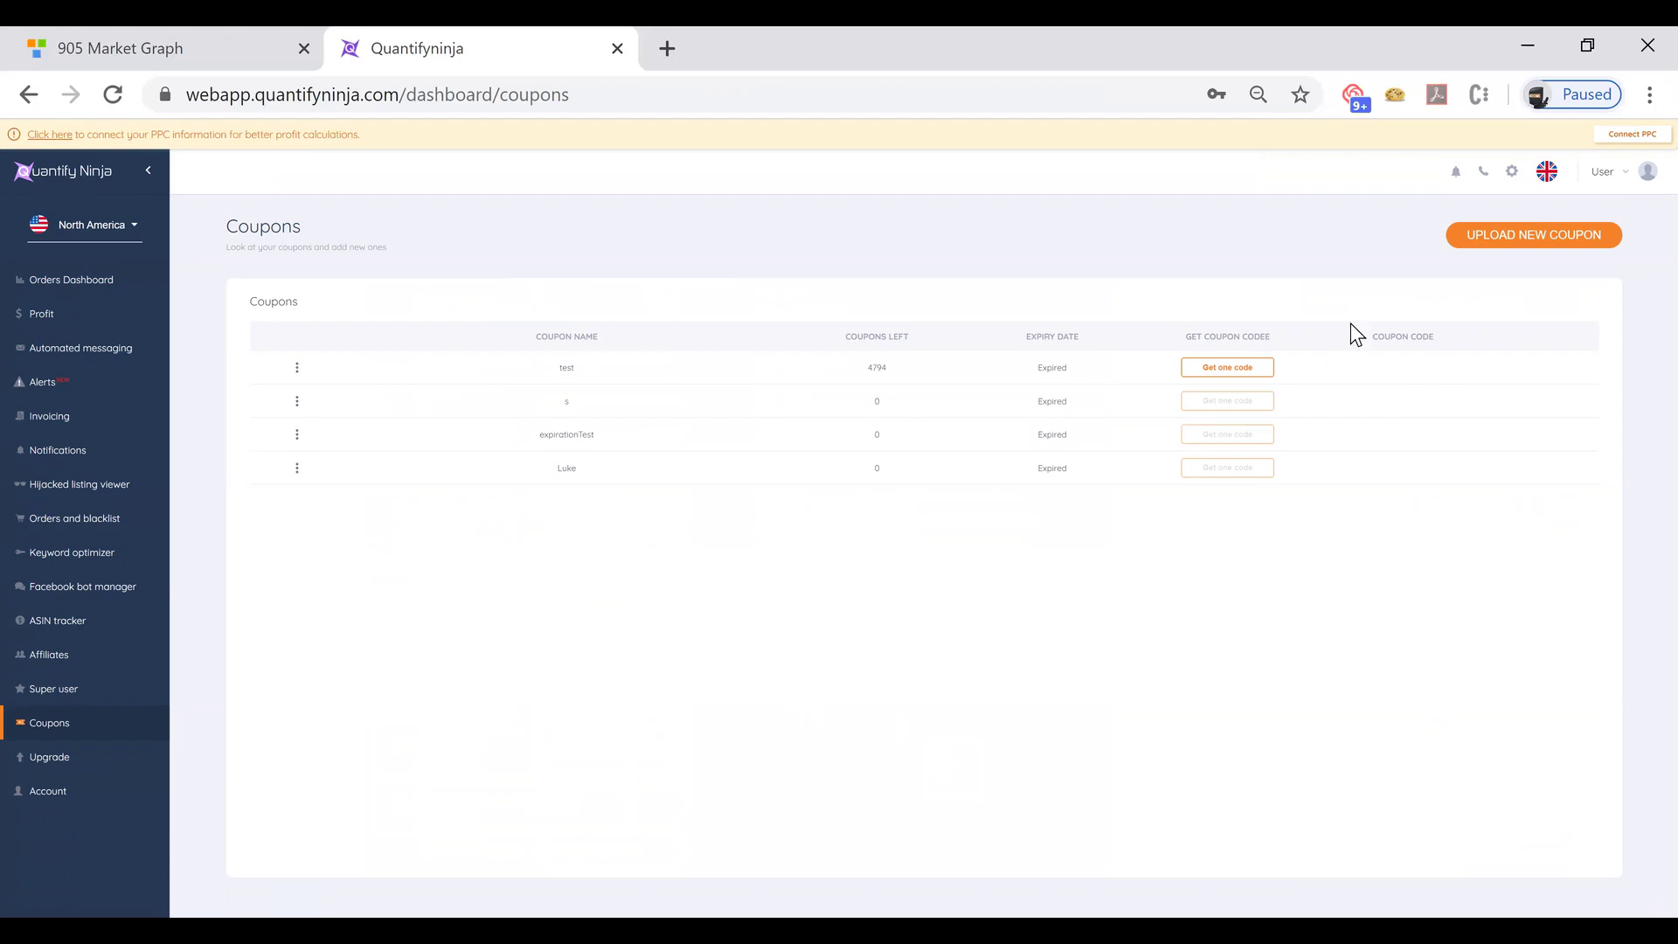
{"action": "left_click", "coordinate": [1513, 247]}
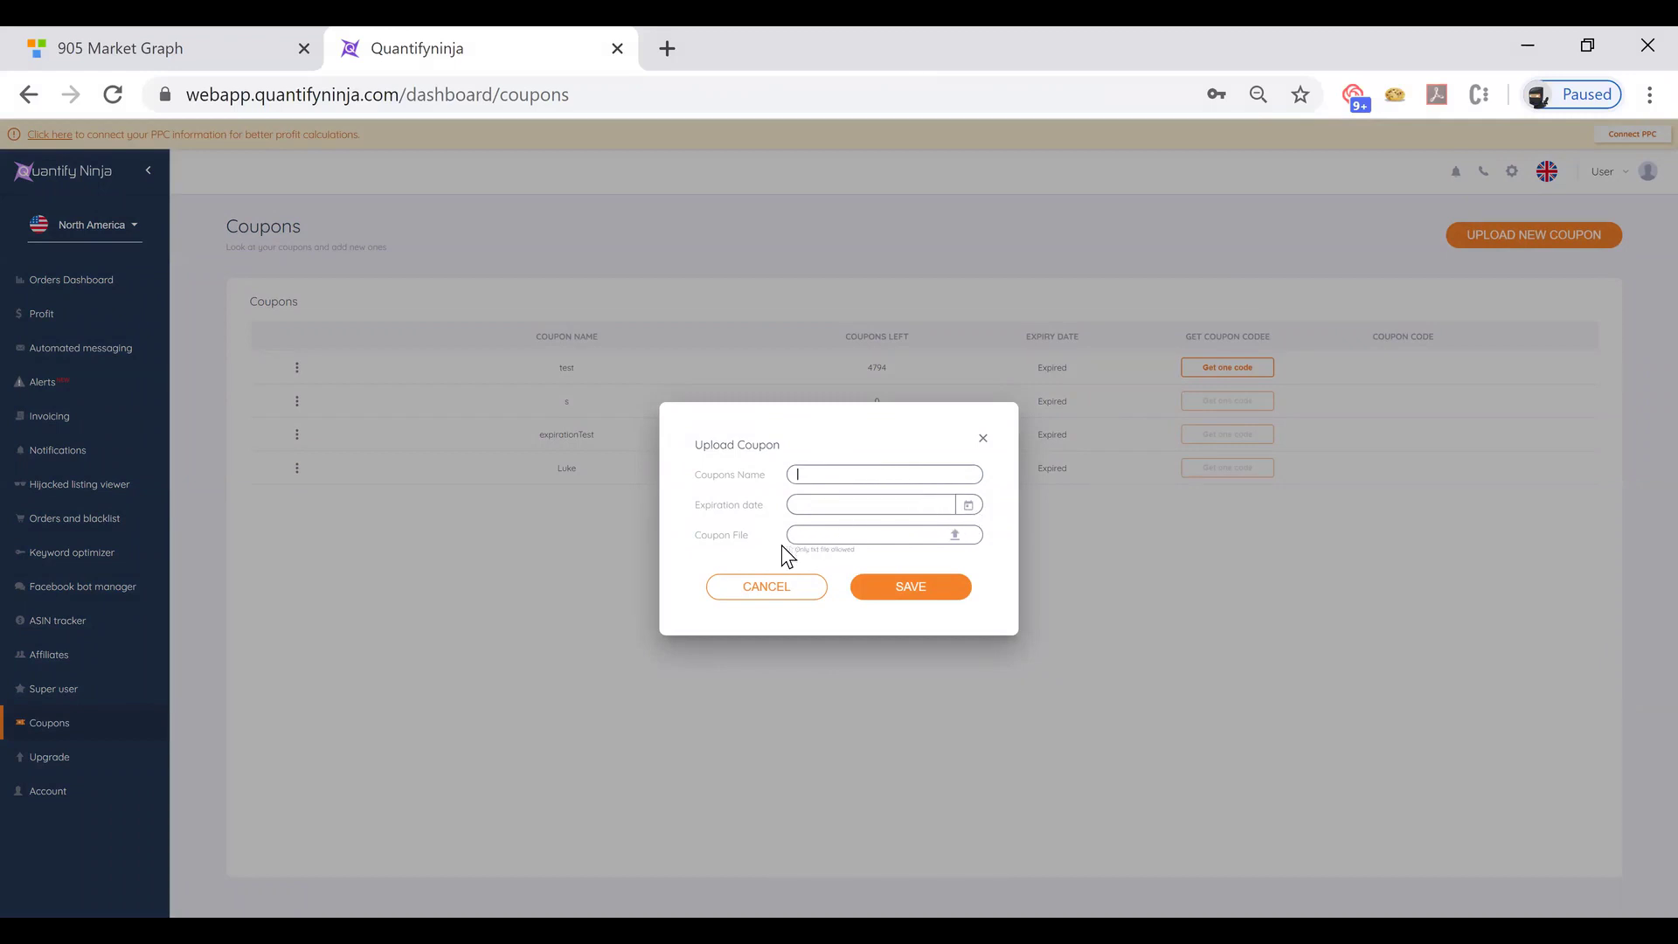
{"action": "left_click", "coordinate": [779, 587]}
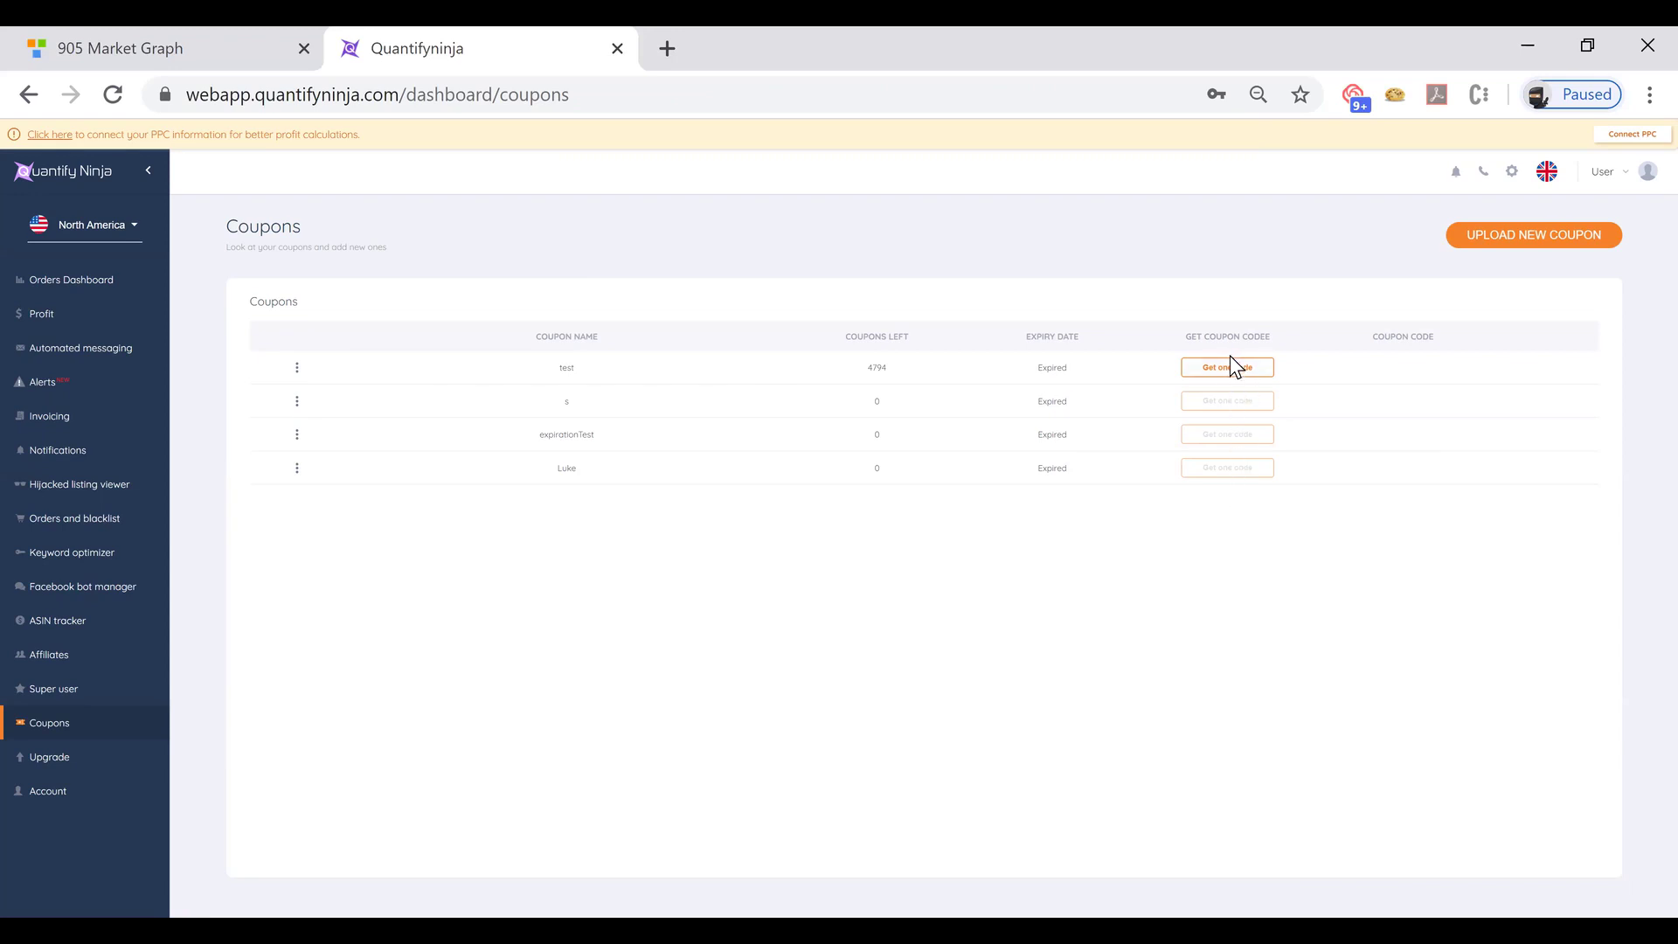
- Get two single codes from the "test" coupon, and set the page zoom to 80%
{"action": "left_click", "coordinate": [1258, 367]}
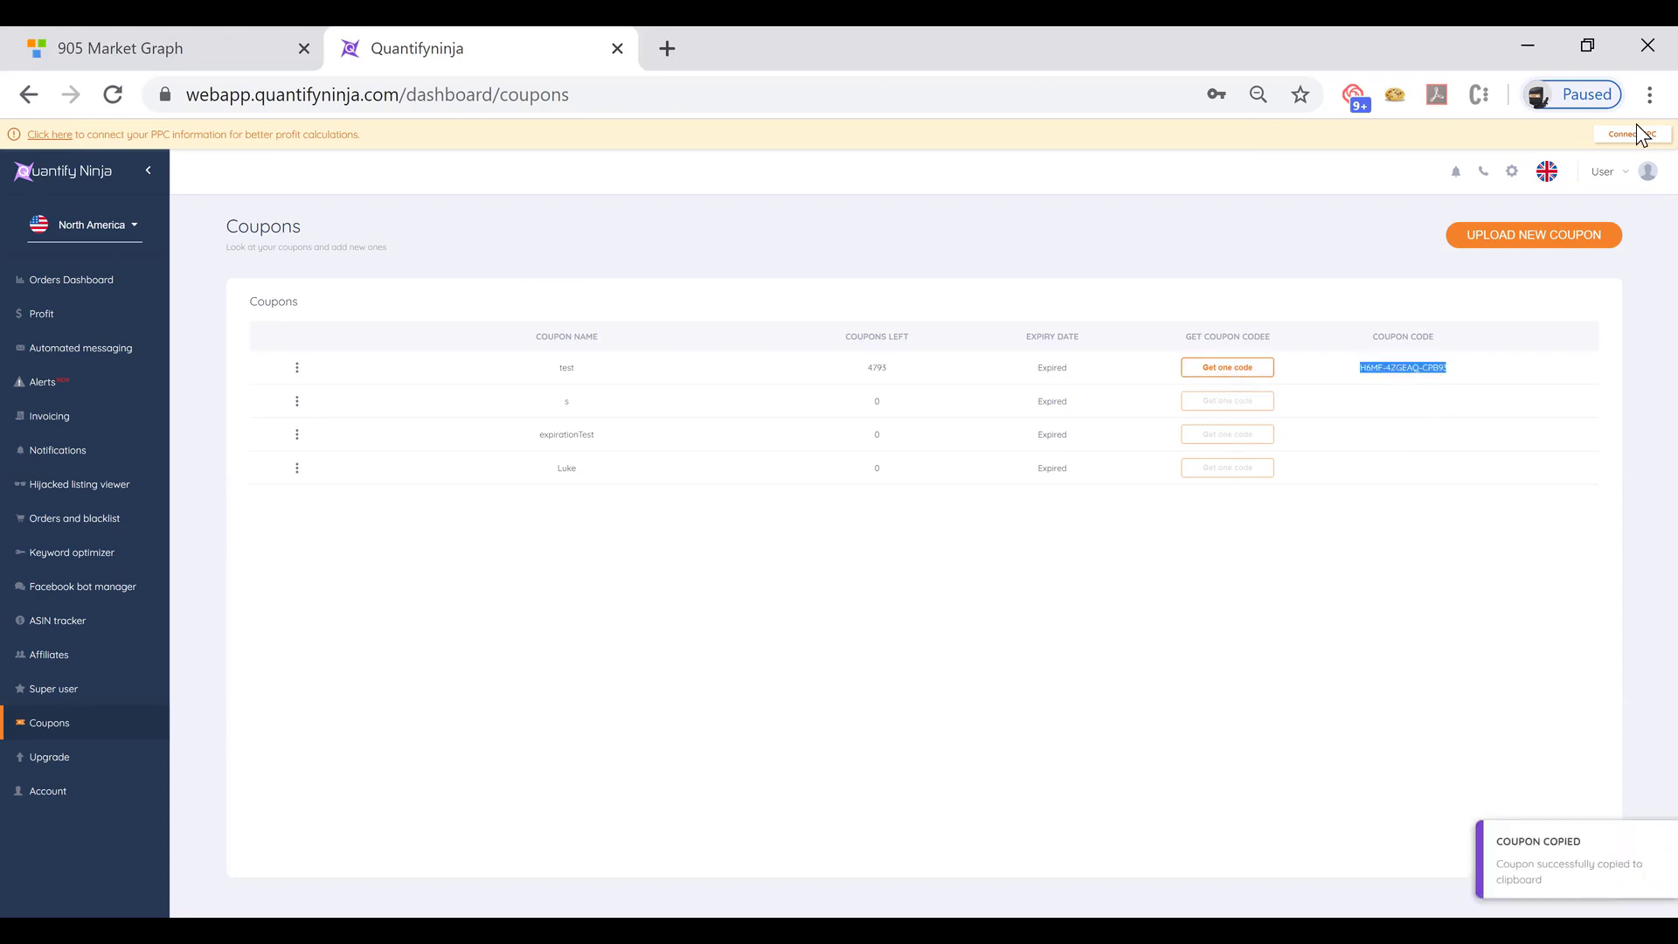
{"action": "left_click", "coordinate": [1647, 96]}
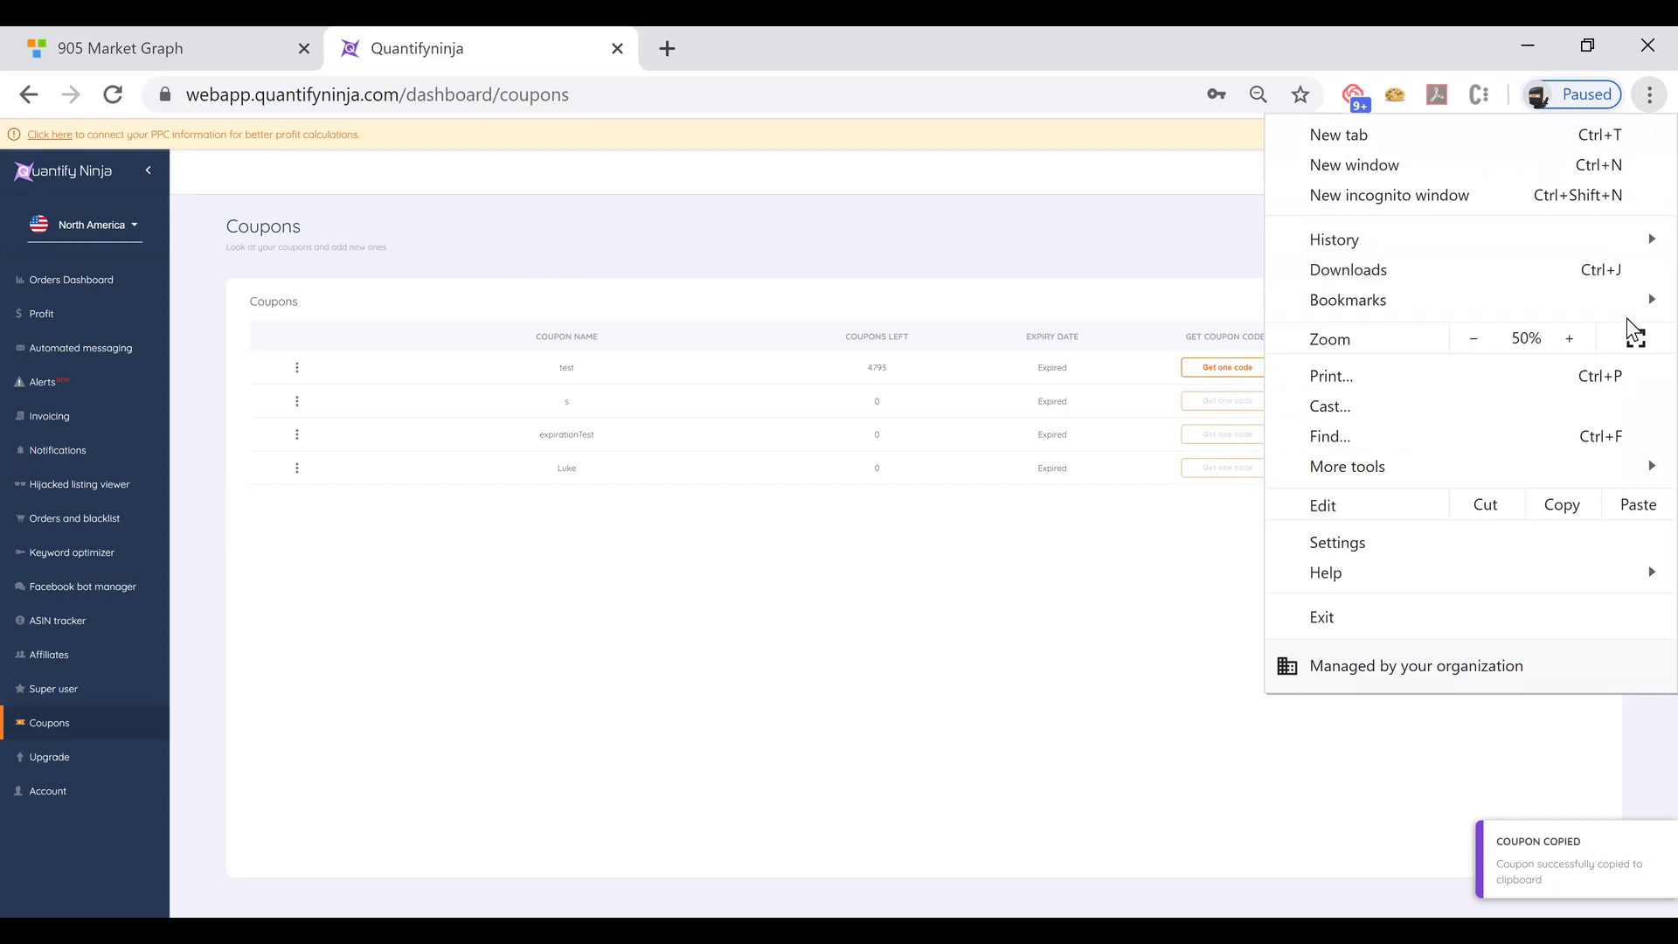
{"action": "left_click", "coordinate": [1571, 339]}
{"action": "left_click", "coordinate": [1570, 339]}
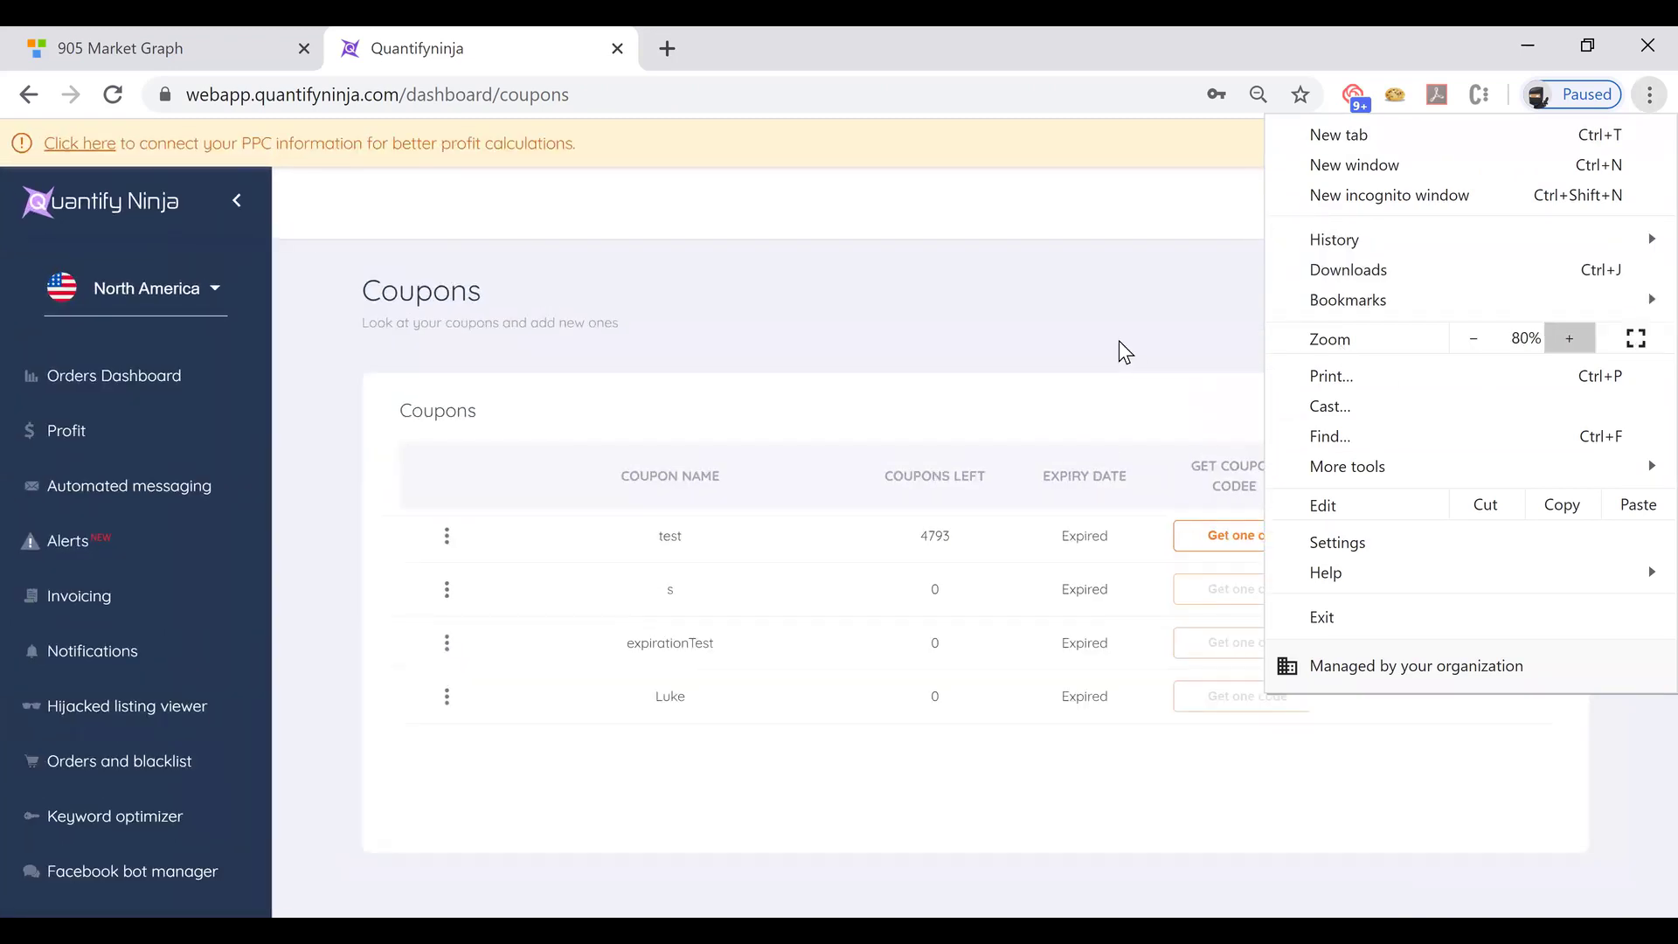
{"action": "left_click", "coordinate": [1119, 339]}
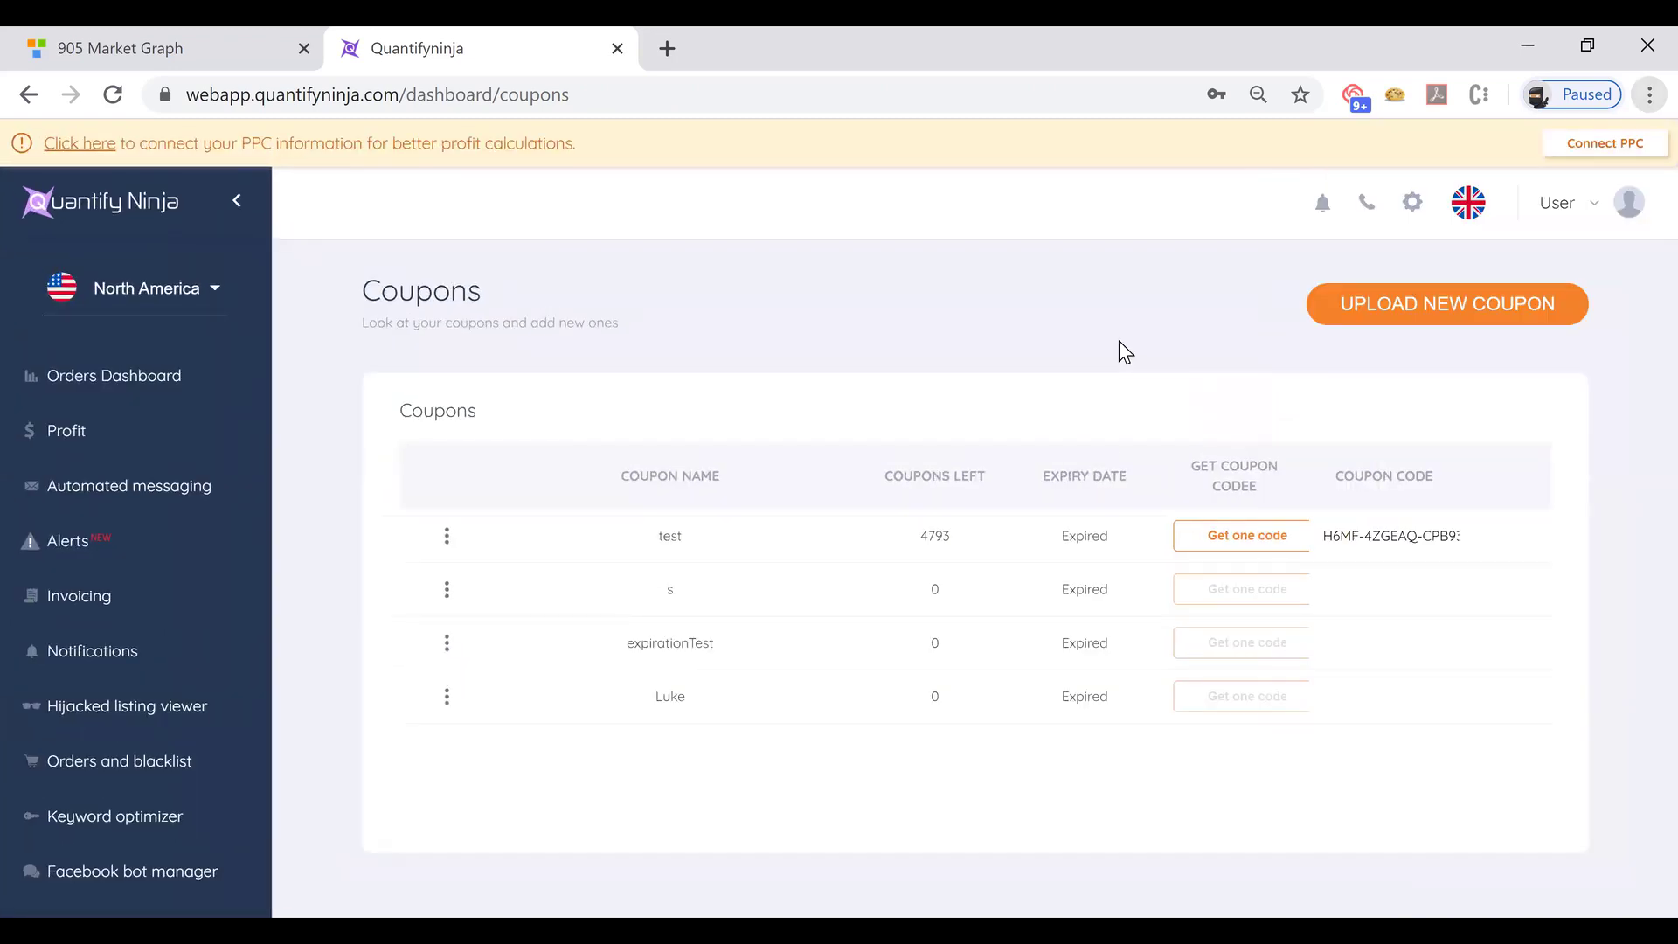
{"action": "triple_click", "coordinate": [1385, 540]}
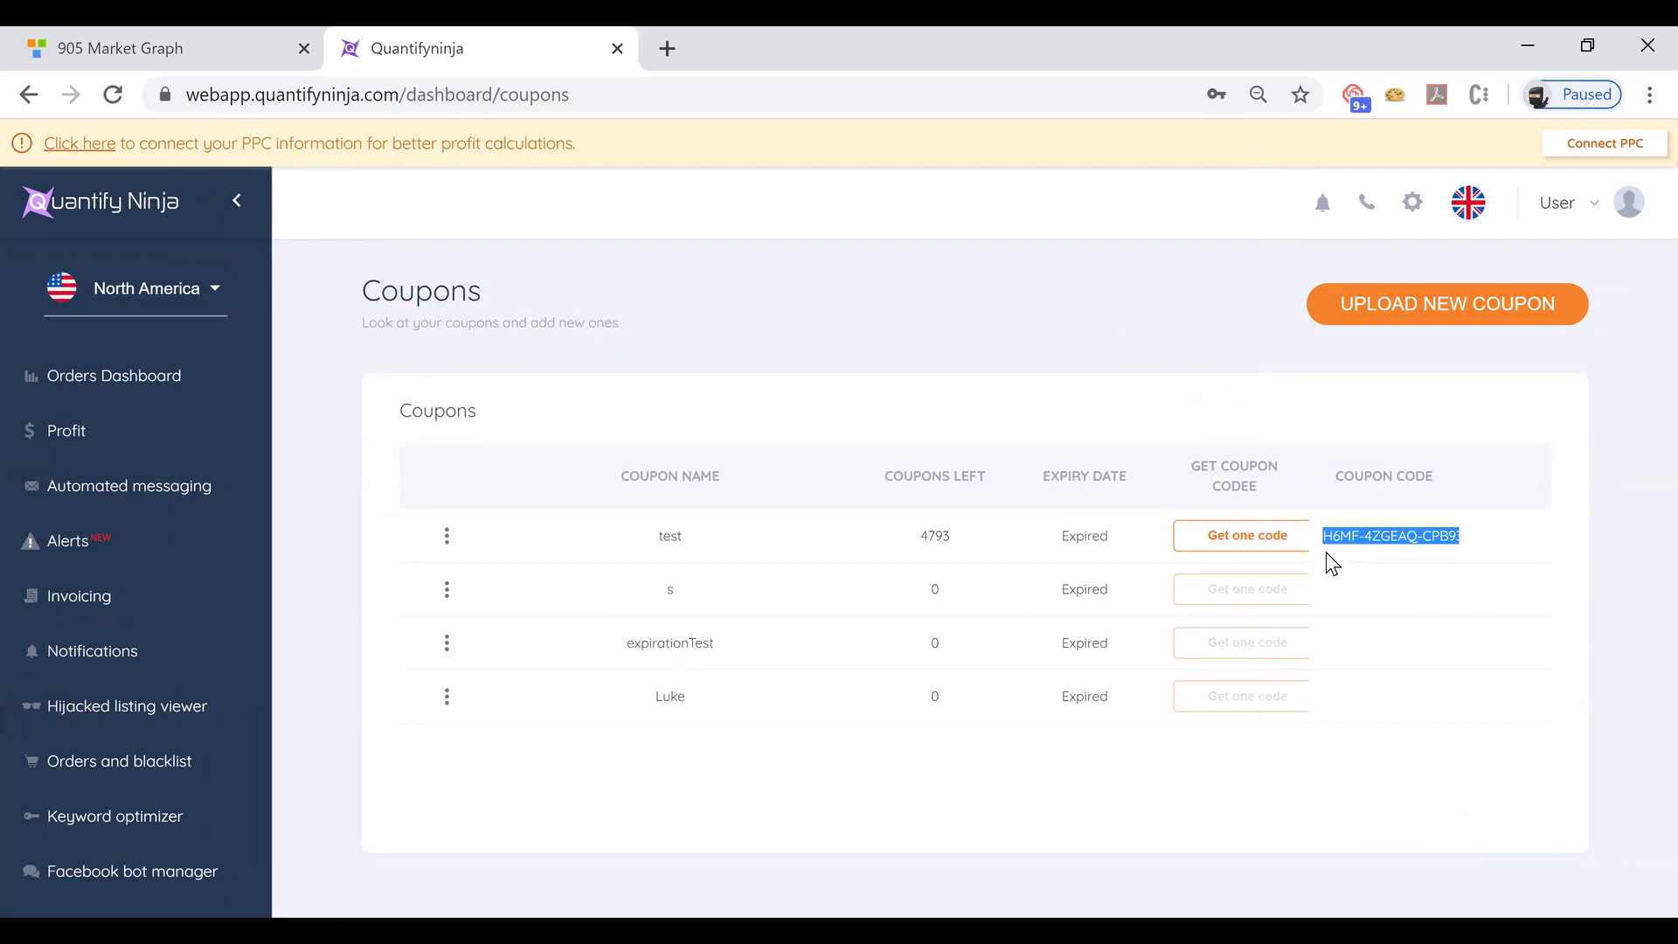
{"action": "left_click", "coordinate": [1248, 536]}
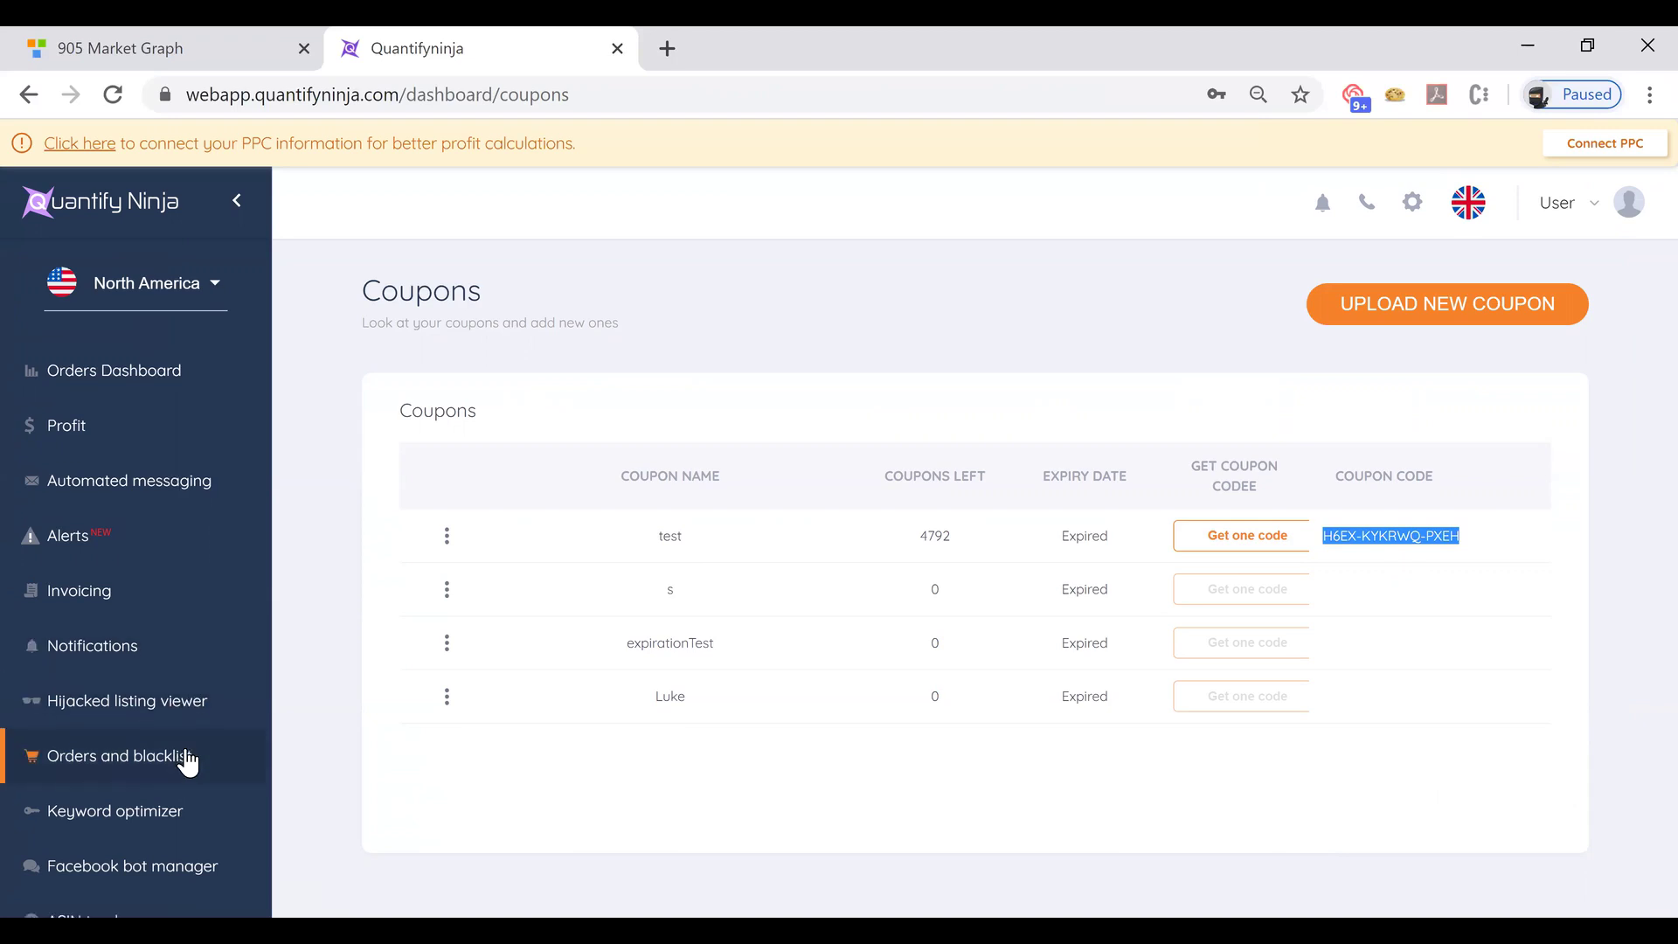
- Open the Facebook bot manager's subscribers list and look through the subscribers, their pages and their tags
{"action": "scroll", "coordinate": [186, 758], "scroll_direction": "down", "scroll_amount": 3}
{"action": "left_click", "coordinate": [140, 660]}
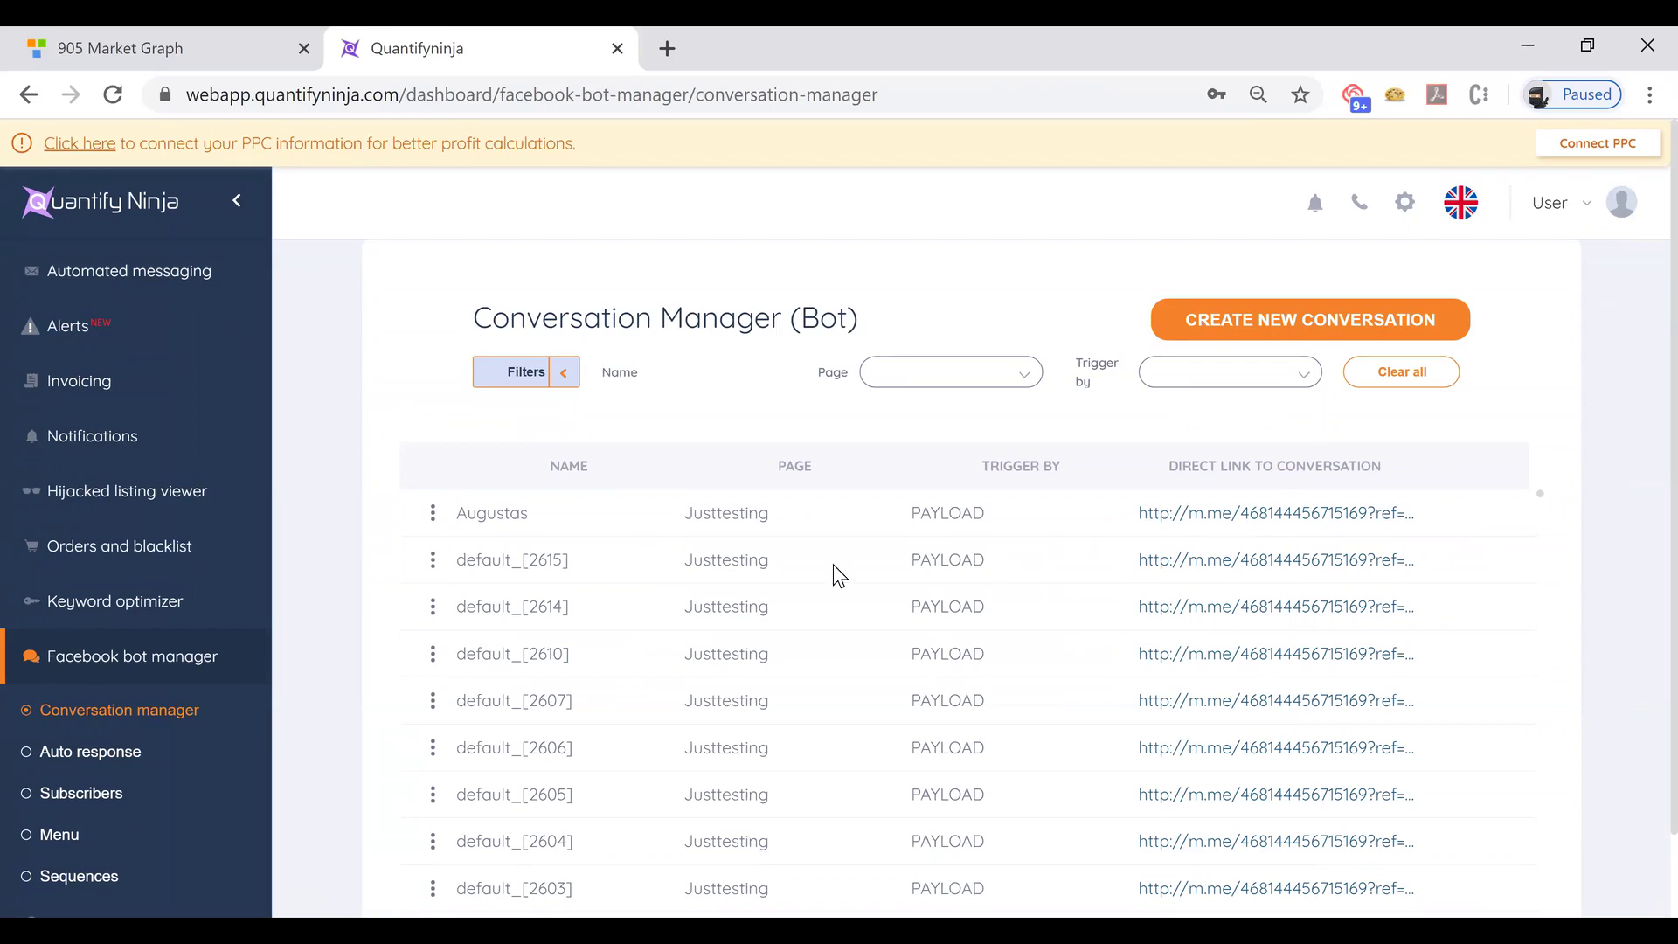
{"action": "left_click", "coordinate": [61, 799]}
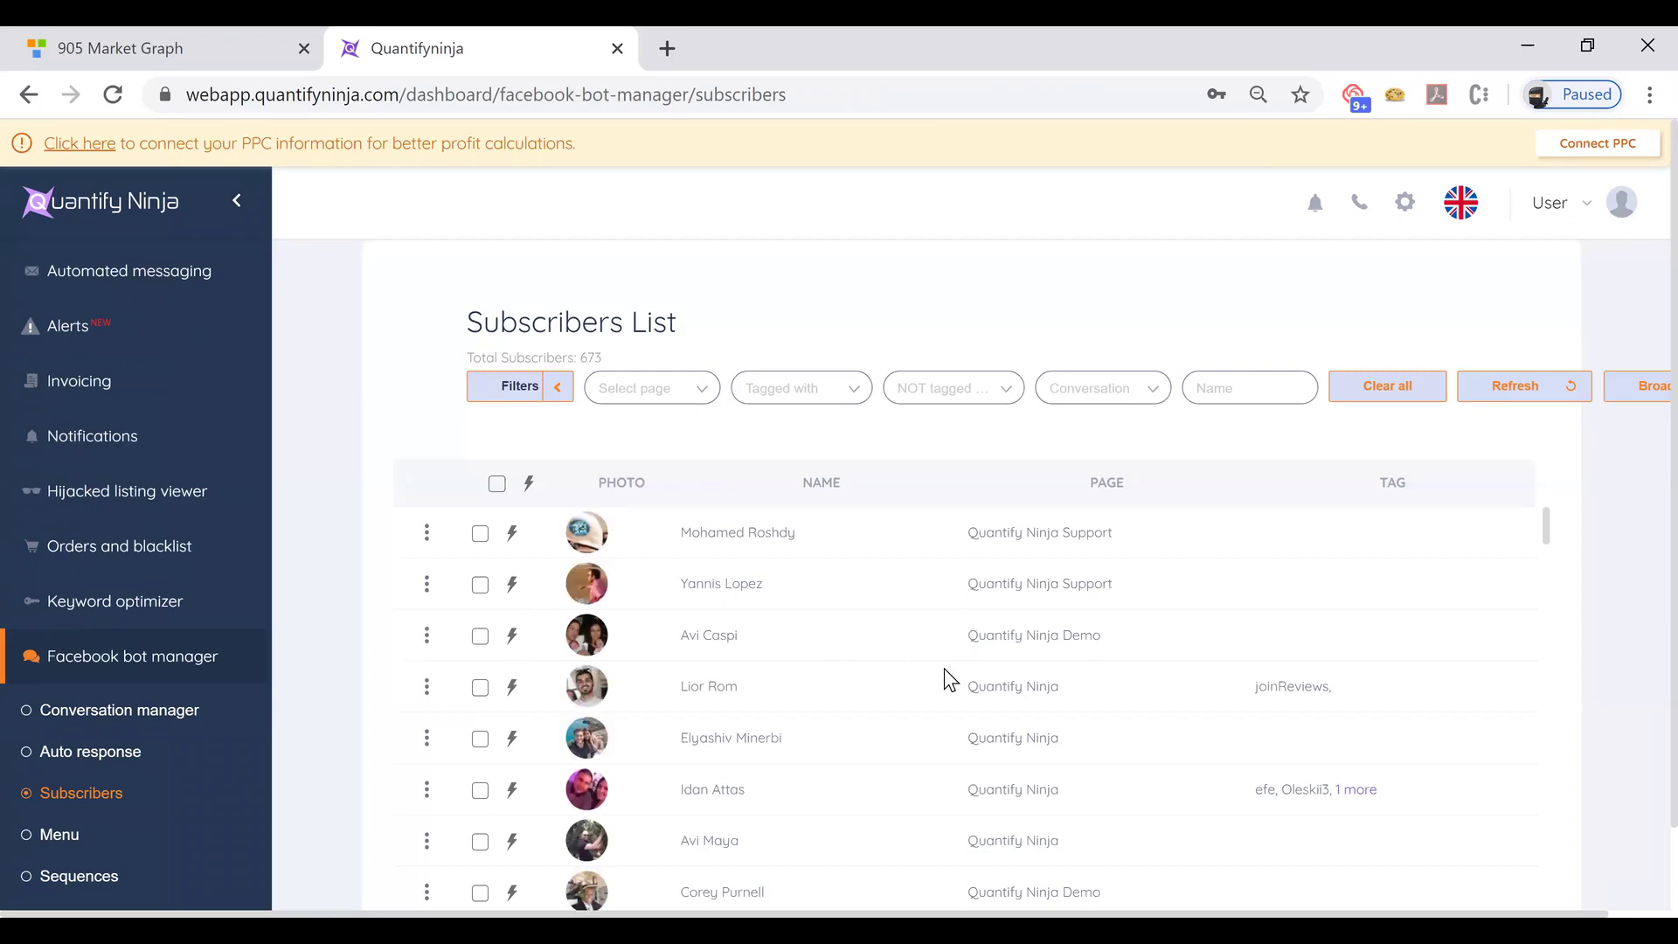
{"action": "scroll", "coordinate": [1071, 780], "scroll_direction": "down", "scroll_amount": 15}
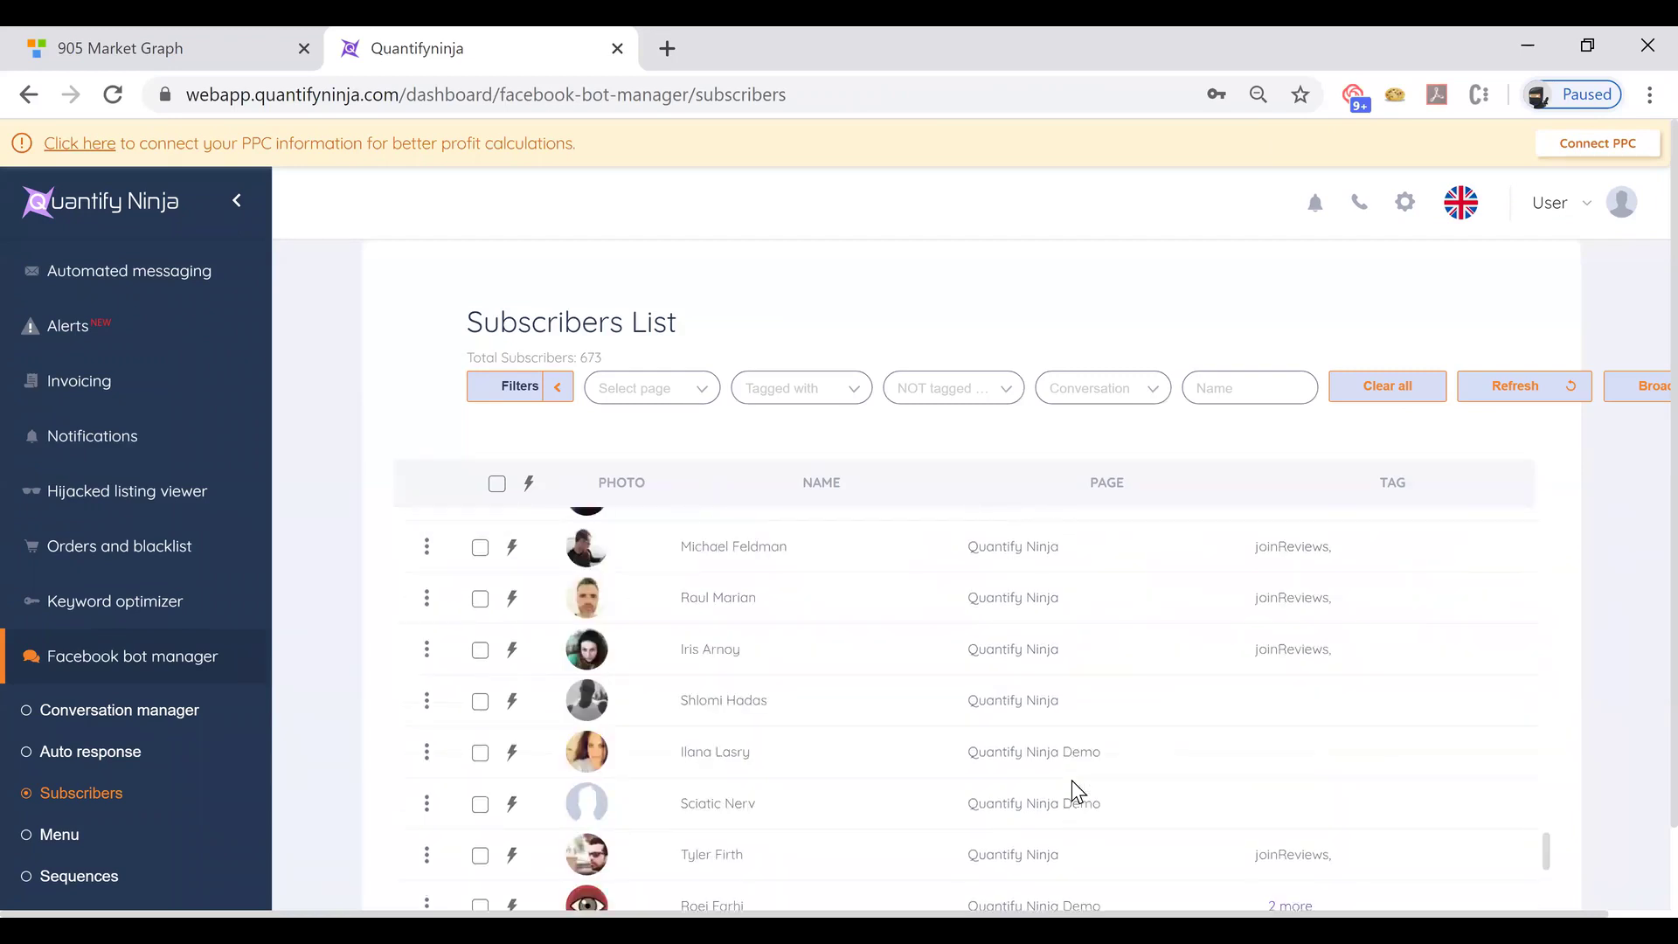
{"action": "scroll", "coordinate": [1291, 624], "scroll_direction": "up", "scroll_amount": 10}
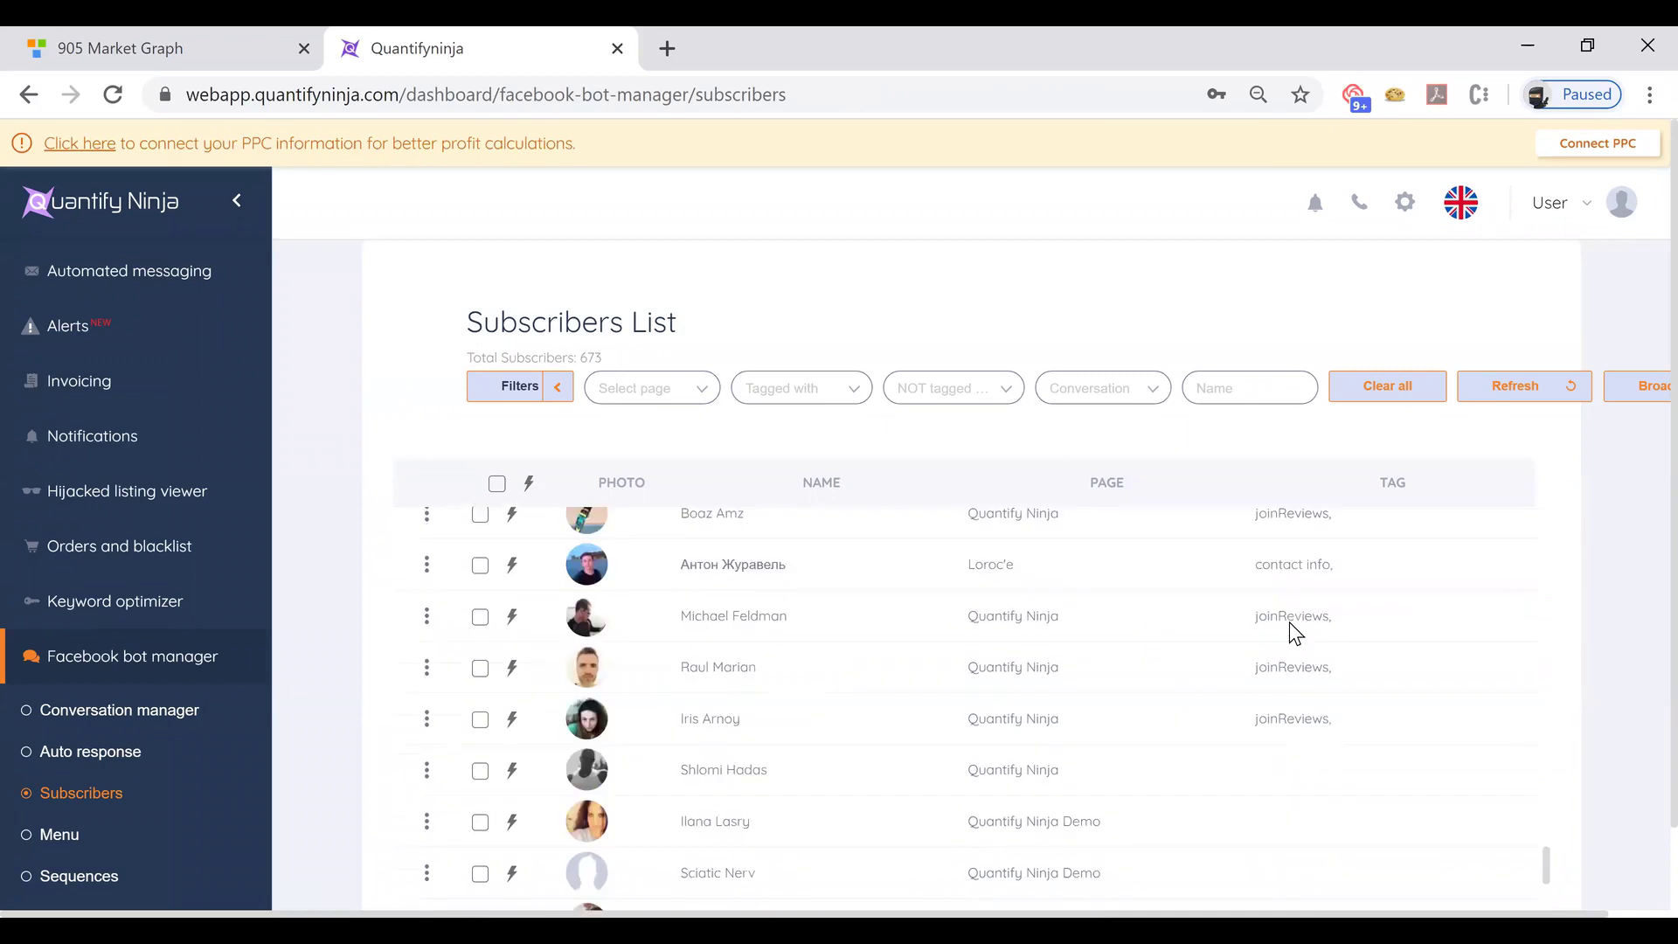
{"action": "scroll", "coordinate": [1053, 668], "scroll_direction": "down", "scroll_amount": 8}
{"action": "scroll", "coordinate": [1053, 668], "scroll_direction": "down", "scroll_amount": 1}
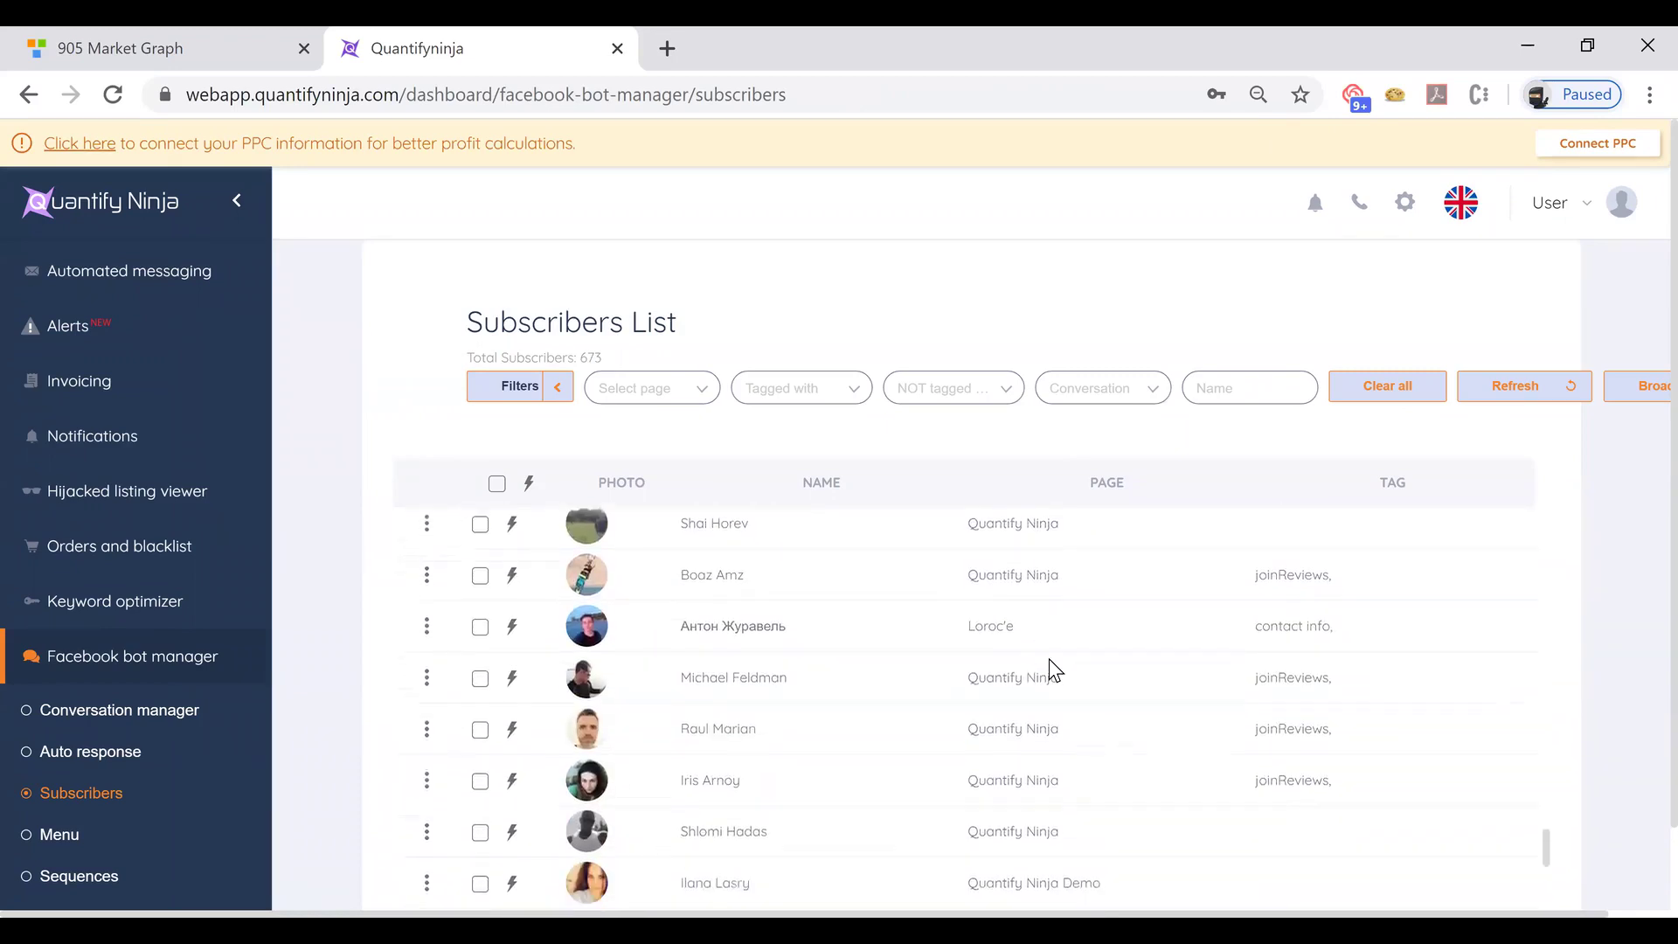
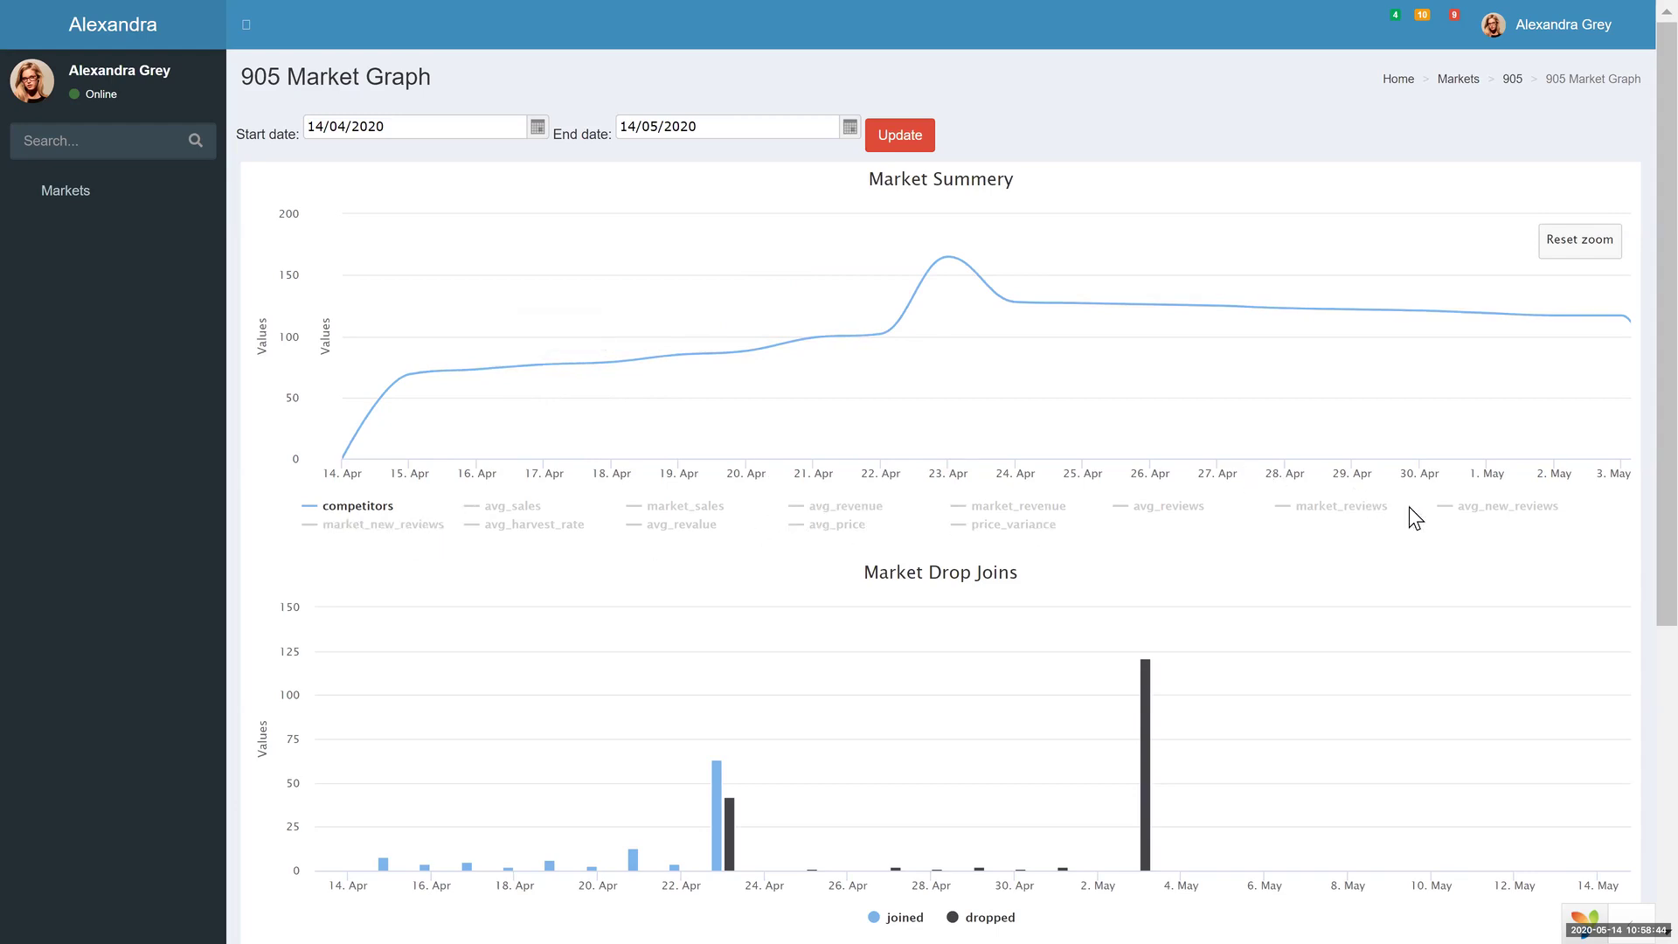
- In the 905 Market Graph, view market_revenue alone and with competitors, and then compare competitors with avg_revenue
{"action": "left_click", "coordinate": [1031, 516]}
{"action": "left_click", "coordinate": [349, 507]}
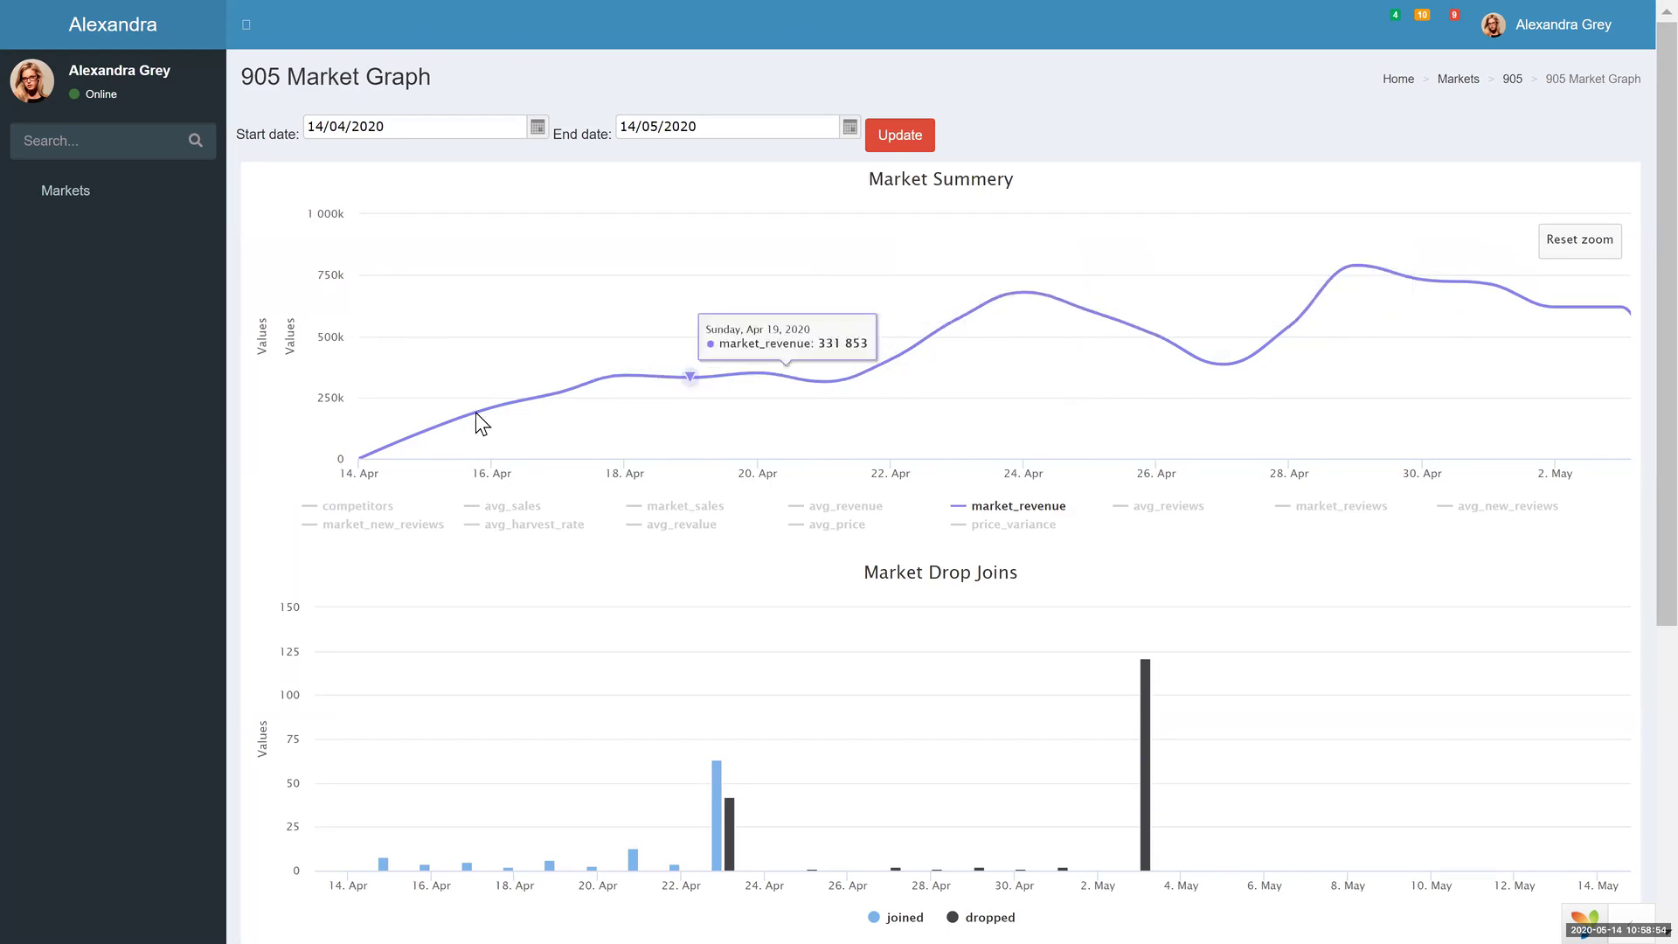
{"action": "left_click", "coordinate": [368, 507]}
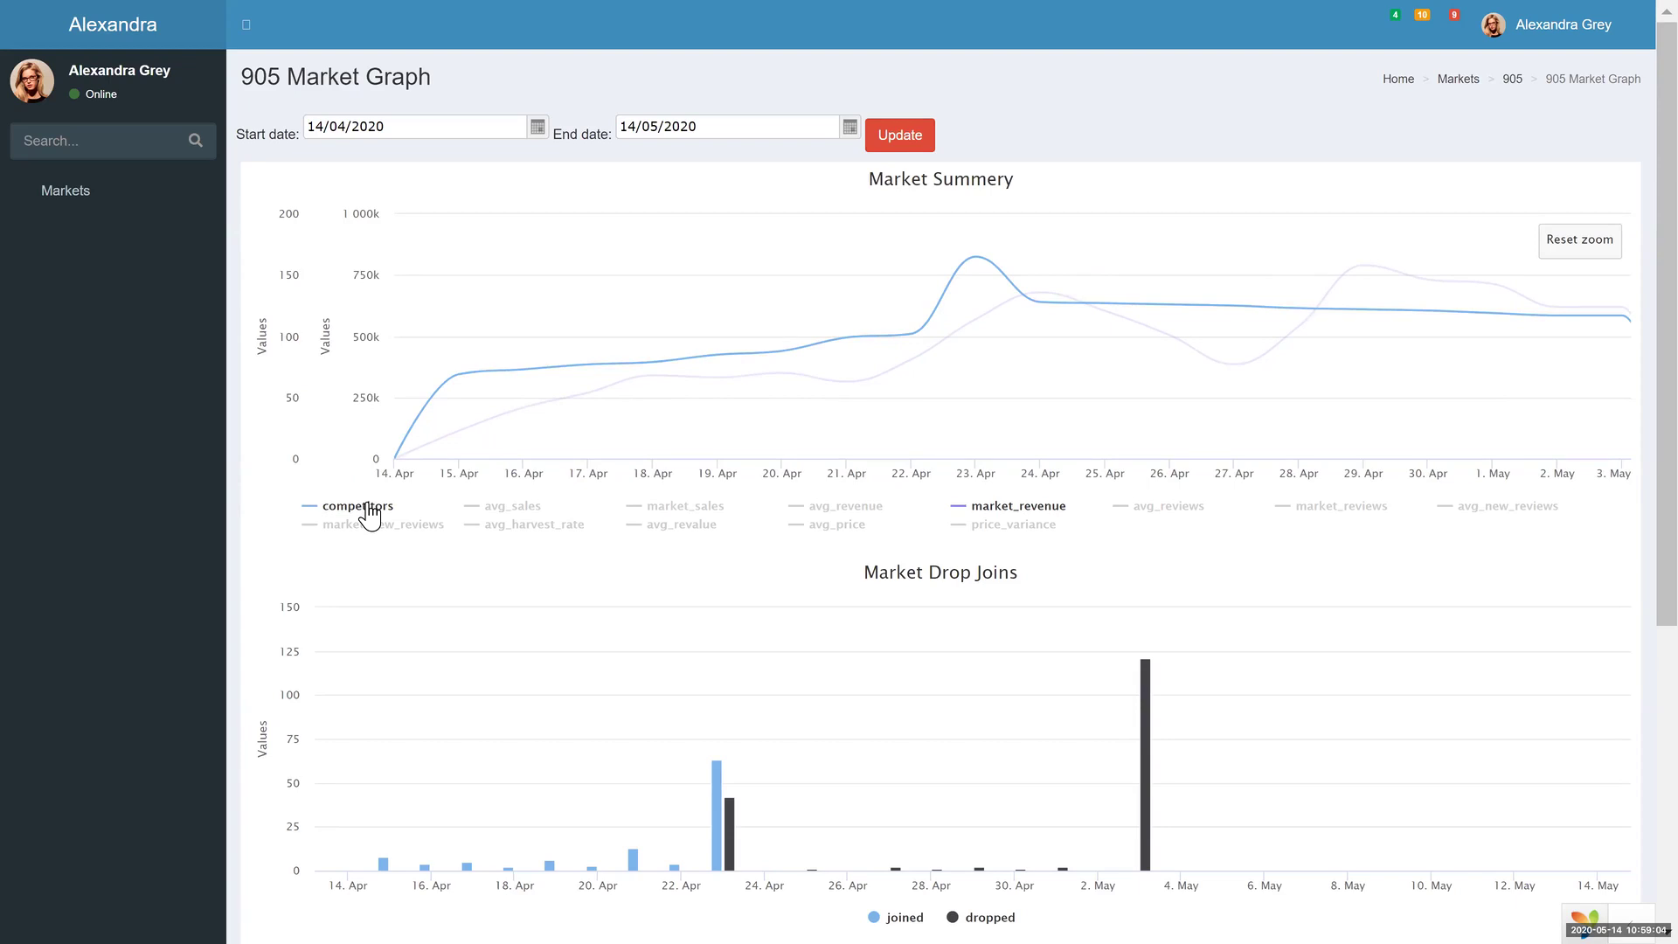
{"action": "left_click", "coordinate": [1019, 511]}
{"action": "left_click", "coordinate": [845, 510]}
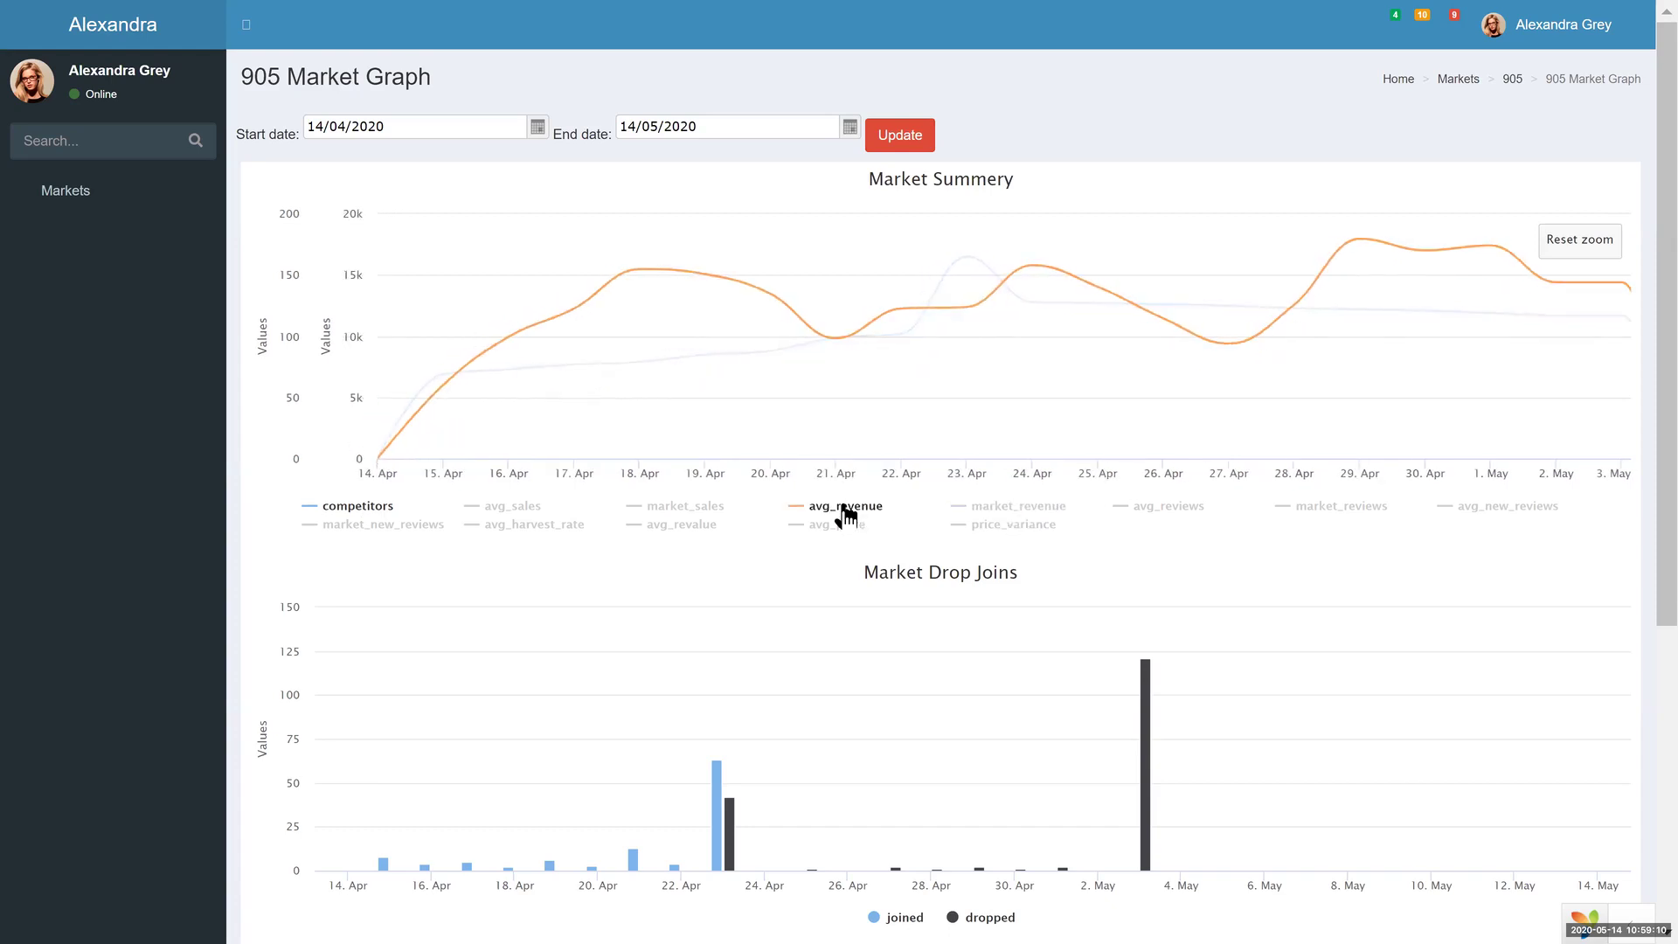
- Replace avg_revenue with avg_price in the Market Summary chart to compare it with competitors
{"action": "mouse_move", "coordinate": [450, 354]}
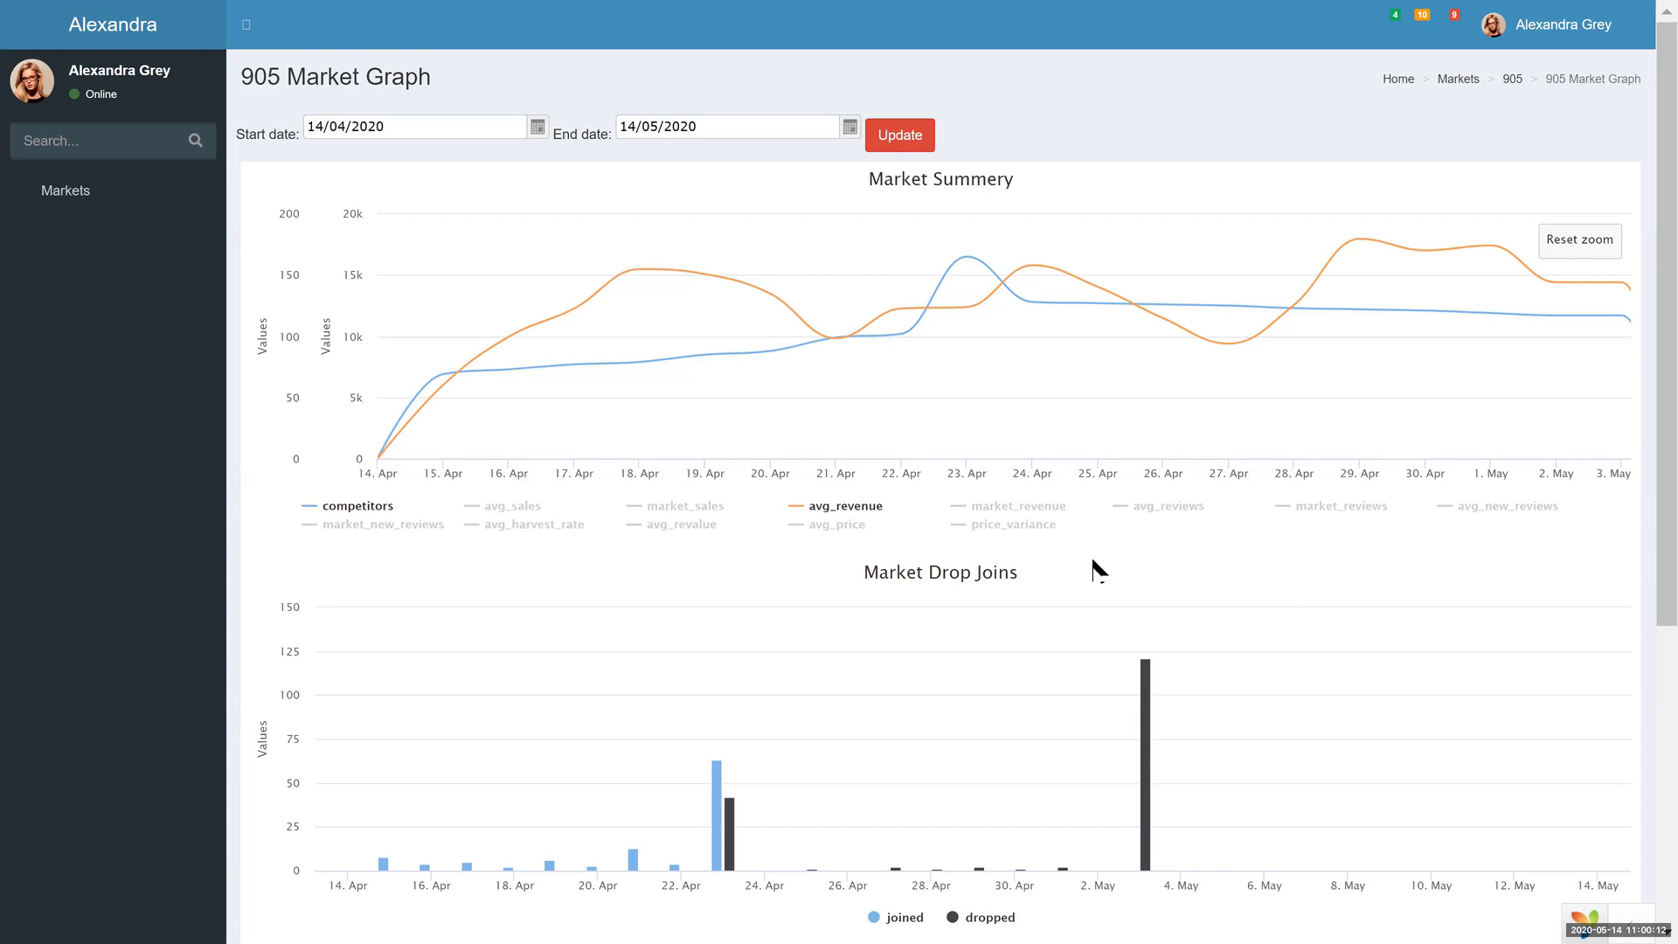
{"action": "left_click", "coordinate": [815, 525]}
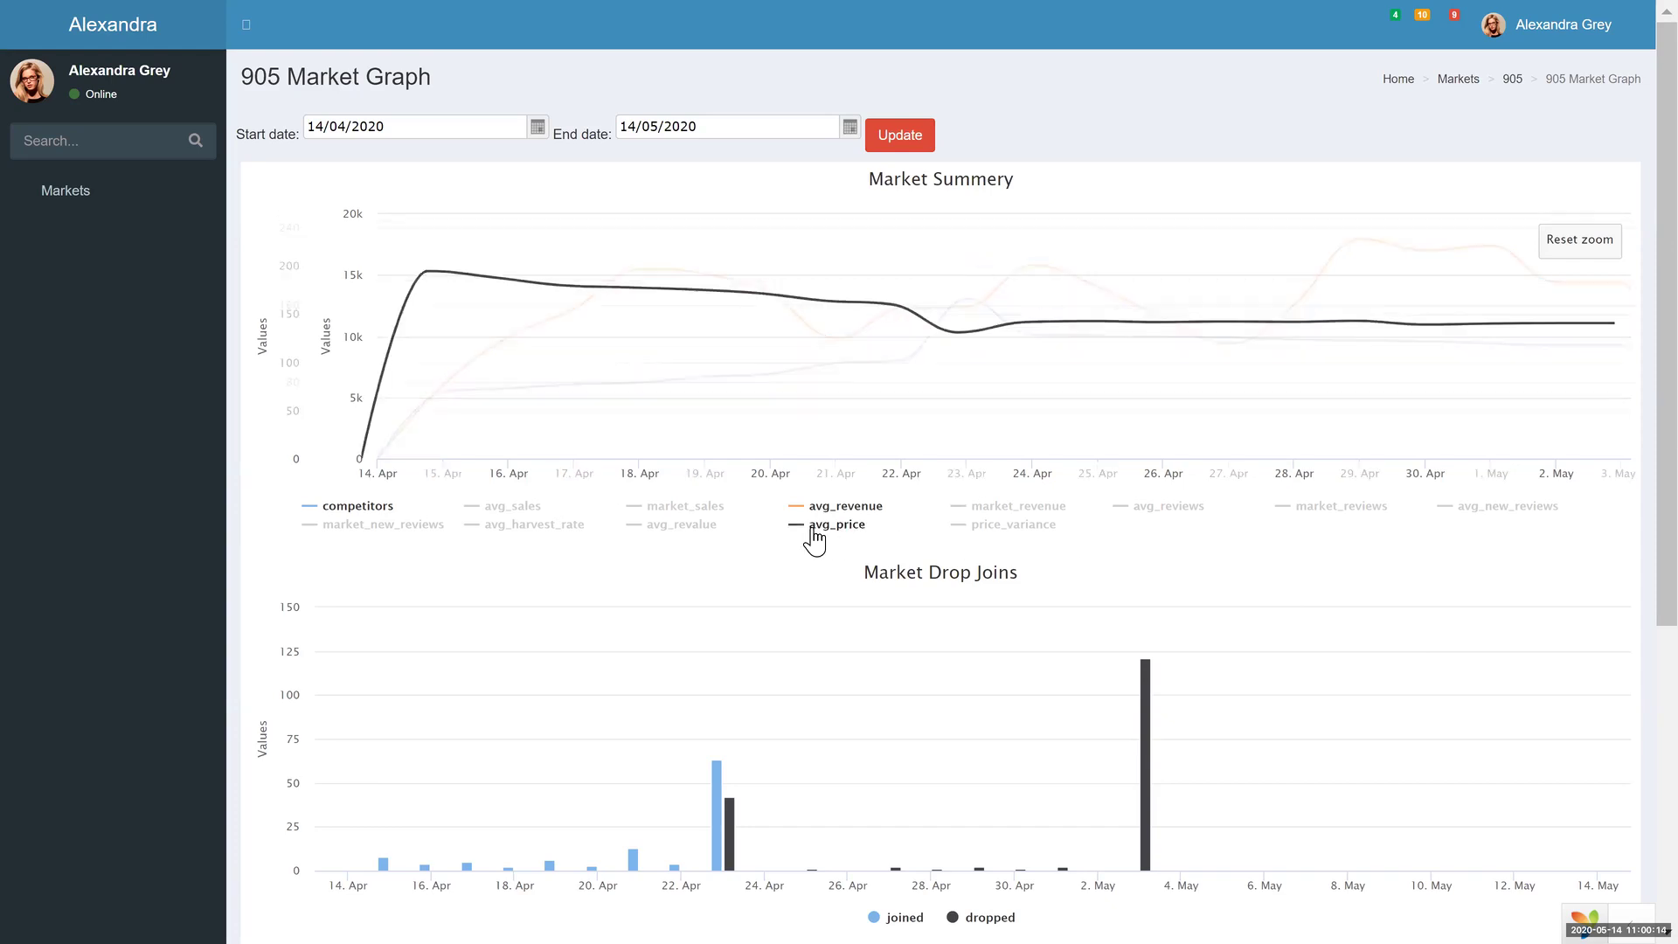
{"action": "left_click", "coordinate": [839, 505]}
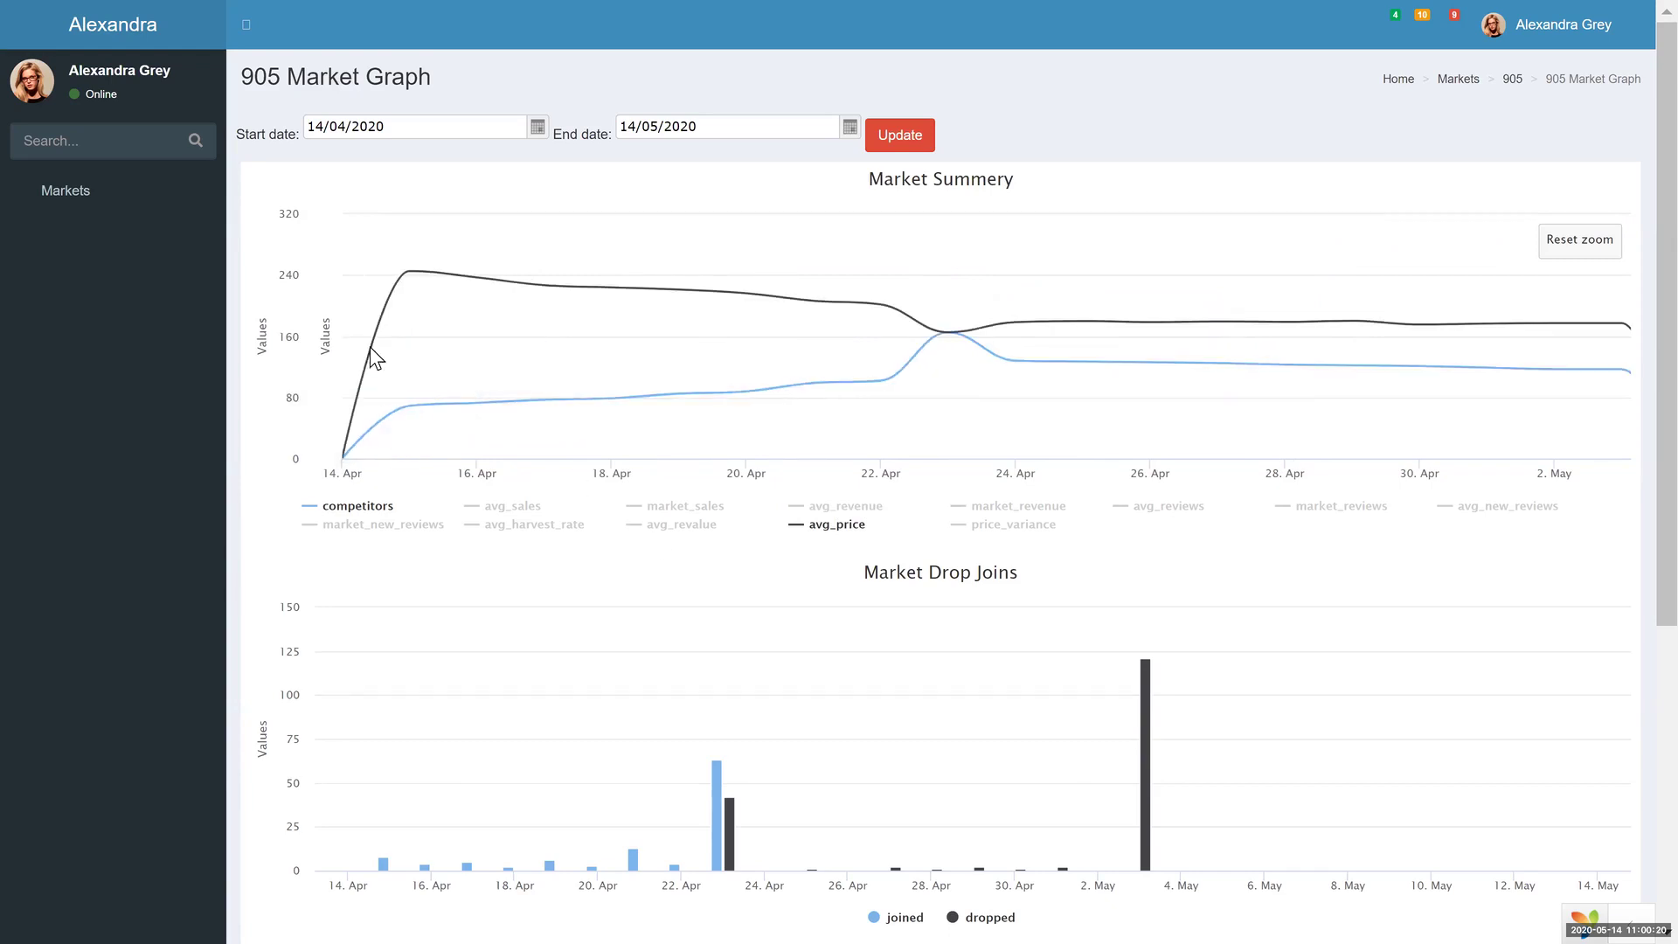
{"action": "left_click", "coordinate": [513, 505]}
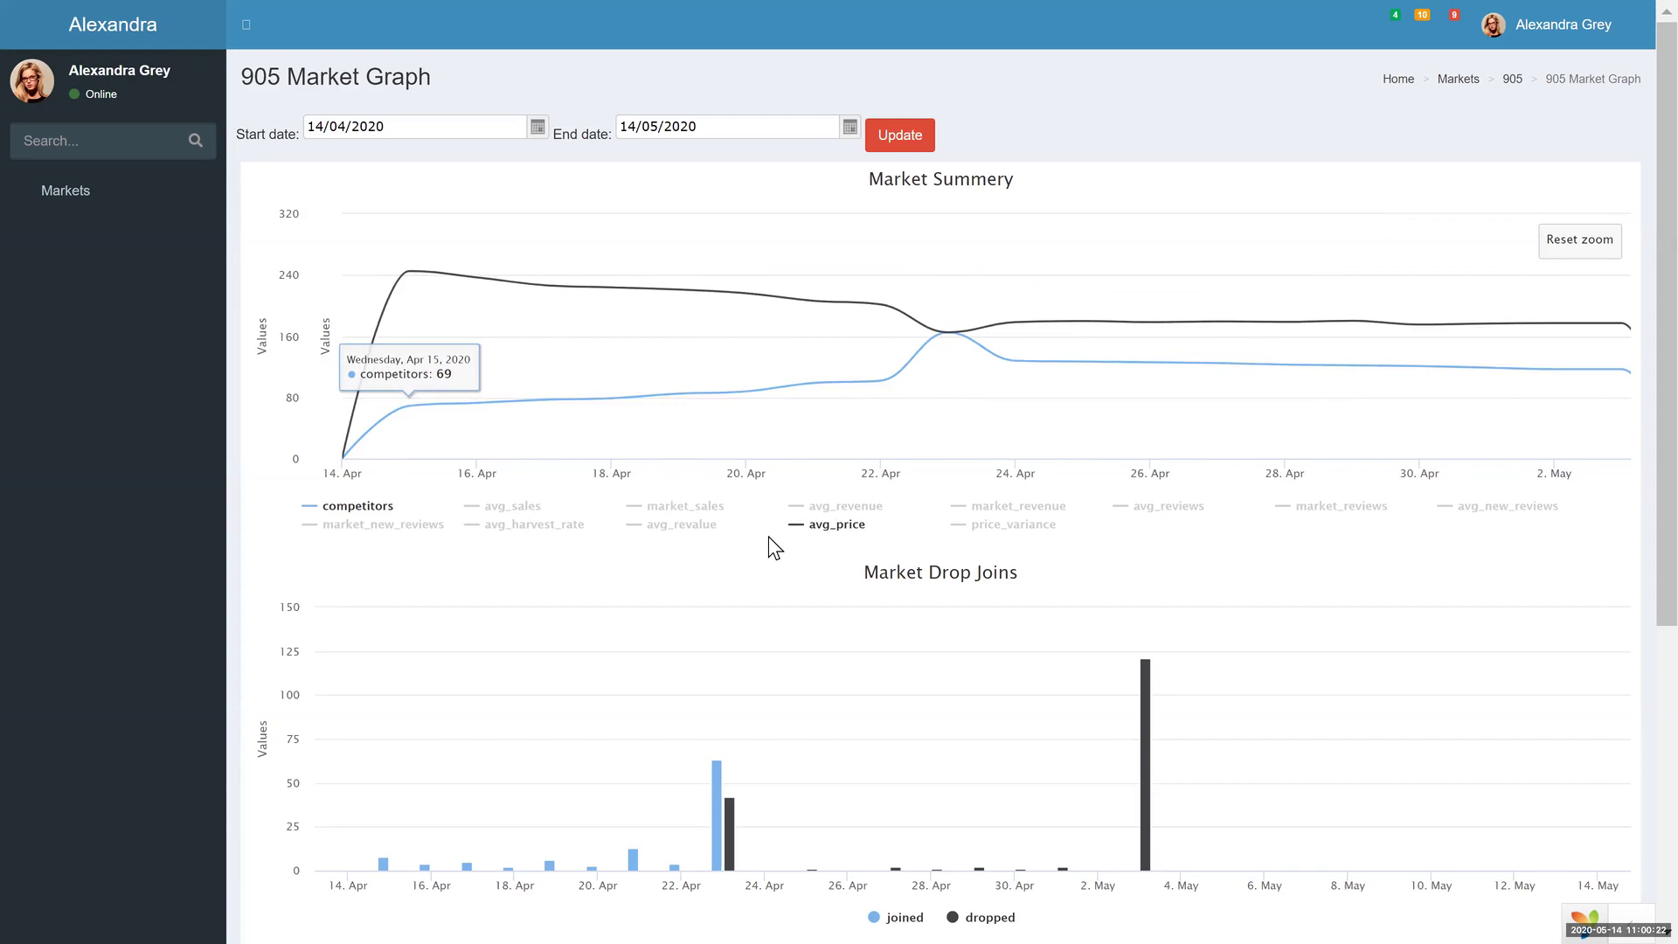